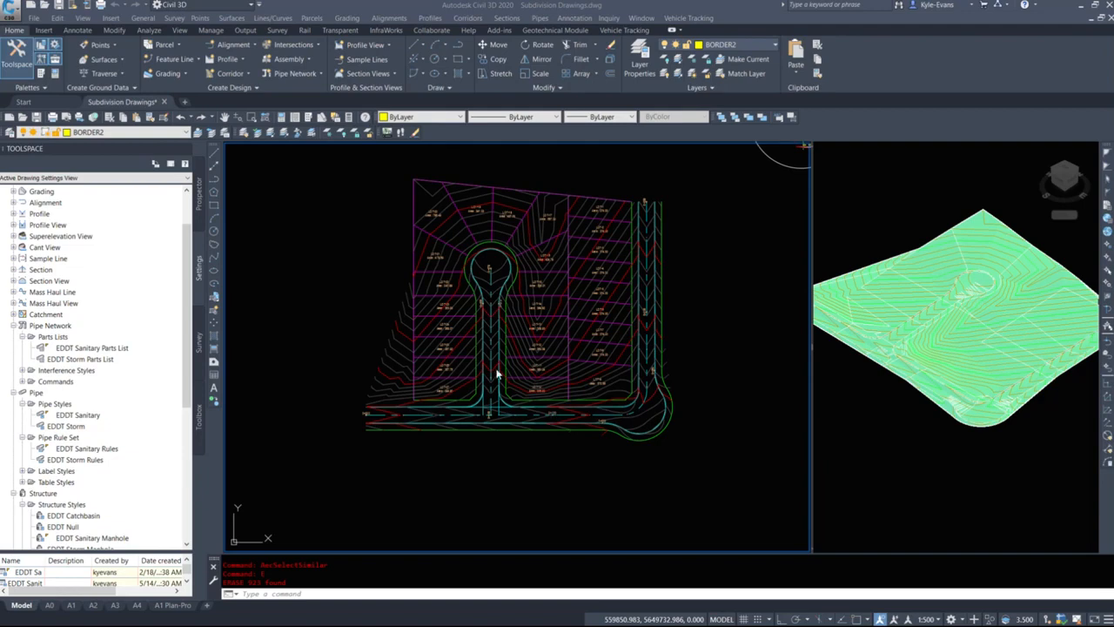
Step: Look over the subdivision plan and the pipe network, pipe and structure settings of the drawing
middle_drag(713, 170, 549, 290)
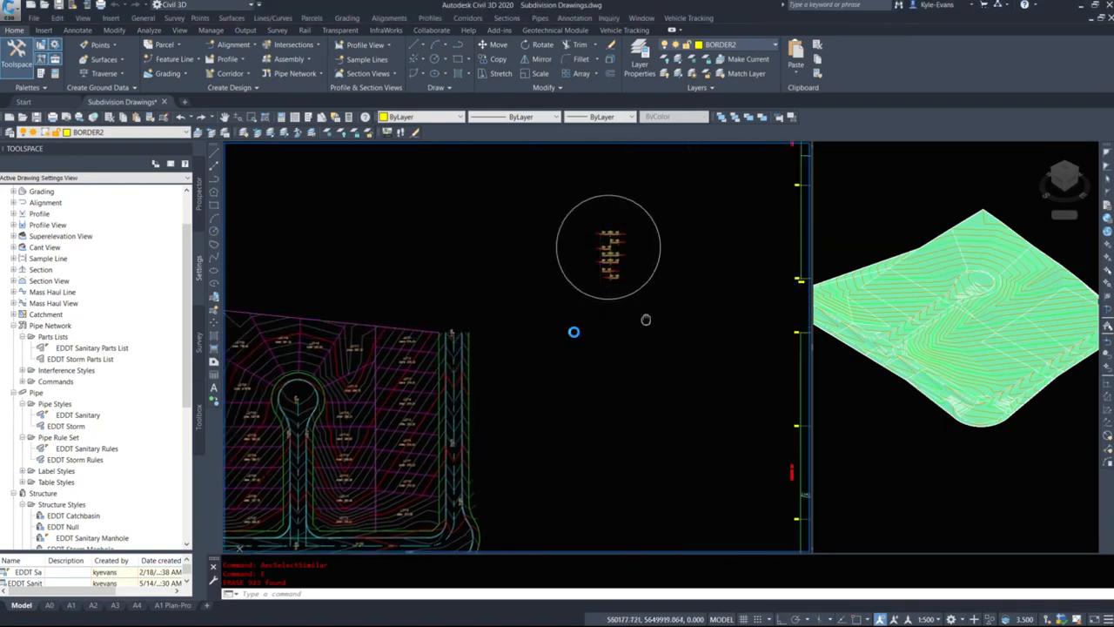
scroll(522, 366, down, 5)
scroll(527, 383, up, 5)
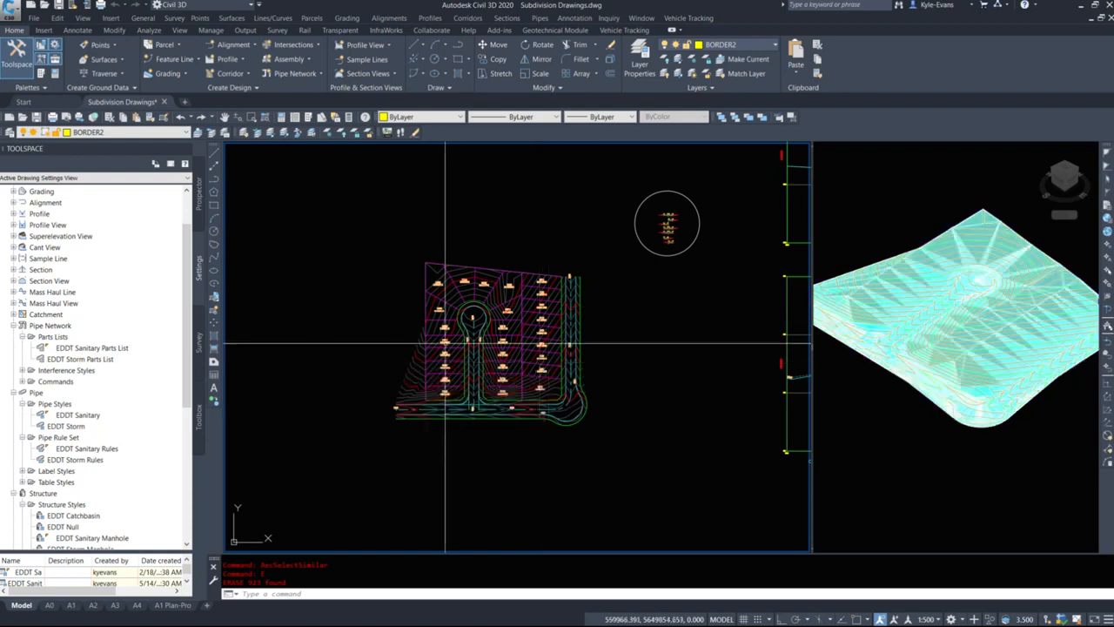
middle_drag(452, 356, 448, 350)
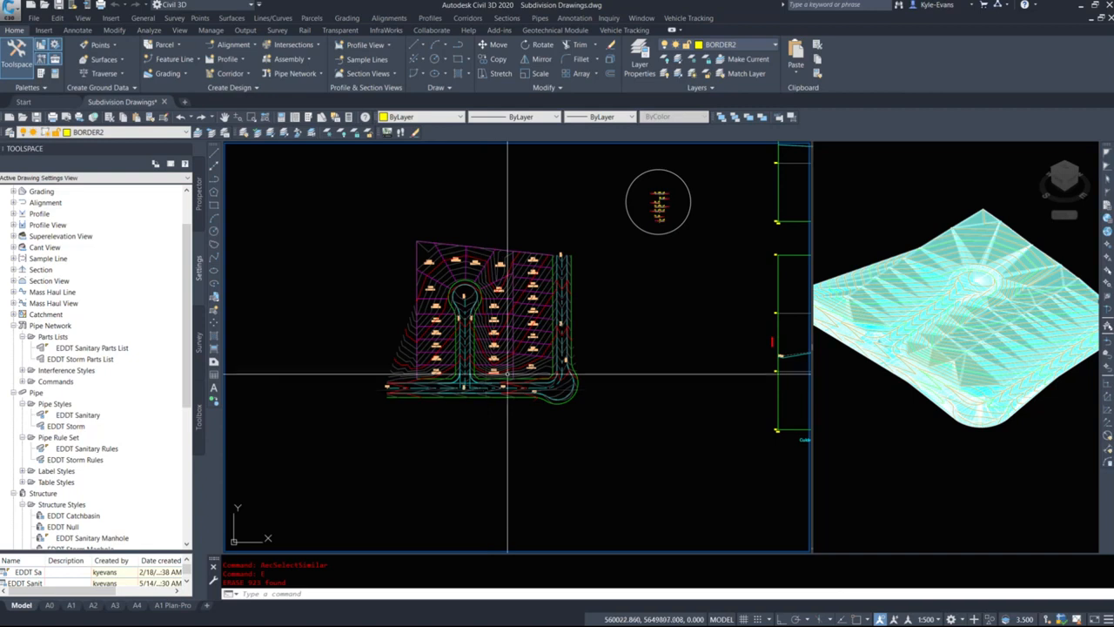
mouse_move(420, 329)
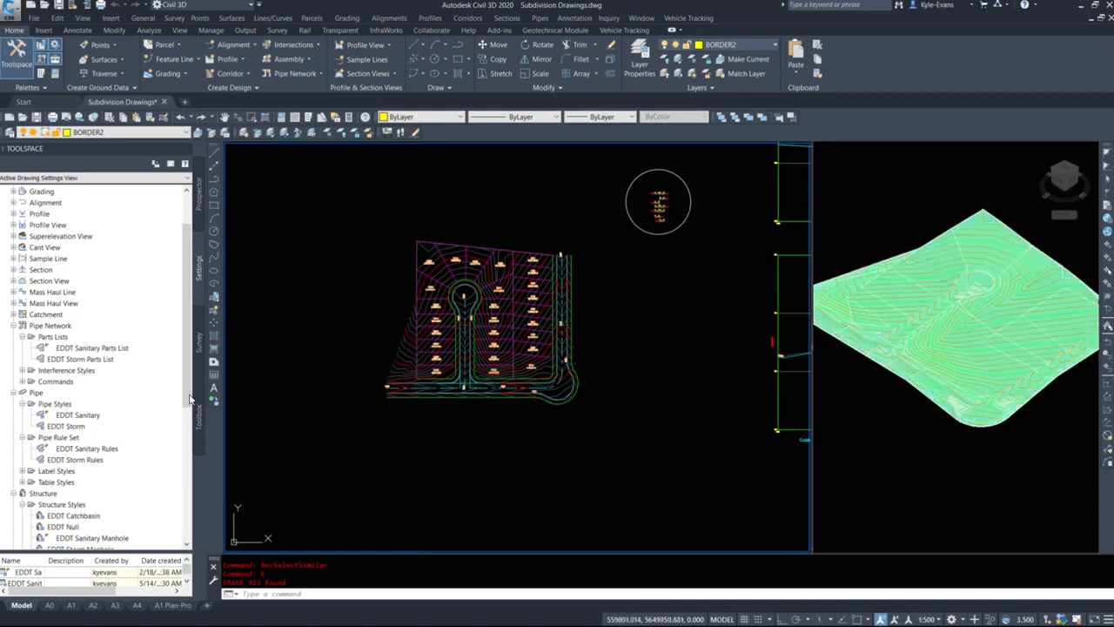
scroll(49, 478, down, 3)
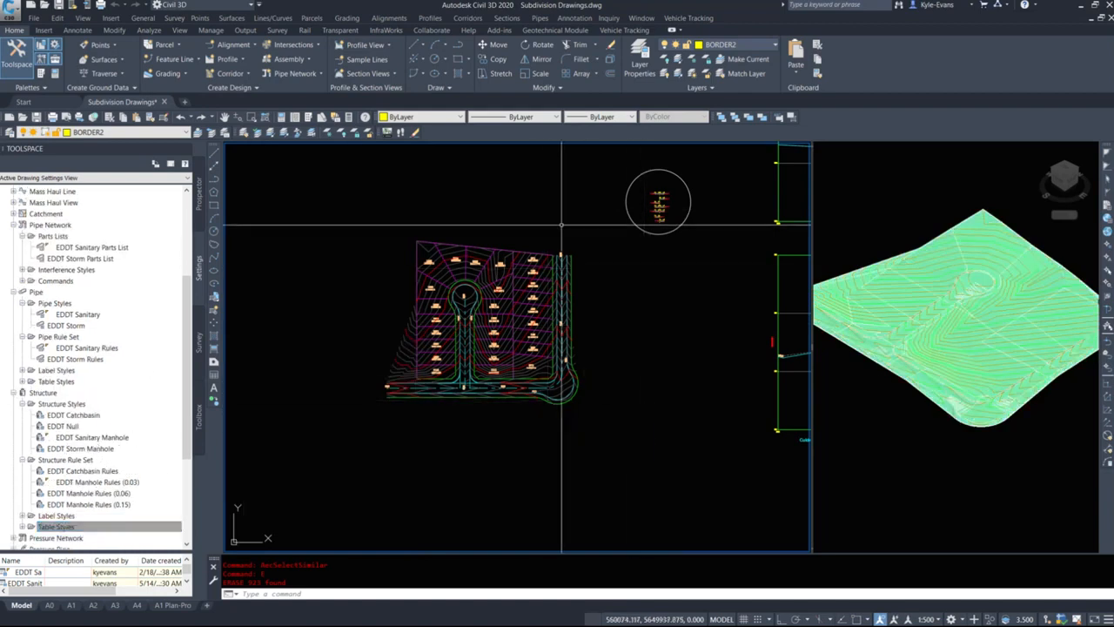
scroll(453, 287, up, 5)
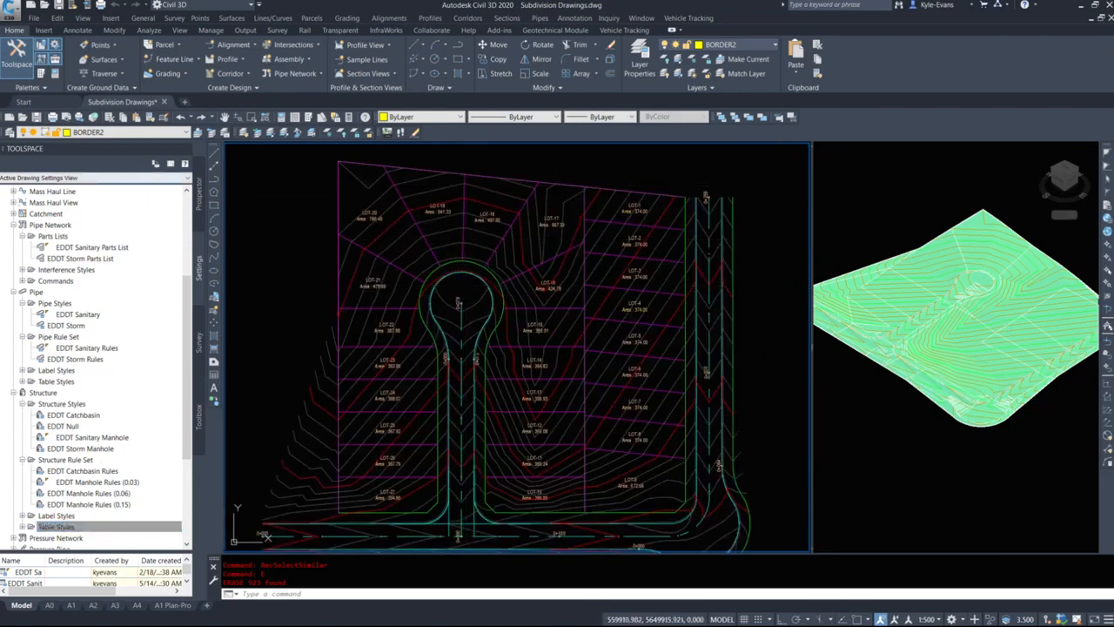
scroll(125, 259, up, 2)
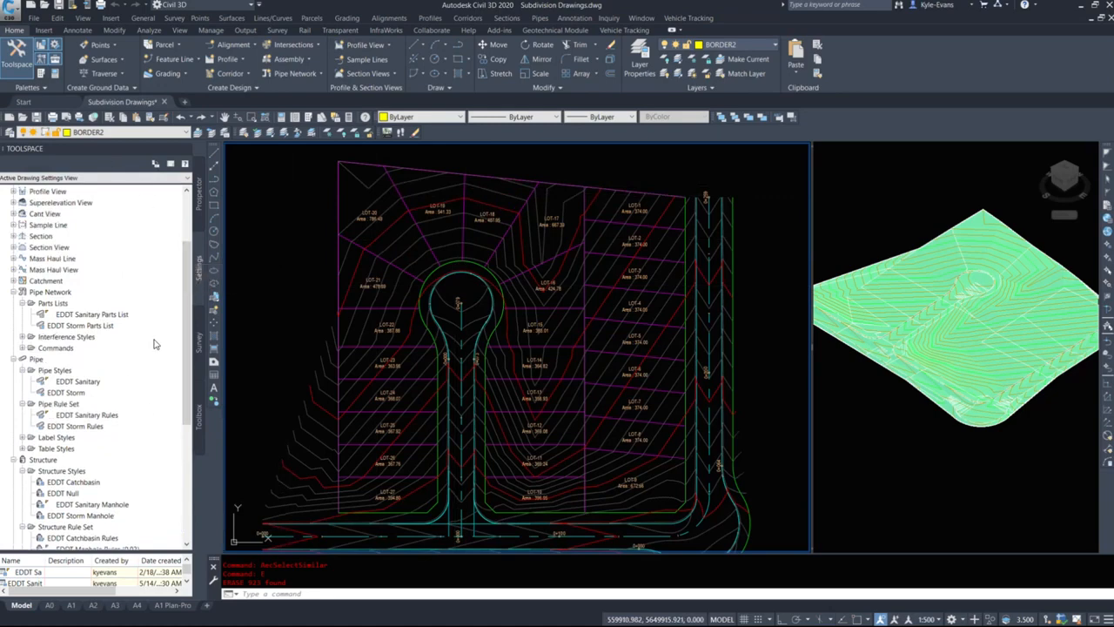
Step: Open the EDDT Sanitary Parts List for editing and expand its PVC Pipe SI family to show the pipe sizes
click(61, 301)
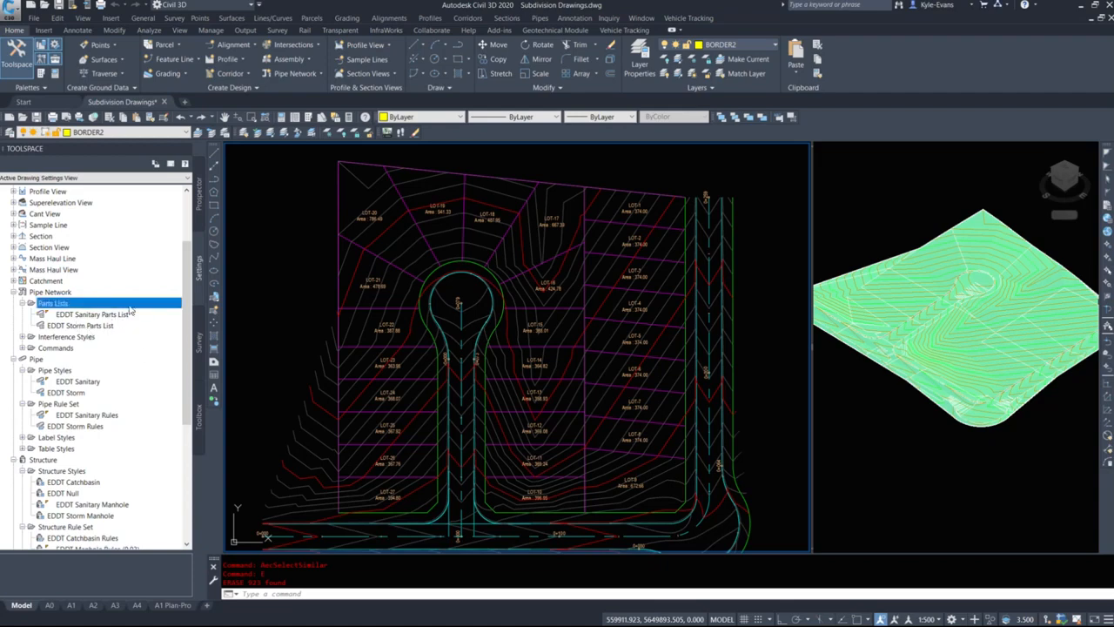
click(87, 319)
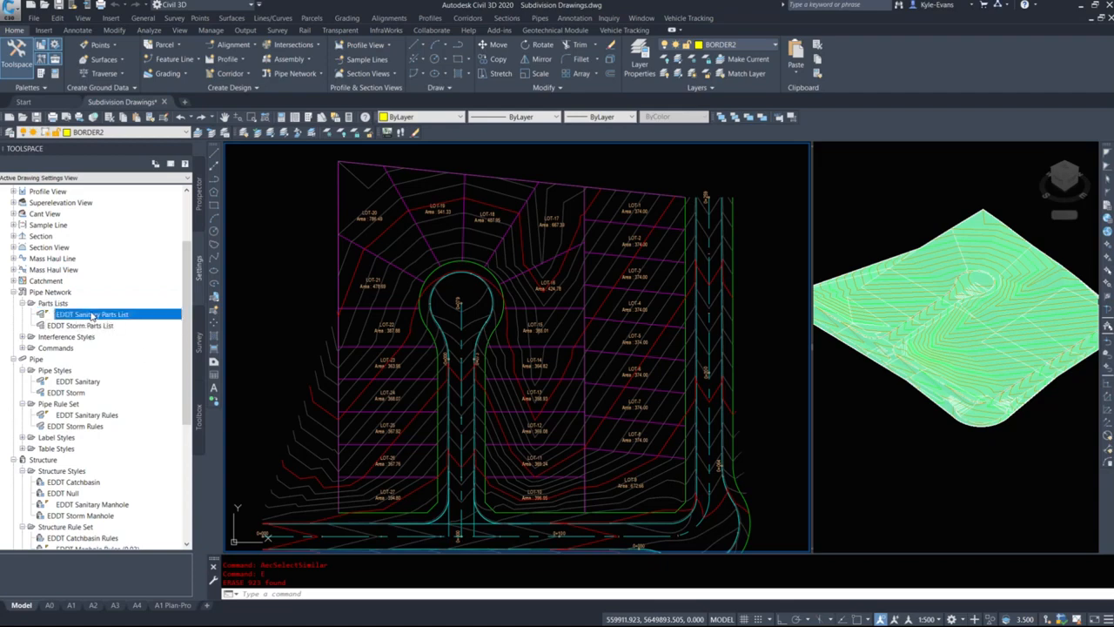
double_click(92, 315)
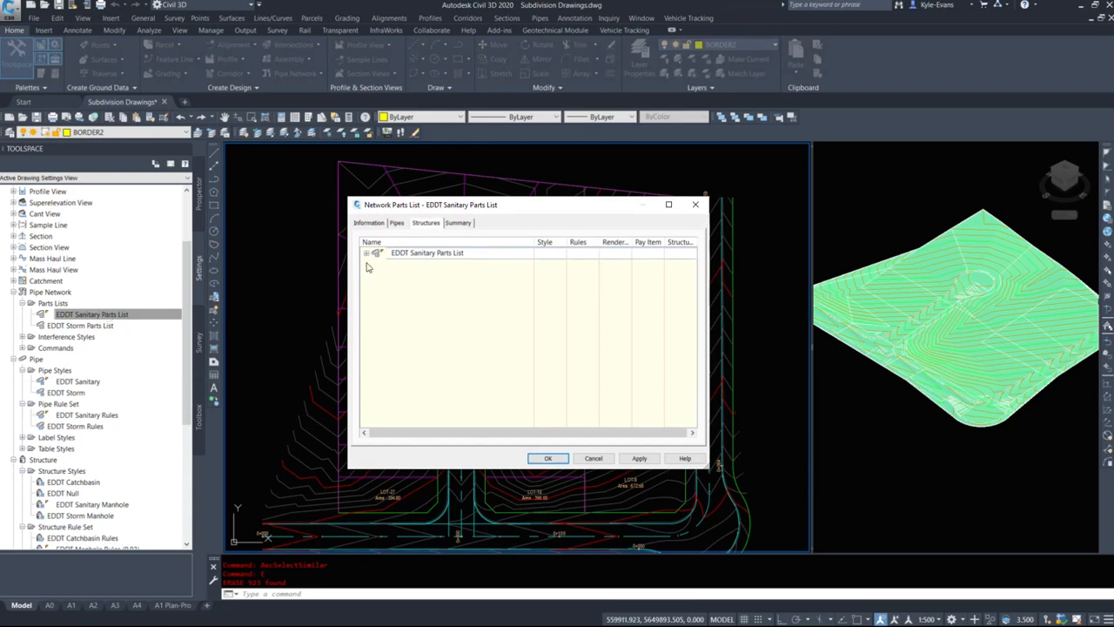
click(400, 225)
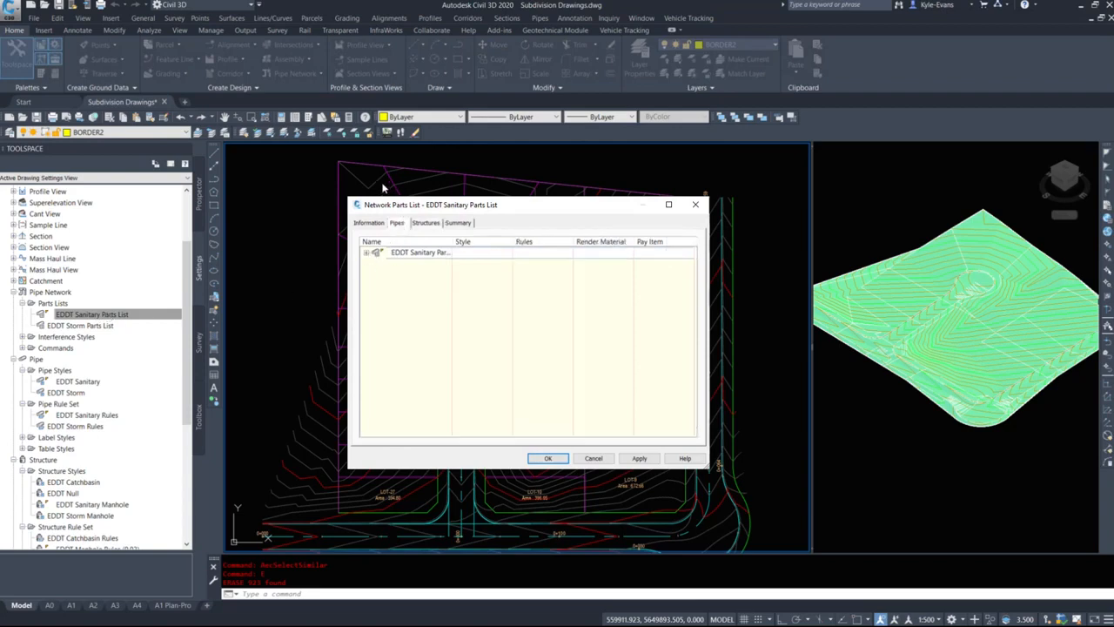
click(366, 253)
click(375, 263)
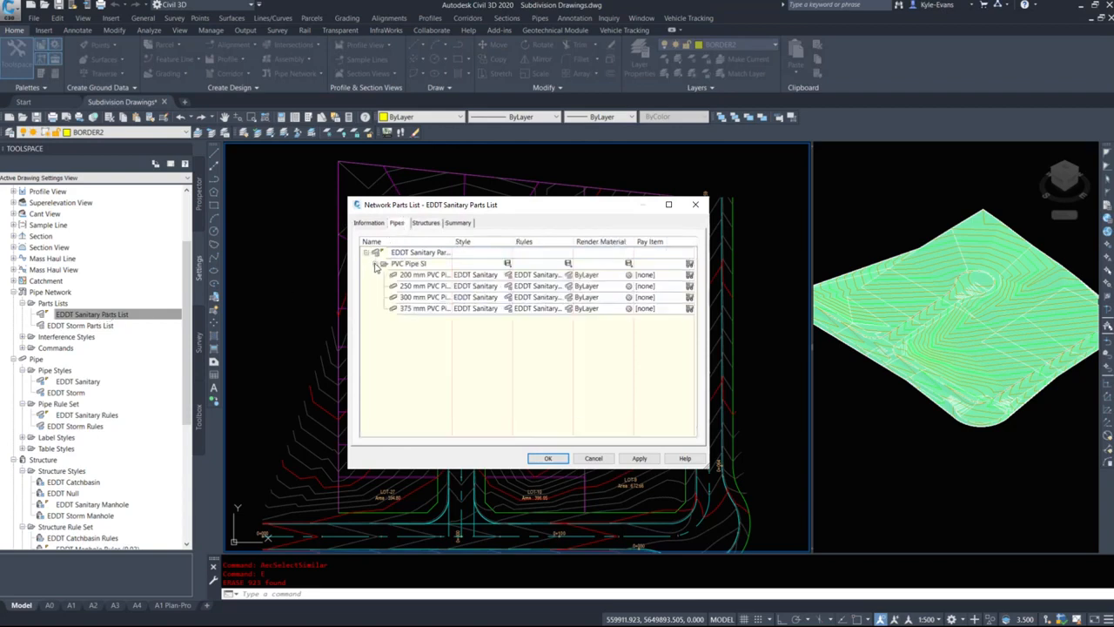
Step: View the pipe families available in the part catalog for the EDDT Sanitary Parts List, without adding any
right_click(417, 248)
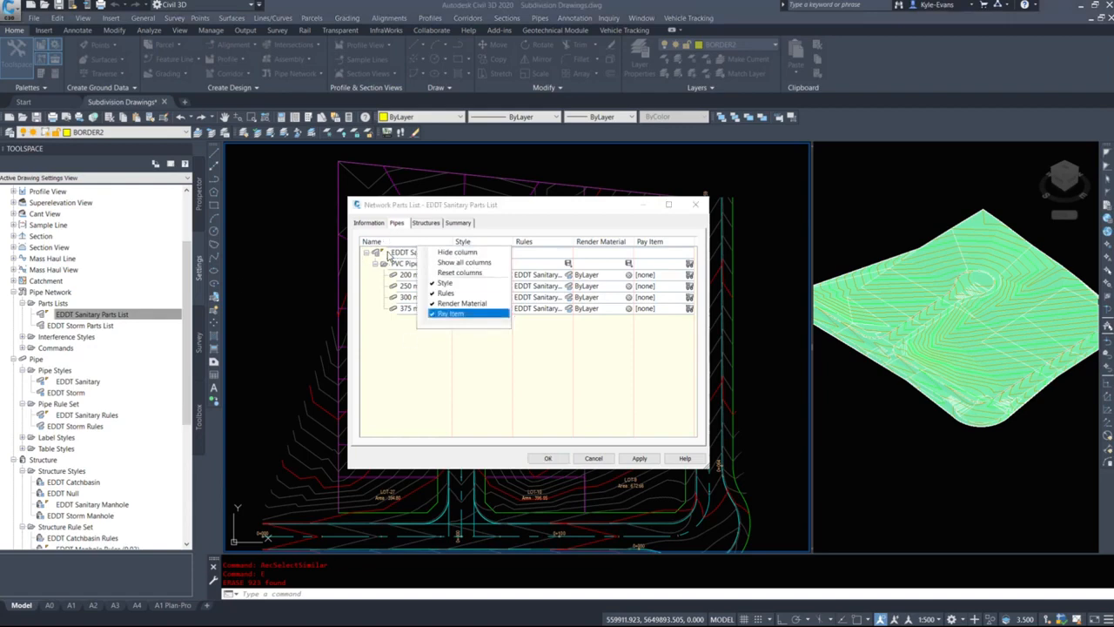
click(394, 253)
right_click(425, 256)
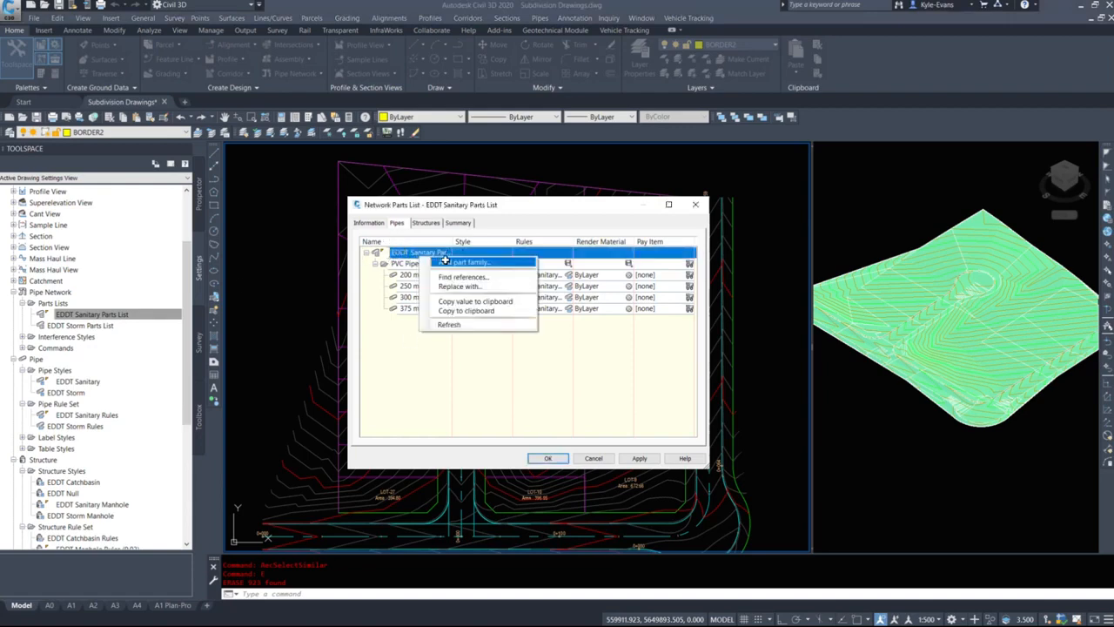
click(453, 261)
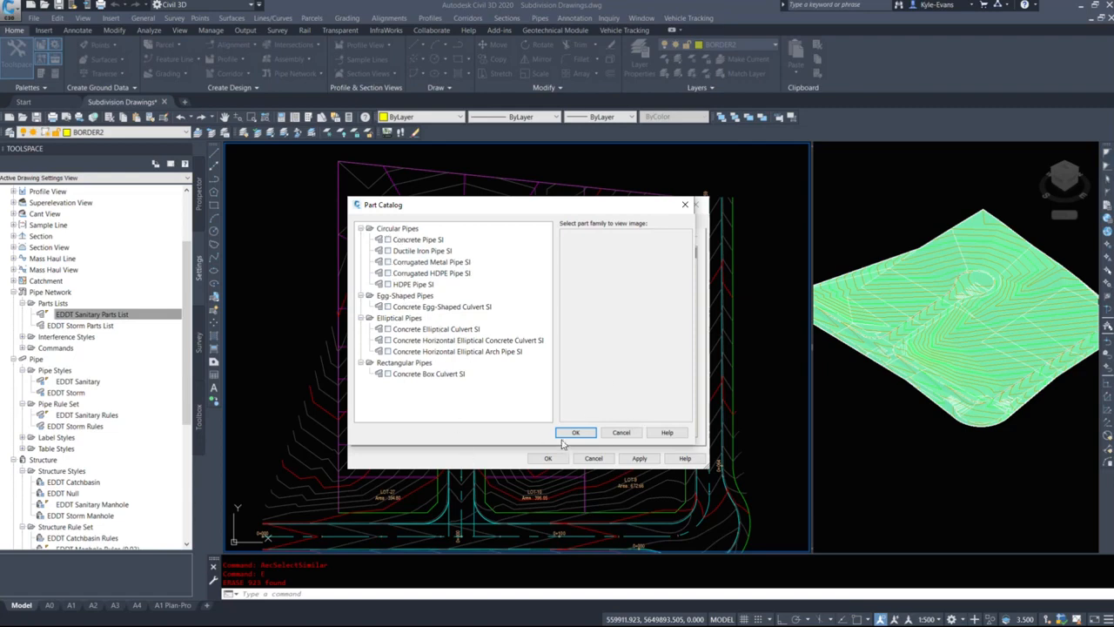
click(621, 432)
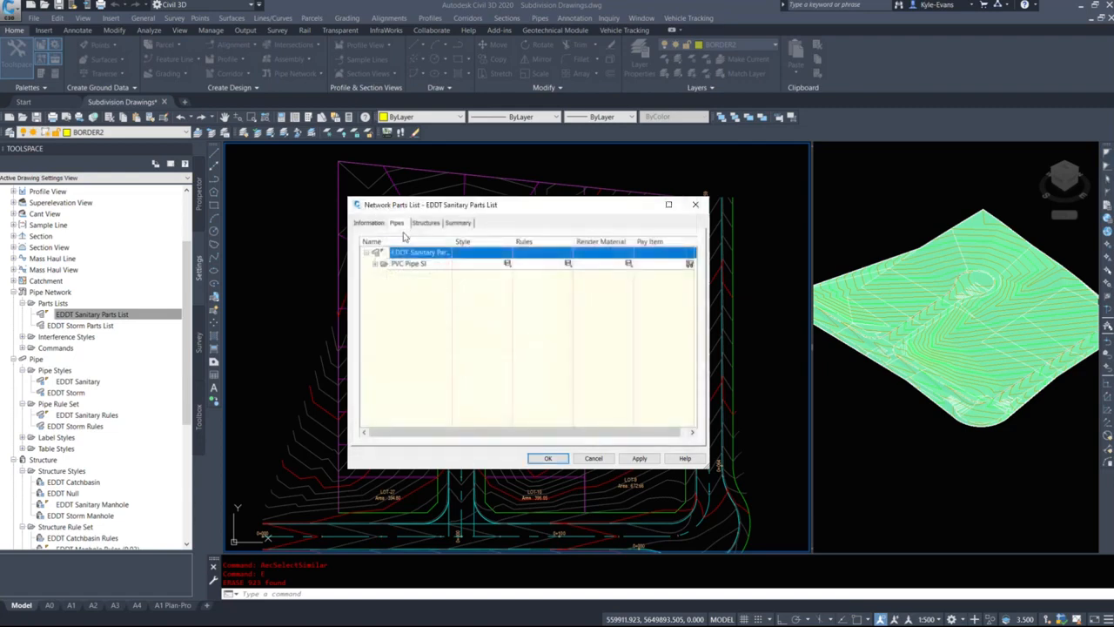
Step: Try adding all wall thickness and inner pipe diameter sizes to the PVC Pipe SI family
click(417, 263)
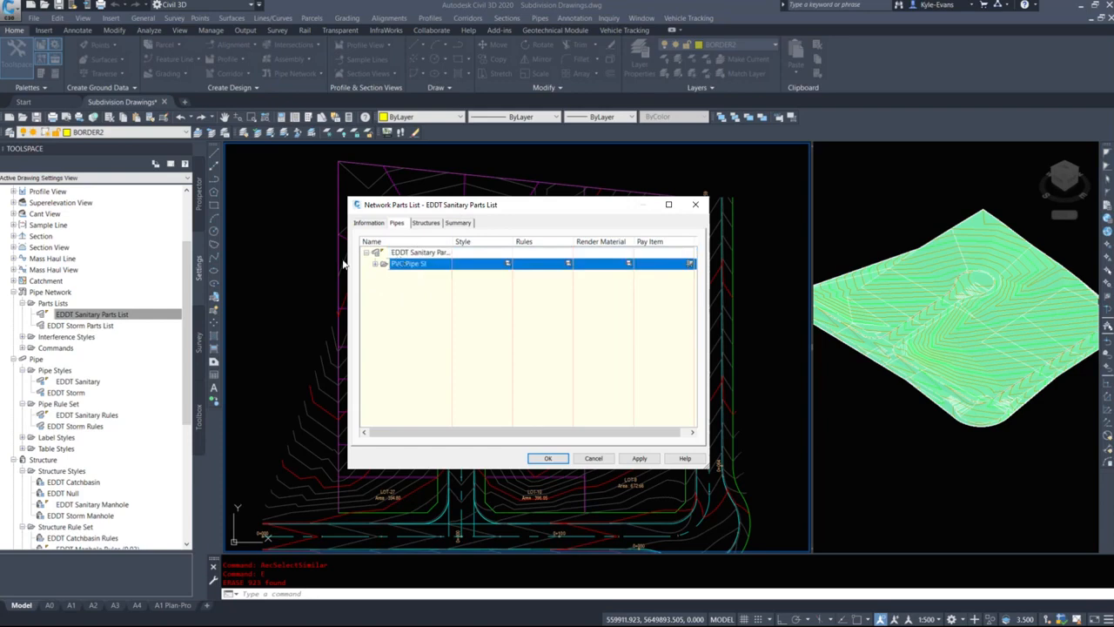
right_click(417, 267)
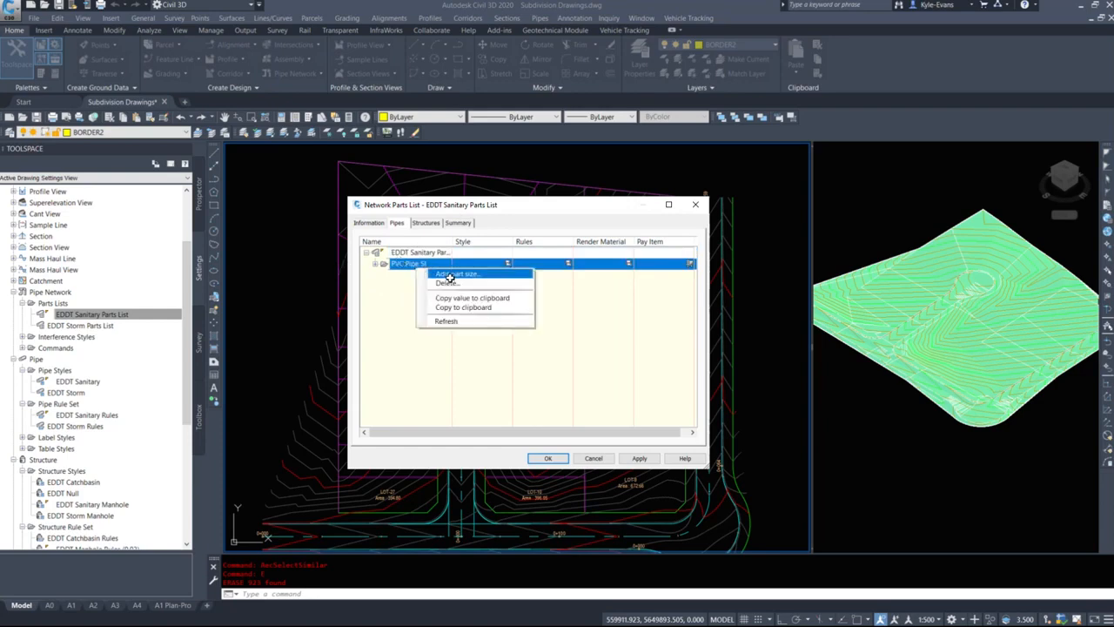
click(449, 275)
drag(474, 264, 409, 194)
click(388, 234)
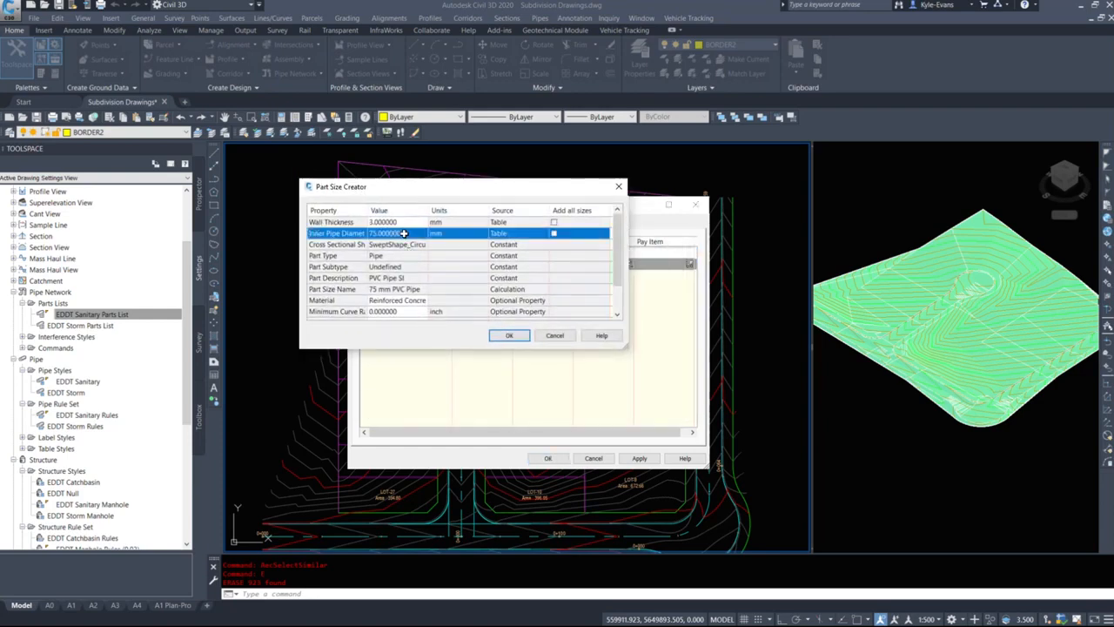
click(413, 233)
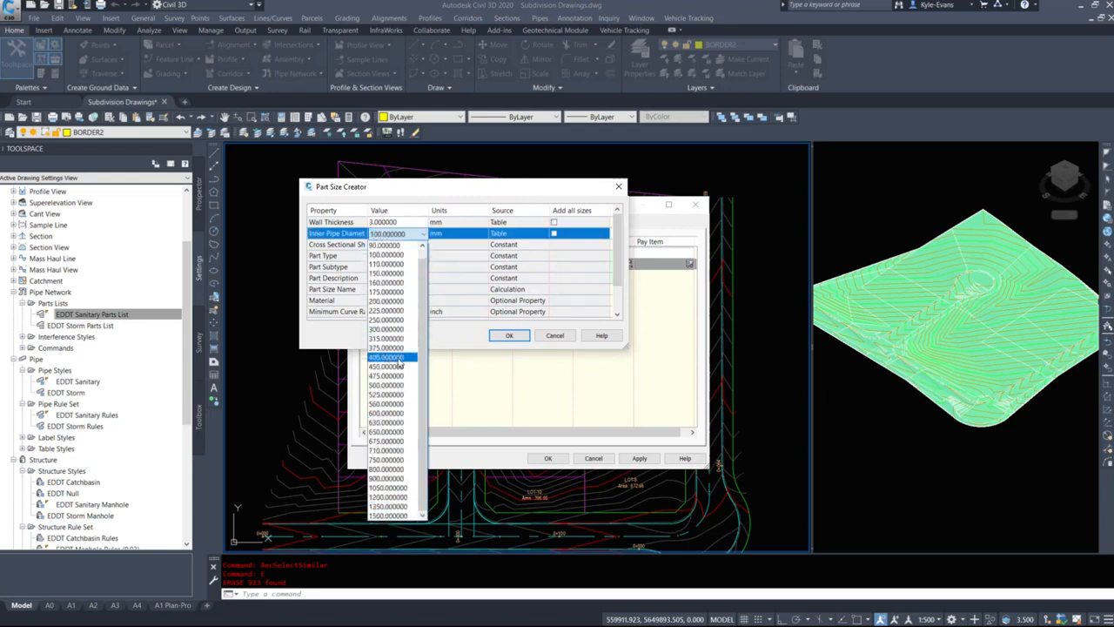
click(518, 201)
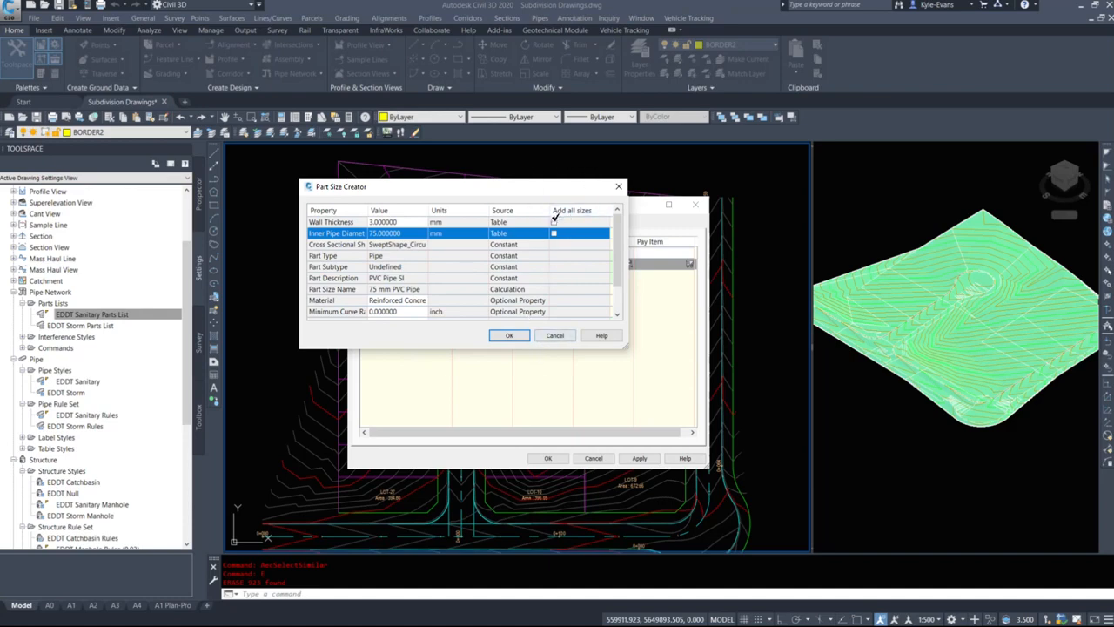
click(554, 222)
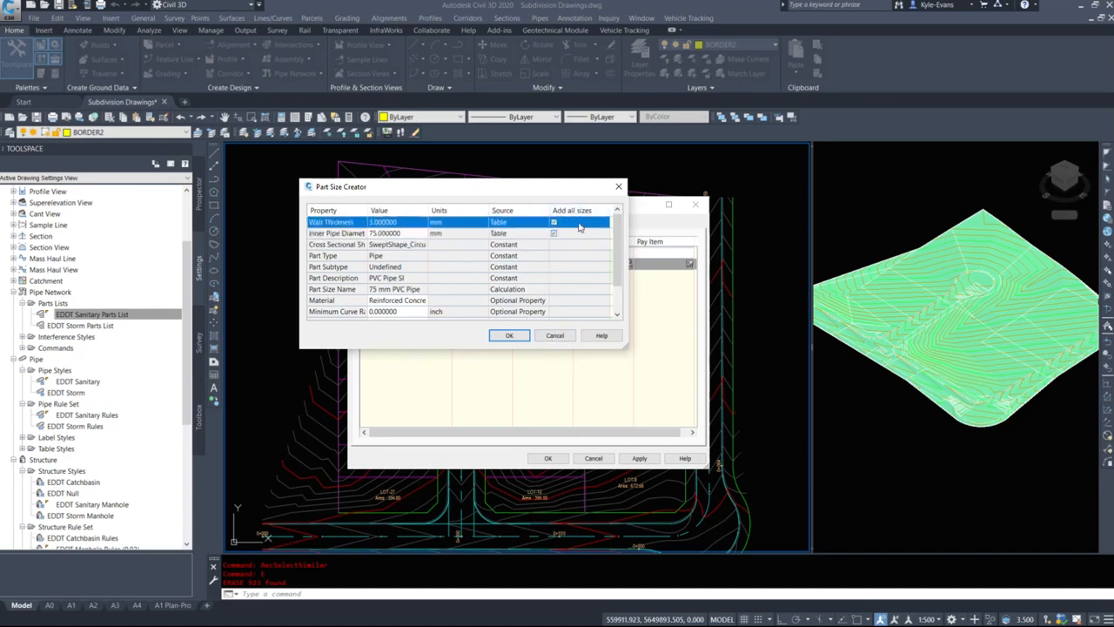
click(555, 336)
Step: Expand the PVC Pipe SI family again and widen the name column to fit the full pipe names, moving the dialog clear of the lots
click(379, 264)
click(377, 264)
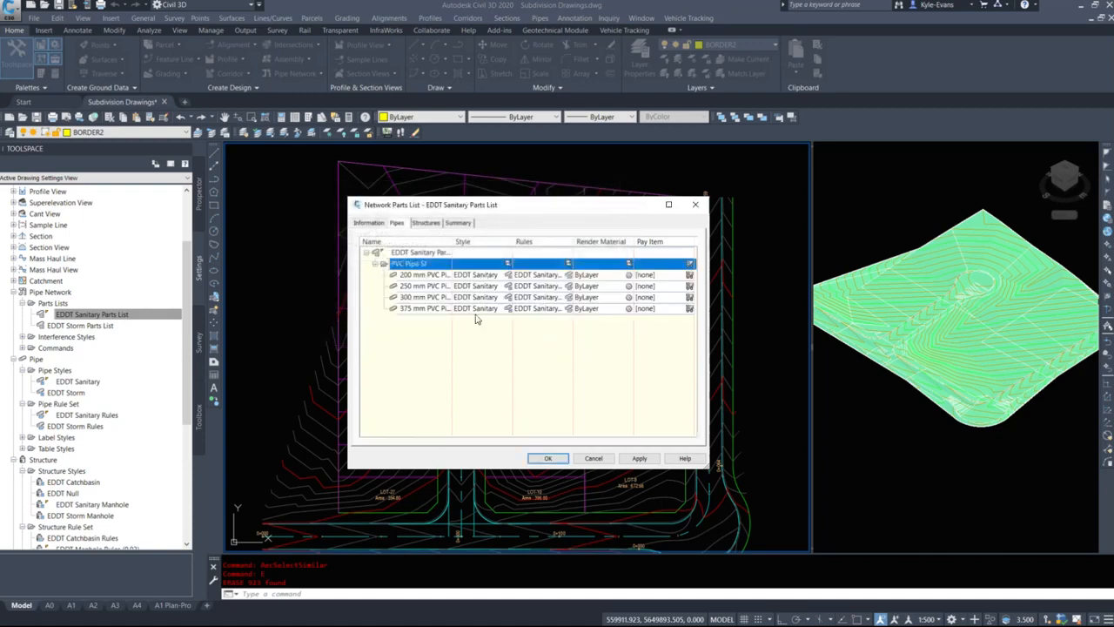
drag(452, 241, 547, 241)
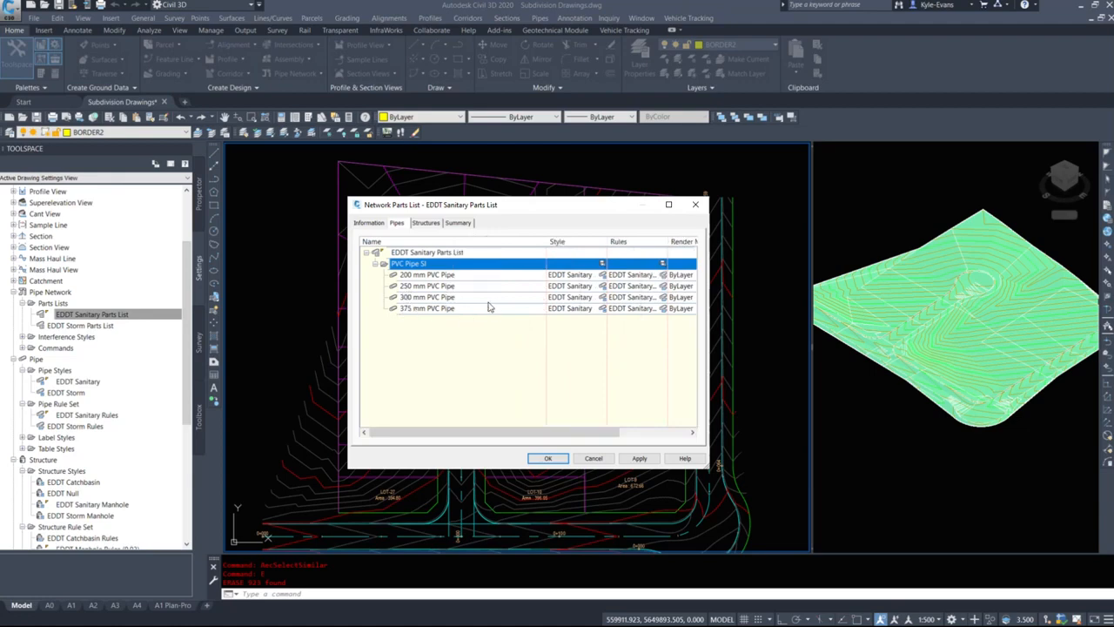
drag(475, 209, 350, 180)
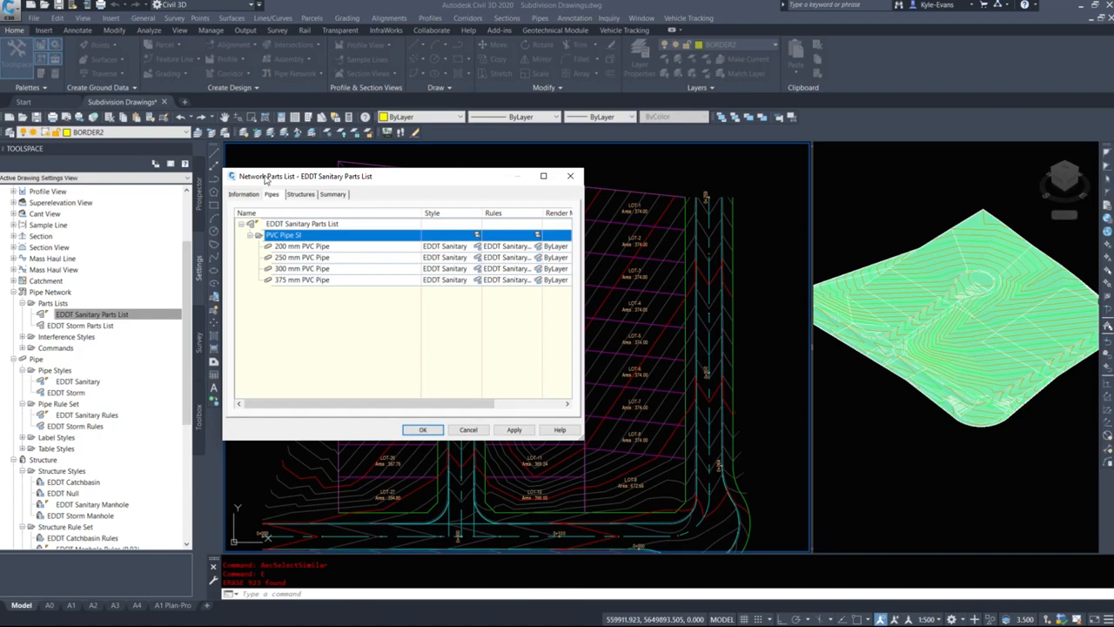
Step: Review the 200, 250, 300 and 375 mm pipe sizes in the PVC Pipe SI family
click(291, 247)
click(289, 258)
click(286, 269)
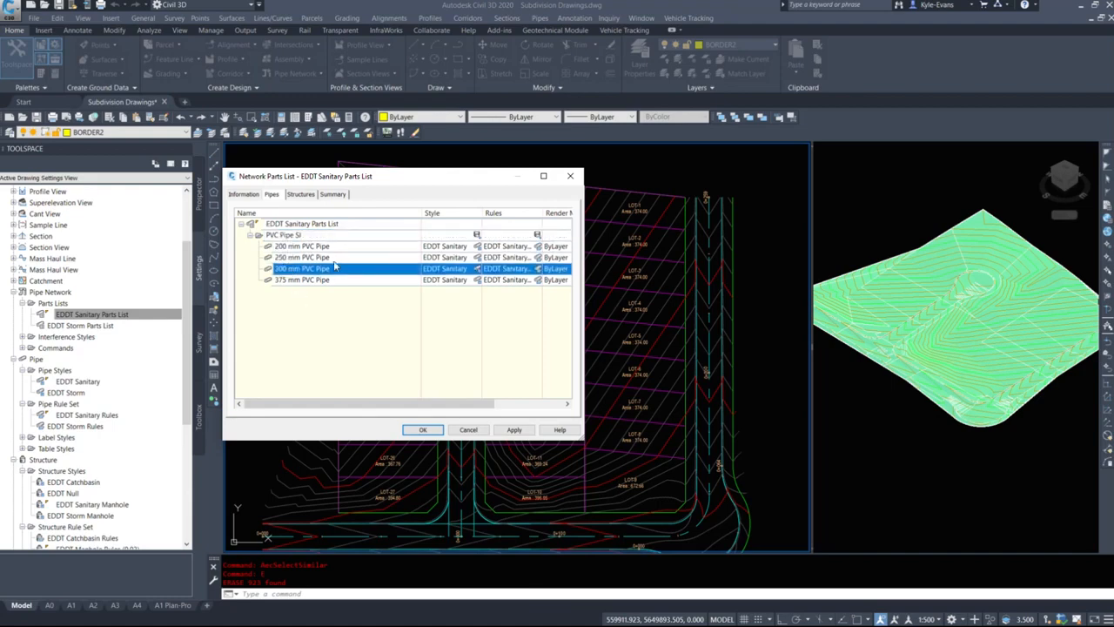
click(295, 259)
click(293, 269)
click(288, 279)
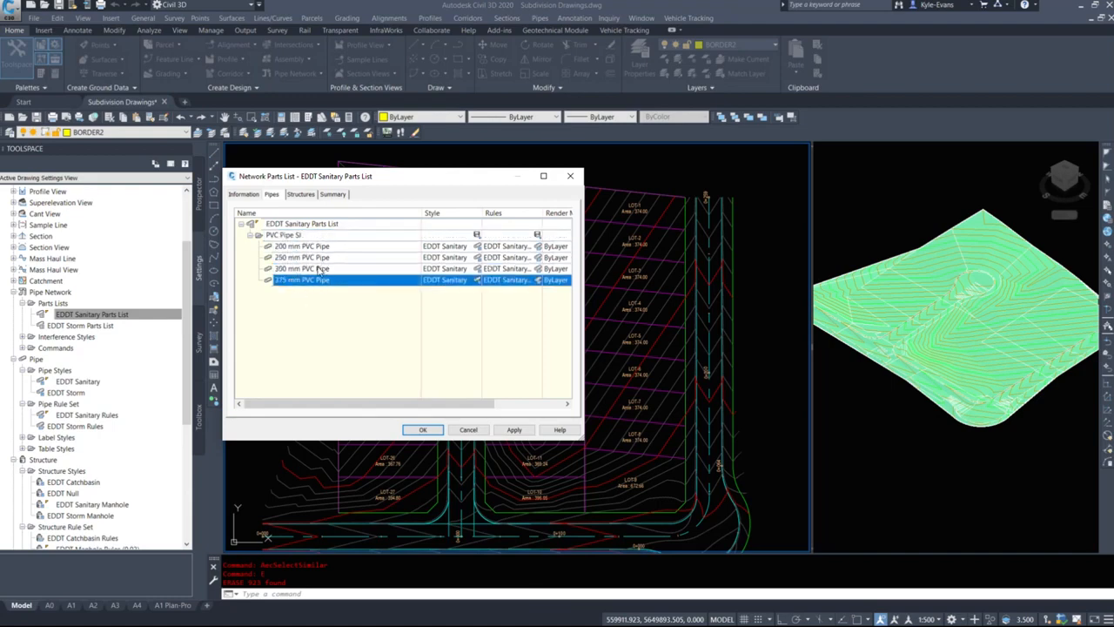
click(299, 238)
click(293, 249)
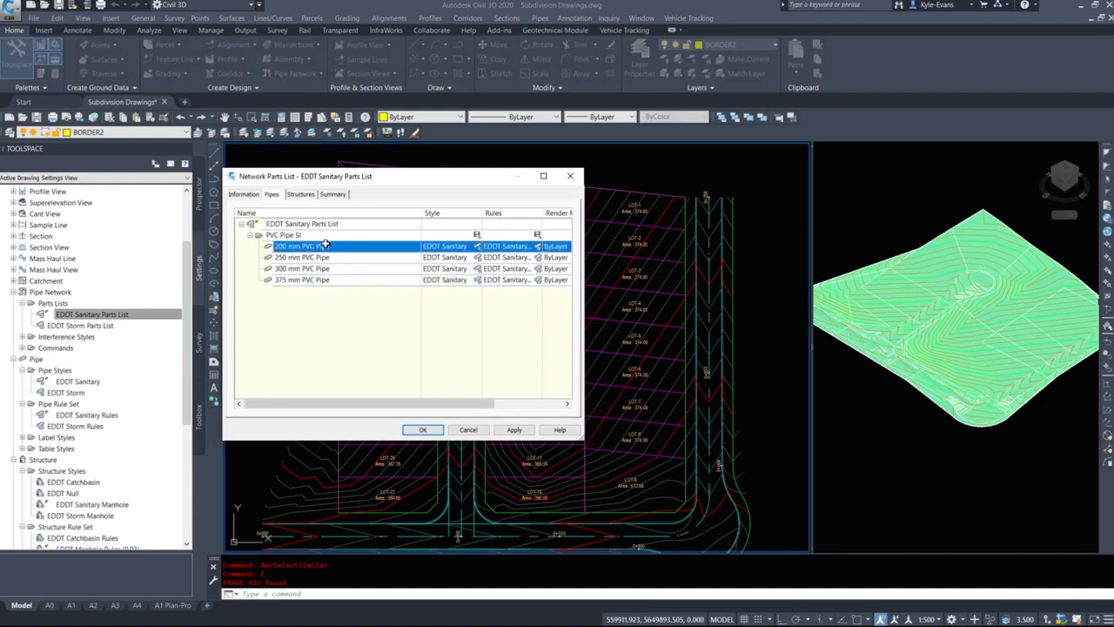
click(283, 258)
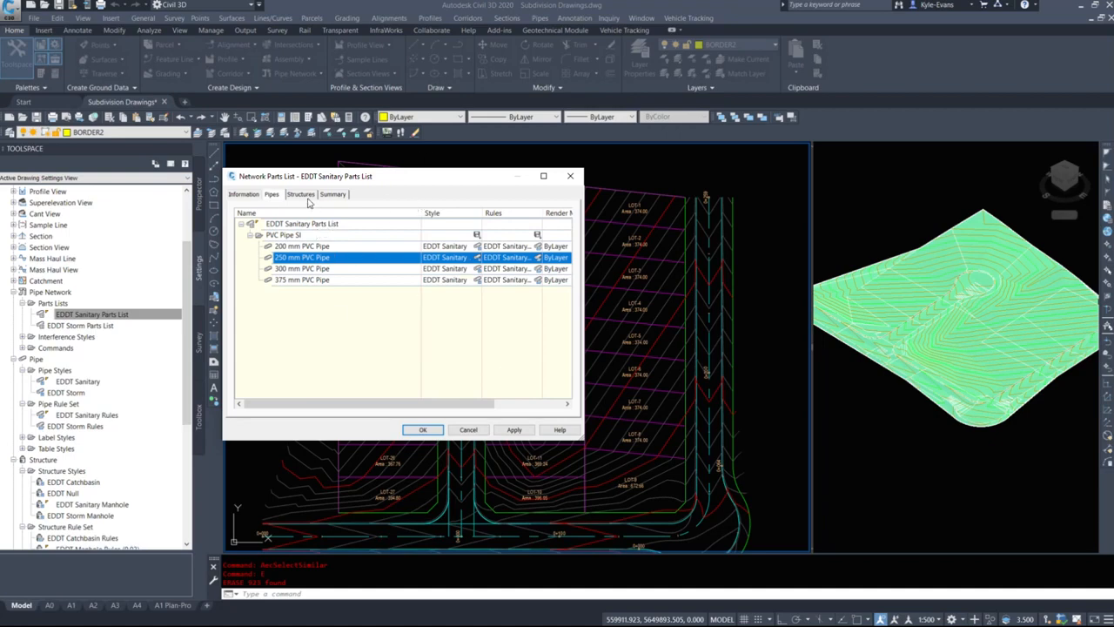
Step: Show the parts list's structures and expand the Null Structure and Concentric Cylindrical Structure SI families
click(301, 194)
click(242, 224)
click(251, 235)
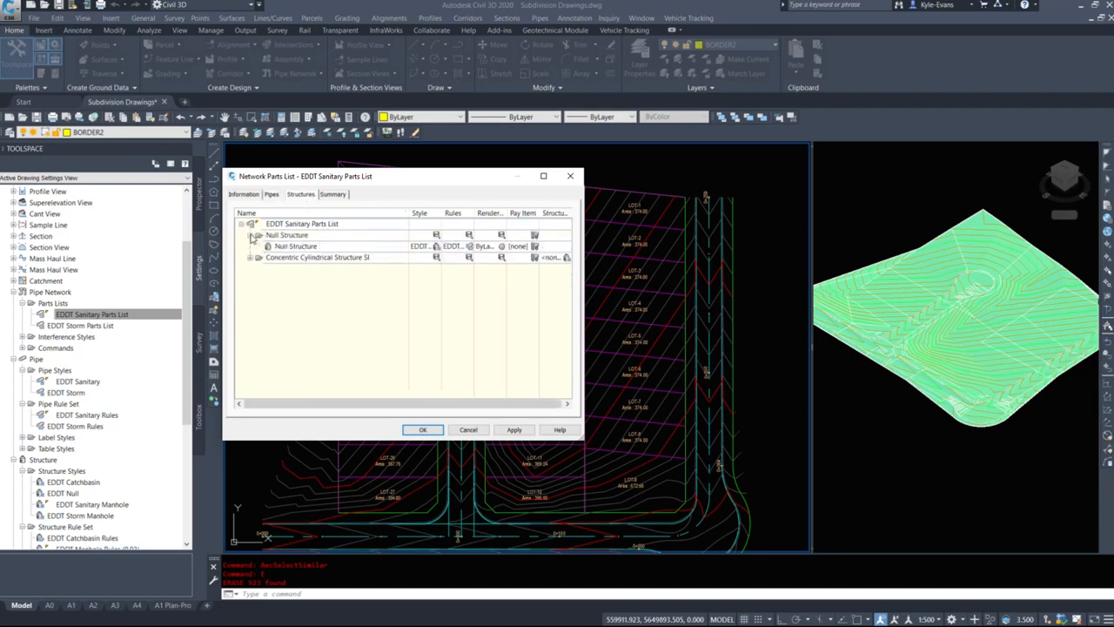
click(297, 237)
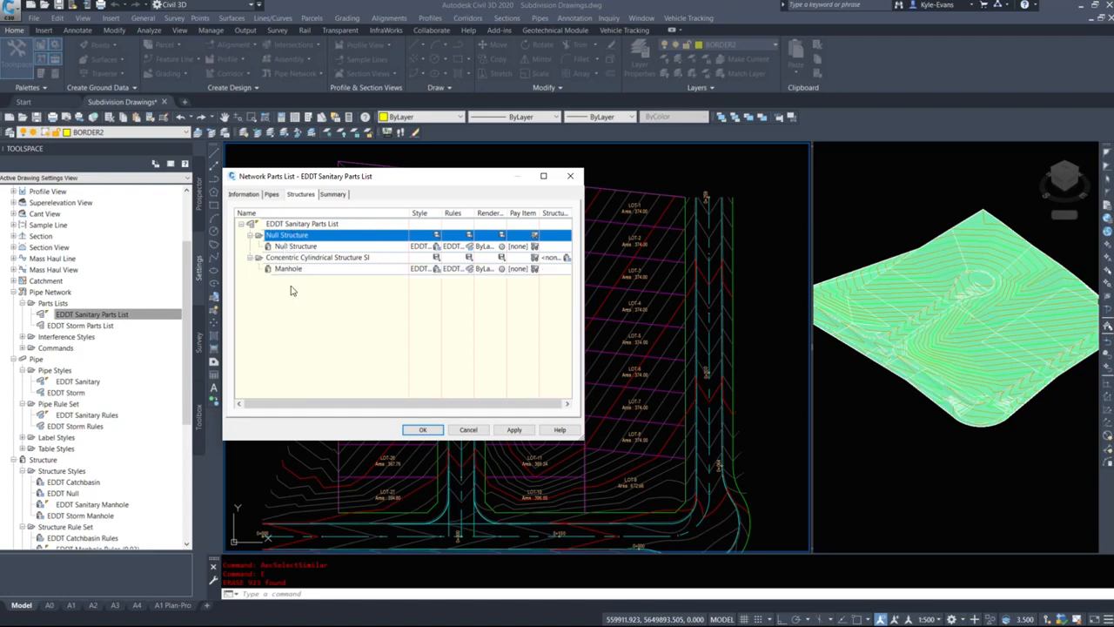
Step: Add Concentric Cylindrical Structure SI parts in all sizes of wall and floor thickness, frame diameter and height, cone height and inner structure diameter
right_click(287, 258)
click(322, 262)
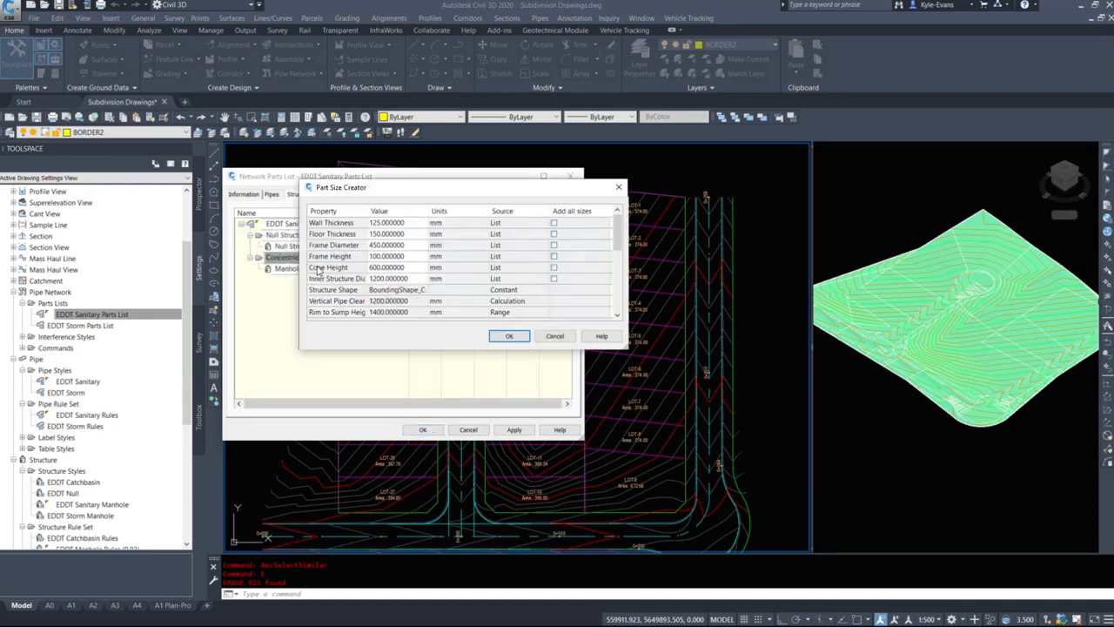
drag(378, 190, 520, 193)
click(694, 223)
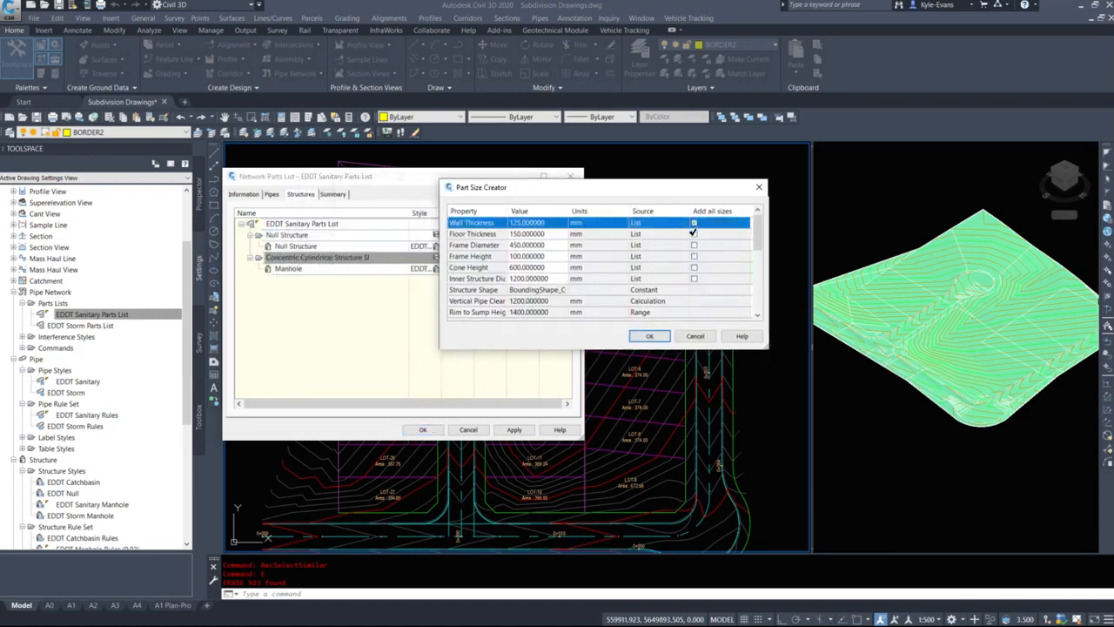
click(693, 233)
click(694, 245)
click(693, 256)
click(693, 267)
click(693, 279)
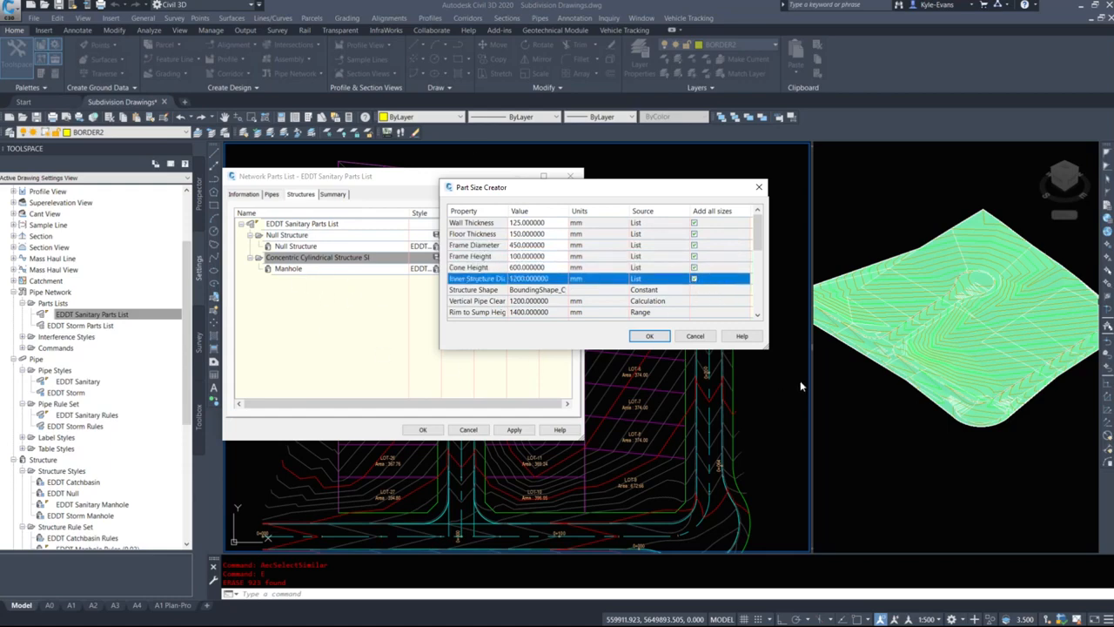
click(649, 336)
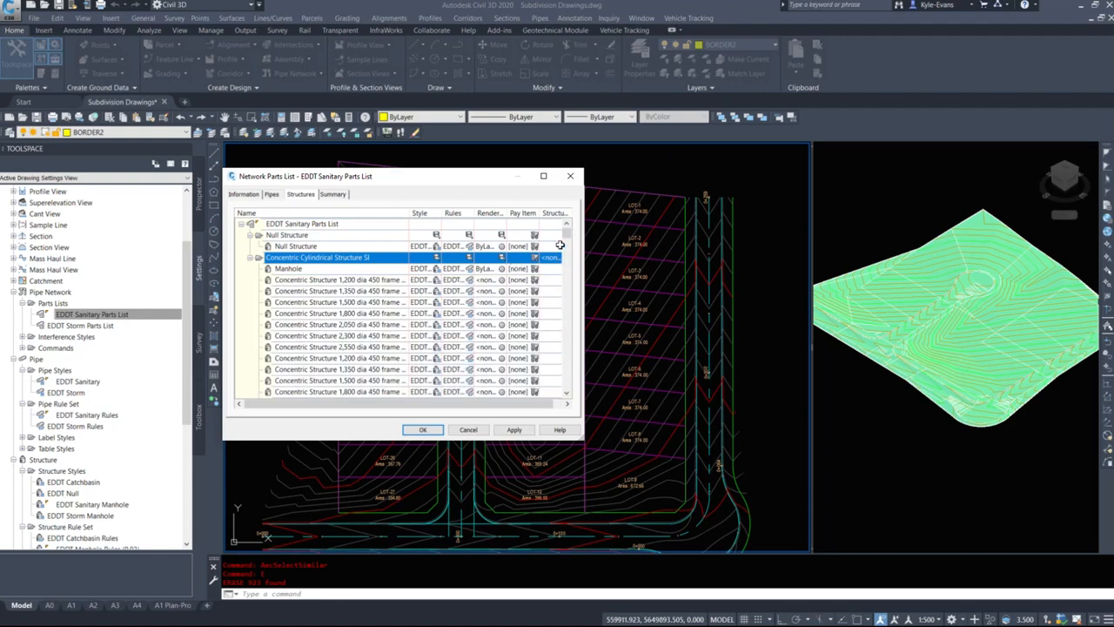
Step: Check the Manhole part in the Concentric Cylindrical Structure SI family and close the EDDT Sanitary Parts List without saving changes
drag(566, 233, 587, 222)
click(288, 269)
click(470, 431)
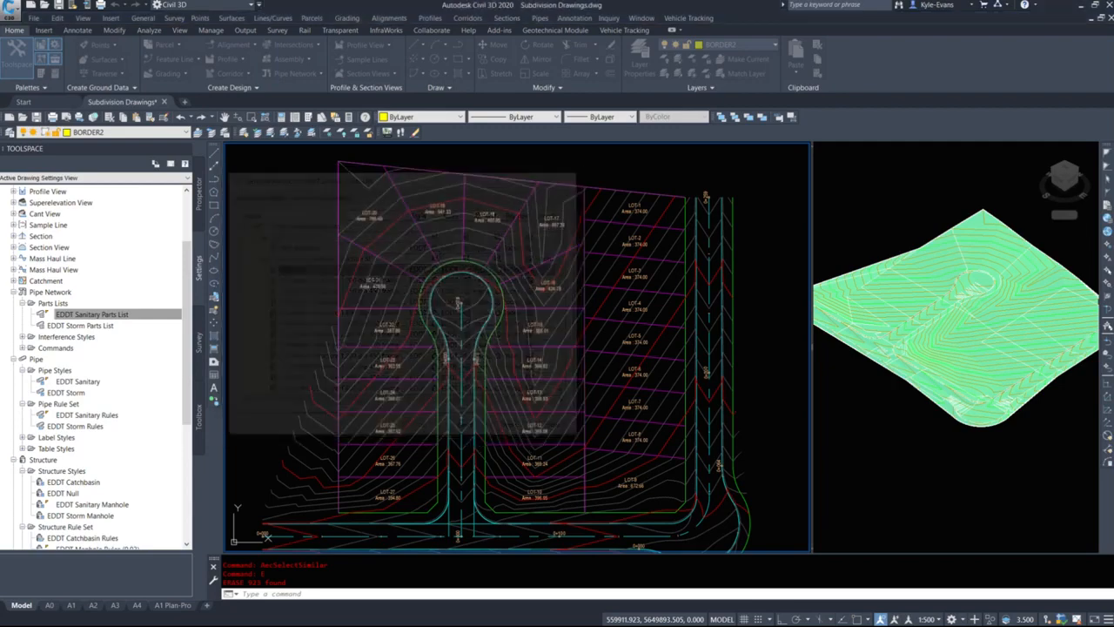
Step: Review the PVC Pipe SI and Concrete Pipe SI sizes in the EDDT Storm Parts List, leaving the list unchanged
double_click(77, 325)
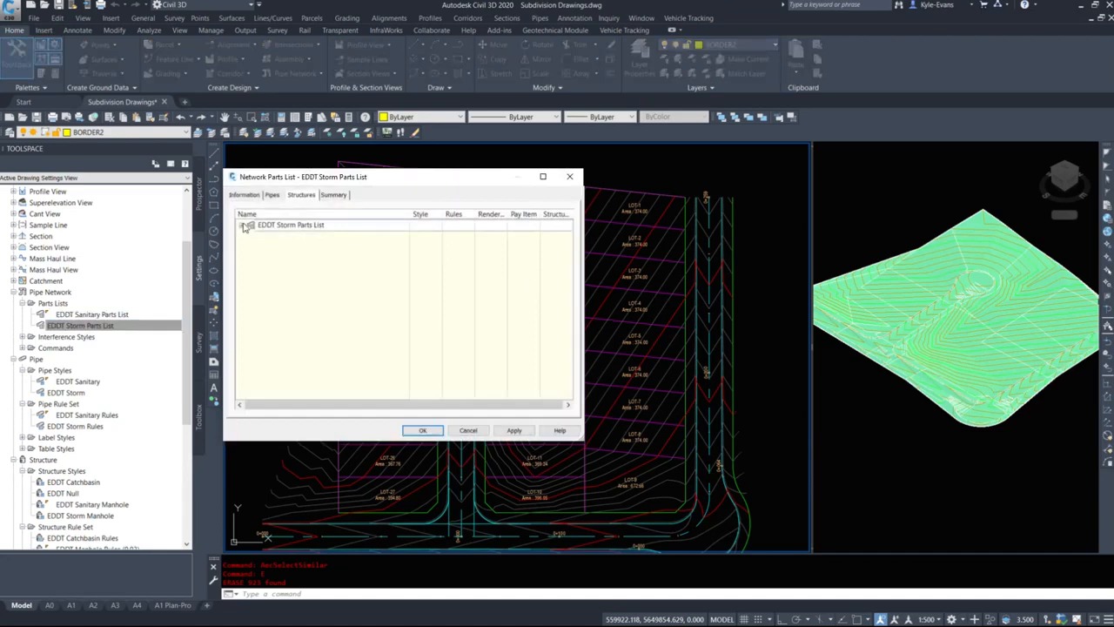
click(271, 195)
click(242, 225)
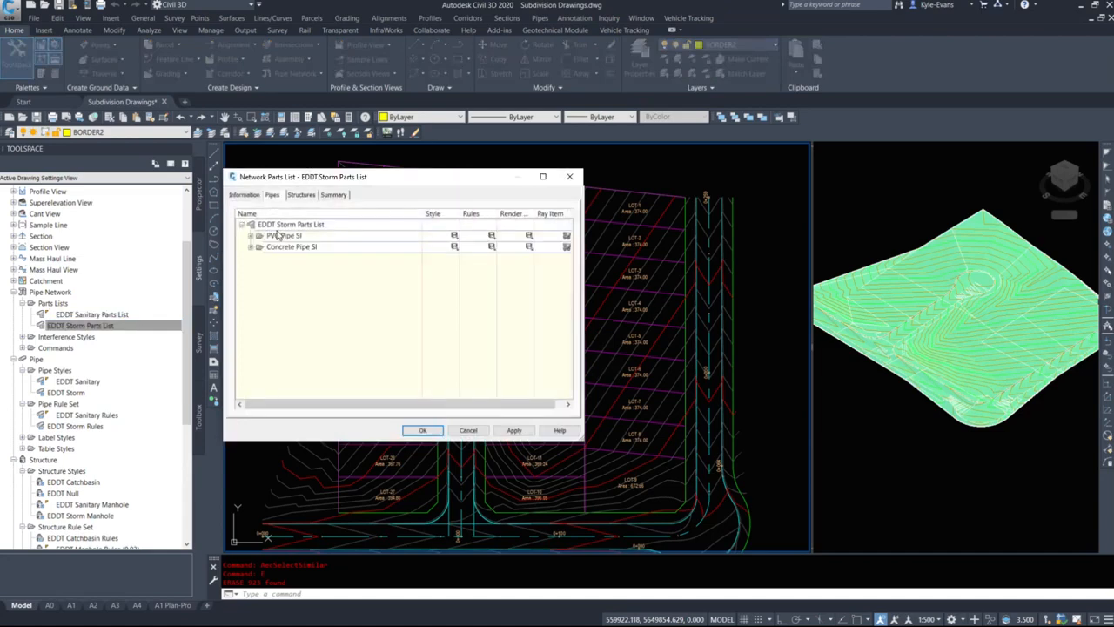
click(250, 236)
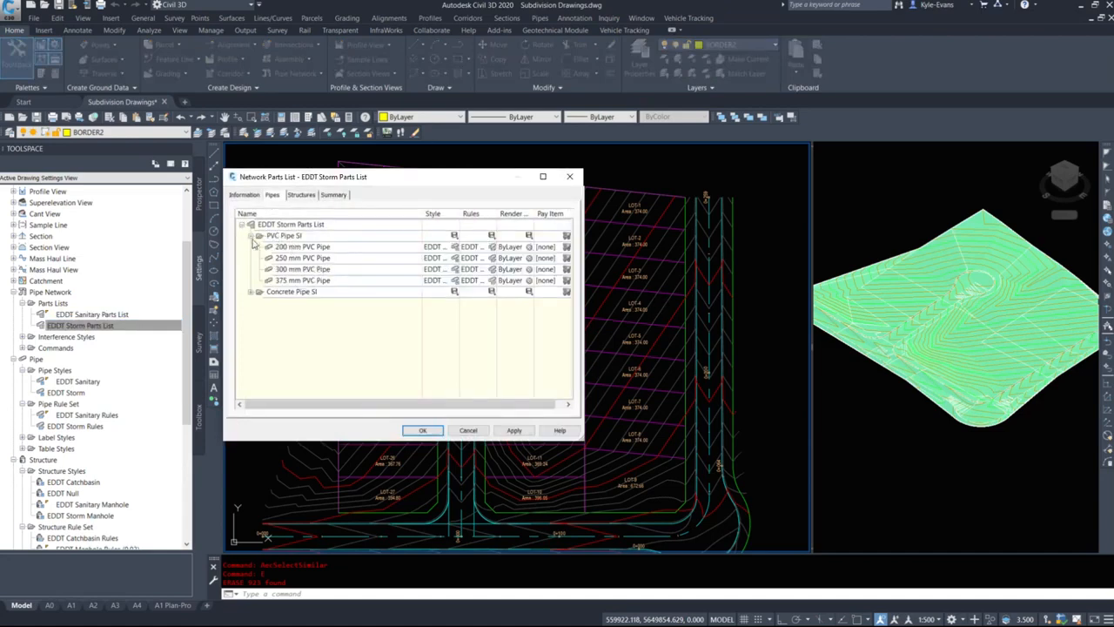
click(249, 292)
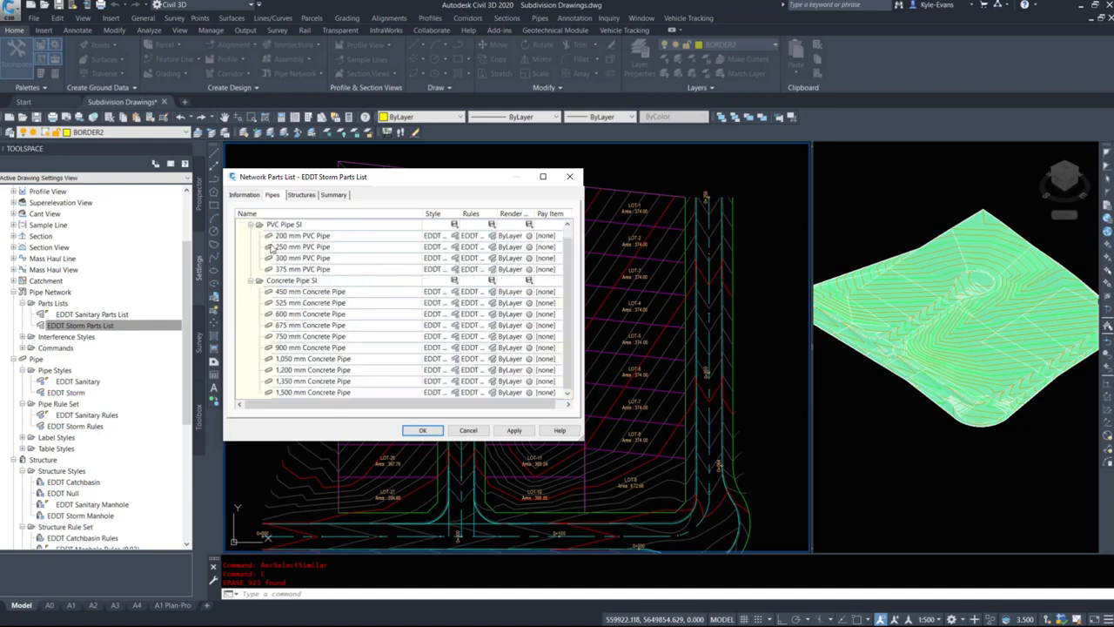
click(300, 292)
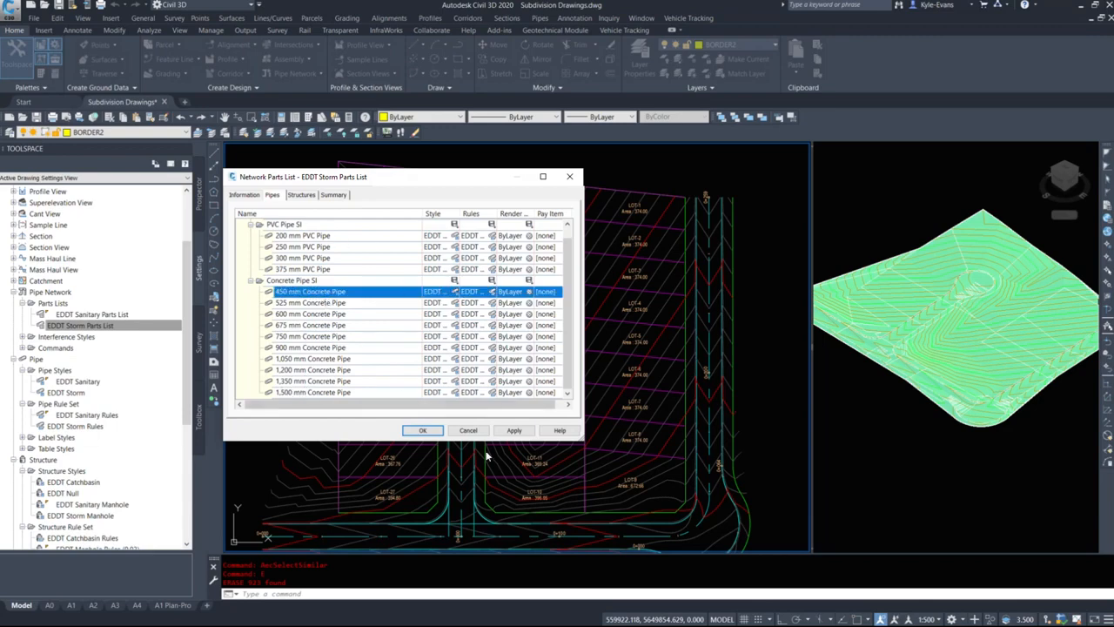
click(469, 431)
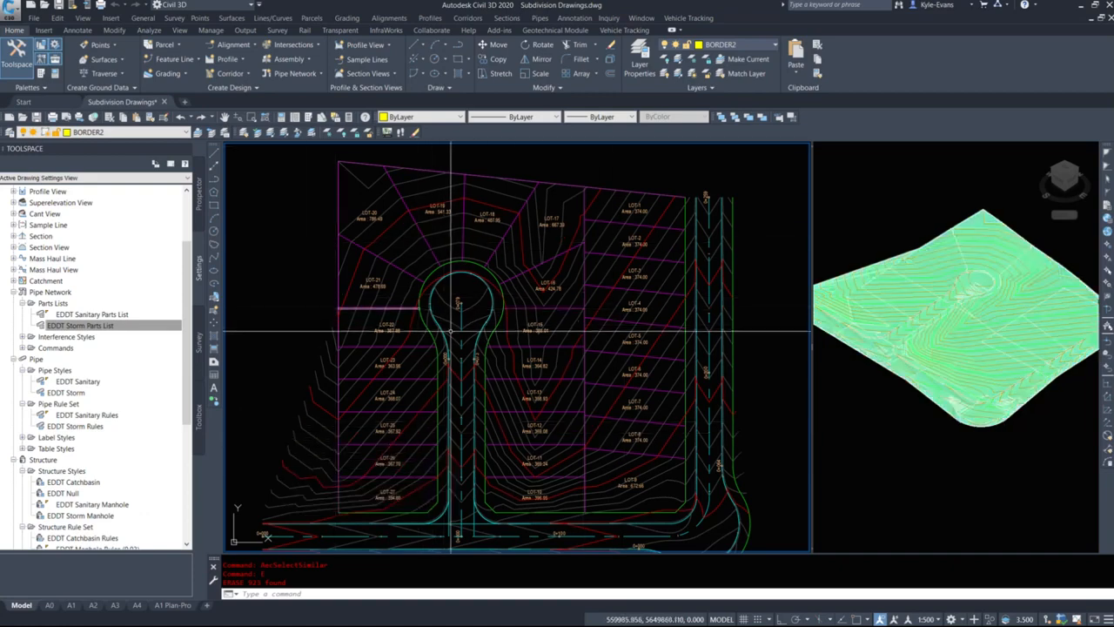
Step: Look over the pipe settings and the EDDT Sanitary and EDDT Storm pipe styles
middle_drag(482, 366, 369, 313)
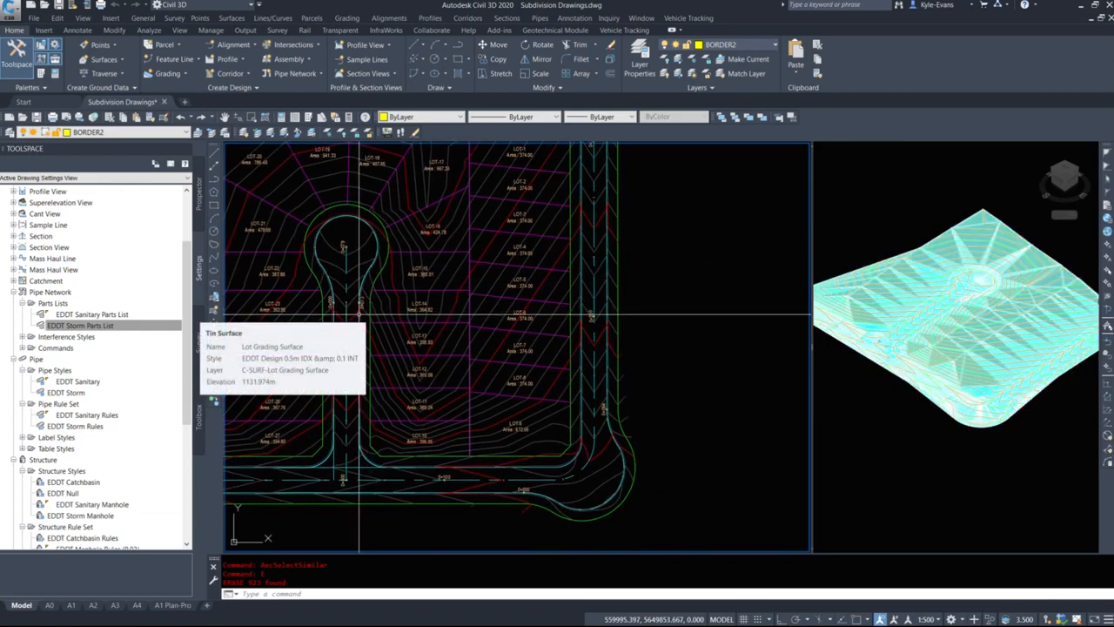
click(162, 321)
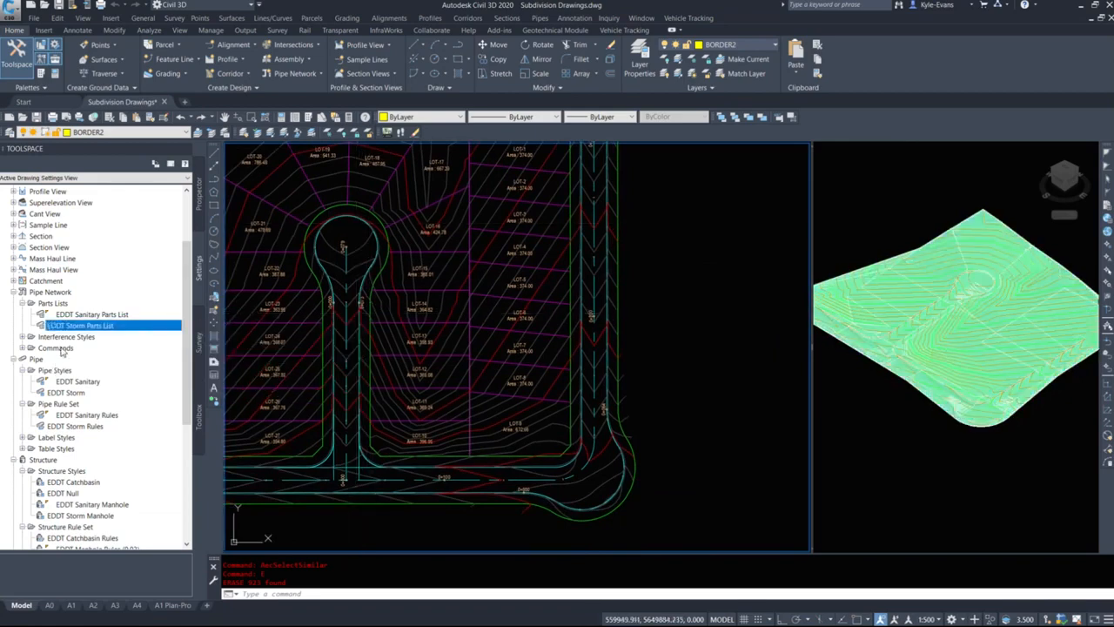
click(66, 291)
click(56, 361)
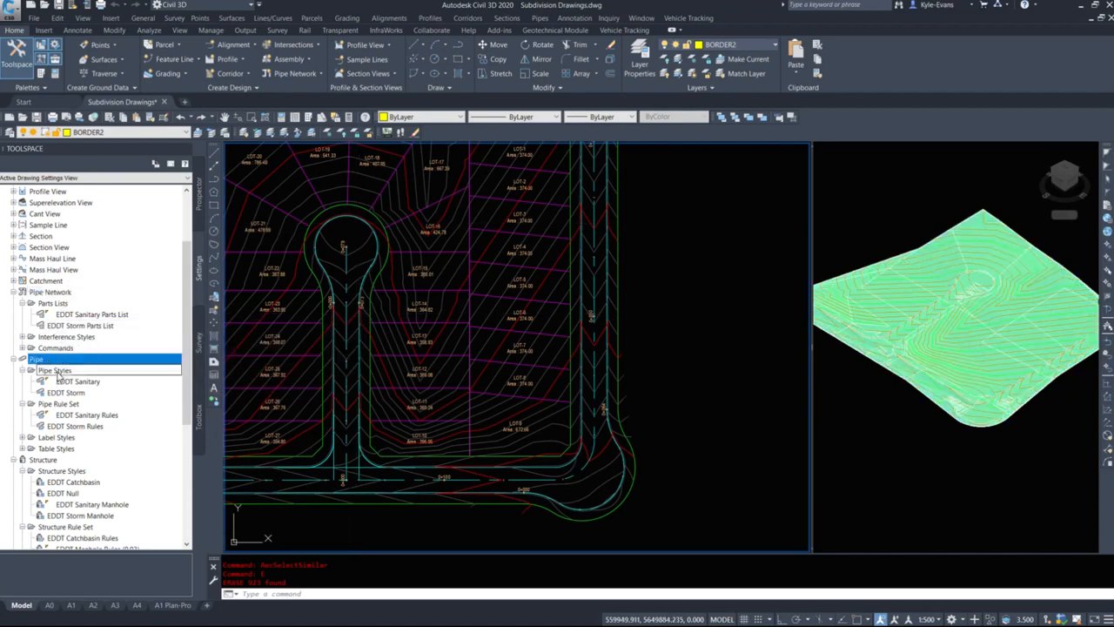
click(78, 381)
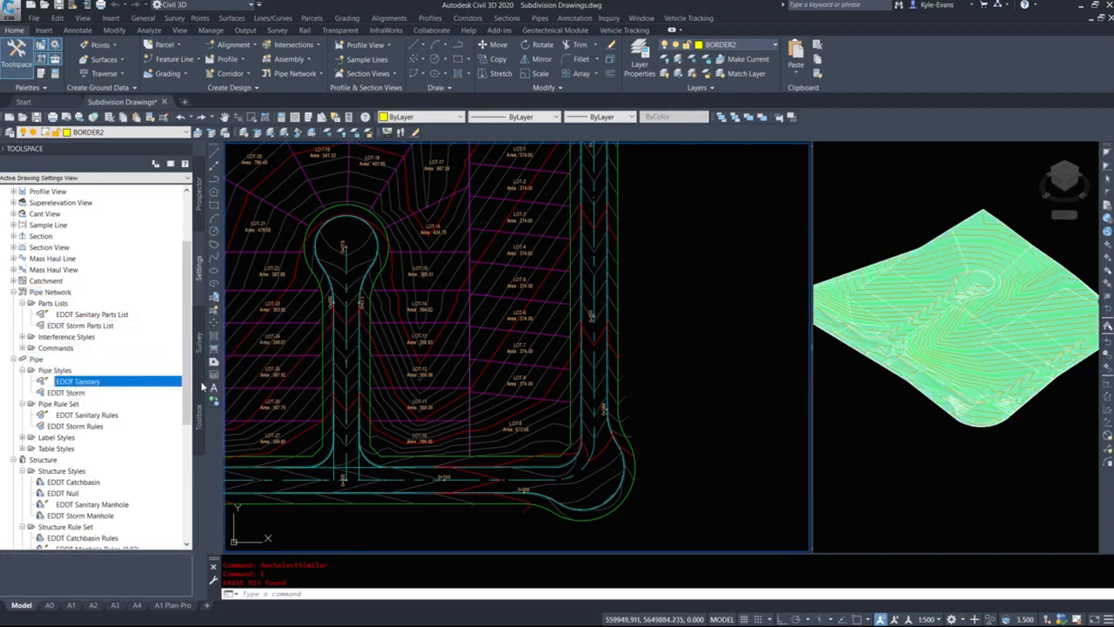
click(87, 392)
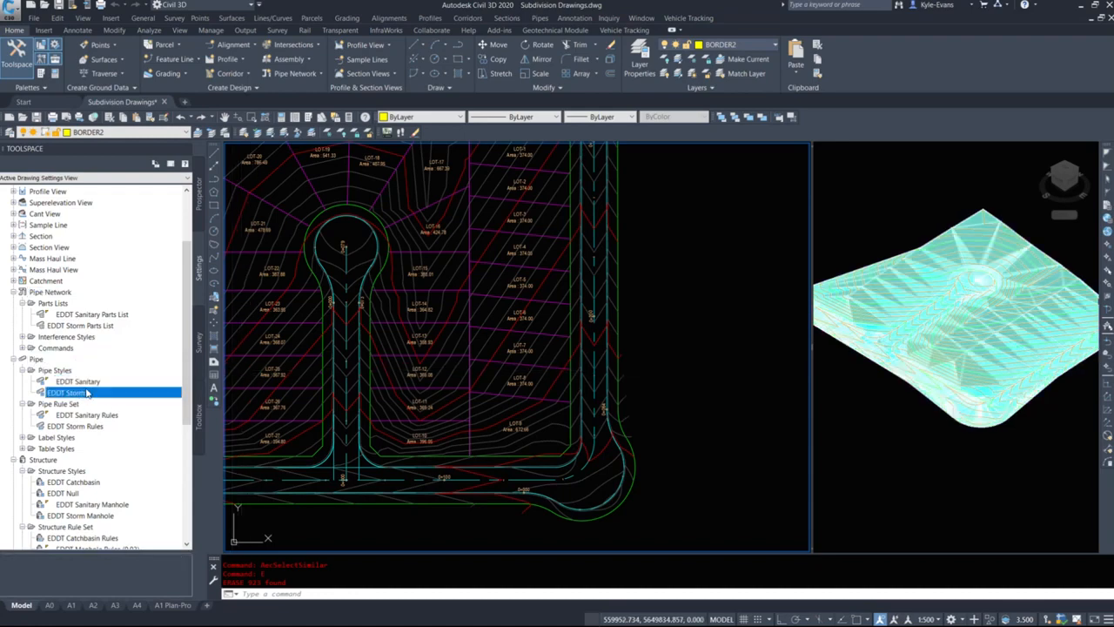
Step: Review the Cover and Slope and Length Check rules of the EDDT Sanitary Rules pipe rule set without changing them
double_click(97, 417)
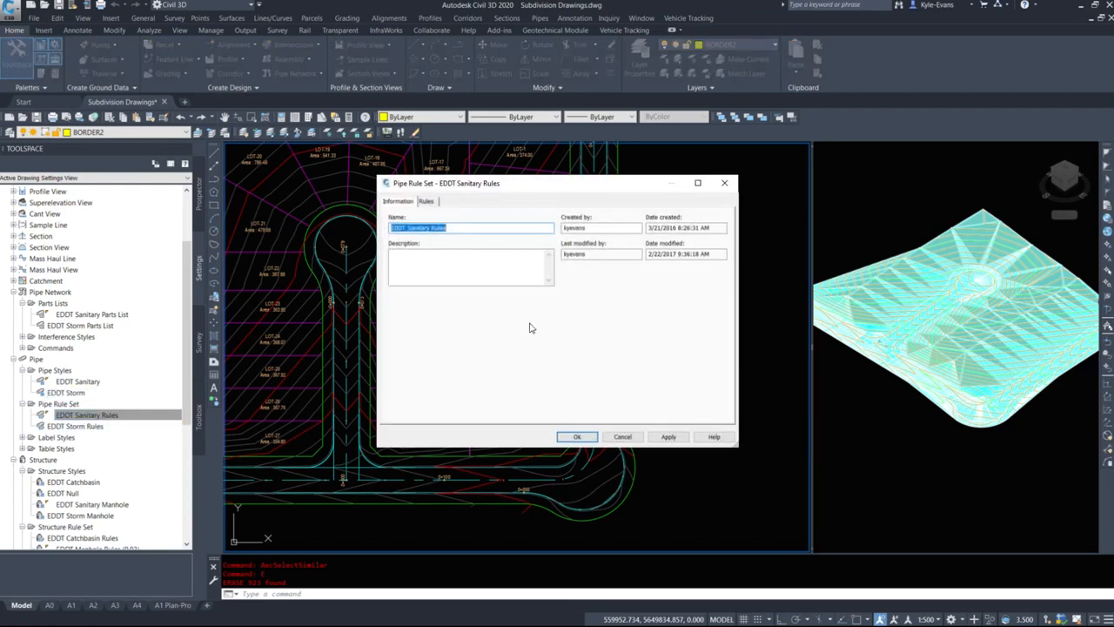
click(430, 203)
click(393, 261)
click(393, 250)
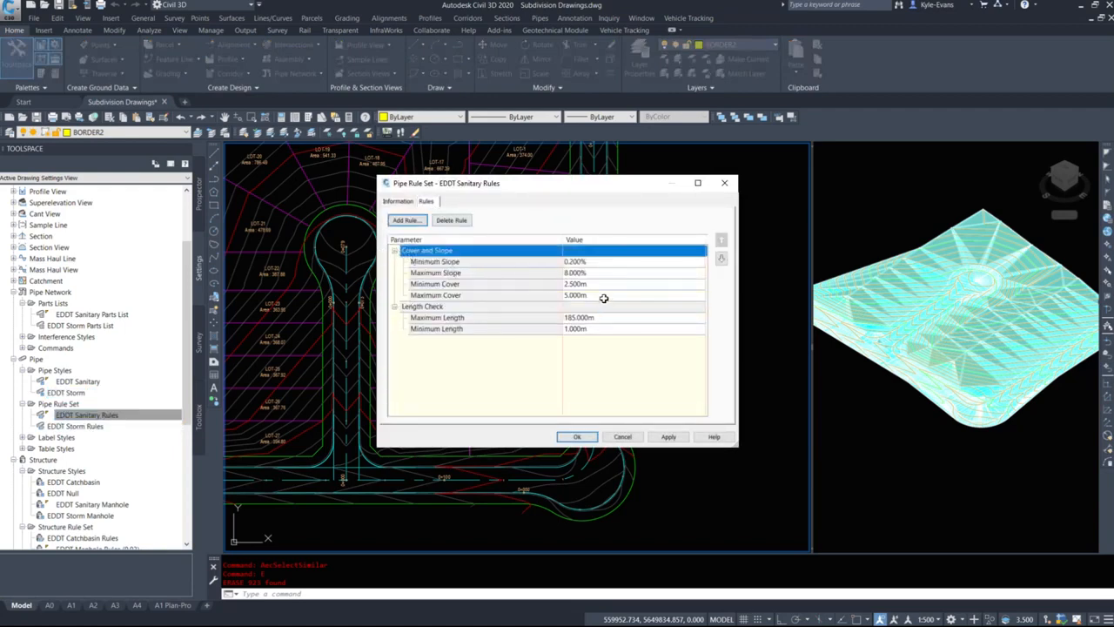
click(623, 437)
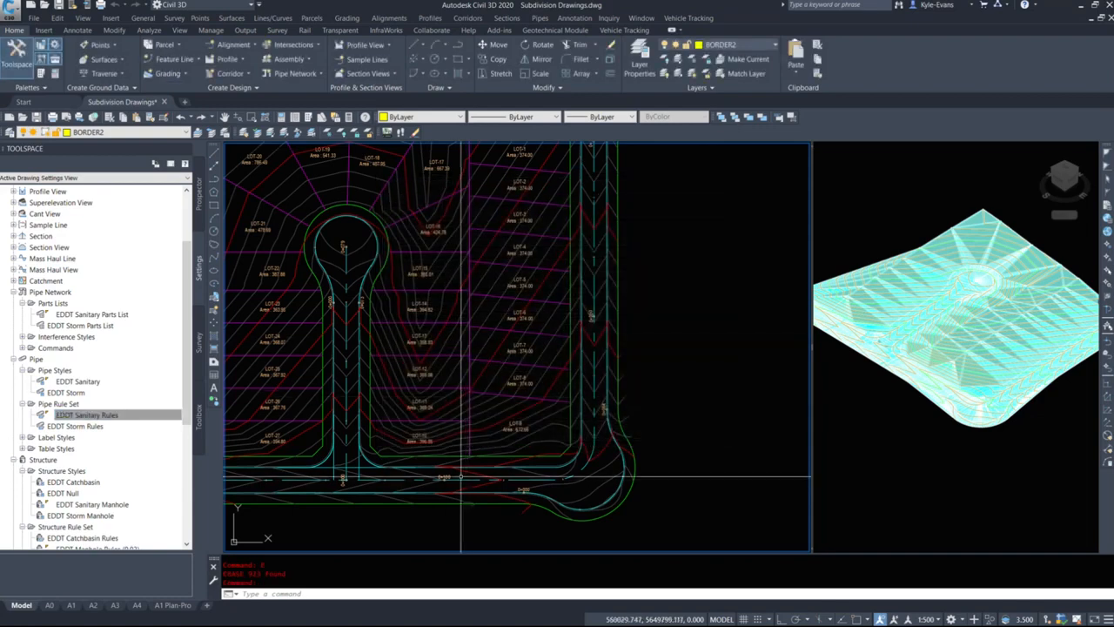
mouse_move(459, 451)
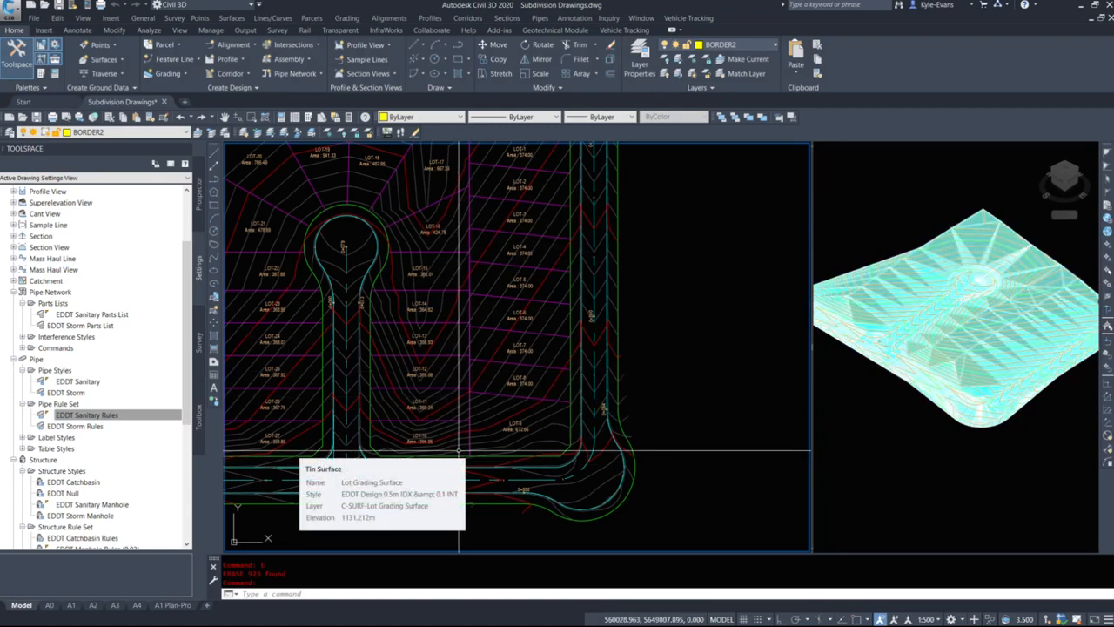
Step: Check the label styles and table styles available for pipes
click(52, 438)
click(56, 449)
scroll(117, 470, down, 1)
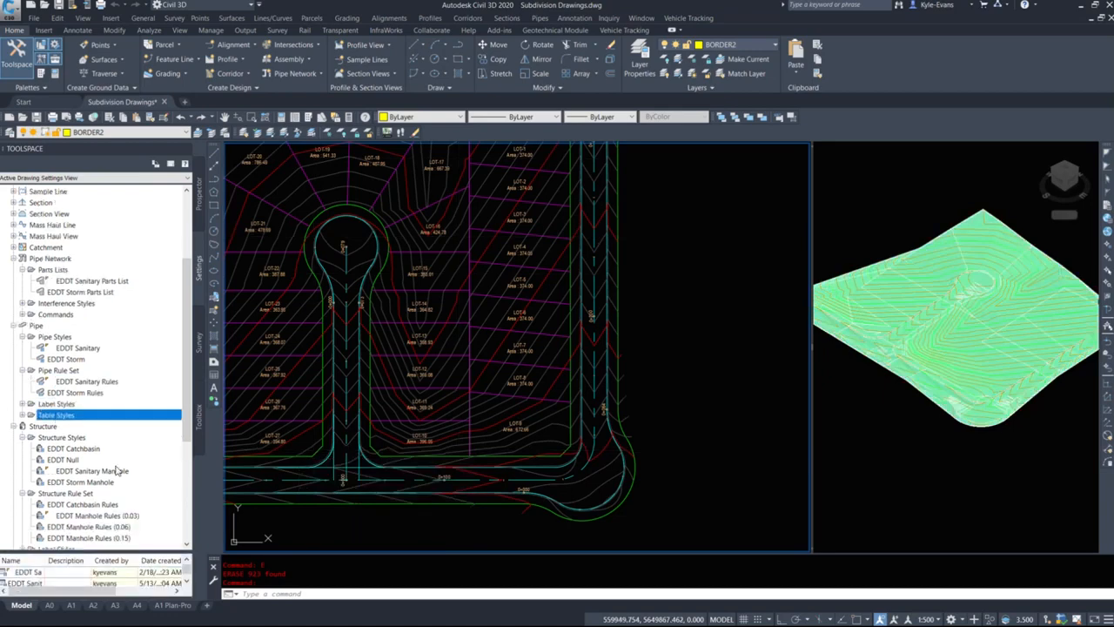
scroll(117, 471, down, 2)
Step: Look through the EDDT Catchbasin, Null, Sanitary Manhole and Storm Manhole structure styles
click(58, 370)
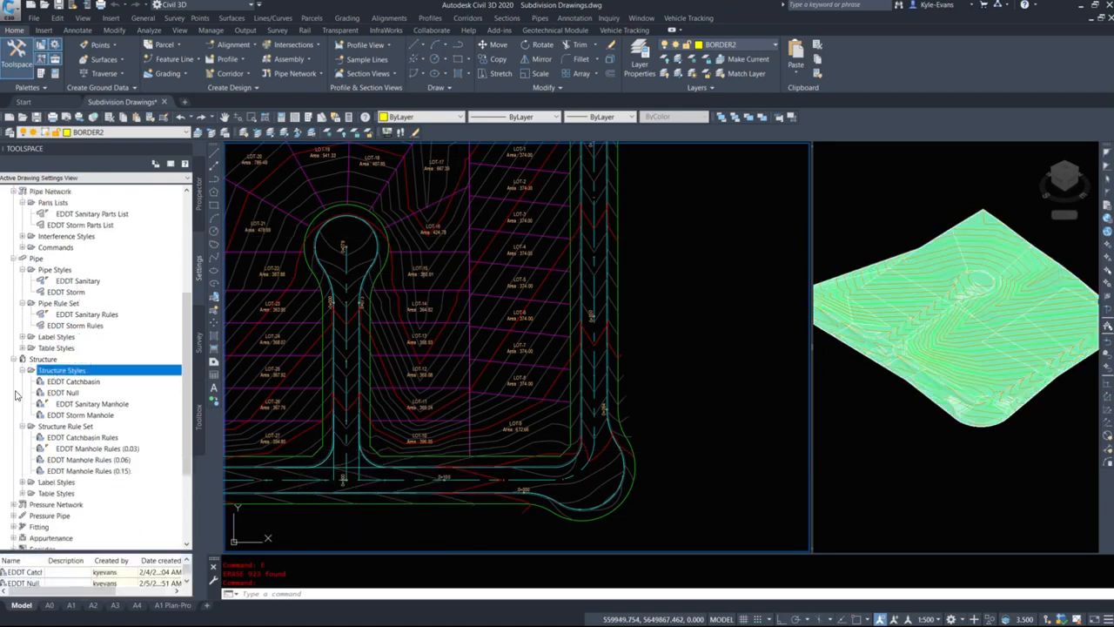
click(73, 383)
click(68, 392)
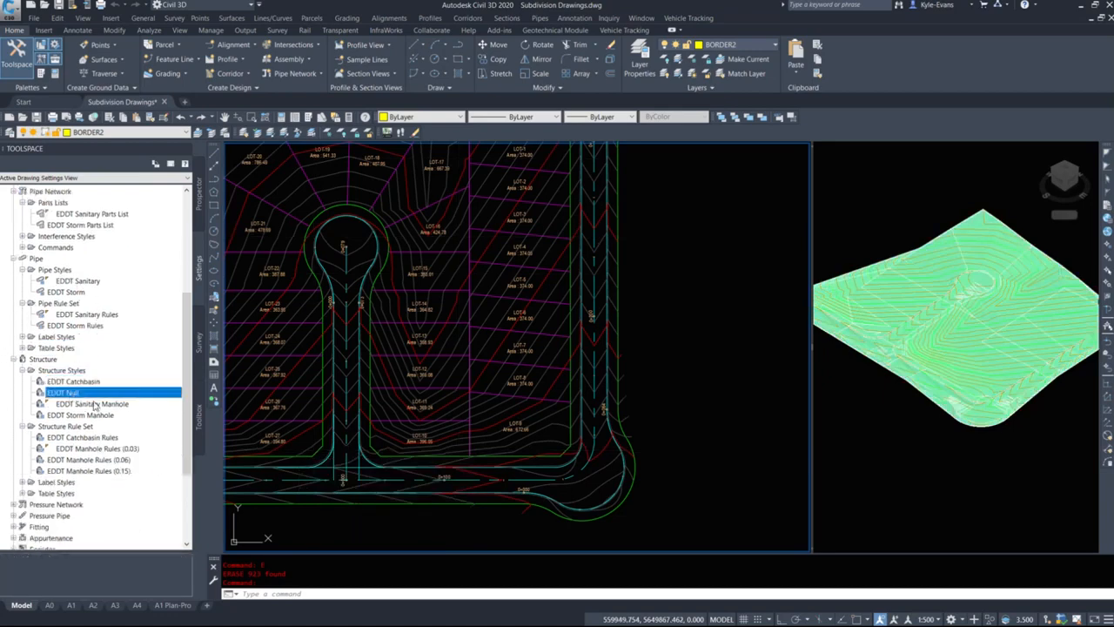
click(93, 405)
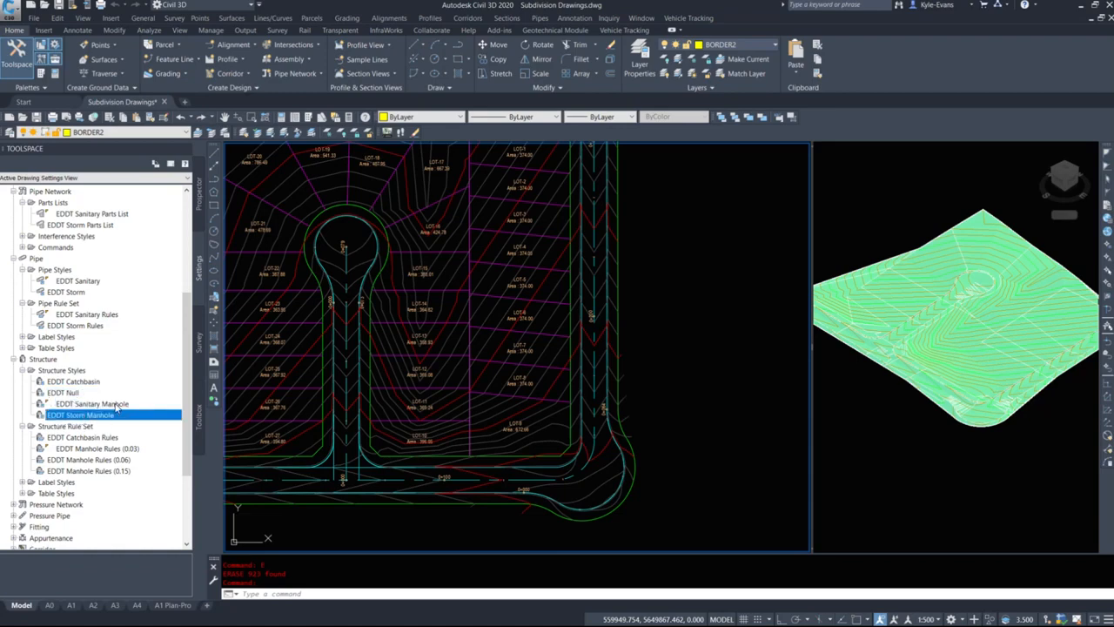
click(97, 416)
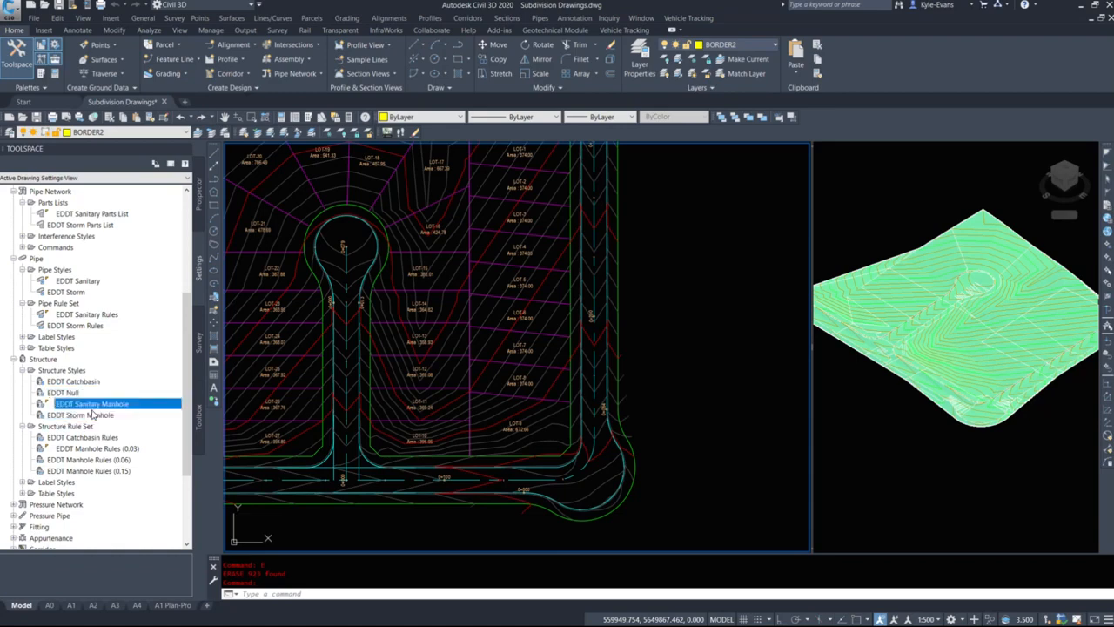
Step: Check the label styles and table styles available for structures
scroll(109, 431, down, 4)
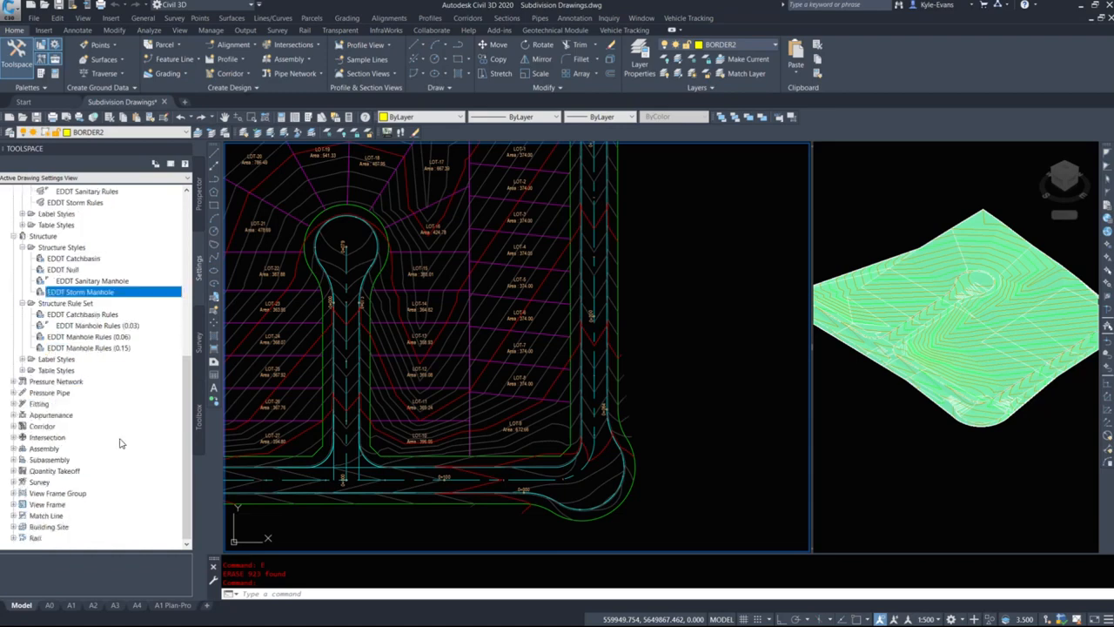
click(65, 359)
click(68, 370)
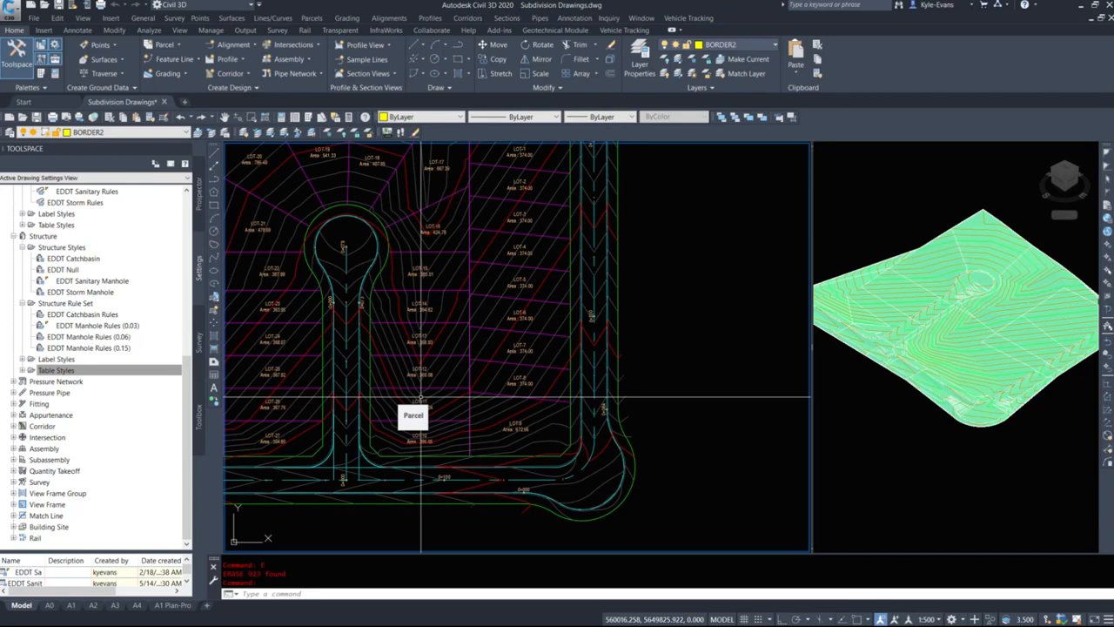
Step: Open the Lot Grading Surface's style for editing and make its slope arrows visible in plan
scroll(460, 449, up, 1)
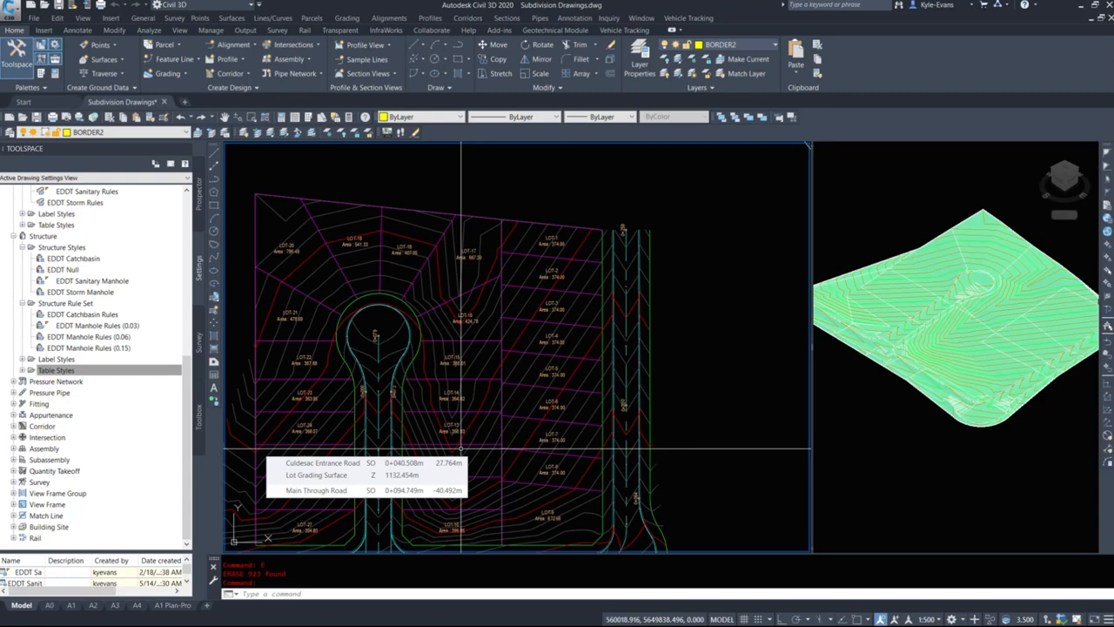
scroll(460, 450, down, 5)
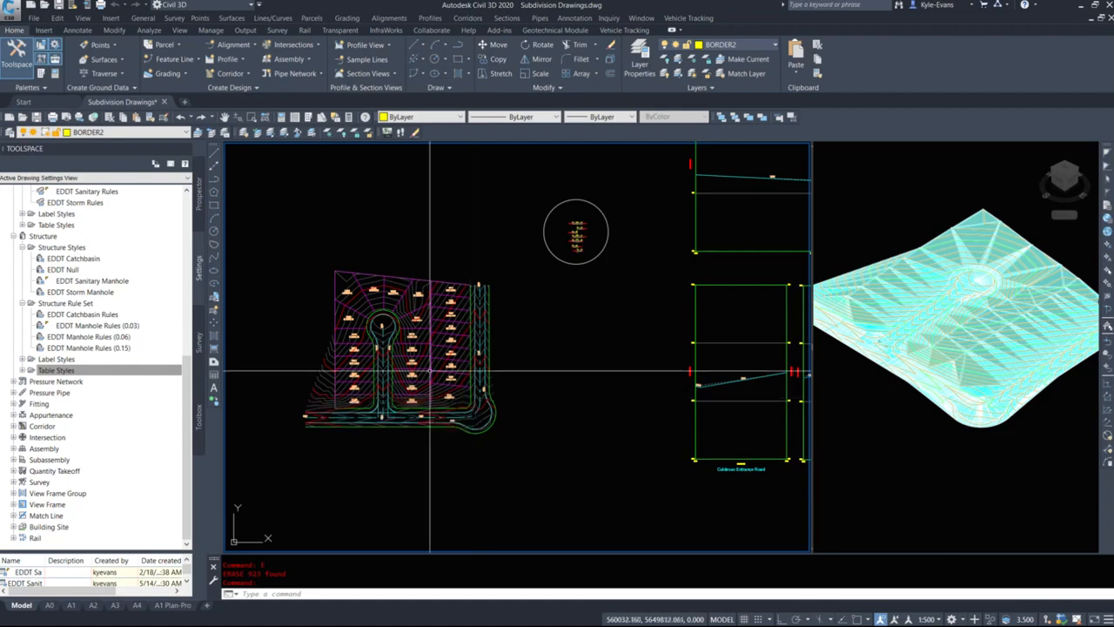
scroll(422, 346, up, 4)
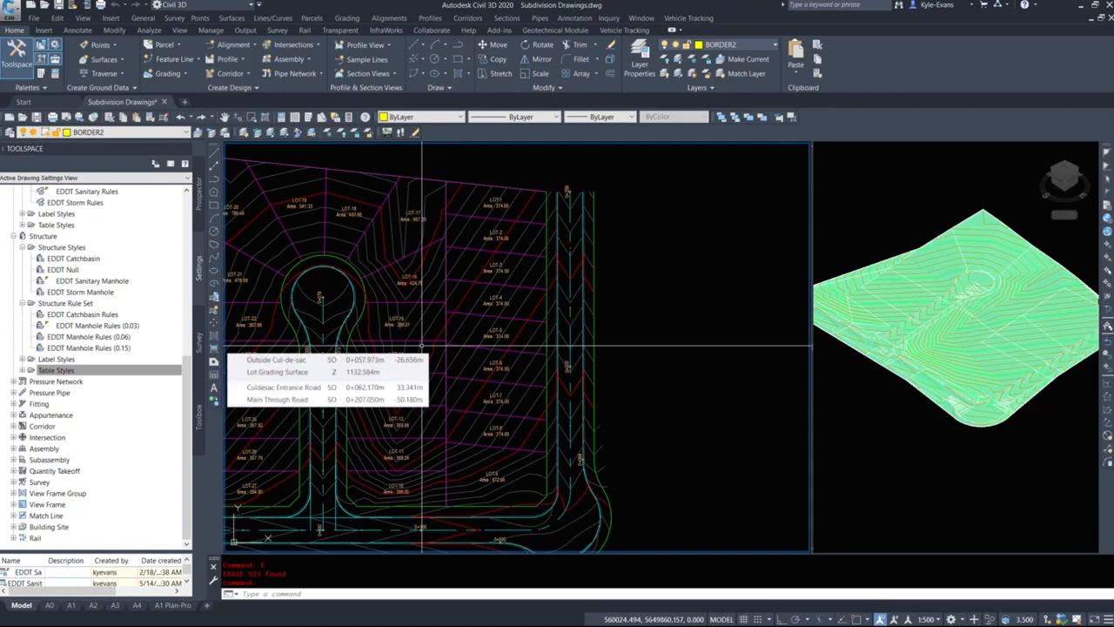
click(367, 338)
right_click(366, 338)
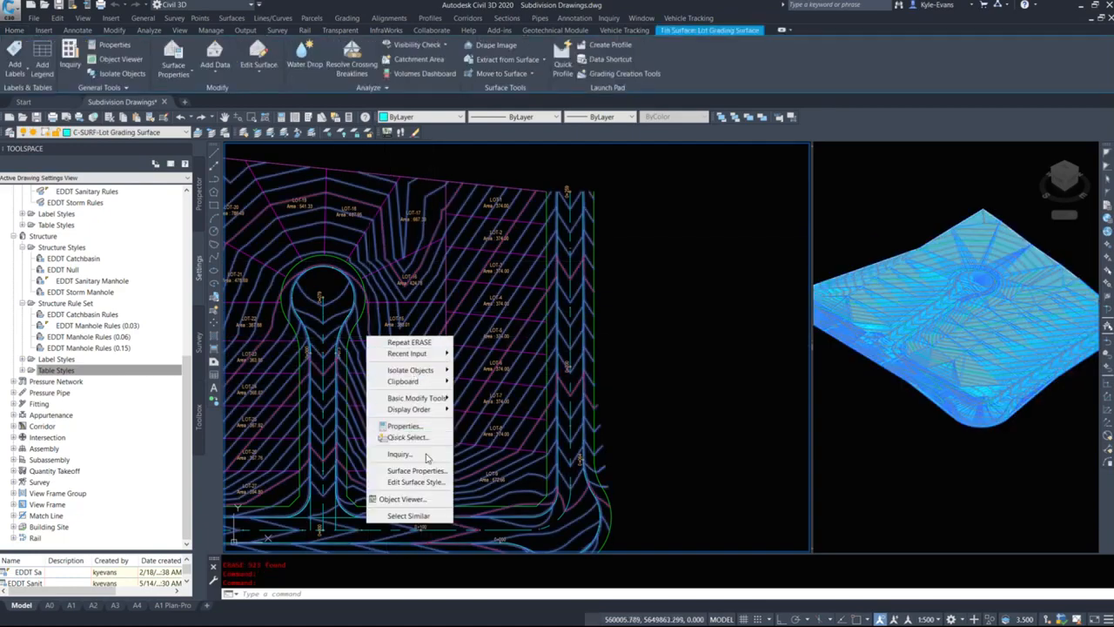
click(423, 481)
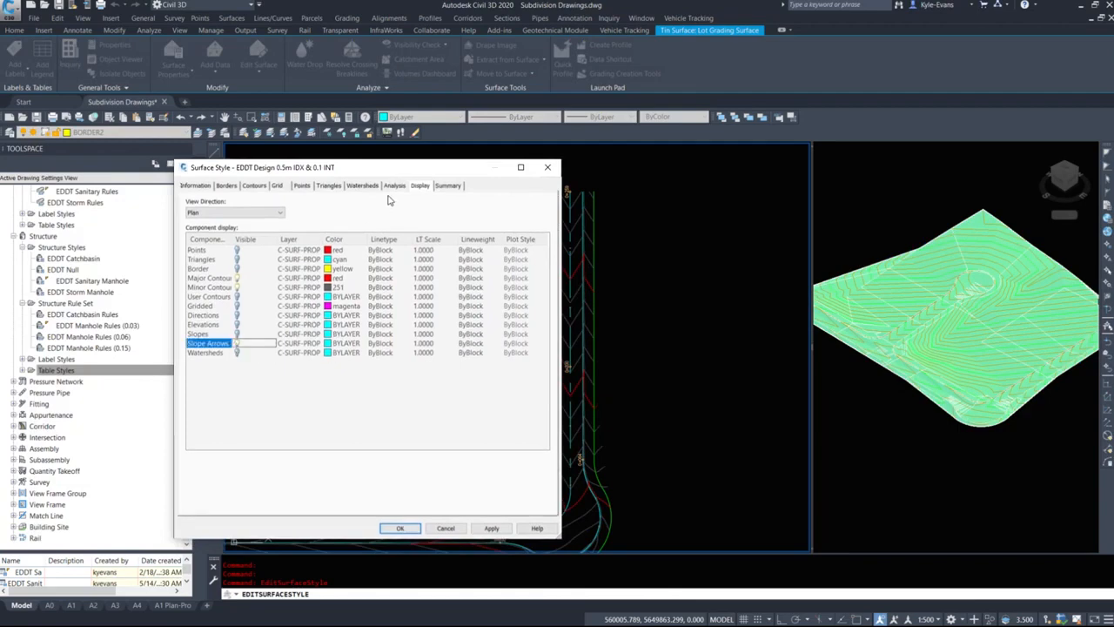
Step: Set the slope arrow length to 1 m in the surface style and apply the style changes
click(394, 185)
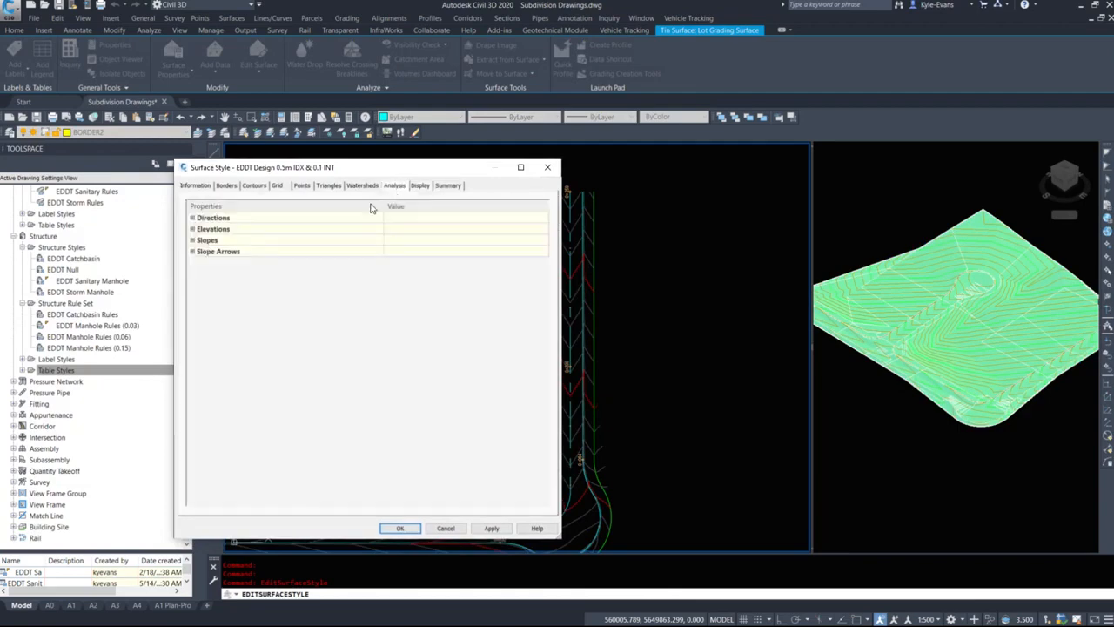
click(191, 253)
click(400, 317)
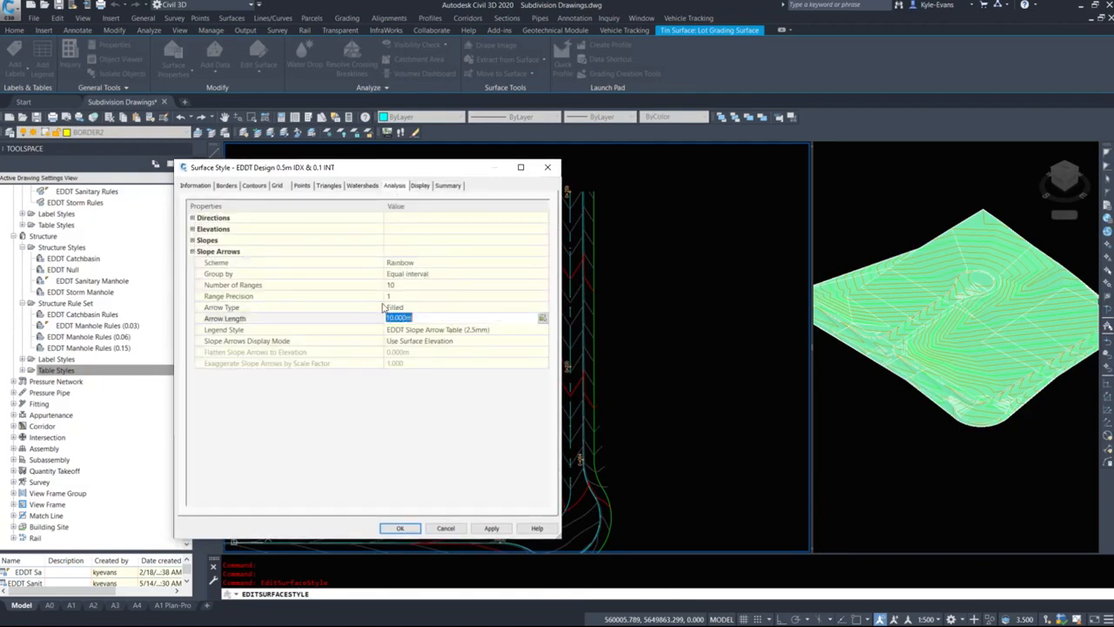
text(1)
key(Return)
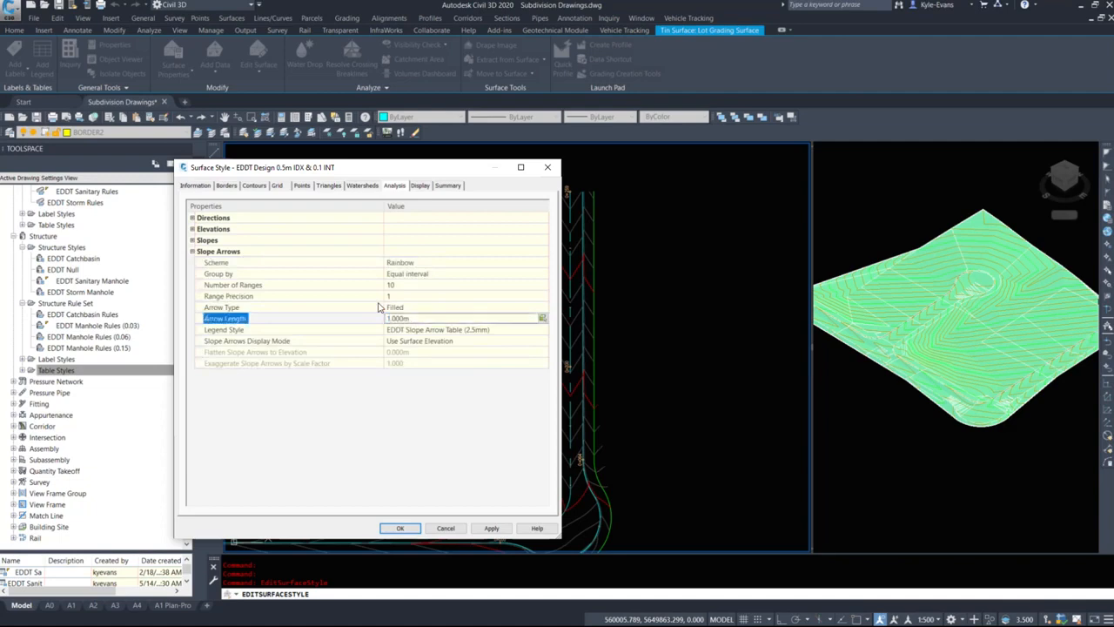
click(400, 527)
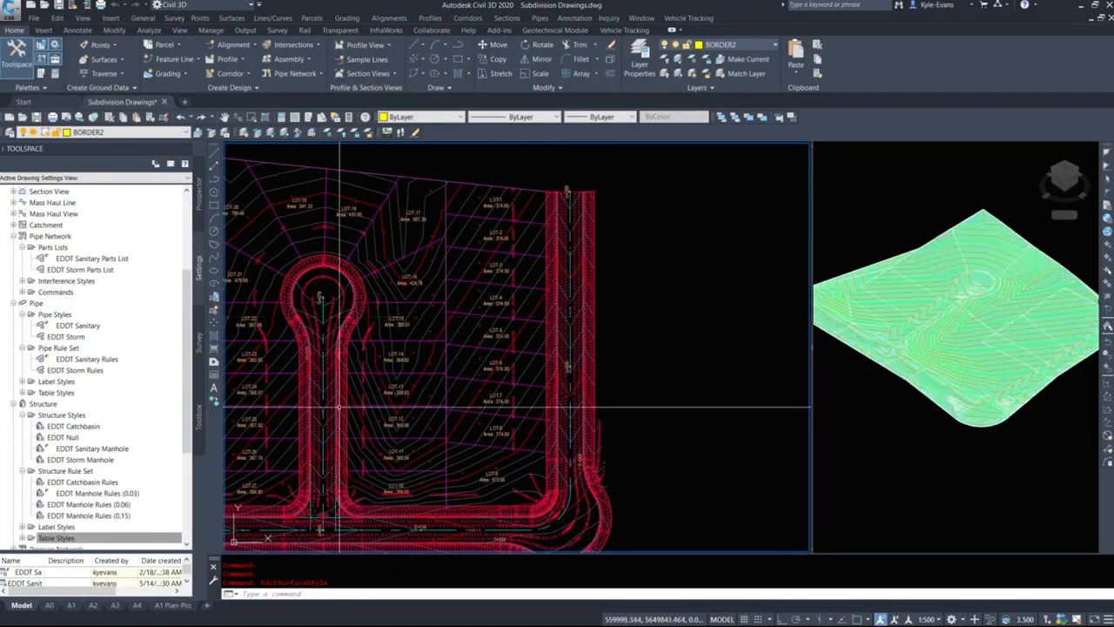
Step: Examine the slope arrows along the cul-de-sac entrance road and its intersection with the main road near station 0+100
middle_drag(339, 406, 441, 330)
scroll(492, 283, up, 6)
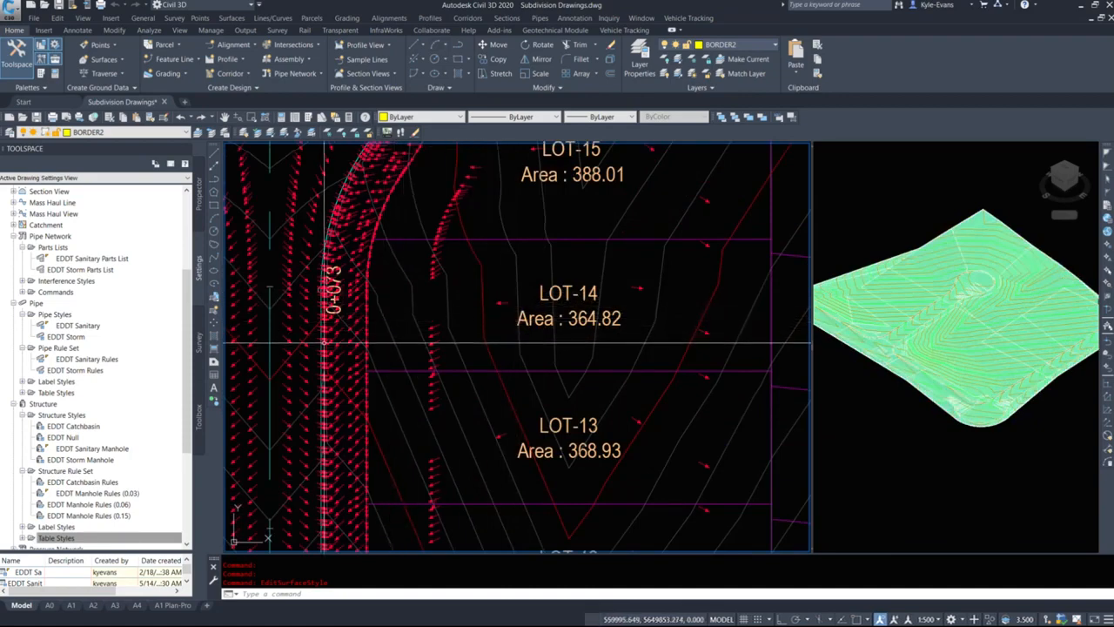
middle_drag(326, 388, 328, 246)
middle_drag(318, 387, 321, 218)
middle_drag(311, 342, 315, 223)
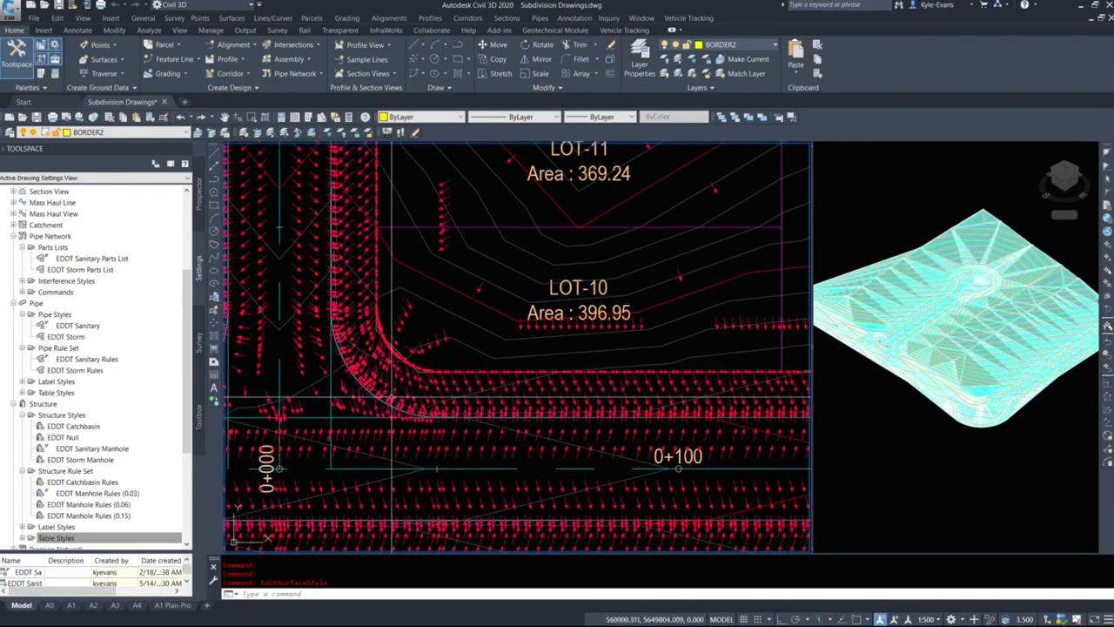
scroll(404, 409, up, 3)
middle_drag(603, 431, 249, 385)
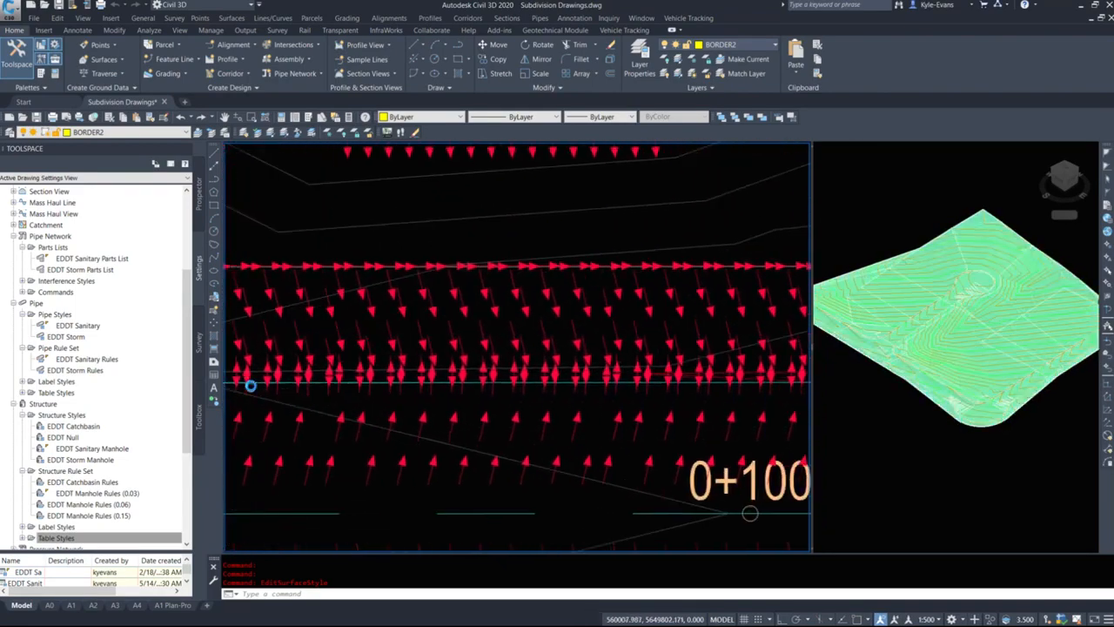
Step: Examine the slope arrows along the main road, at the cul-de-sac intersection and around Lot 10's corner
middle_drag(566, 384, 208, 342)
middle_drag(545, 380, 117, 336)
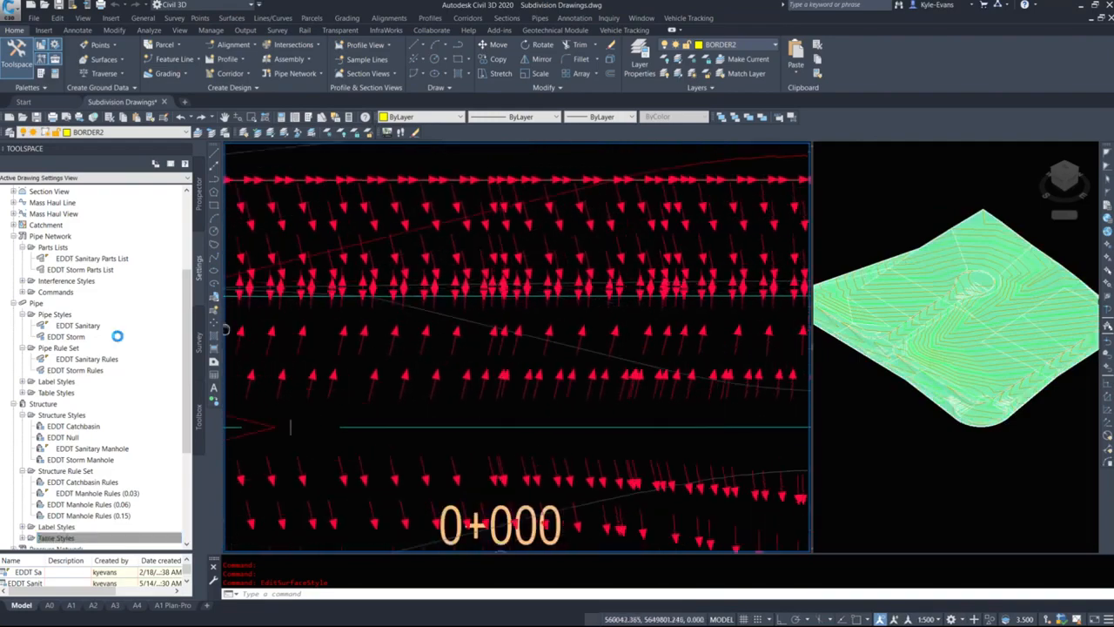
middle_drag(523, 327, 137, 387)
scroll(465, 356, down, 10)
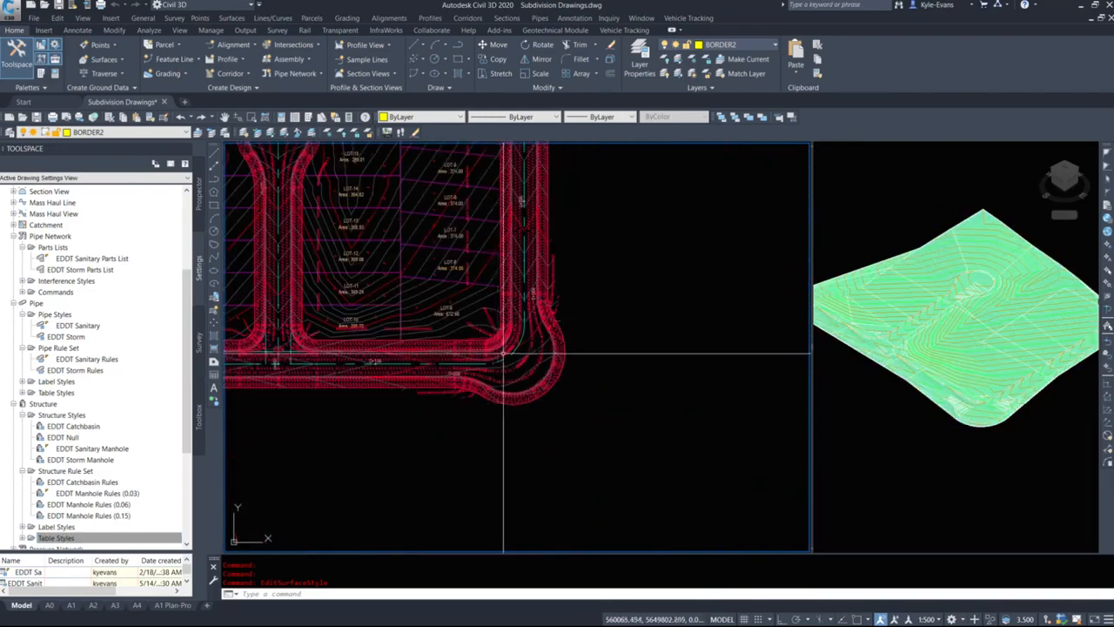
scroll(465, 355, up, 10)
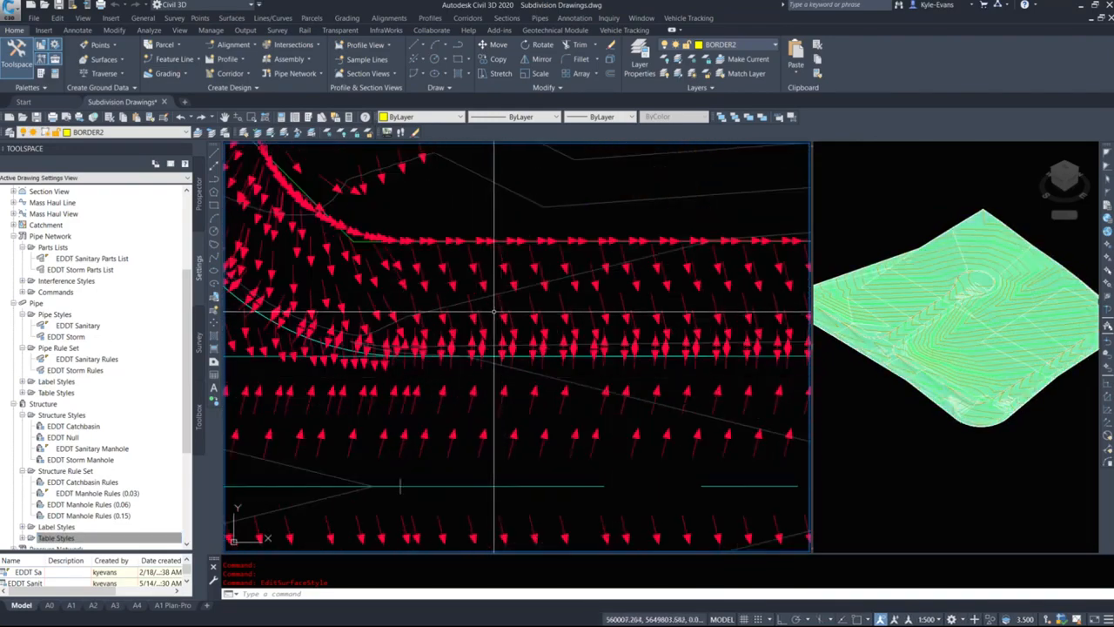
scroll(484, 381, up, 3)
scroll(484, 381, down, 5)
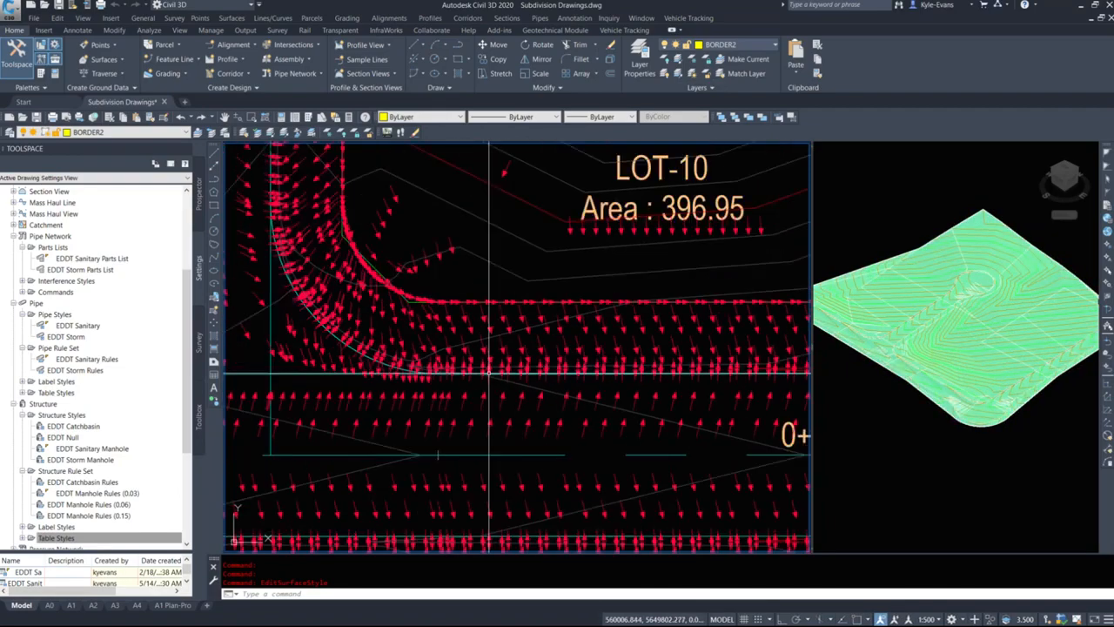
scroll(488, 376, down, 2)
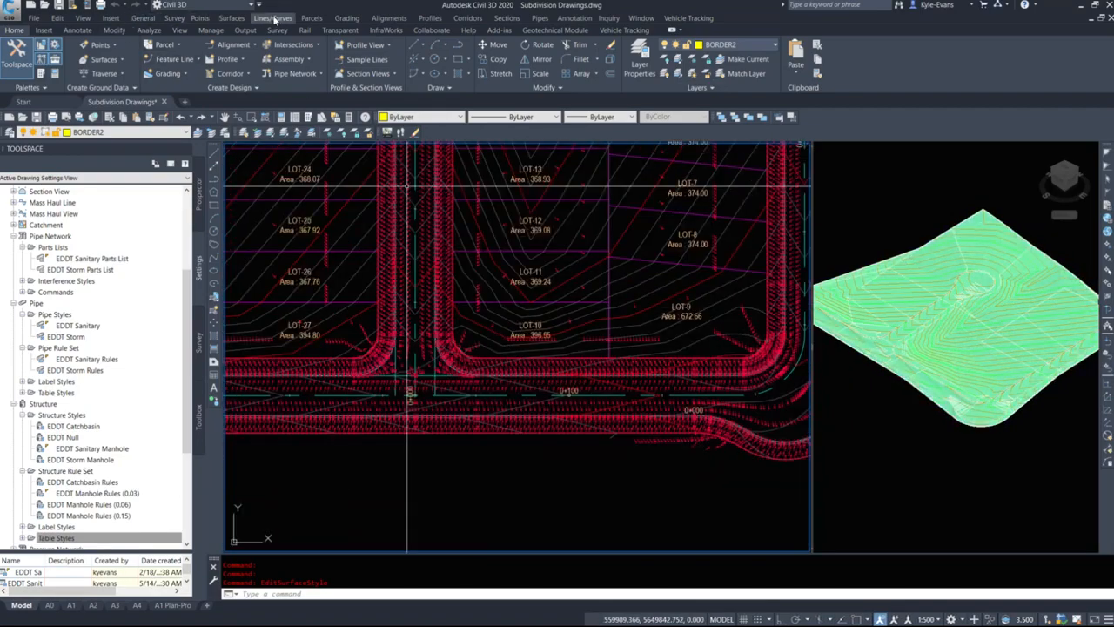
Step: Run Water Drop on the Lot Grading Surface with 3D polyline paths and start markers, tracing a drop from Lot 14
click(232, 18)
mouse_move(258, 113)
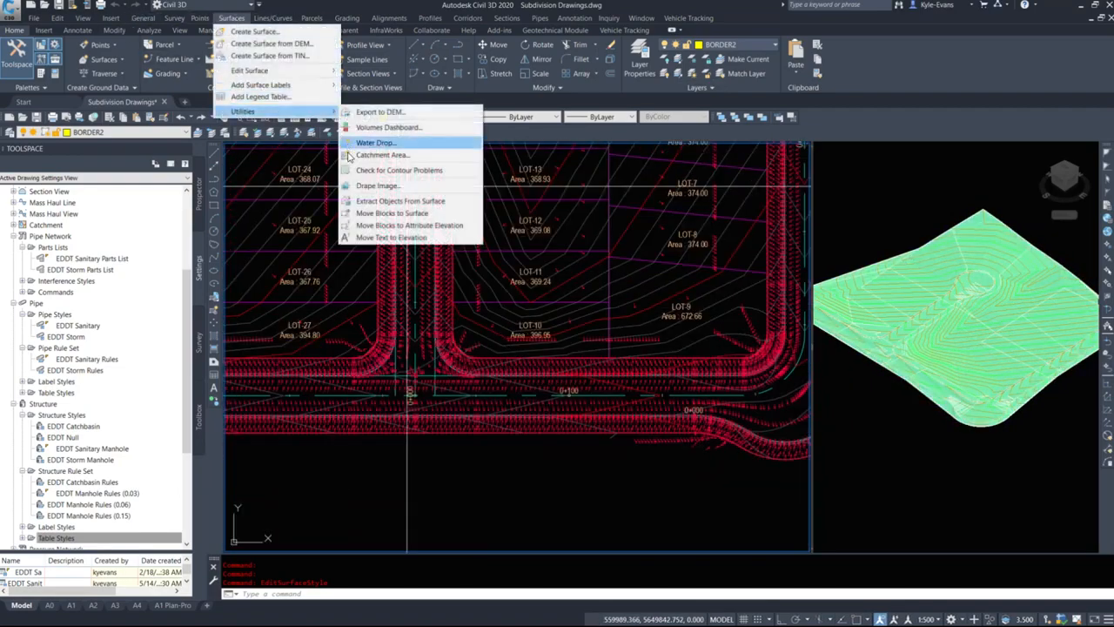
click(374, 143)
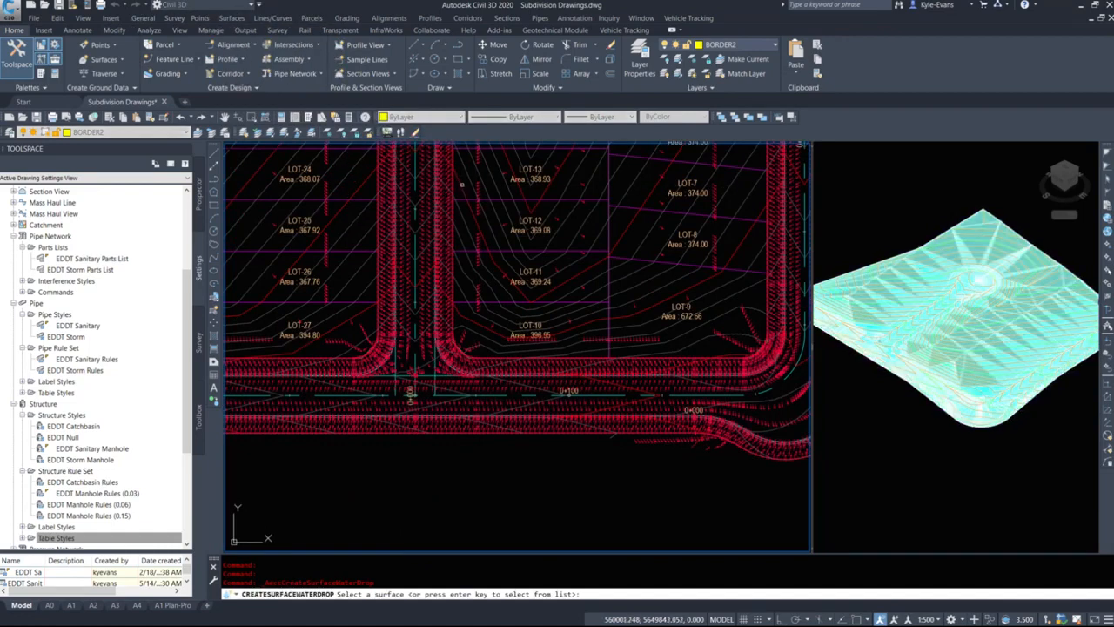
click(458, 184)
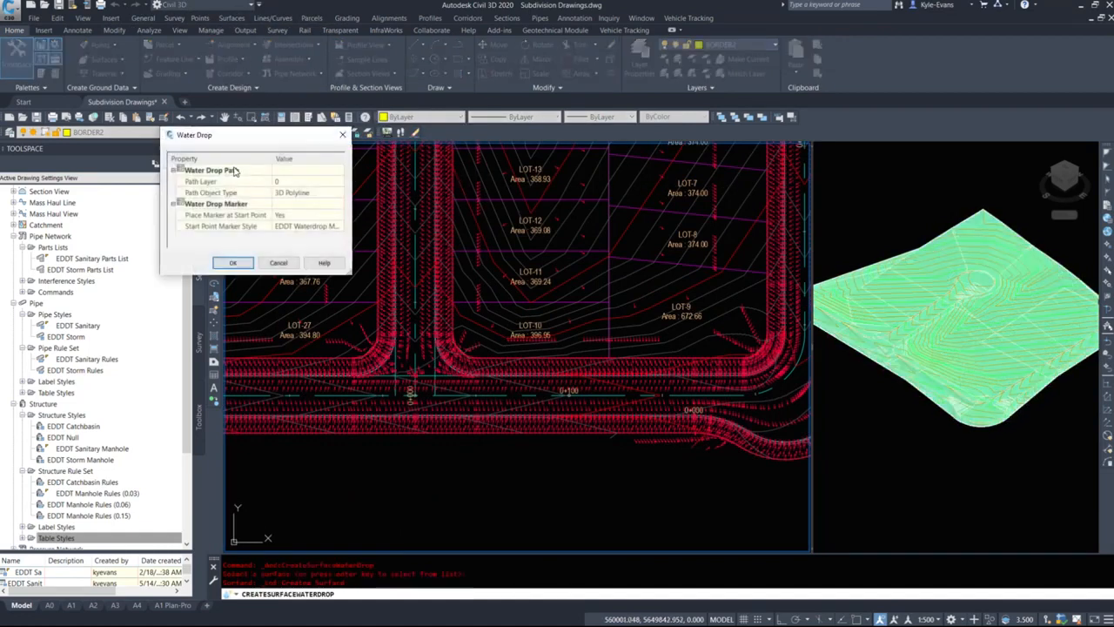
click(239, 265)
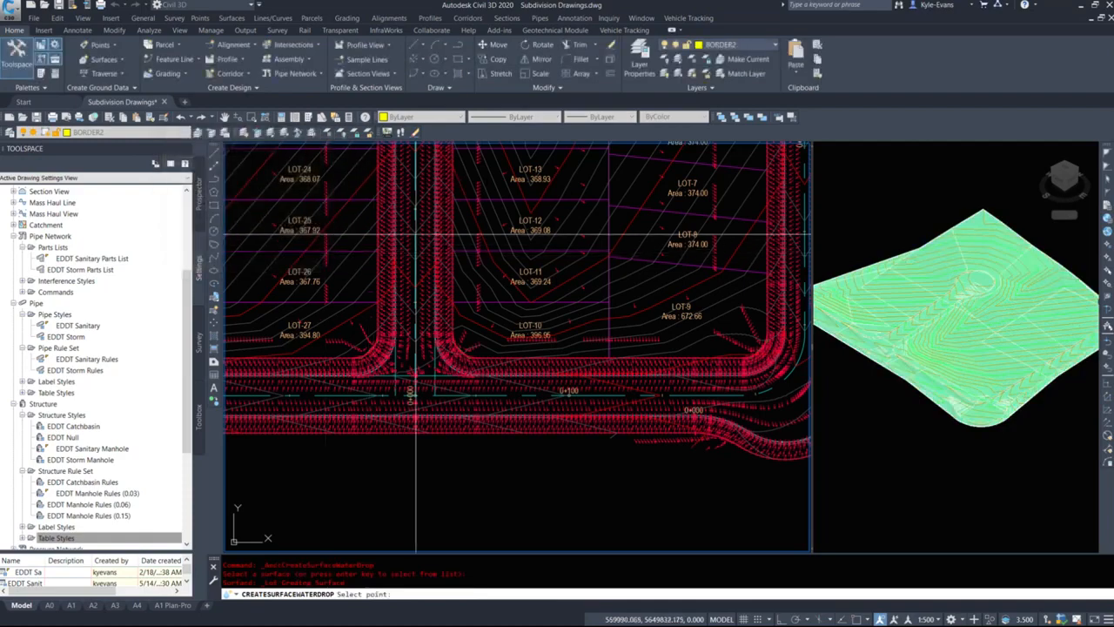
middle_drag(478, 193, 479, 320)
scroll(490, 265, up, 4)
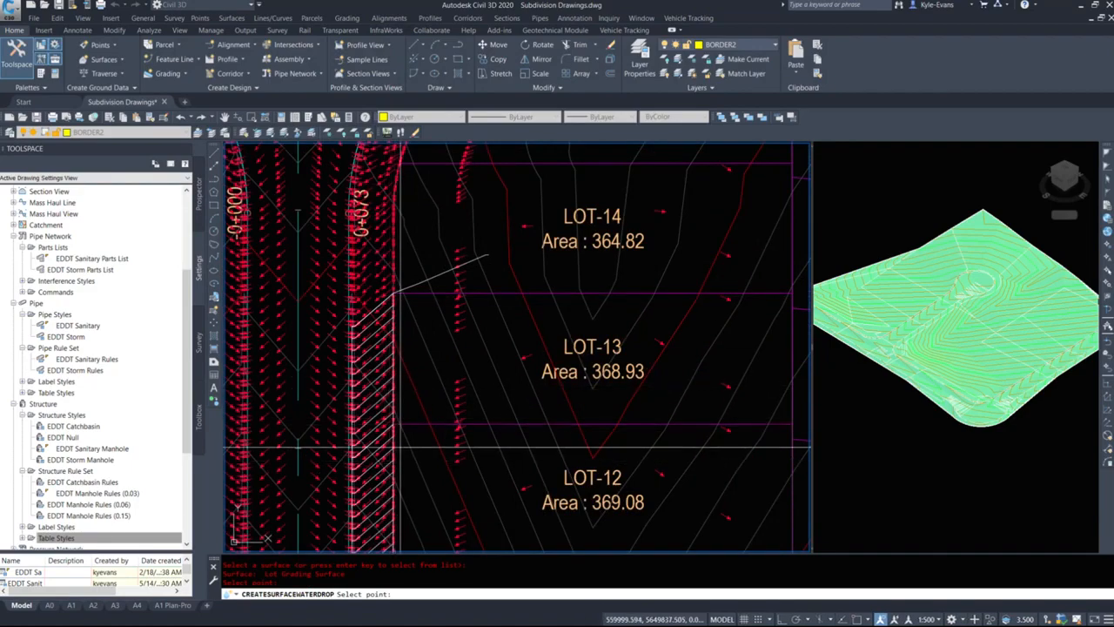
middle_drag(350, 409, 370, 568)
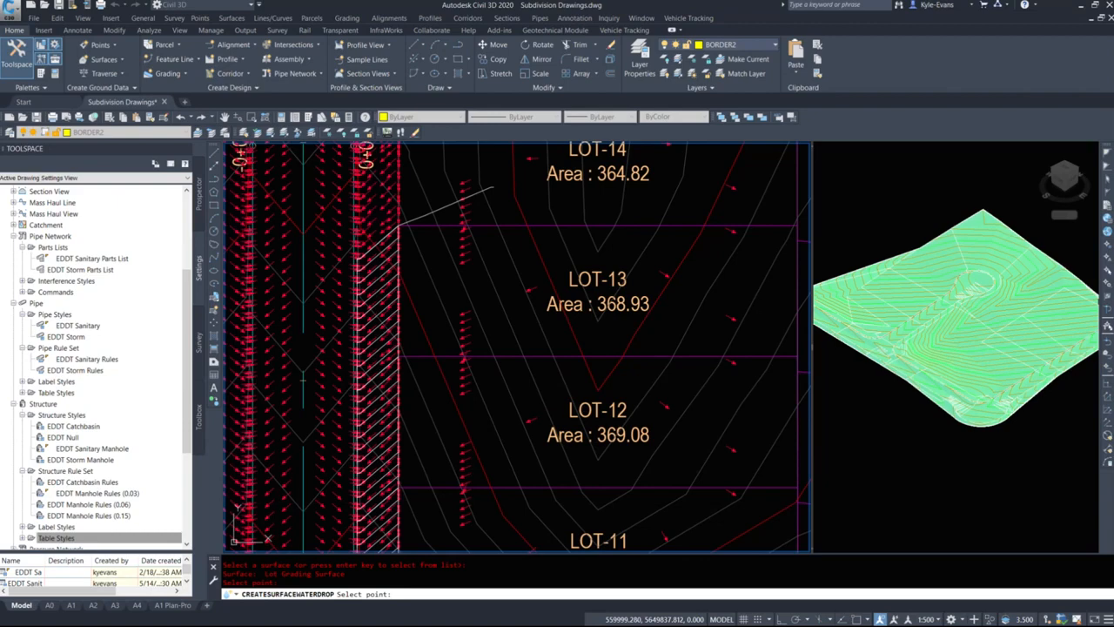
key(Escape)
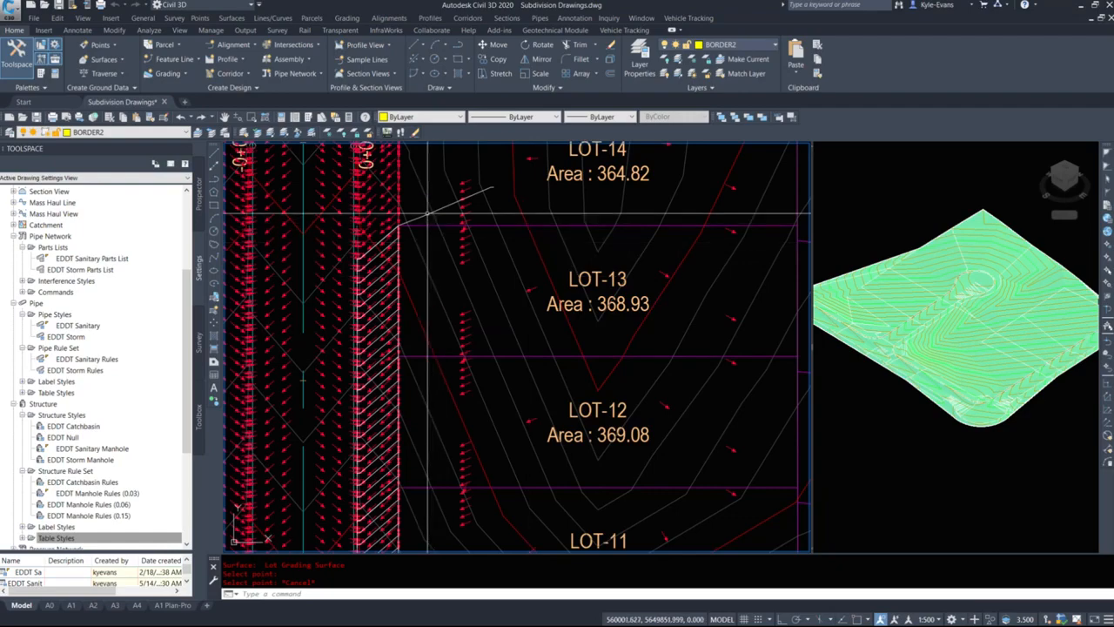
Step: Select the Lot 14 water drop path and follow it along the cul-de-sac road and main road to its end near the corner
click(420, 214)
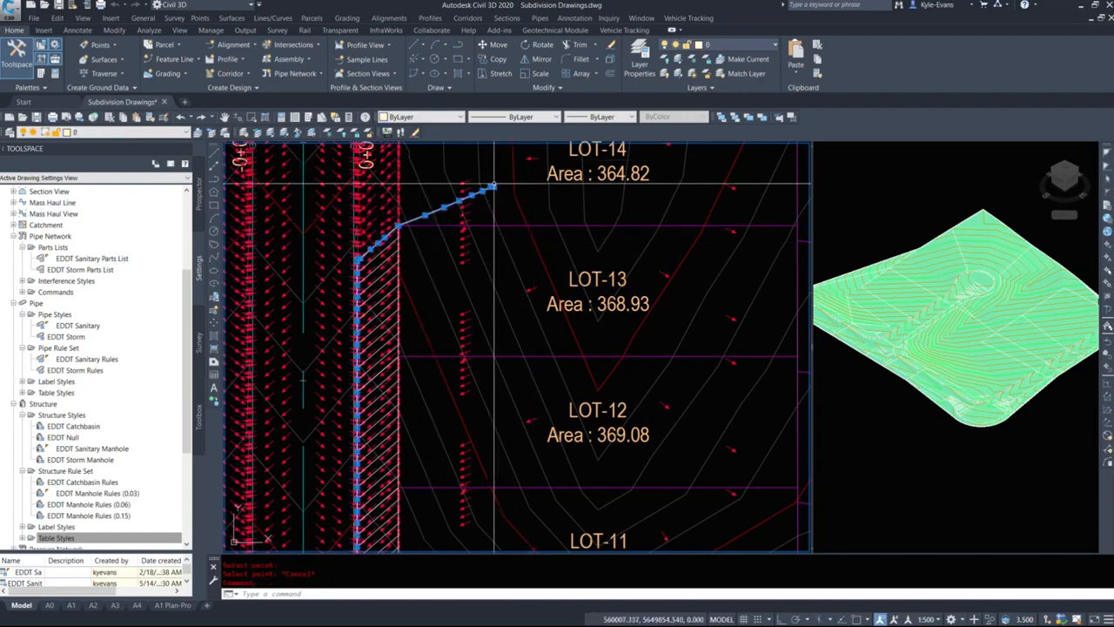
middle_drag(399, 456, 374, 171)
middle_drag(413, 397, 268, 206)
middle_drag(762, 327, 400, 340)
middle_drag(548, 340, 462, 373)
scroll(427, 388, up, 6)
scroll(435, 350, down, 8)
scroll(441, 378, down, 6)
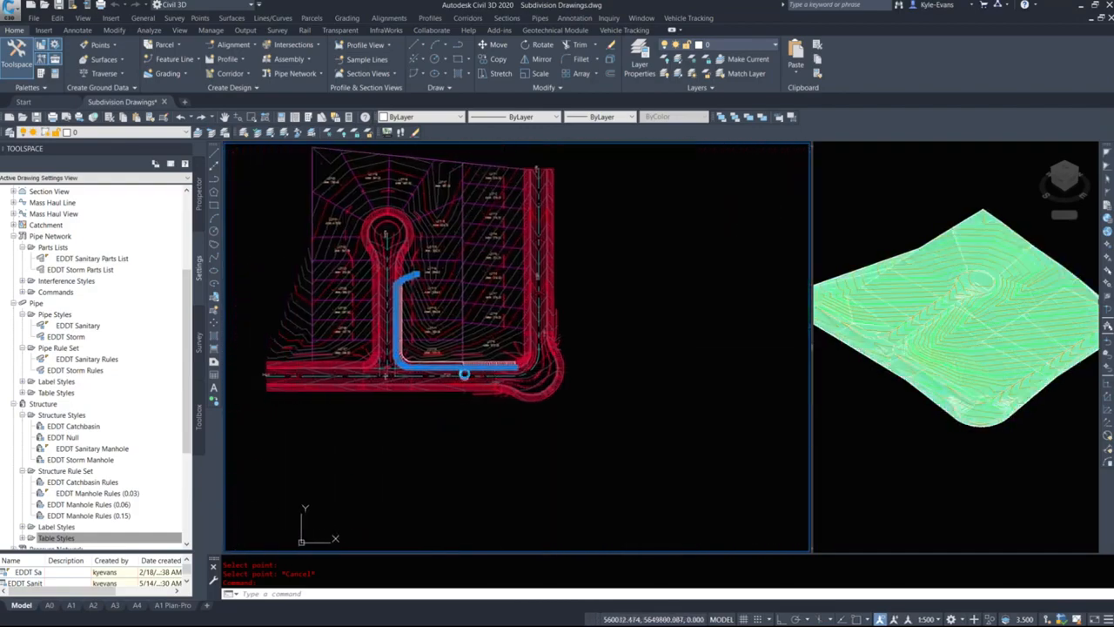
scroll(460, 371, up, 6)
key(Escape)
middle_drag(391, 322, 641, 416)
middle_drag(585, 257, 559, 395)
scroll(458, 224, down, 5)
click(458, 220)
key(Escape)
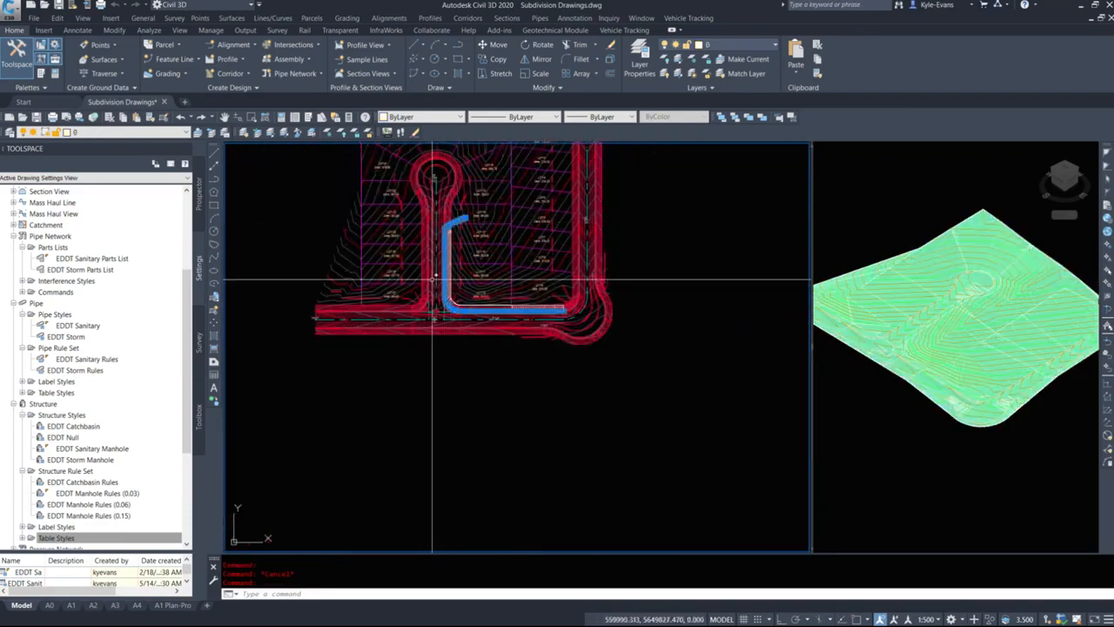
Step: Run Water Drop on the Lot Grading Surface again and trace drops from the fronts of Lots 16 and 17
click(232, 17)
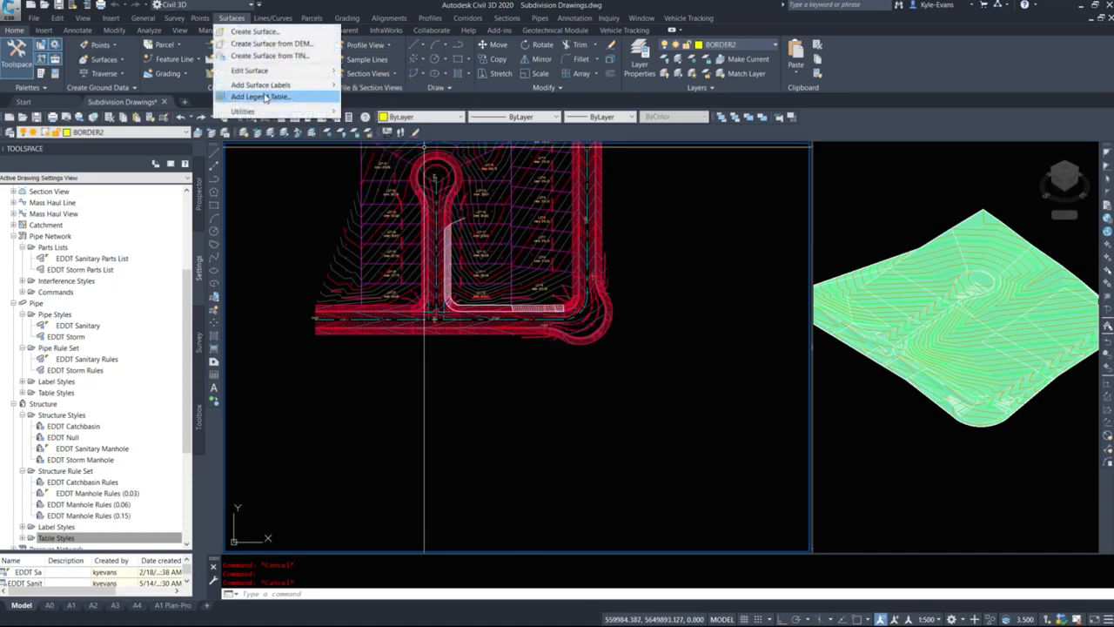
mouse_move(330, 117)
click(384, 144)
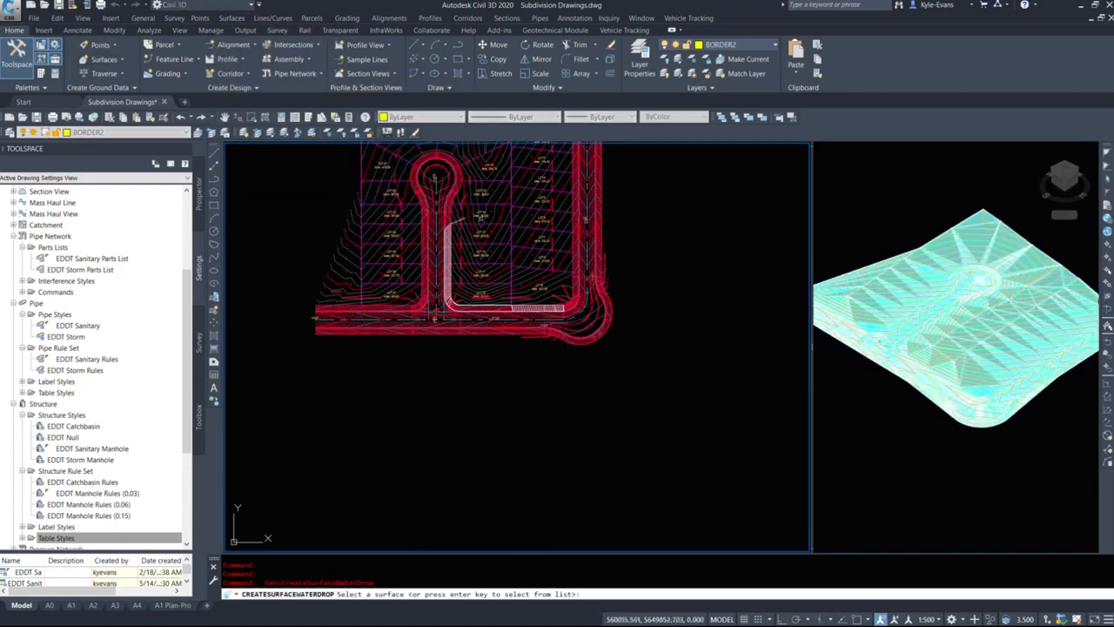
scroll(480, 219, up, 5)
click(456, 209)
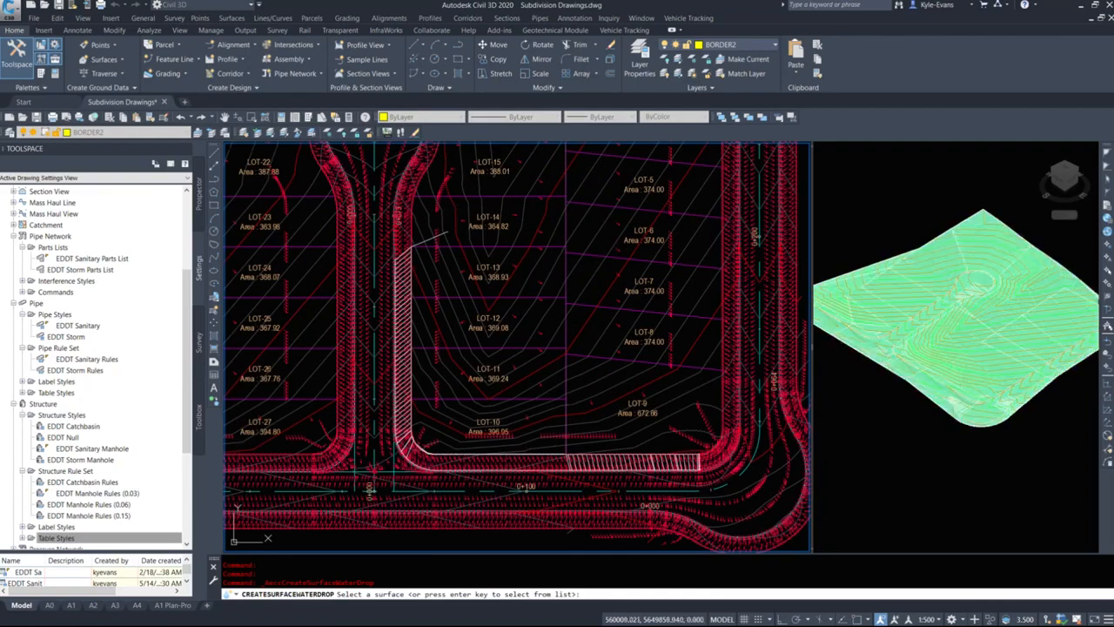
key(Return)
middle_drag(465, 211, 450, 291)
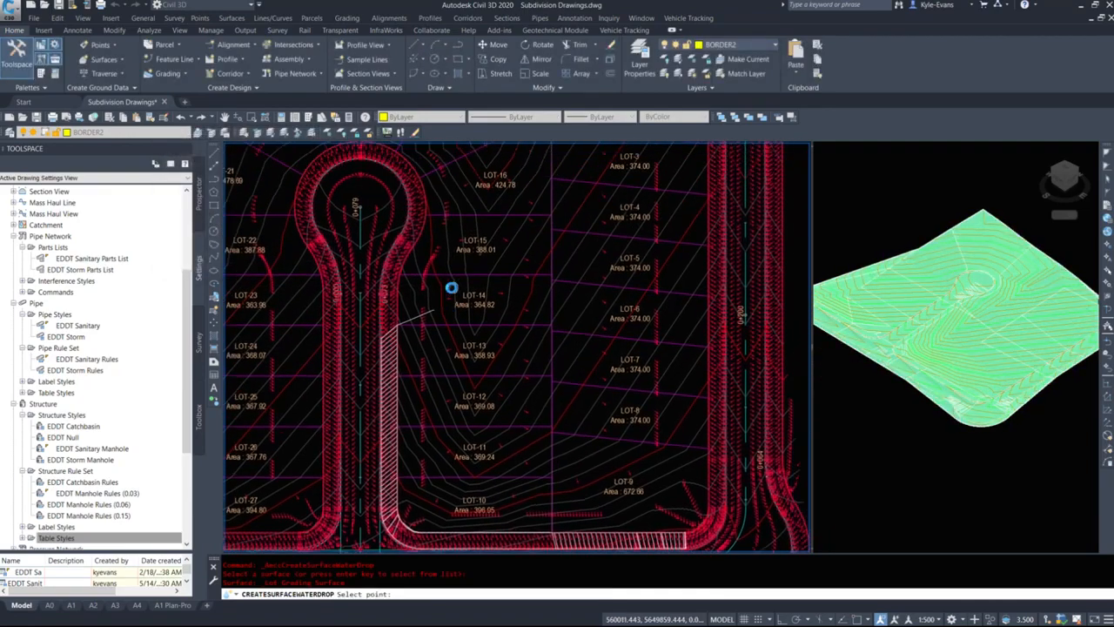
click(446, 177)
middle_drag(413, 148, 446, 263)
click(449, 252)
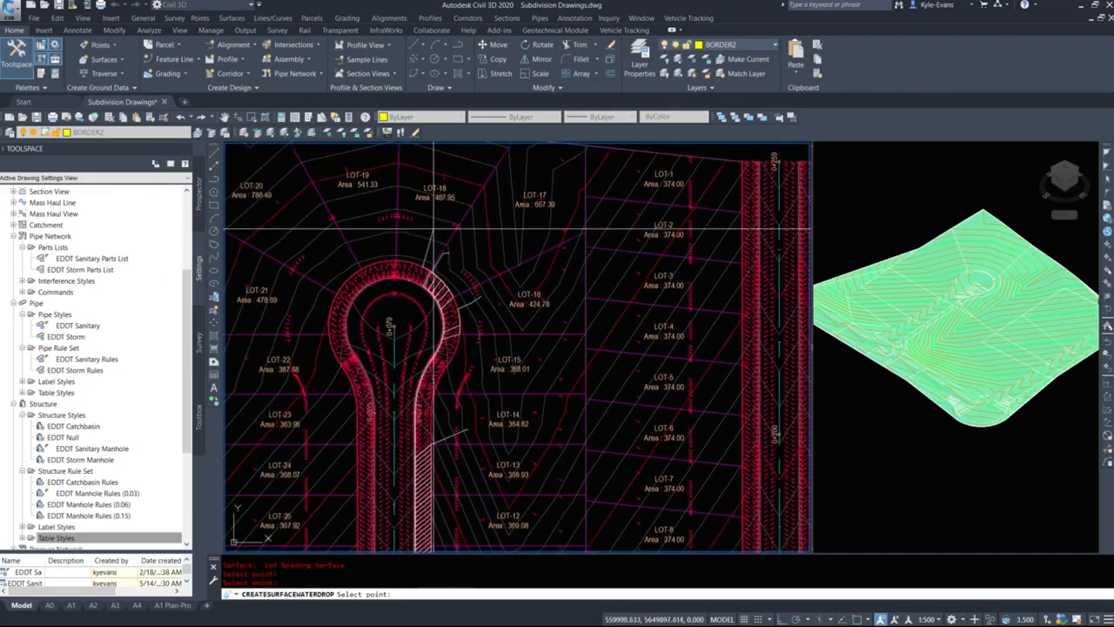
Step: Trace water drops from Lots 18 to 20 toward the cul-de-sac bulb
click(433, 230)
click(390, 209)
click(332, 206)
click(290, 243)
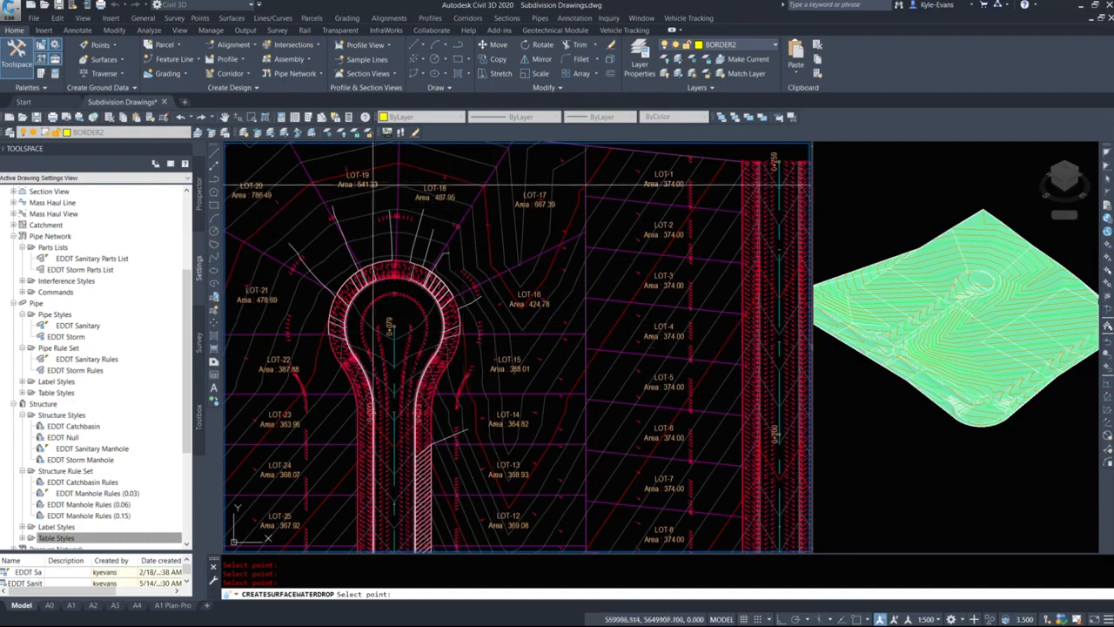
Step: Trace water drops from Lots 22, 24, 25 and 26 toward the cul-de-sac road and from the main road's western end
middle_drag(321, 347, 423, 189)
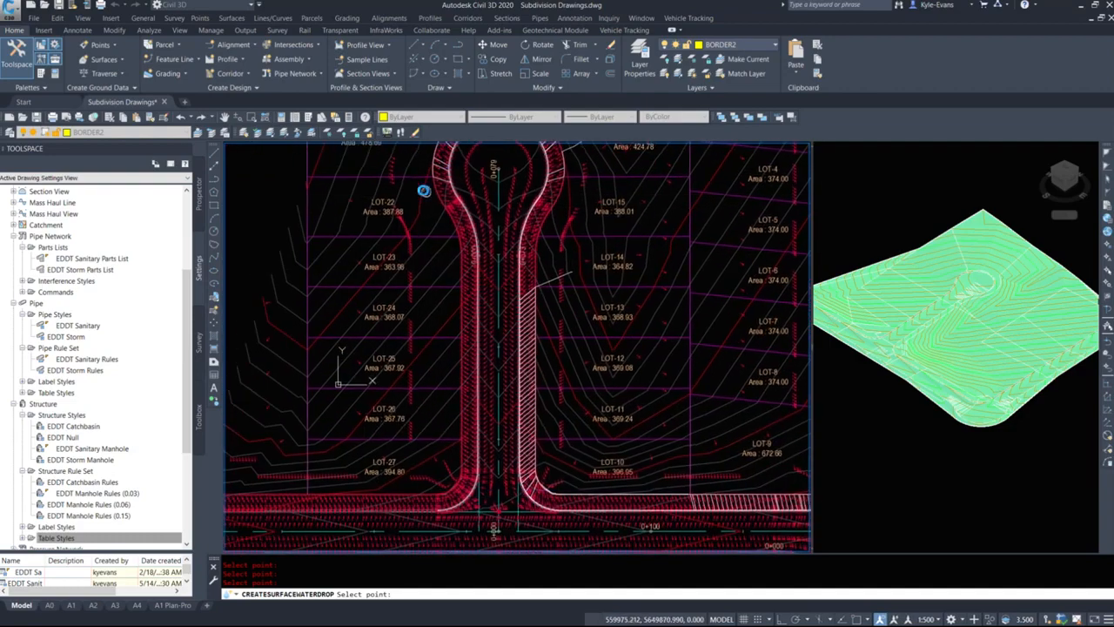
click(335, 212)
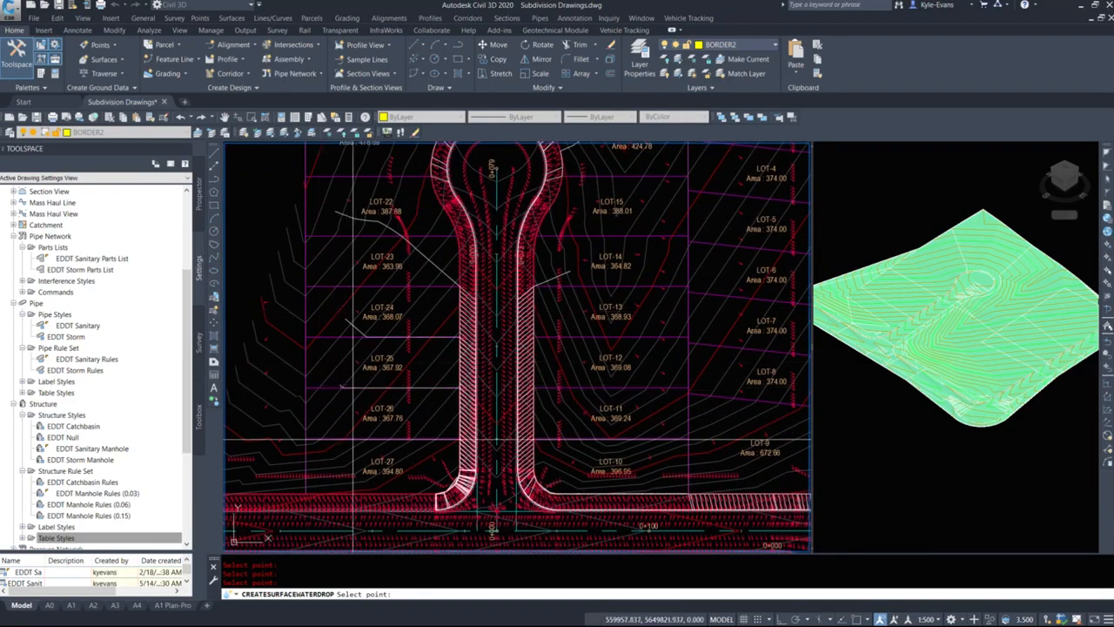
middle_drag(363, 407, 376, 308)
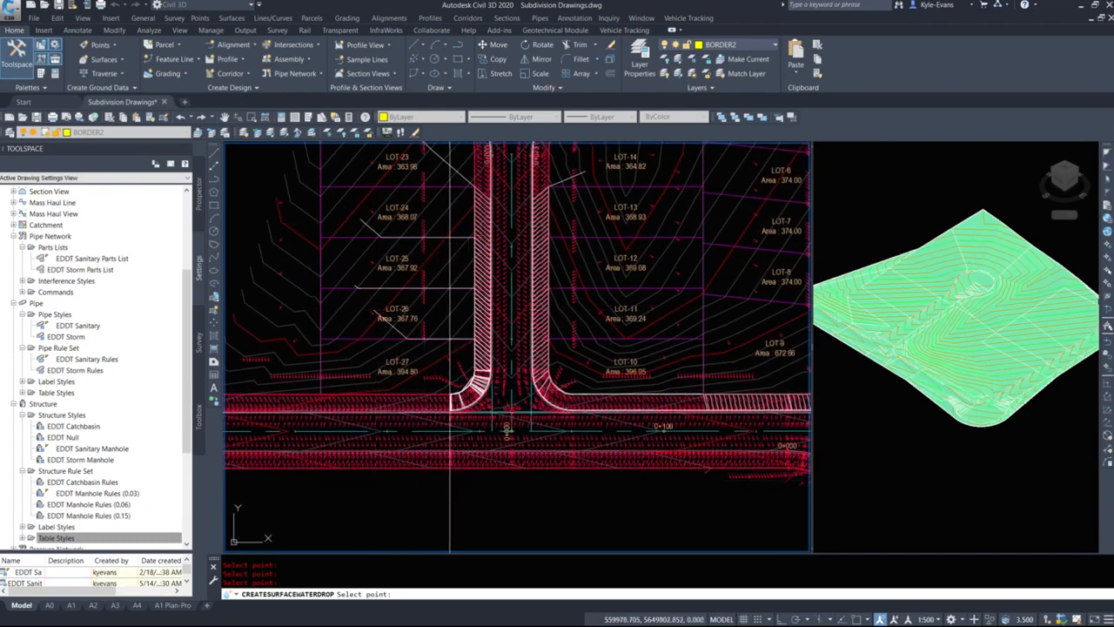
middle_drag(355, 425, 487, 422)
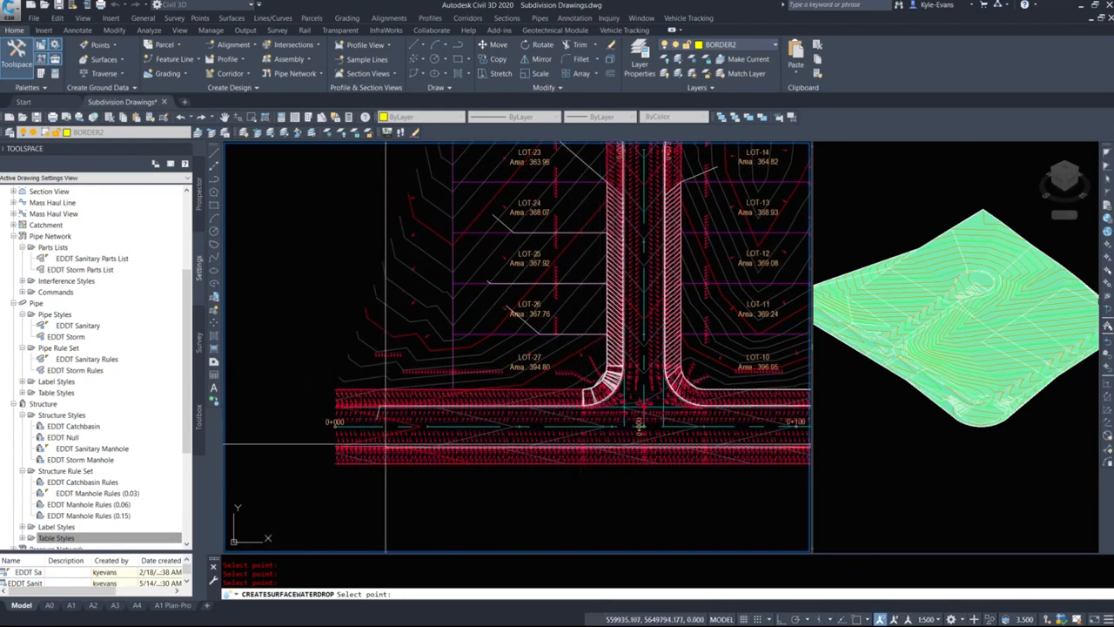
Step: Trace water drops along the main road's outer curb, from its northern end, and from the lots along its eastern leg
middle_drag(599, 409, 322, 395)
middle_drag(391, 451, 223, 438)
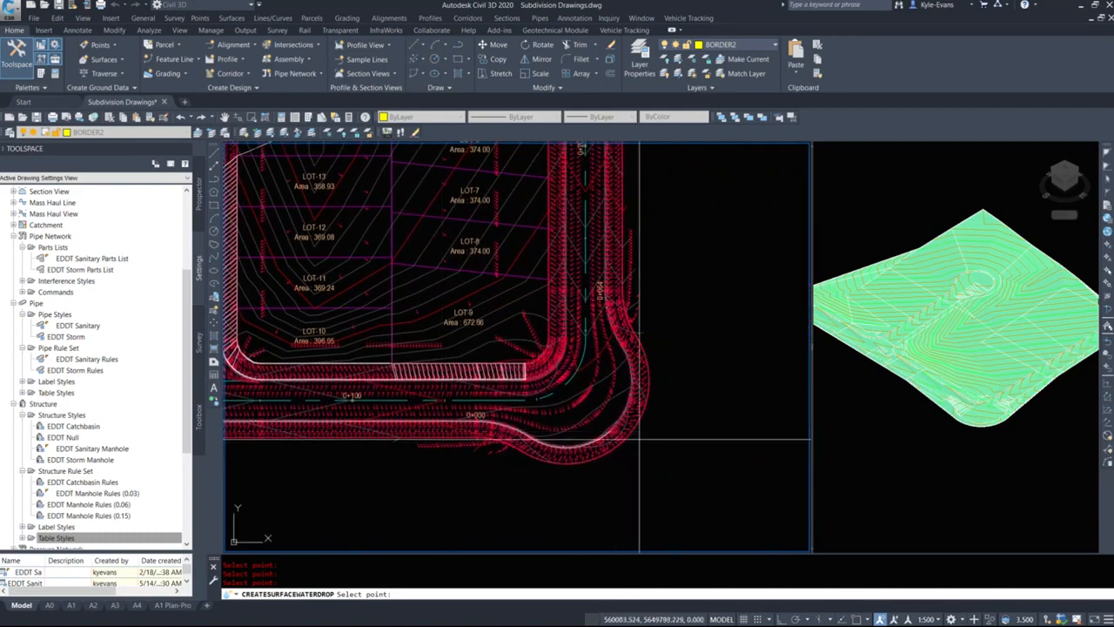
middle_drag(603, 193, 557, 520)
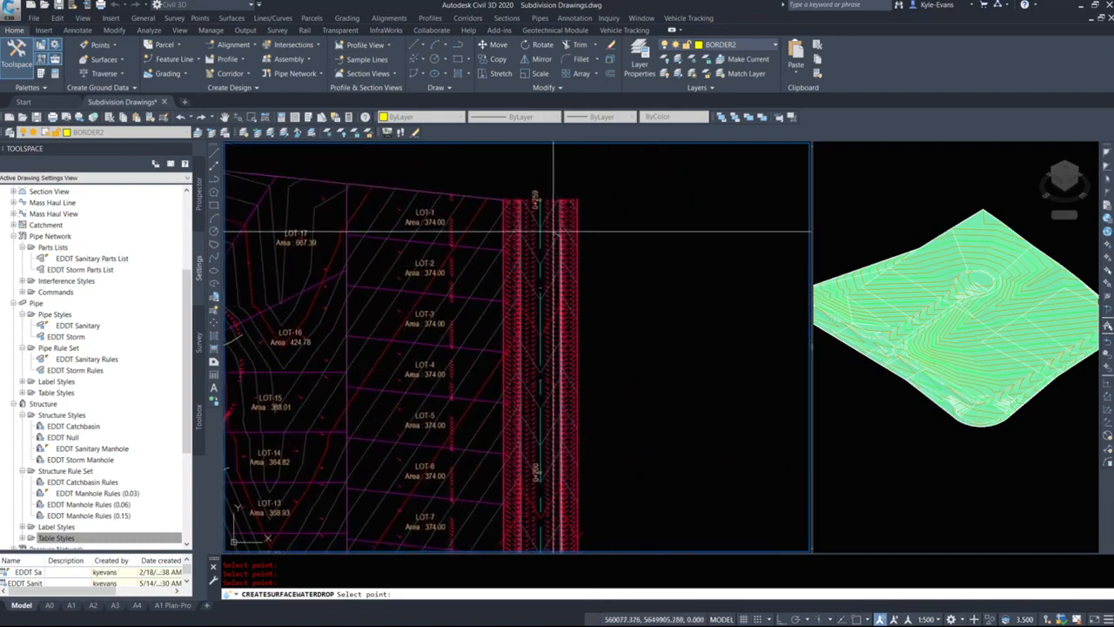
scroll(554, 232, down, 3)
scroll(323, 274, up, 3)
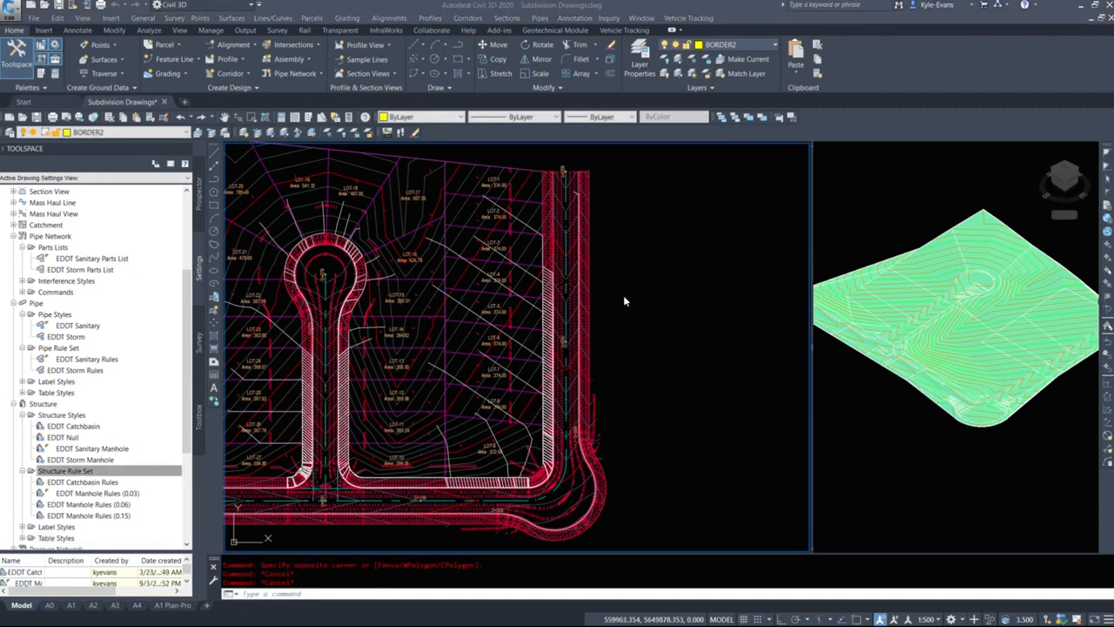
Step: Examine where the water drop paths end on the main road near the cul-de-sac intersection and at the corner beside Lot 9
middle_drag(525, 368, 750, 323)
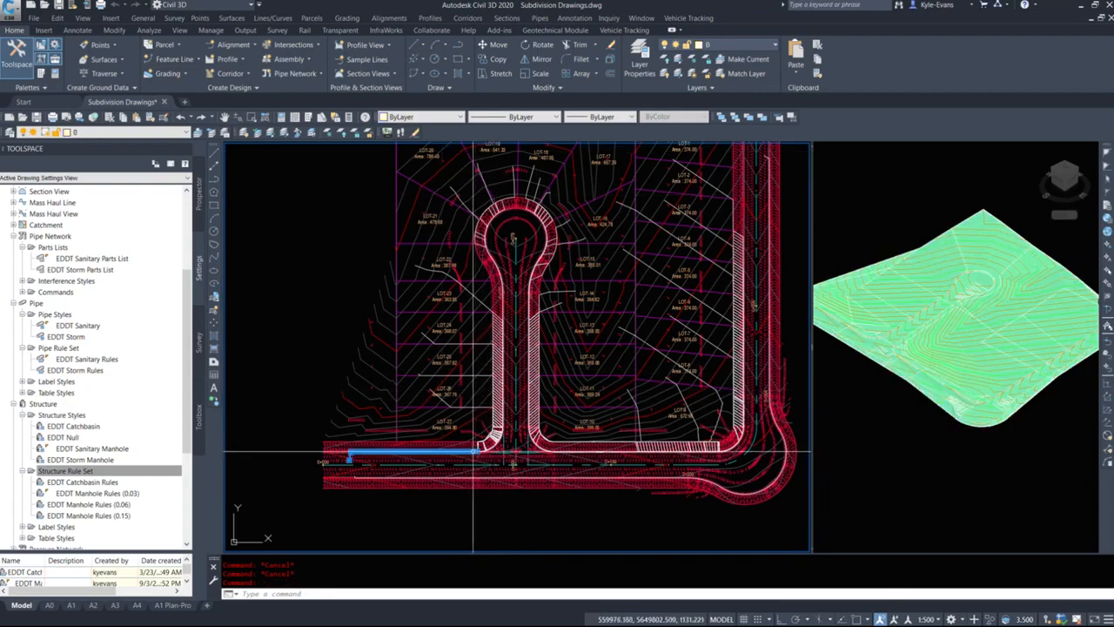
middle_drag(753, 490, 654, 486)
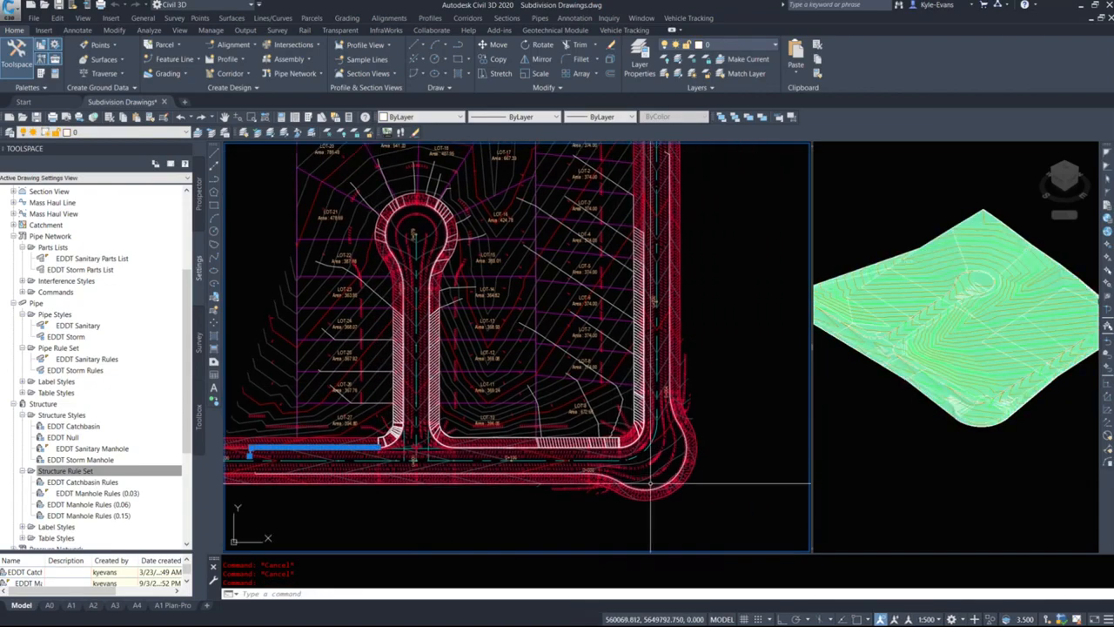
key(Escape)
click(657, 488)
key(Escape)
scroll(658, 488, up, 6)
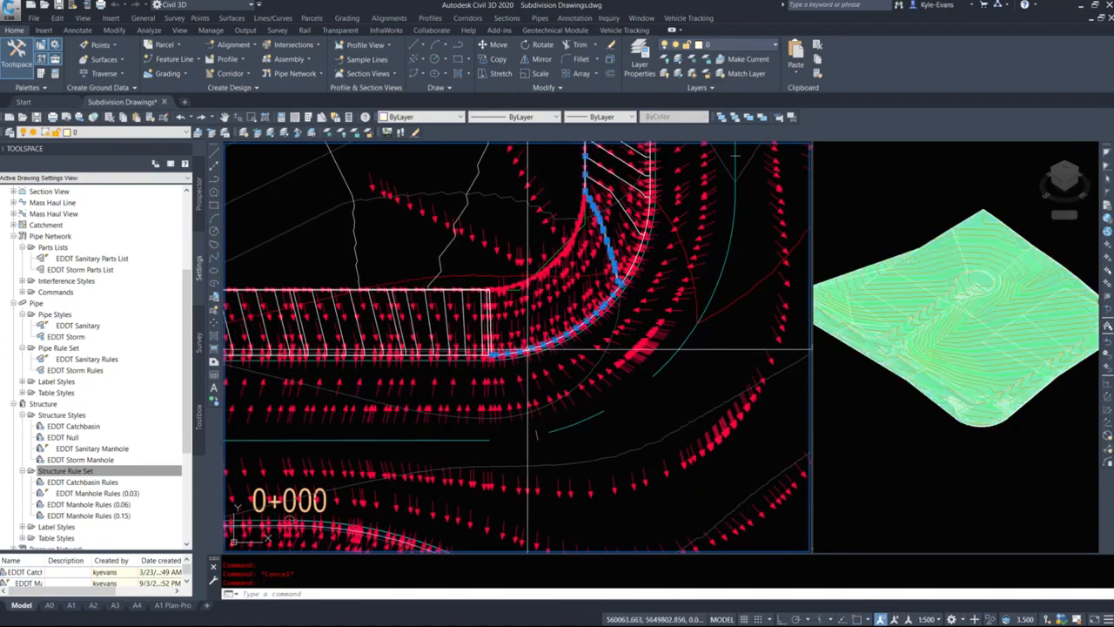
scroll(492, 354, up, 6)
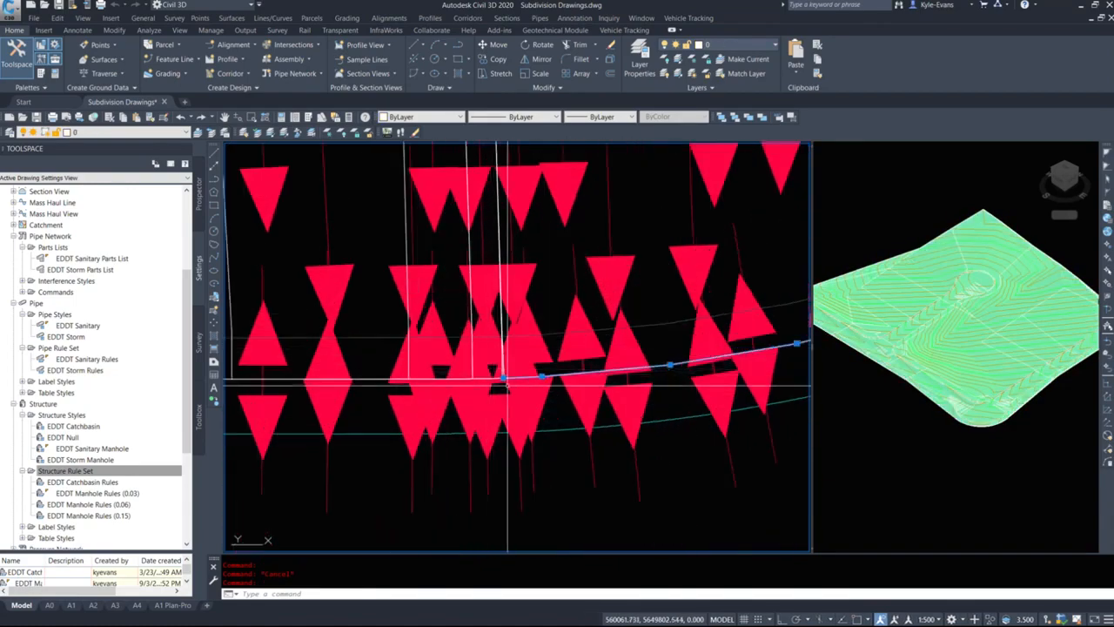
scroll(501, 376, down, 8)
Step: Select all similar water drop path polylines and erase them from the drawing
click(500, 376)
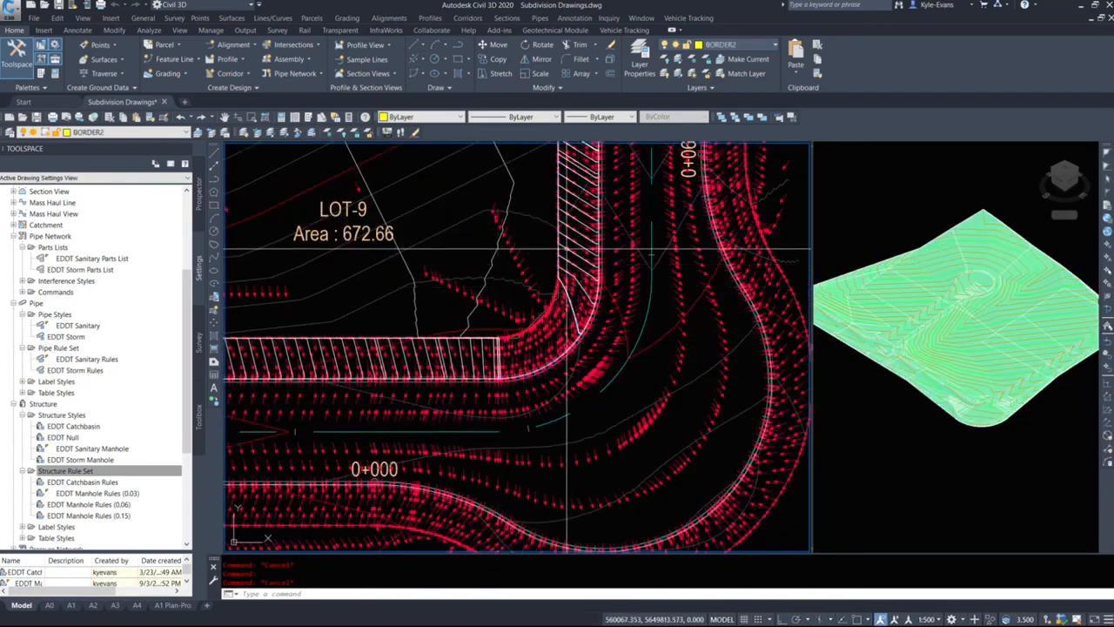
right_click(585, 264)
click(634, 444)
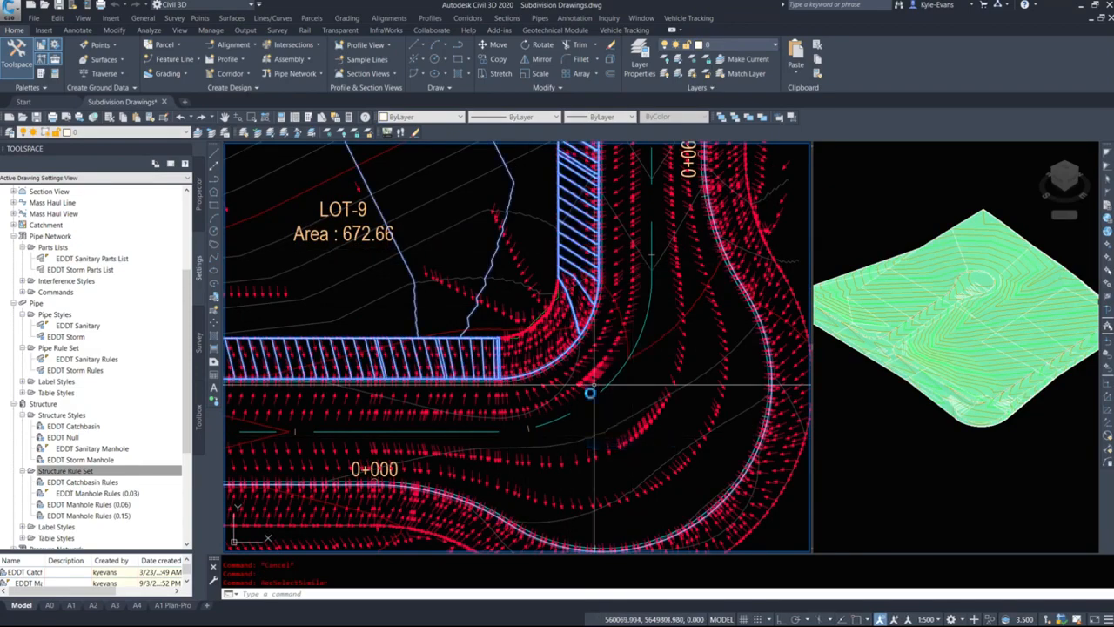
scroll(627, 396, down, 2)
key(Return)
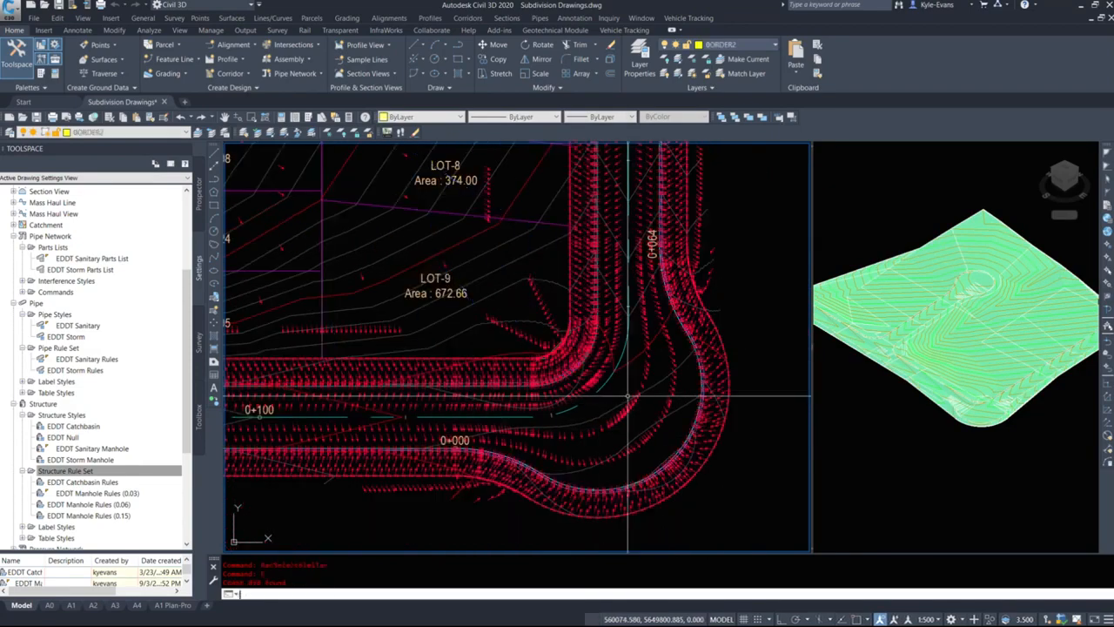
Step: Start a polyline at the cul-de-sac road's 0+000 intersection and run it along the main road centreline to the curve's start near Lot 9
scroll(525, 343, down, 3)
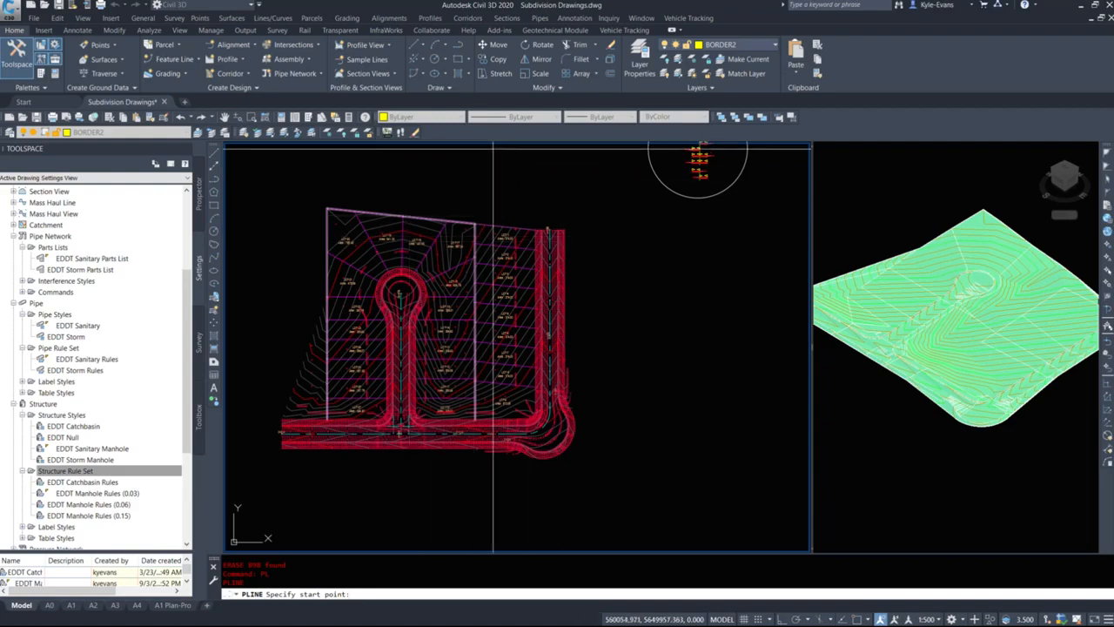
scroll(410, 433, up, 5)
shift+right_click(421, 440)
click(453, 262)
scroll(425, 438, up, 5)
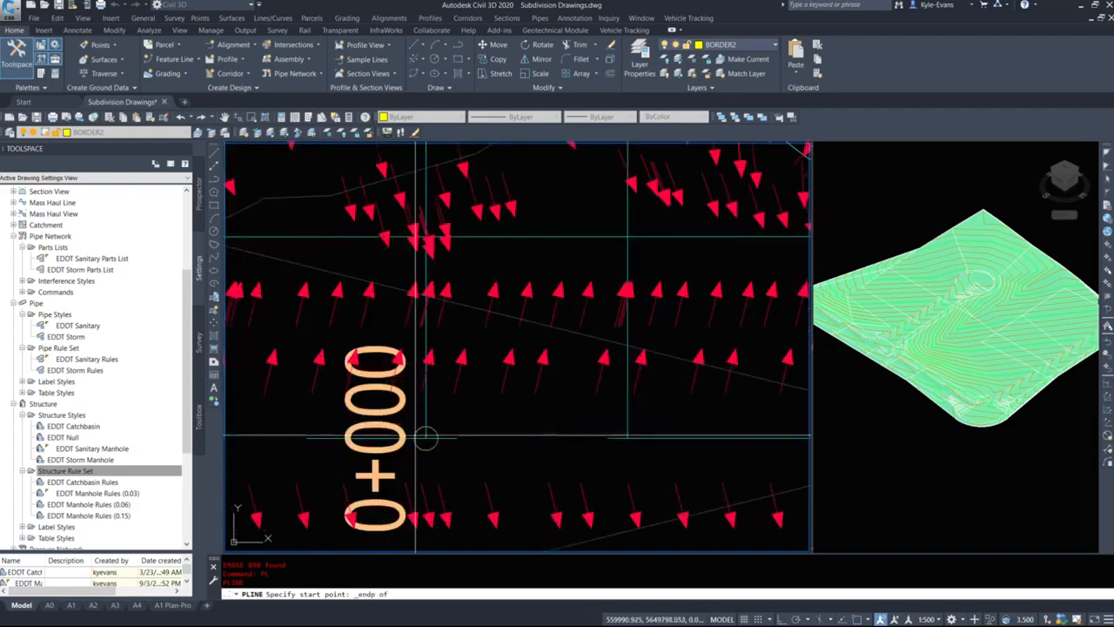
click(426, 438)
shift+right_click(517, 213)
click(566, 283)
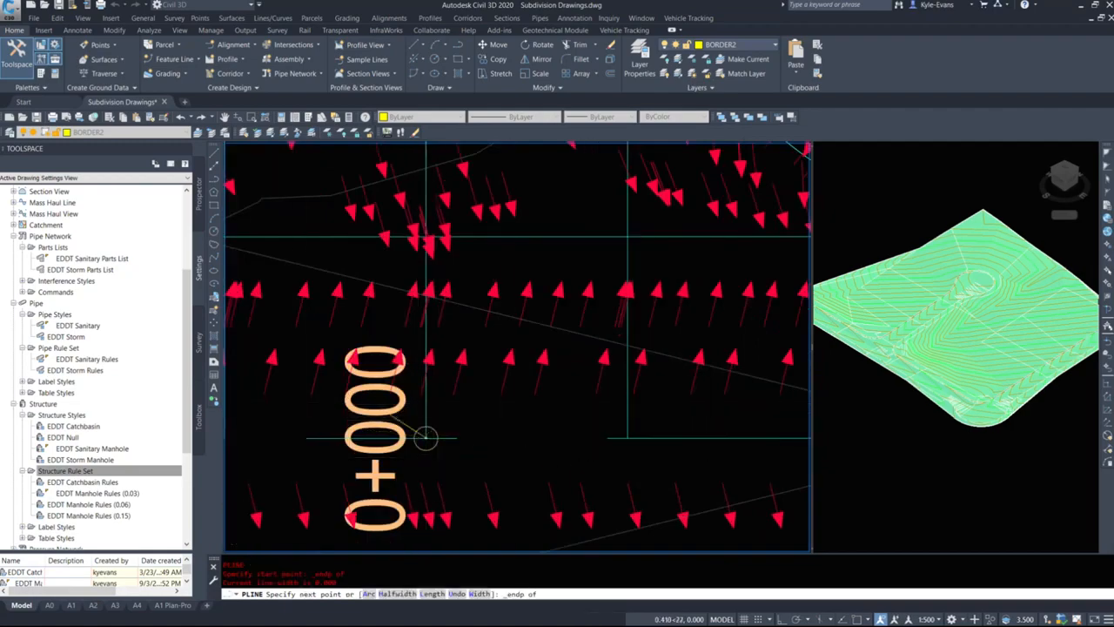
scroll(601, 431, down, 5)
scroll(574, 428, up, 5)
click(493, 385)
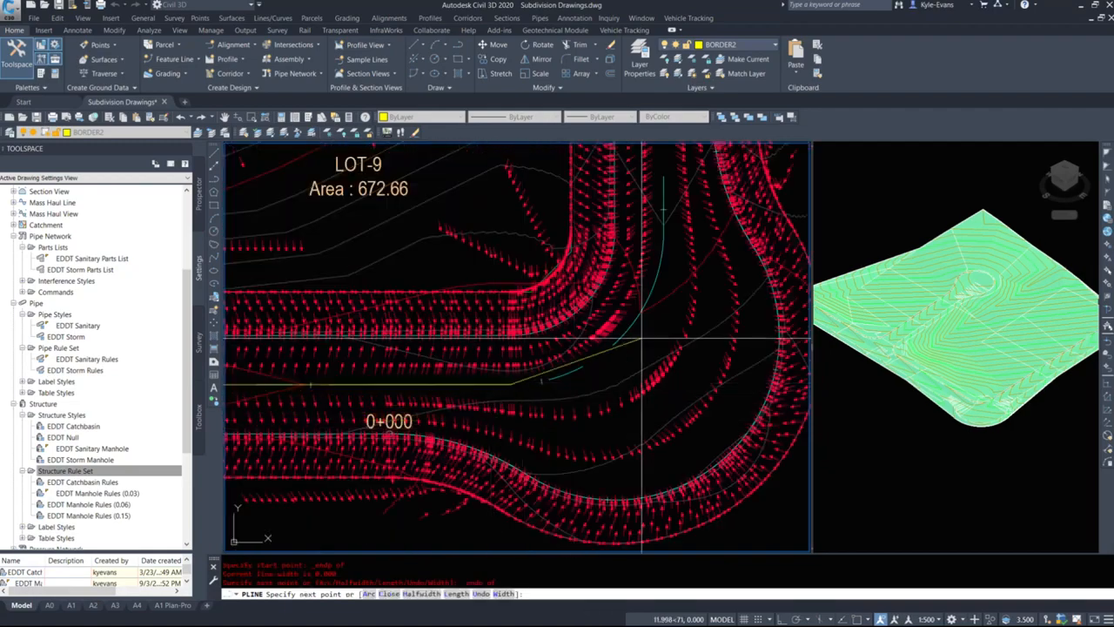
Step: Add an arc segment following the main road's centreline curve around the corner beside Lot 9
text(a)
key(Return)
shift+right_click(668, 219)
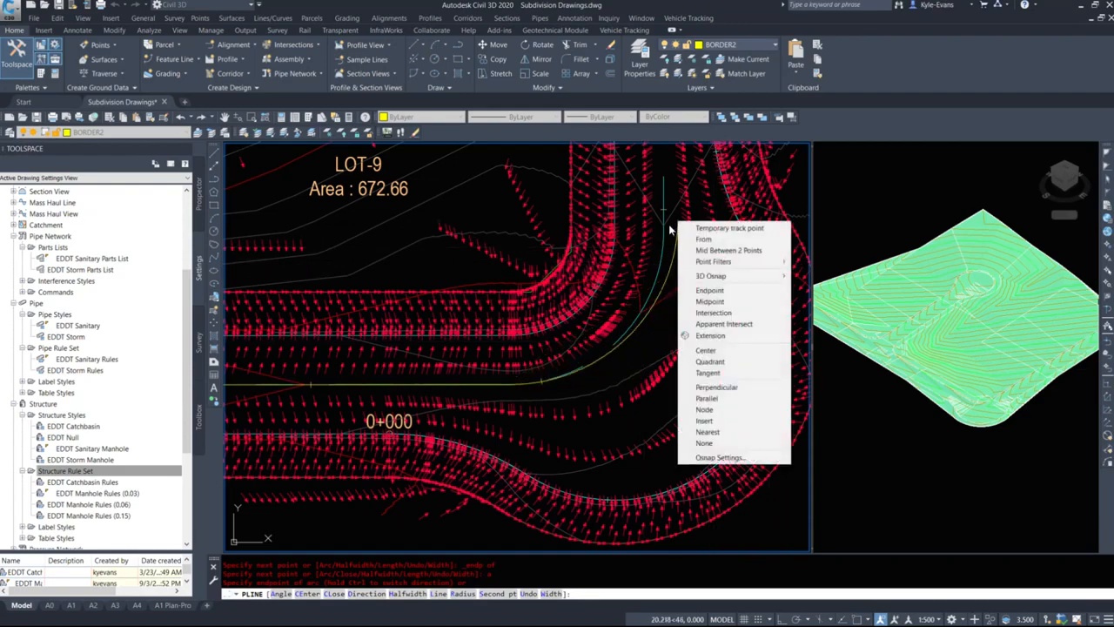
click(719, 287)
click(668, 198)
scroll(617, 426, down, 8)
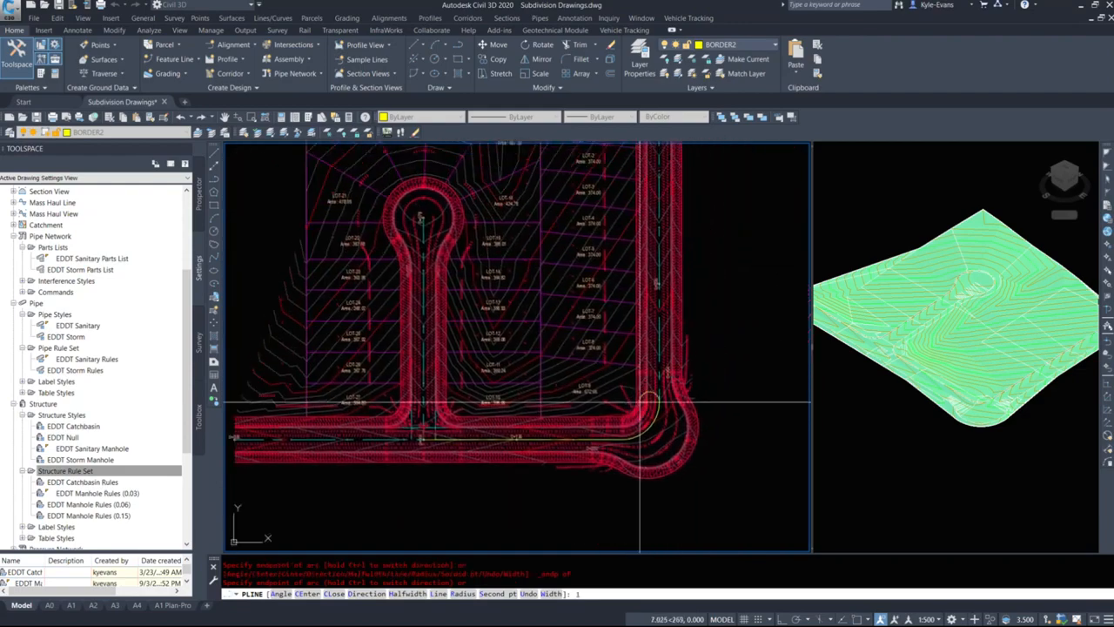
Step: Continue the polyline with straight segments up the main road centreline to its northern end and across to Lot 1's road-side corner
text(l)
key(Return)
scroll(628, 261, up, 6)
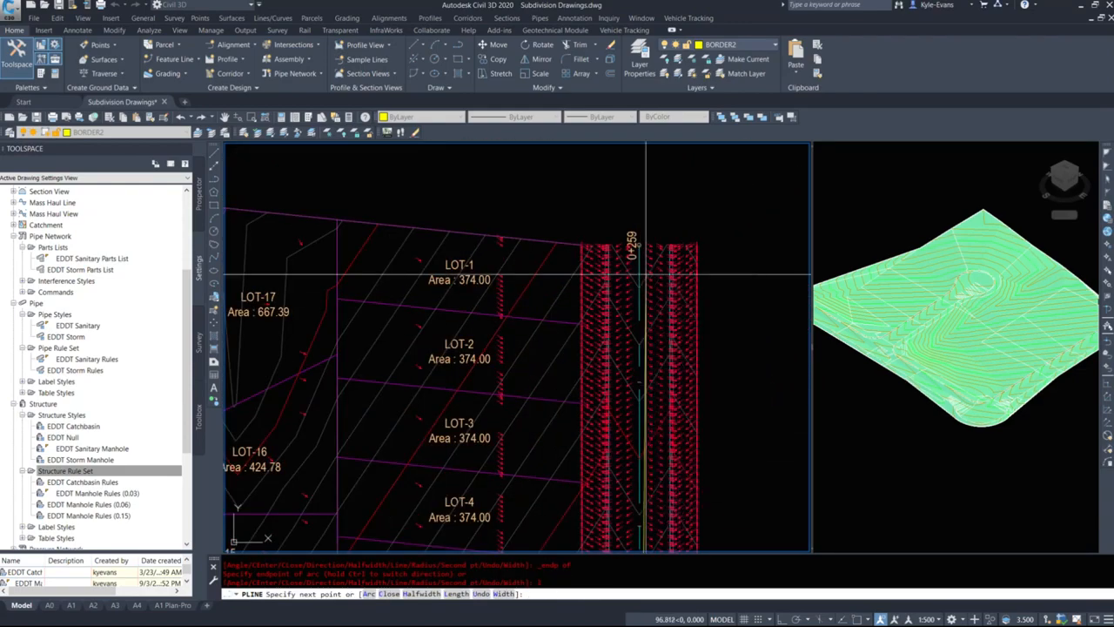
shift+right_click(575, 241)
click(607, 311)
click(572, 241)
Step: Extend the boundary to the rear corner shared by Lots 18 and 19, and down to the midpoint of the cul-de-sac's curb arc
middle_drag(381, 198, 836, 302)
shift+right_click(503, 260)
click(535, 327)
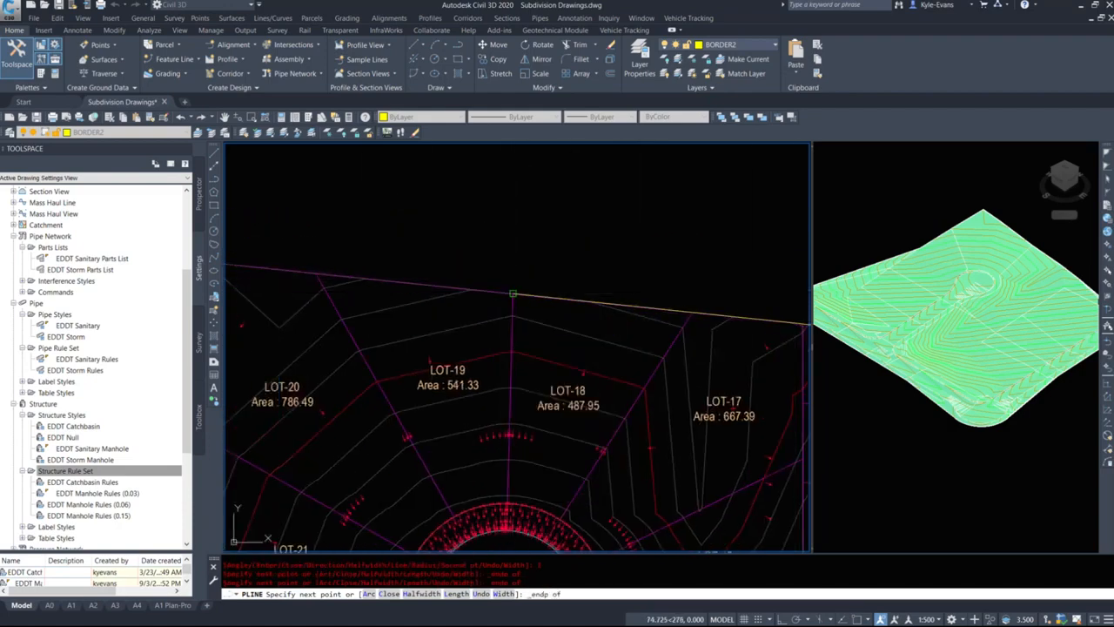
click(513, 294)
middle_drag(489, 419, 497, 287)
shift+right_click(515, 405)
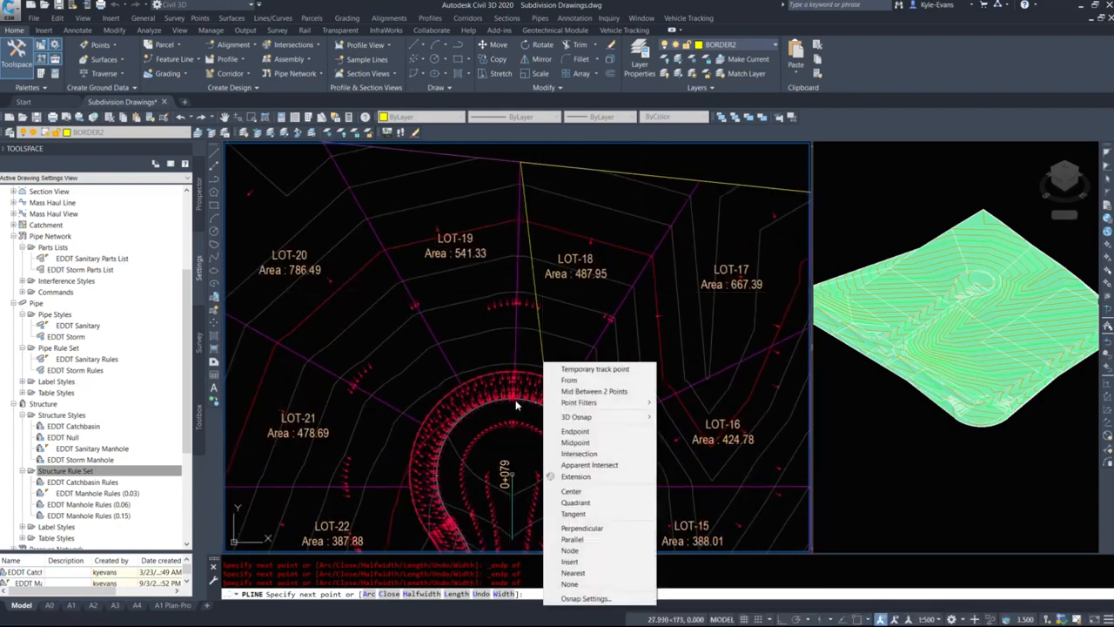
click(575, 442)
scroll(552, 402, up, 4)
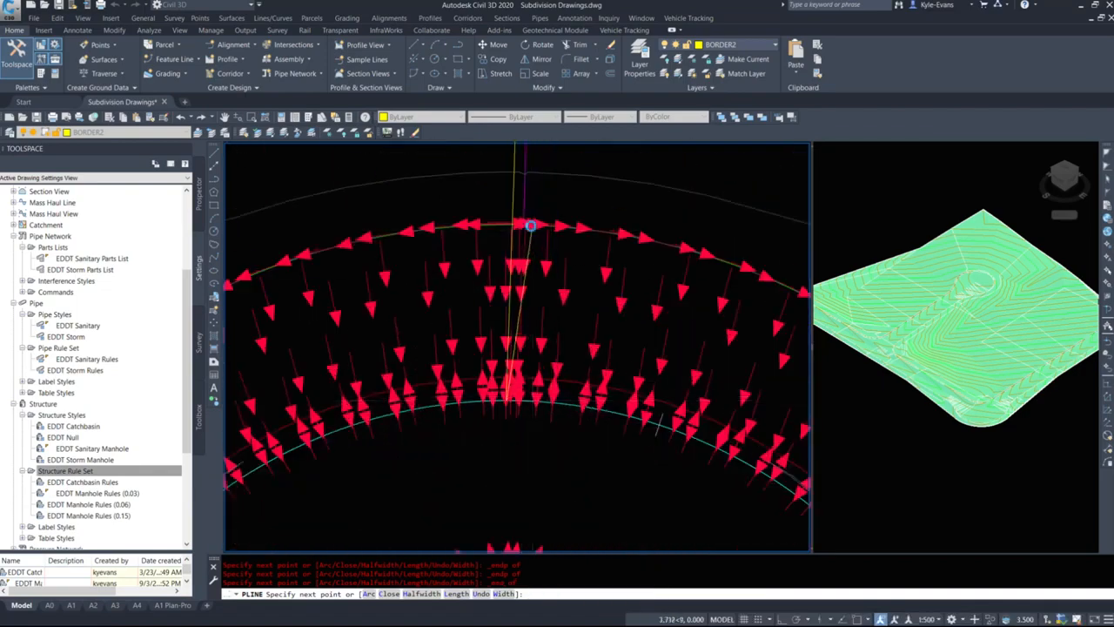
Step: Close the boundary polyline back down the cul-de-sac road to its starting intersection
scroll(531, 226, down, 8)
middle_drag(541, 435, 574, 184)
shift+right_click(581, 390)
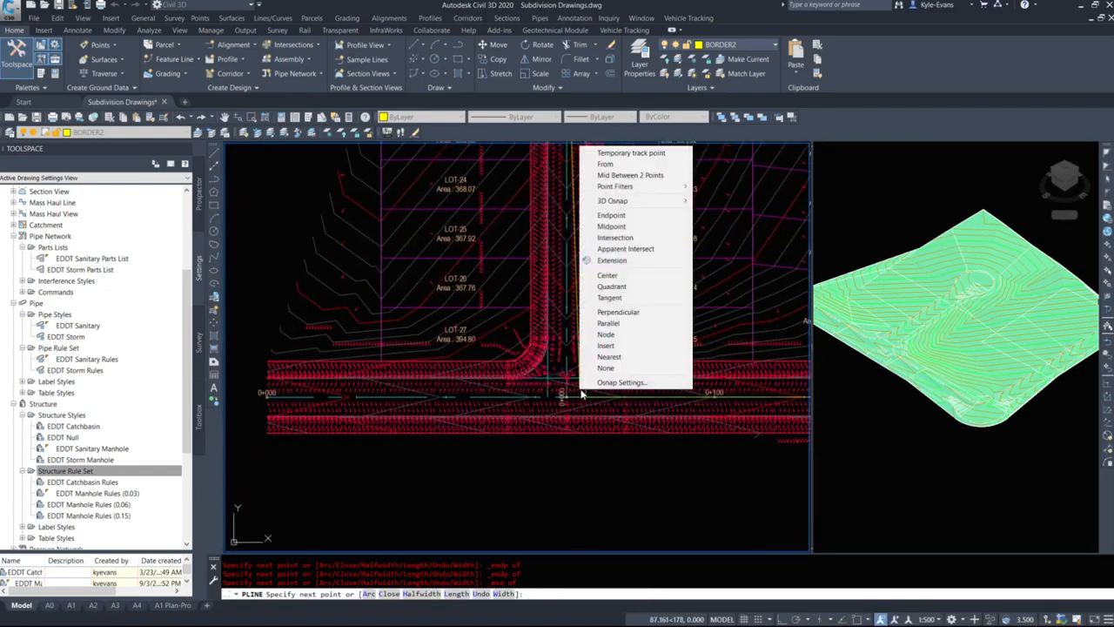
click(581, 390)
text(c)
key(Return)
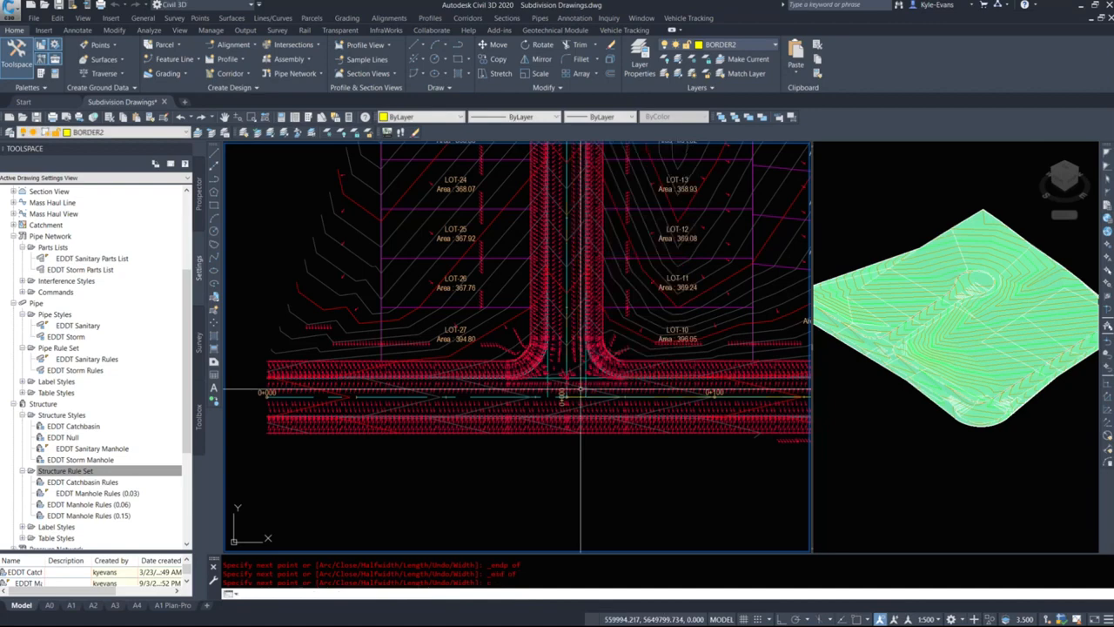
Step: Select the closed boundary polyline and read its enclosed area and length in its properties
scroll(580, 389, down, 5)
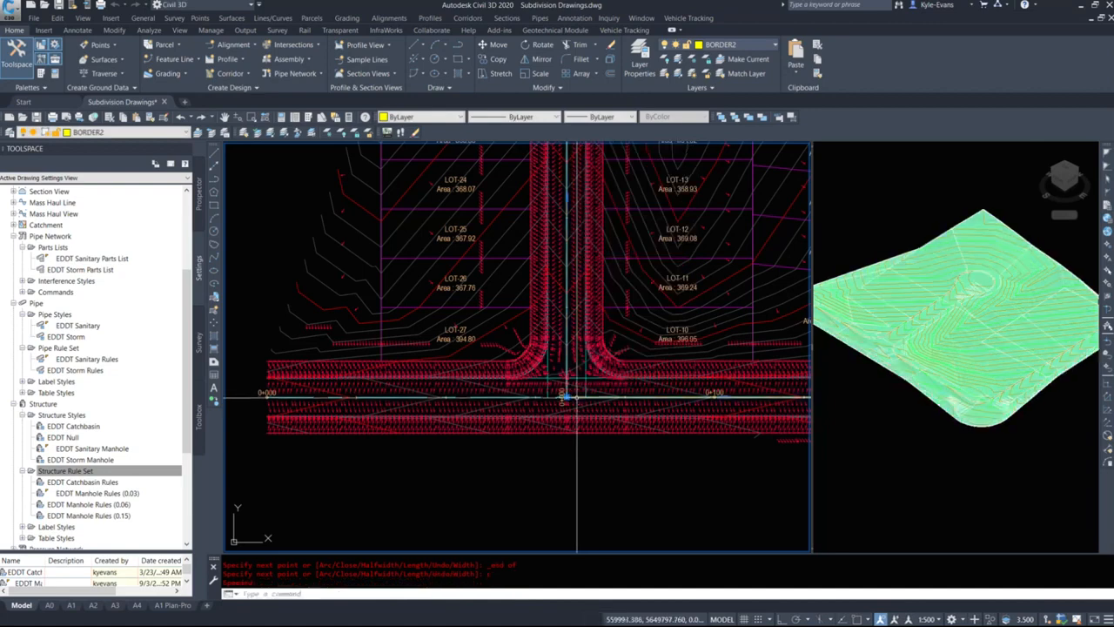
click(573, 376)
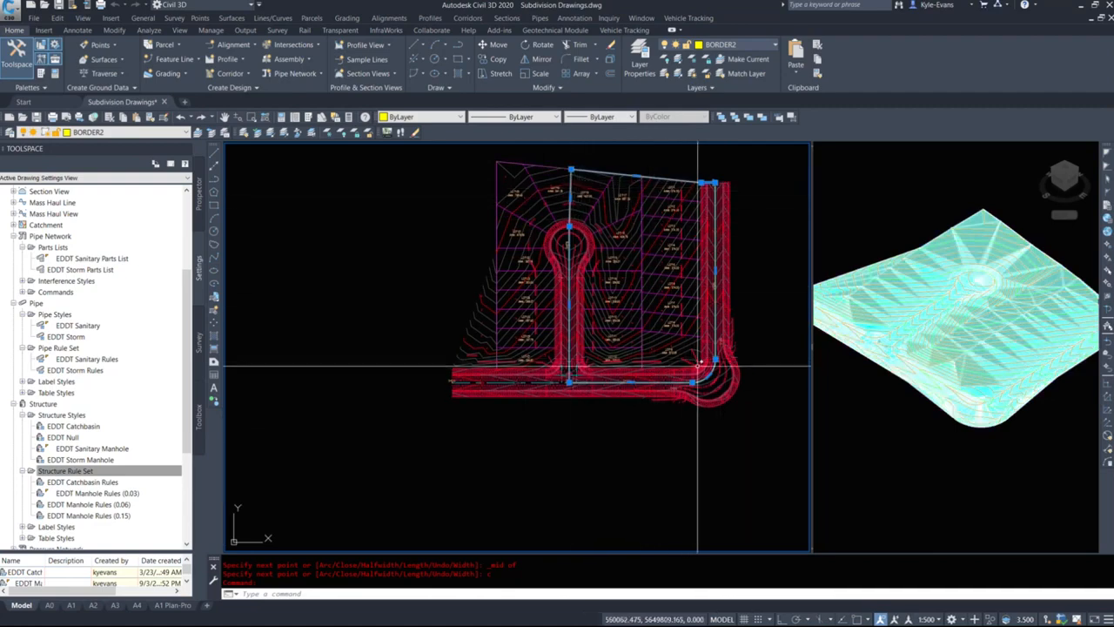
middle_drag(683, 368, 474, 369)
right_click(497, 332)
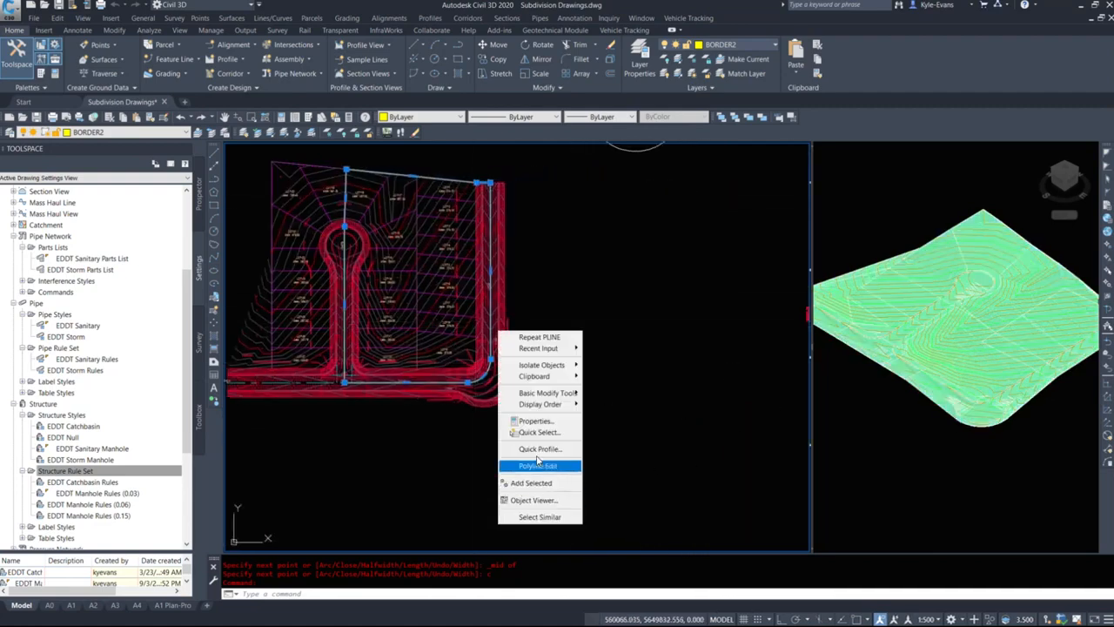
click(535, 421)
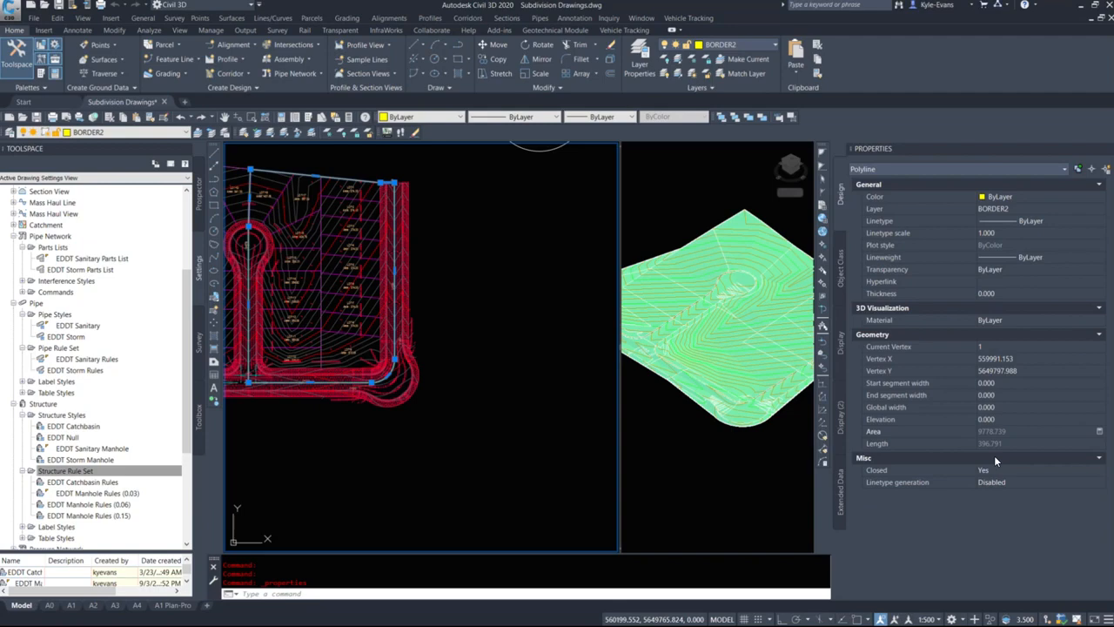
middle_drag(269, 332, 367, 333)
key(Escape)
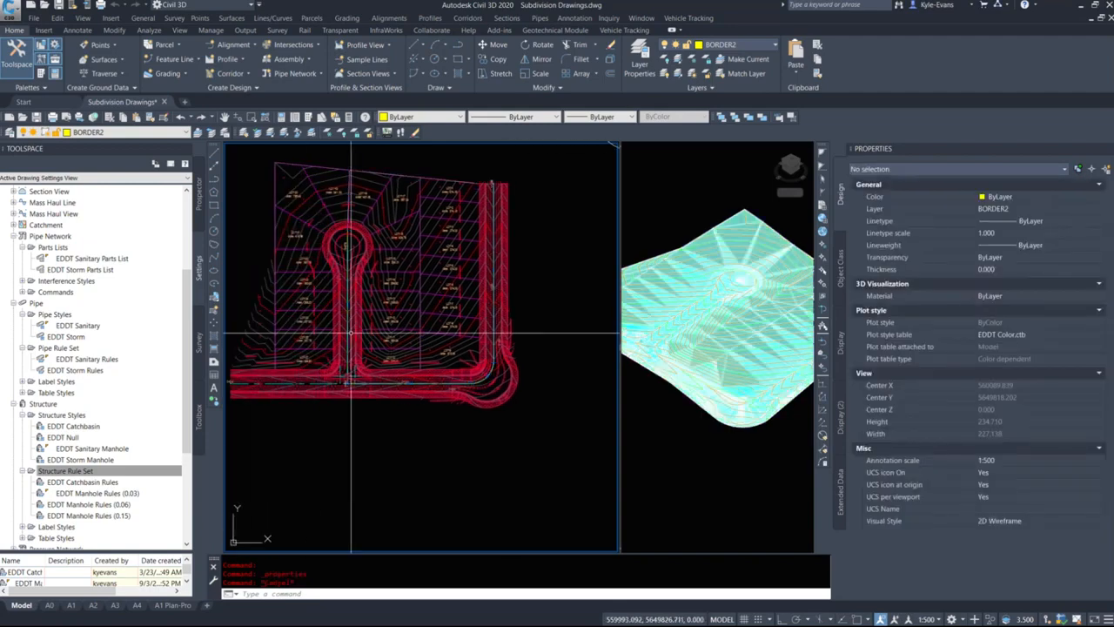
Step: Reselect the boundary polyline and examine the drainage directions beside Lots 9 and 10 and at the cul-de-sac road intersection
click(484, 380)
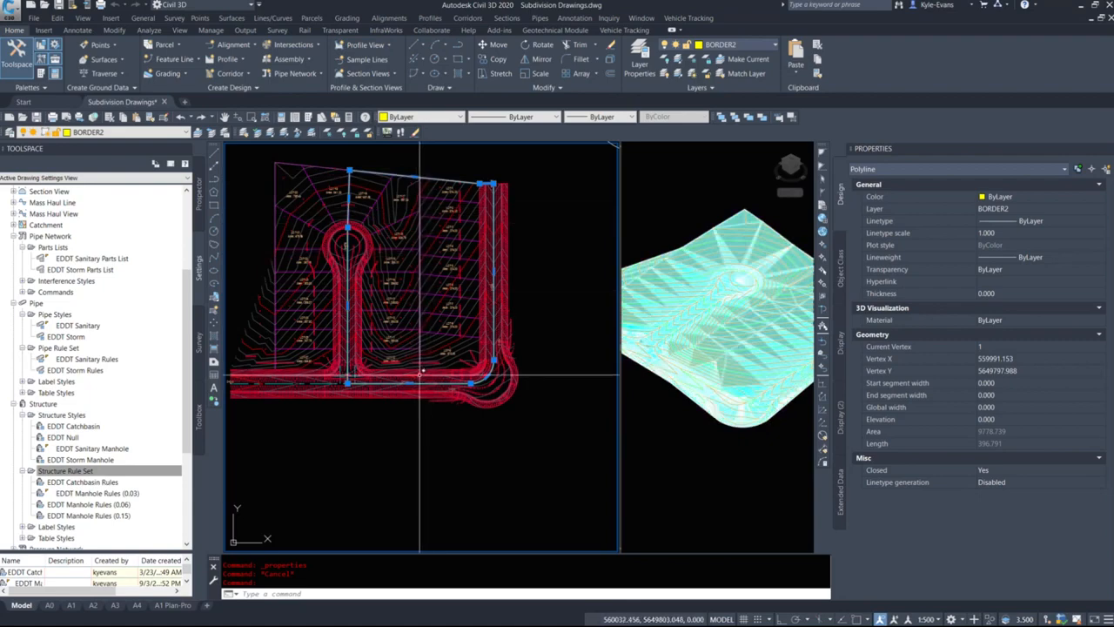
scroll(423, 372, up, 5)
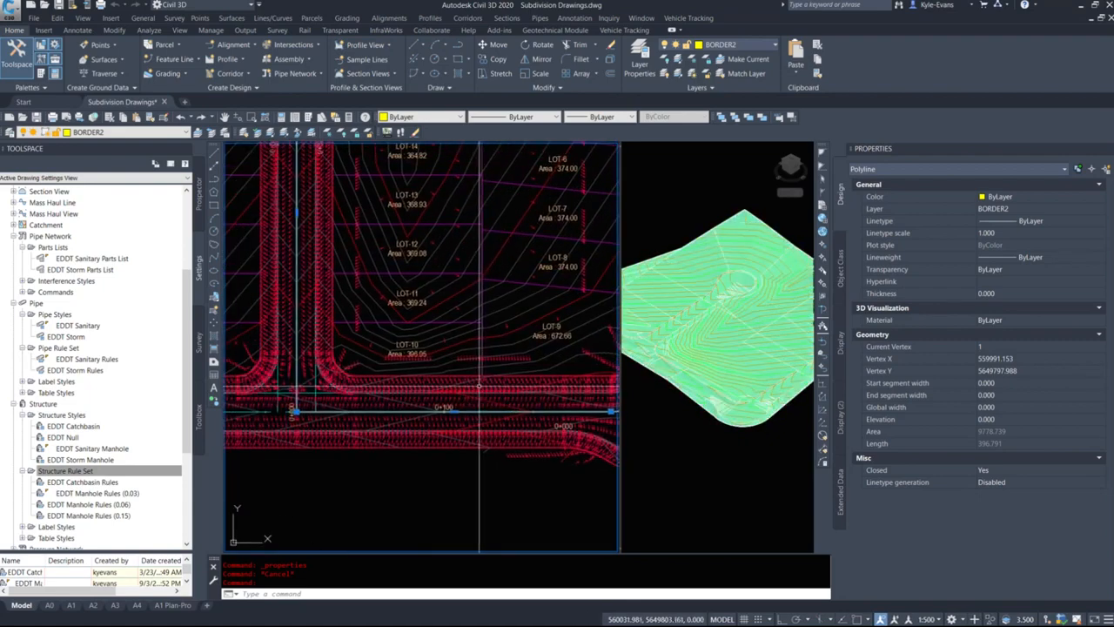
mouse_move(484, 380)
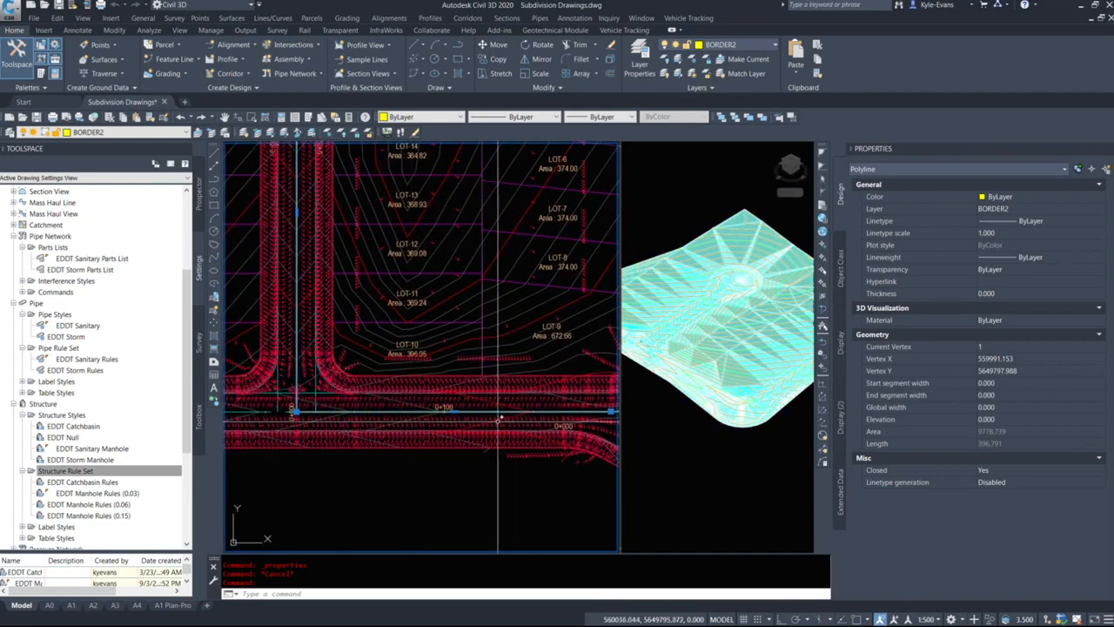
scroll(296, 376, up, 2)
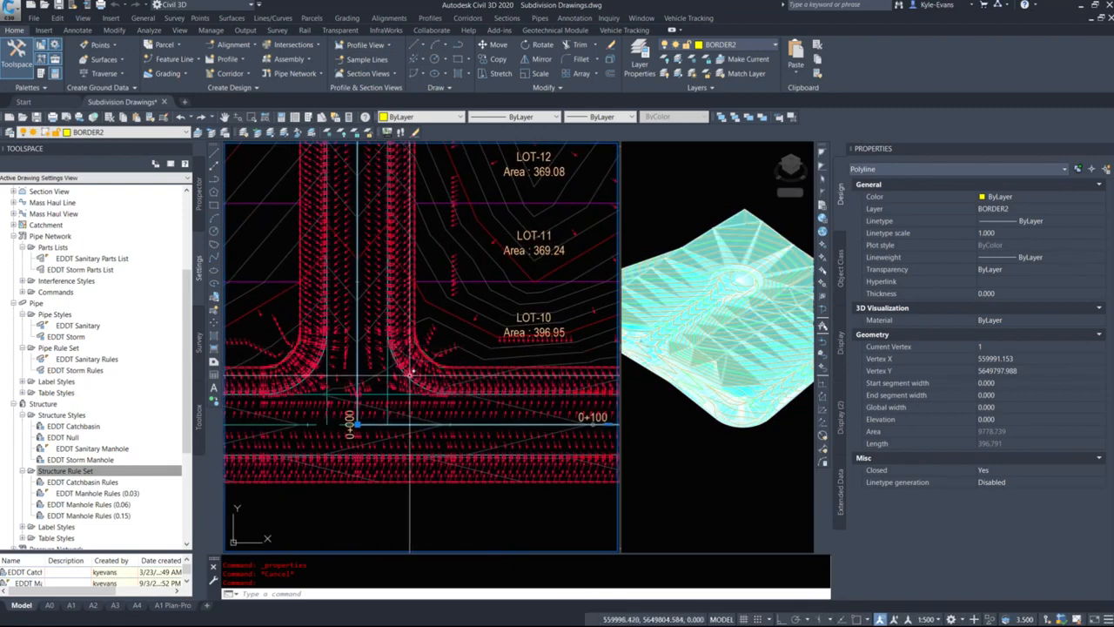
scroll(407, 376, down, 8)
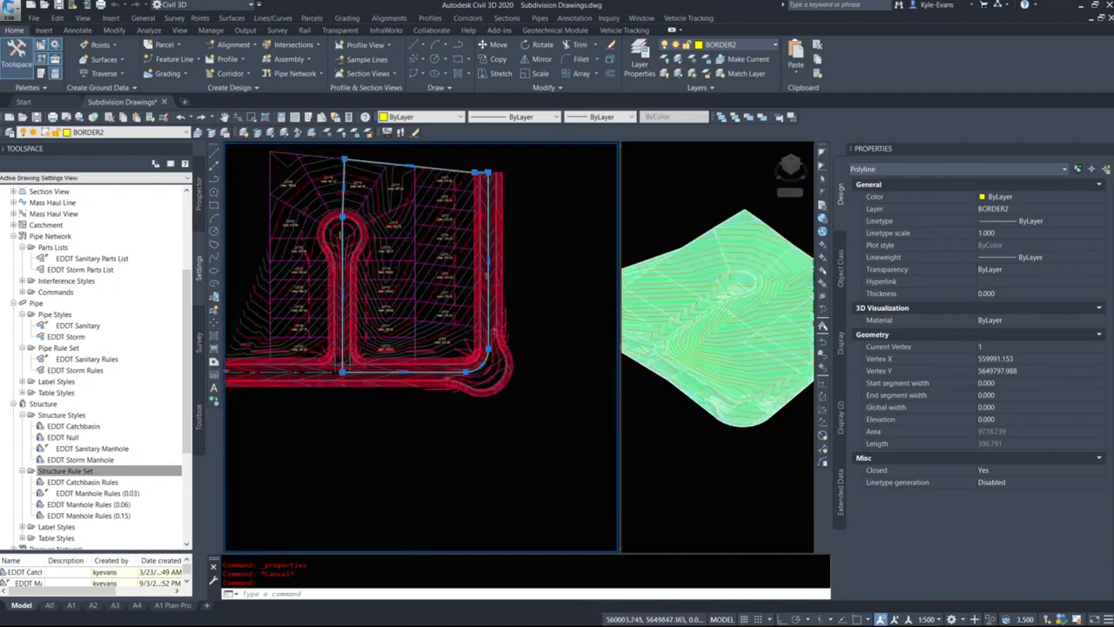
key(Escape)
click(351, 196)
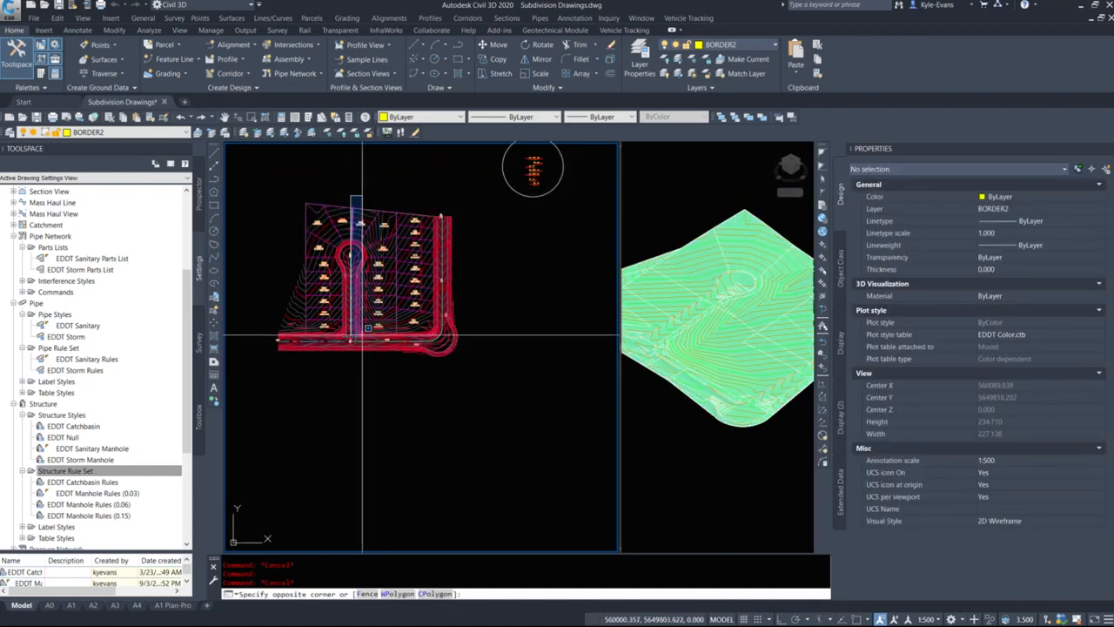
key(Escape)
scroll(360, 335, up, 4)
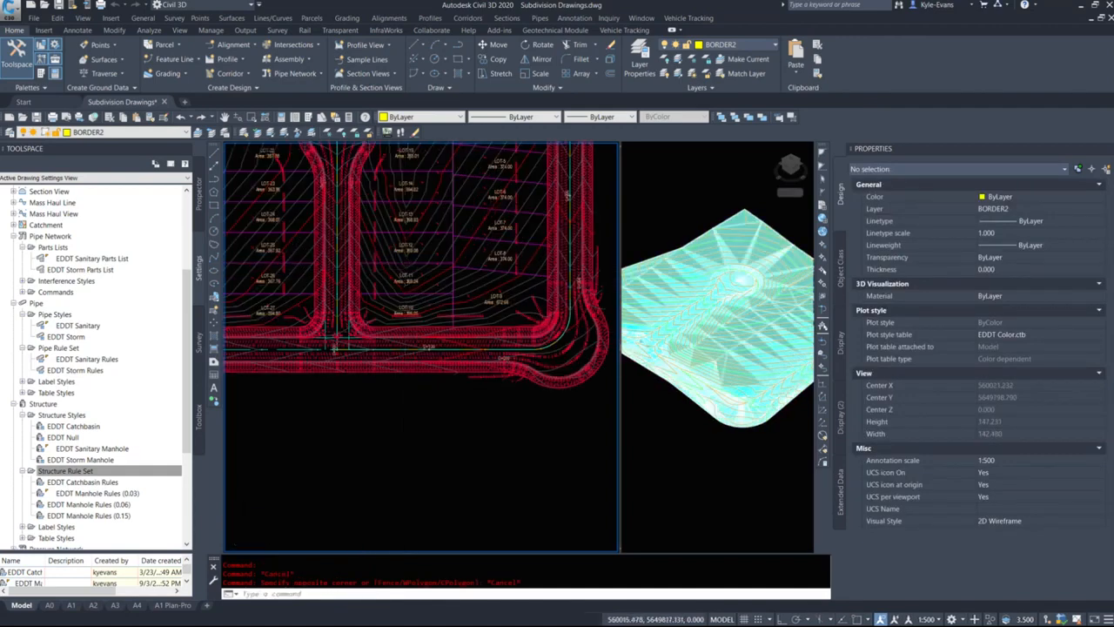
scroll(400, 307, down, 4)
click(377, 175)
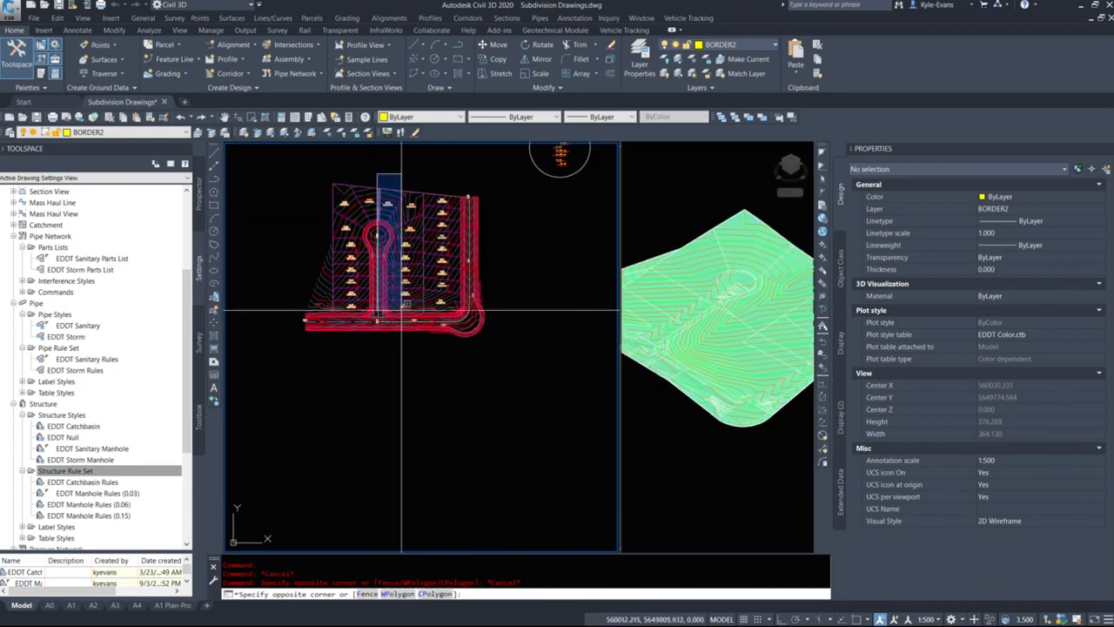
key(Escape)
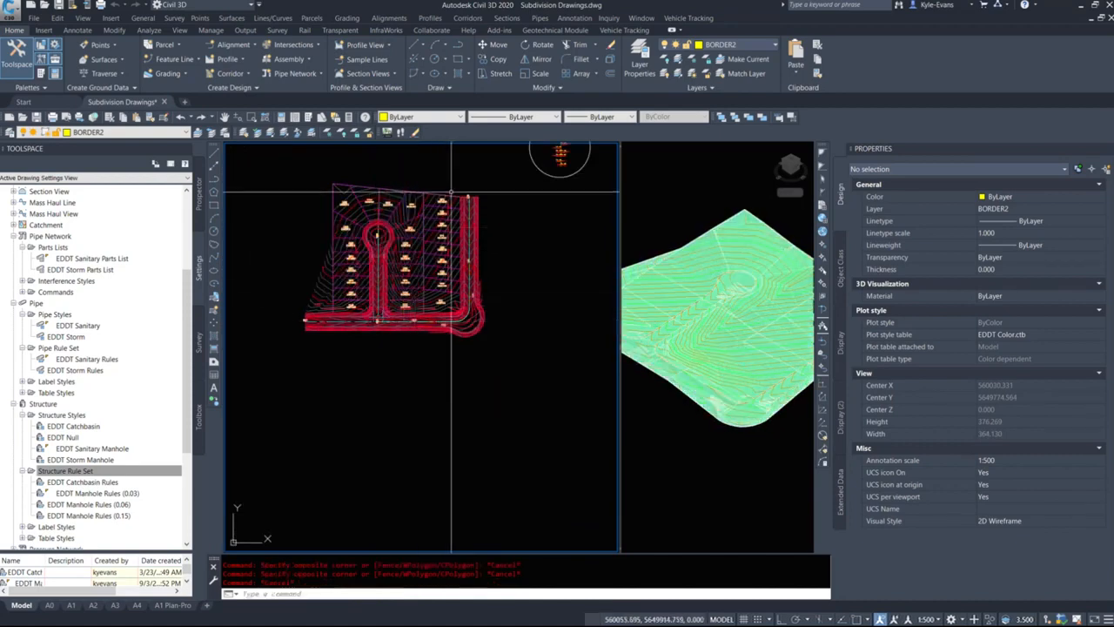
Step: Erase the closed boundary polyline and start a new one at the rear corner shared by Lots 18 and 19
click(449, 195)
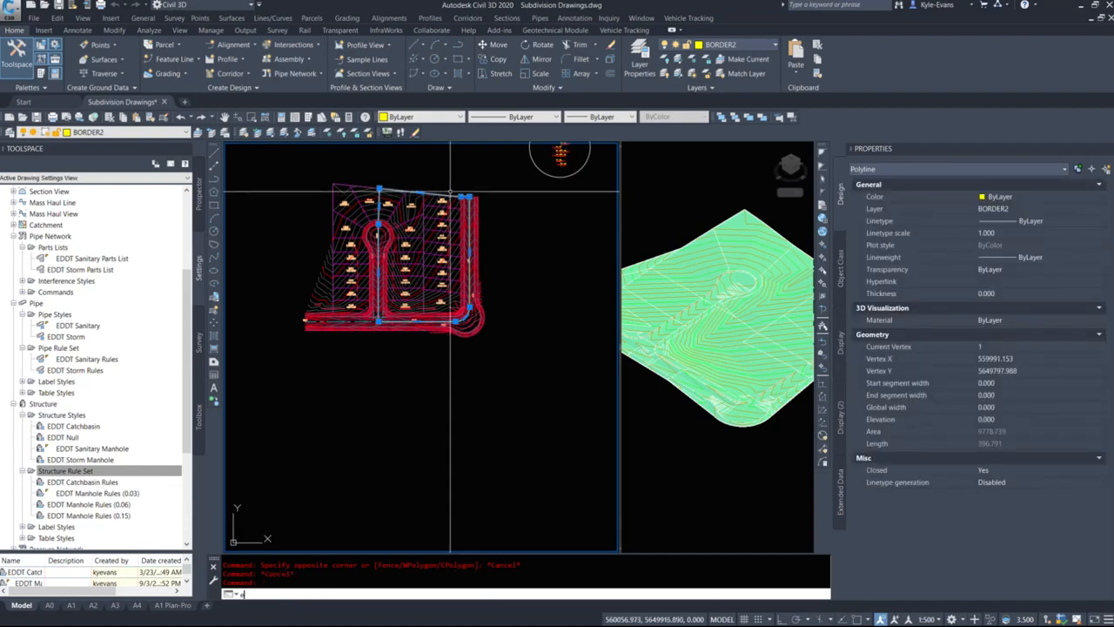
key(Delete)
shift+right_click(404, 147)
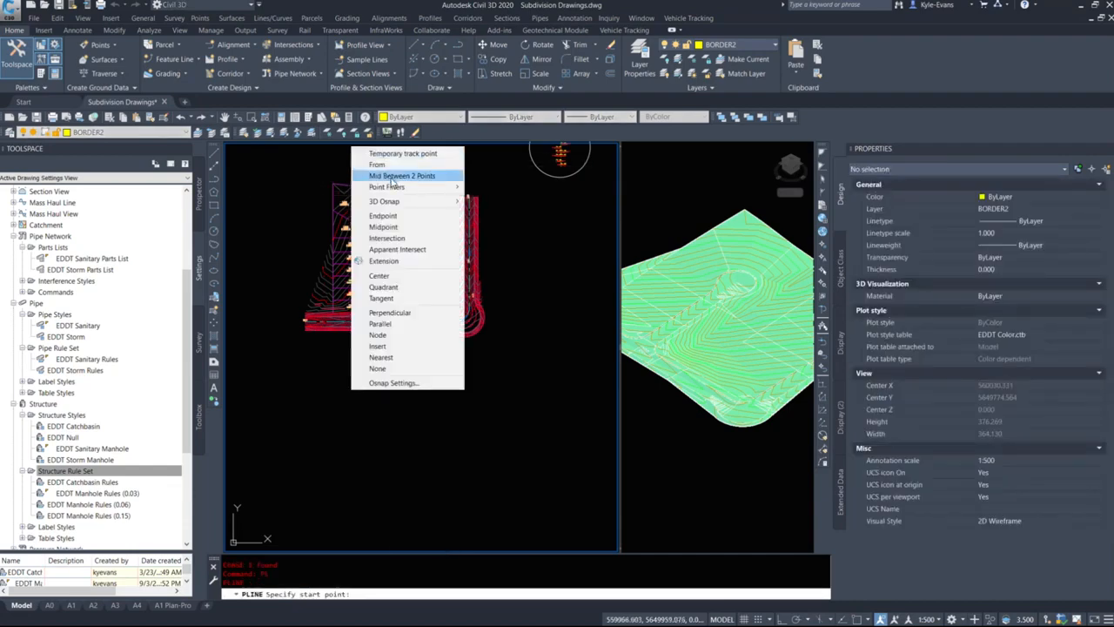
click(391, 216)
scroll(378, 183, up, 6)
click(372, 192)
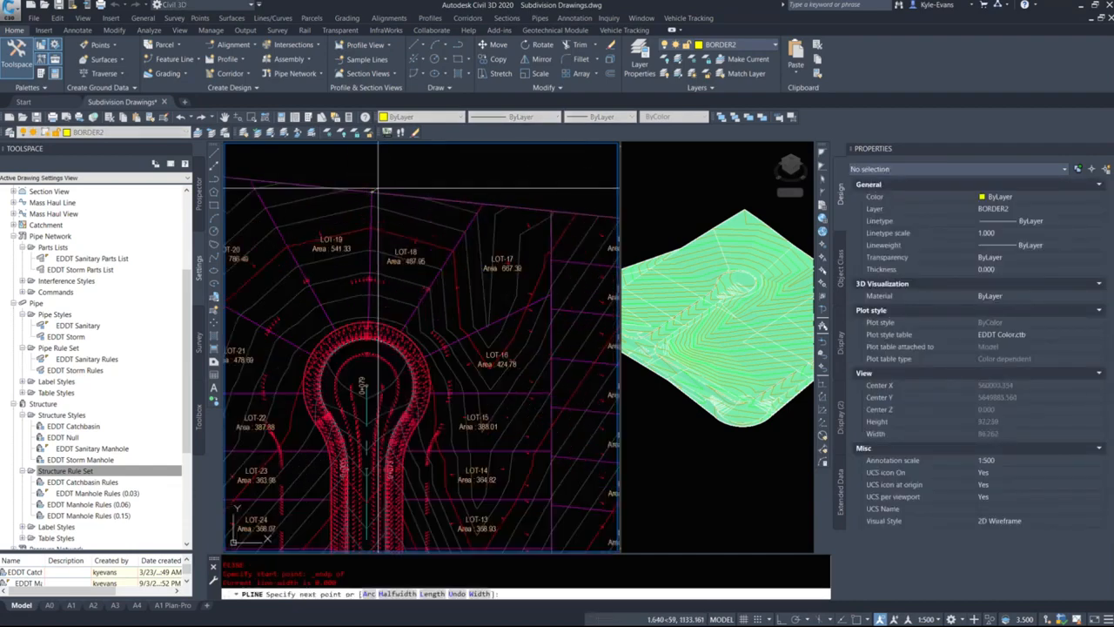
Step: Run the new boundary along the rear lot line to the corner of Lots 17 and 18, and down to the contour vertex near the Lot 16–17 line
shift+right_click(484, 201)
click(503, 269)
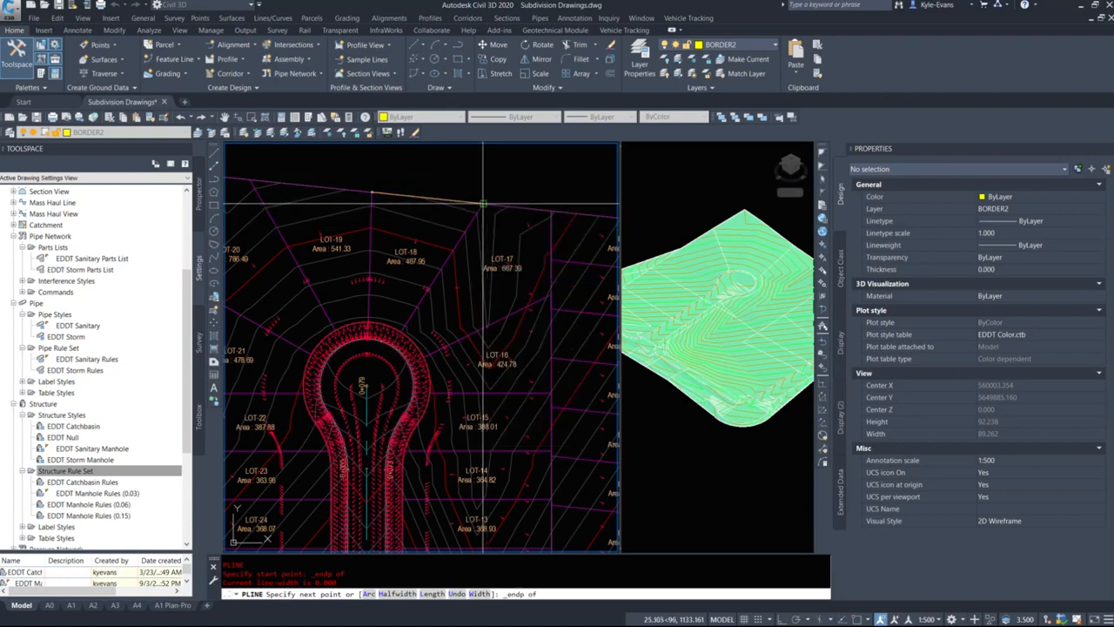
click(483, 204)
shift+right_click(485, 305)
click(504, 372)
click(481, 331)
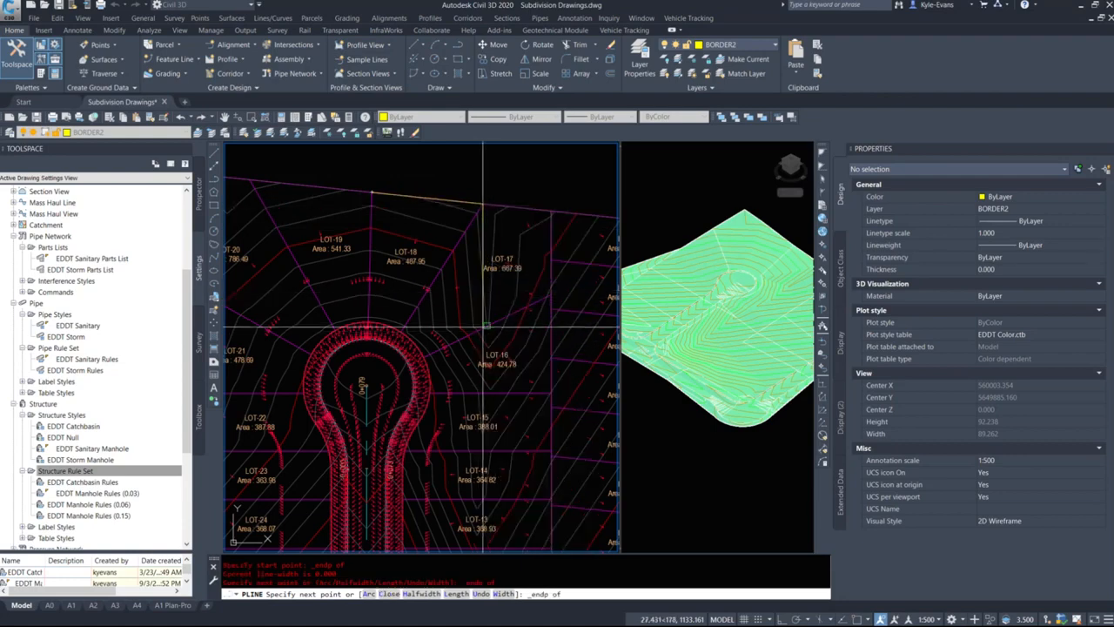
Step: Extend the open boundary polyline down through Lots 12 and 11 to the contour vertex on the Lot 10–11 line
scroll(483, 339, up, 6)
scroll(513, 348, down, 15)
shift+right_click(513, 347)
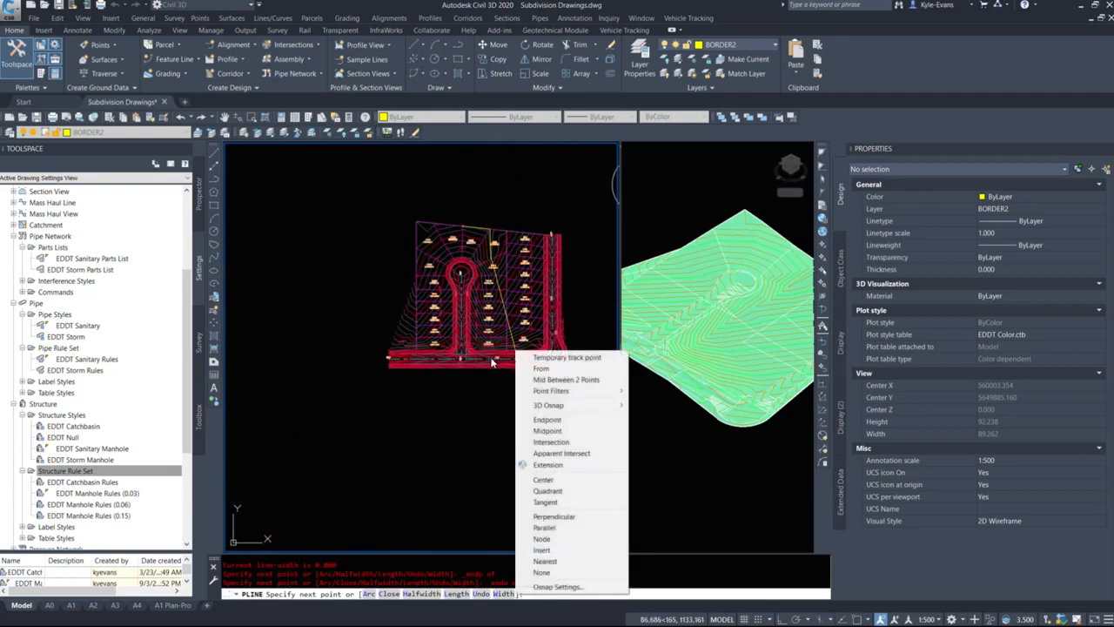
click(531, 349)
scroll(513, 296, up, 5)
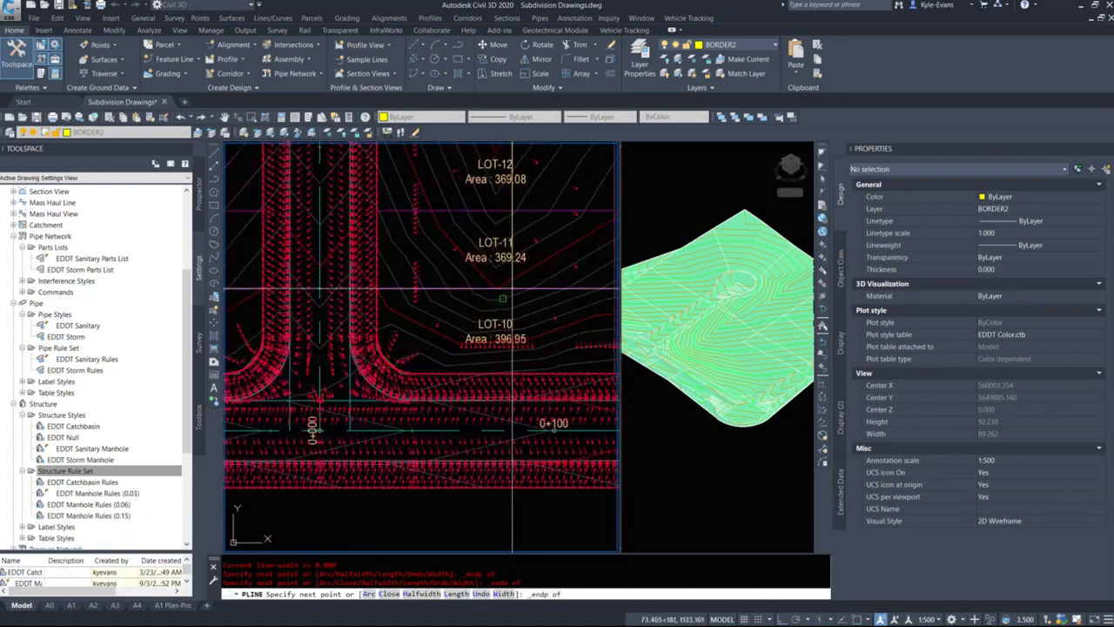
scroll(509, 289, up, 2)
click(508, 288)
scroll(508, 289, down, 1)
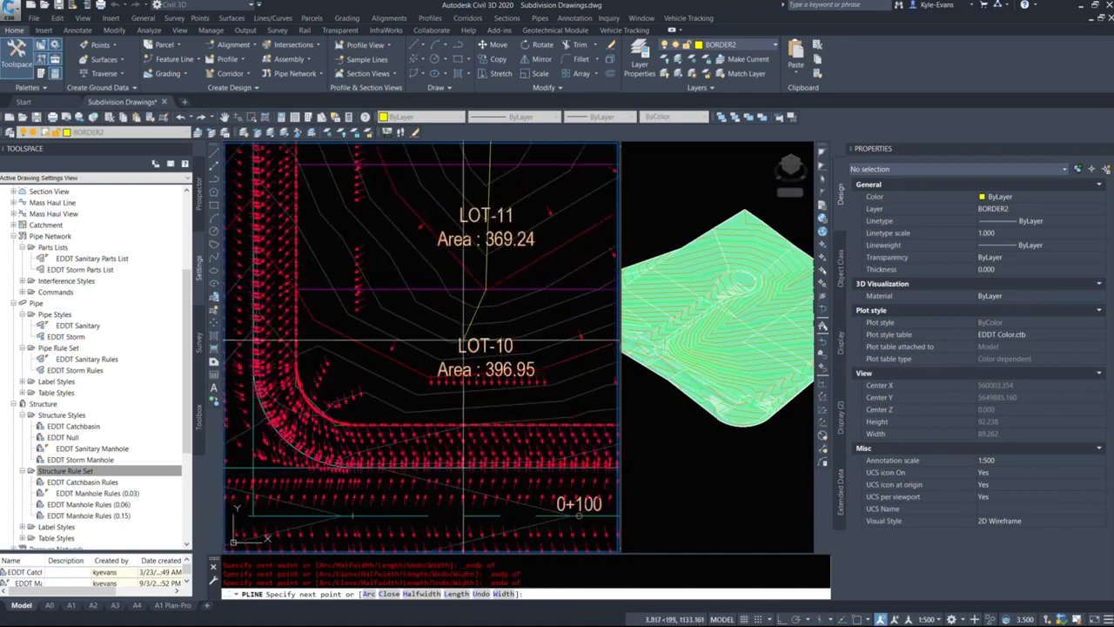
Step: Run the boundary through Lot 10's frontage to the cul-de-sac centreline's endpoint at the through road, and close the polyline
click(397, 426)
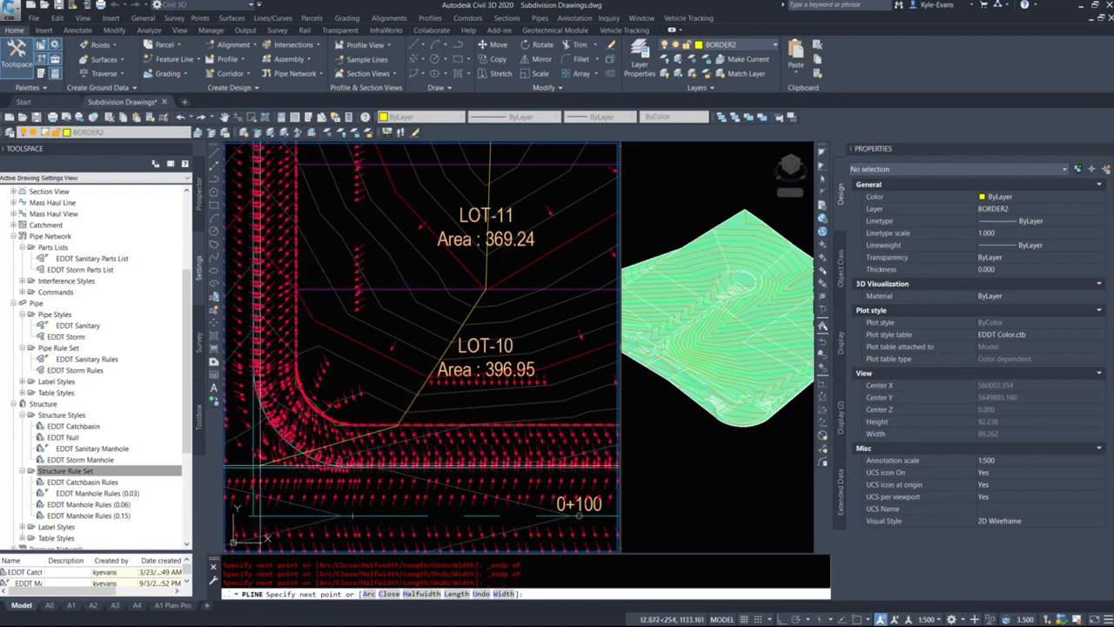
middle_drag(248, 466, 376, 444)
scroll(341, 421, up, 5)
key(shift+e)
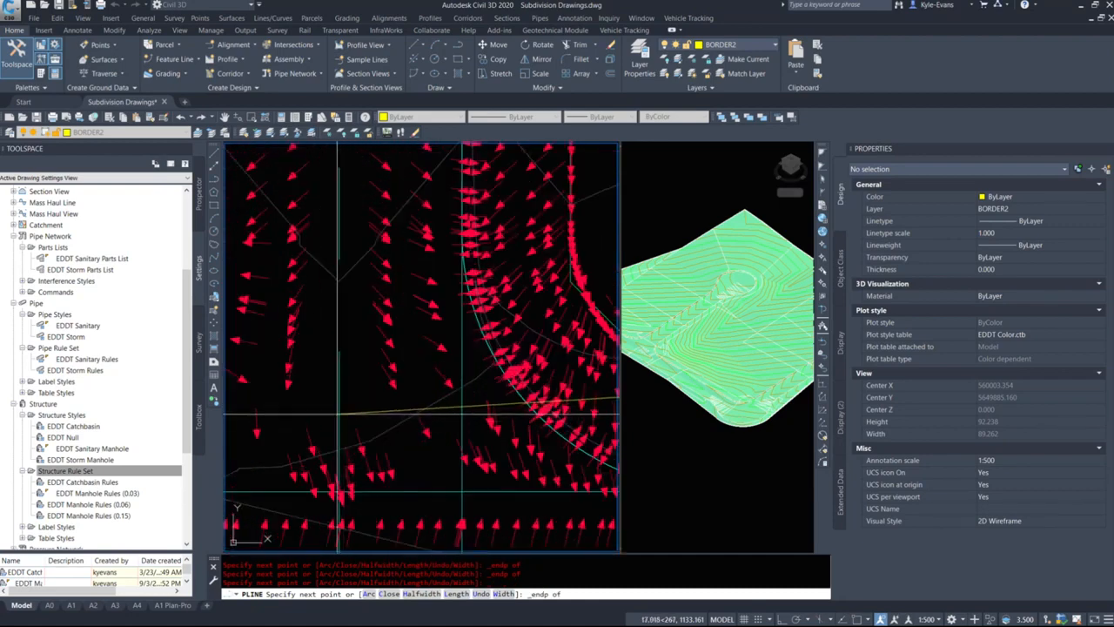
click(340, 421)
scroll(379, 427, down, 5)
text(c)
key(Return)
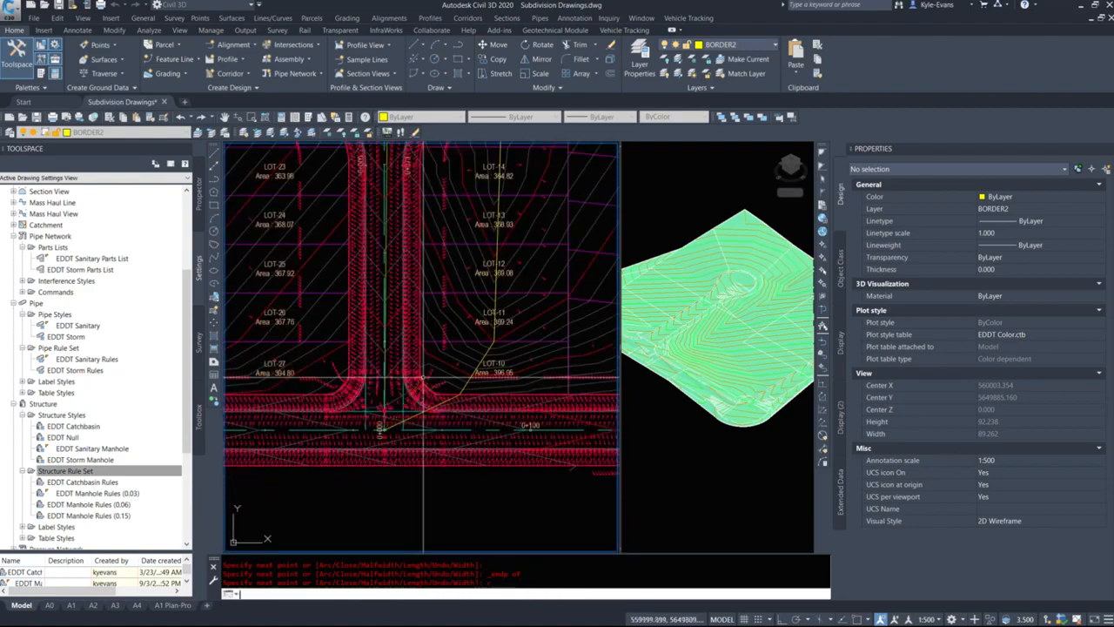
Step: Add a vertex to the boundary's long centreline segment, snapped to the midpoint of the arc at the head of the cul-de-sac
middle_drag(386, 223, 396, 300)
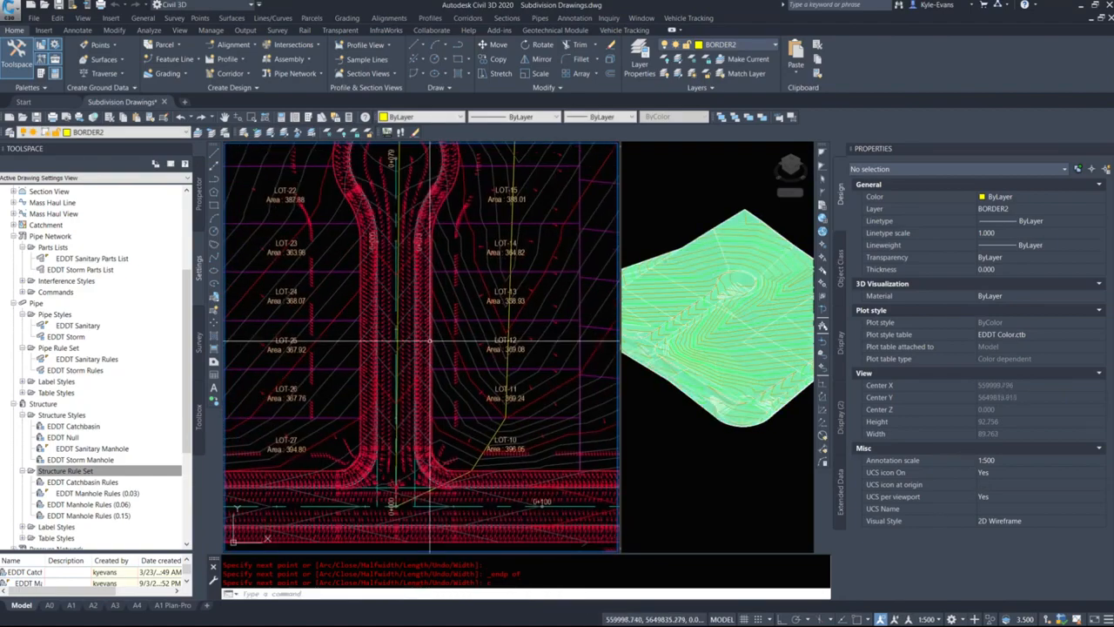
click(396, 228)
middle_drag(449, 166, 464, 279)
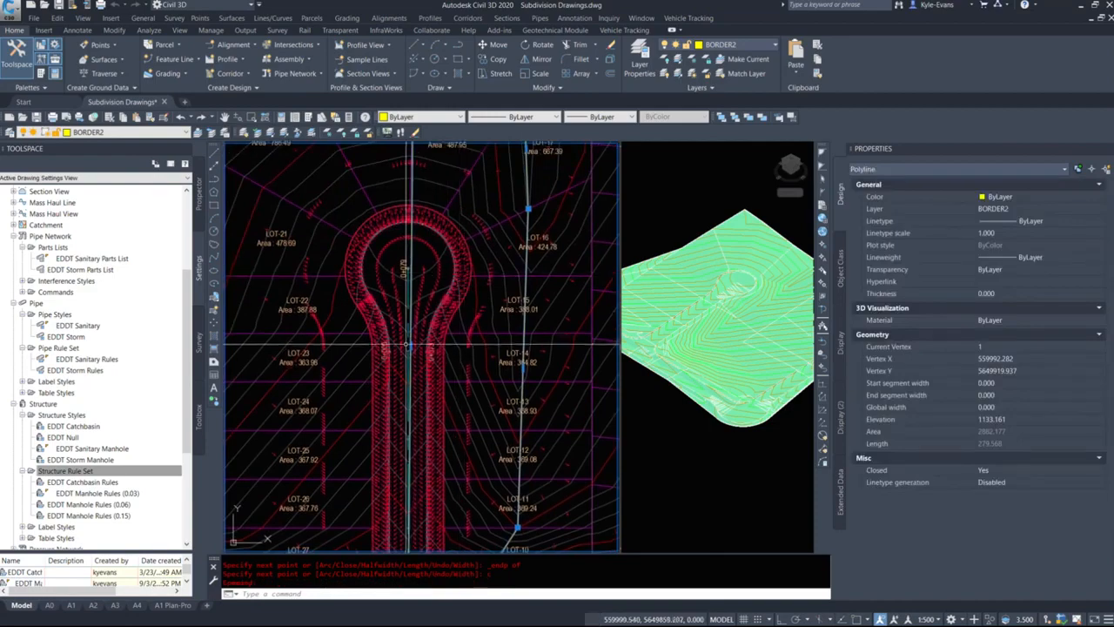
mouse_move(411, 345)
click(440, 366)
scroll(407, 209, up, 5)
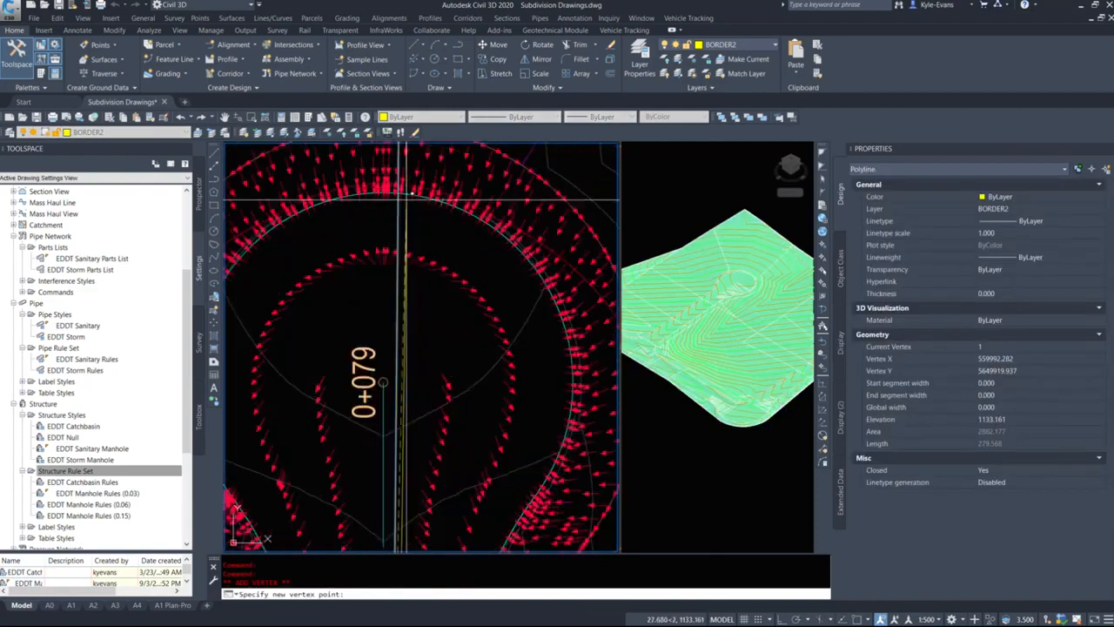
shift+right_click(402, 193)
click(422, 287)
click(378, 188)
scroll(407, 193, down, 5)
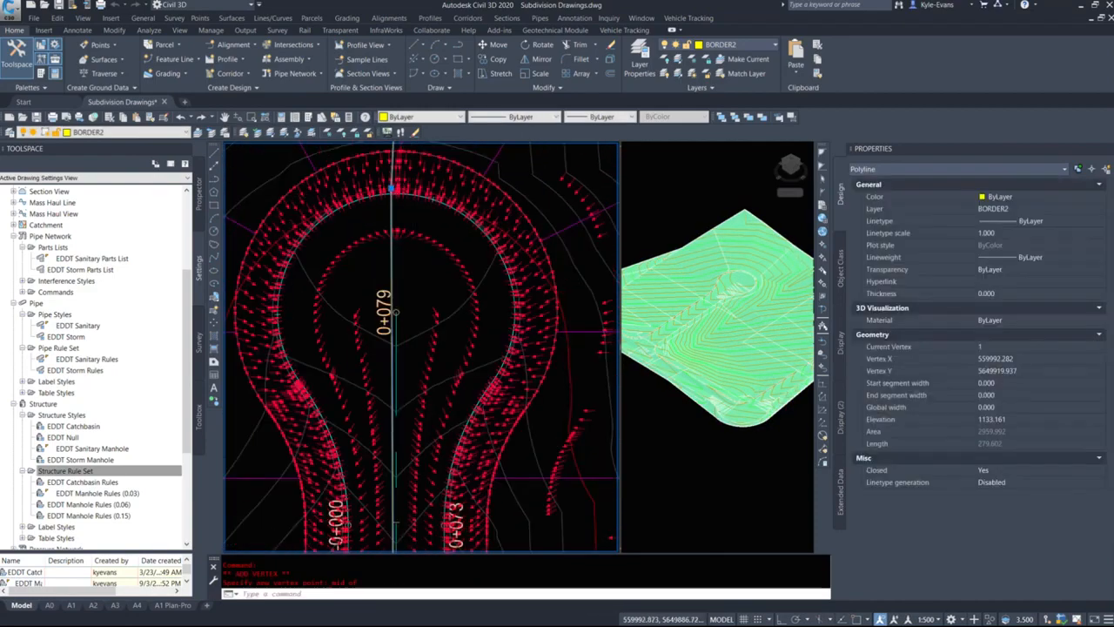
Step: Reselect the adjusted boundary polyline, read its area and length in the properties, and review its outline down to the intersection
key(Escape)
click(407, 183)
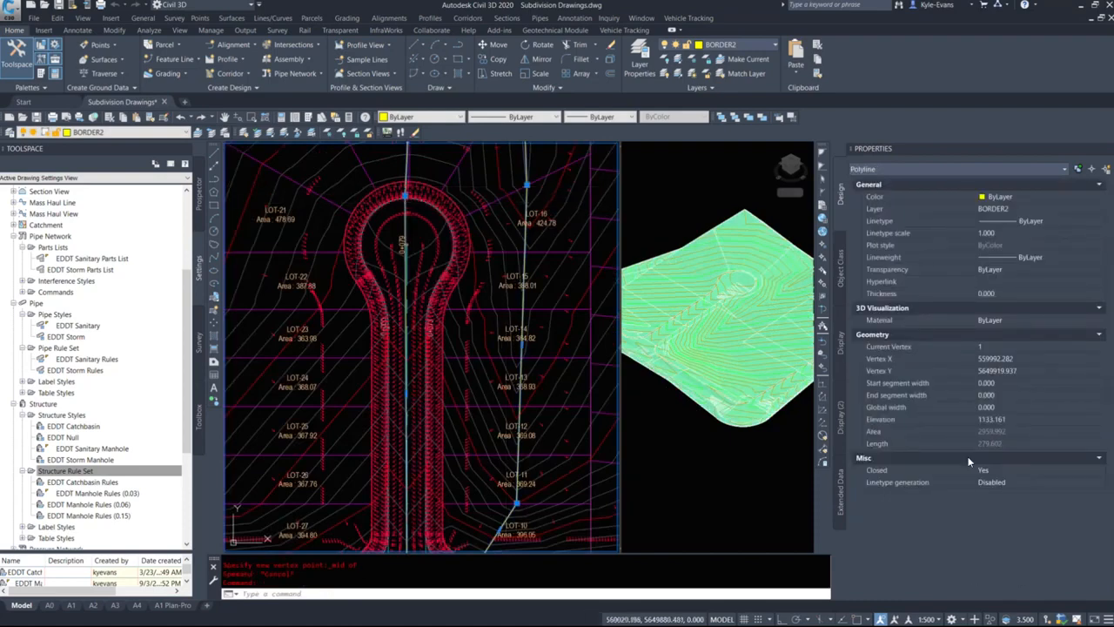
scroll(585, 372, down, 6)
scroll(528, 426, up, 4)
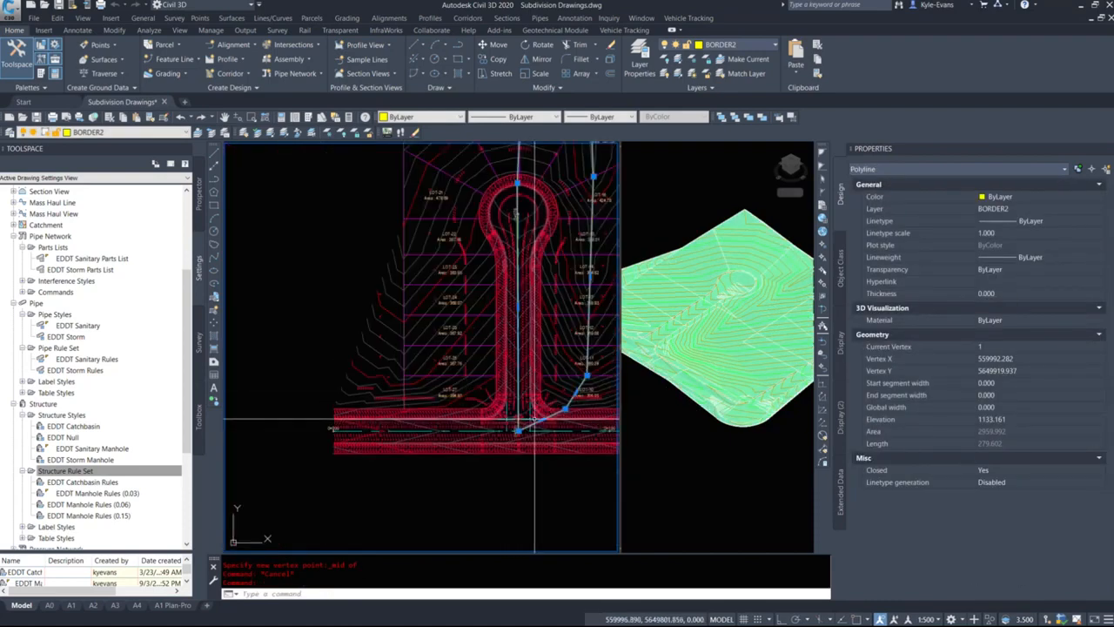
scroll(497, 442, up, 2)
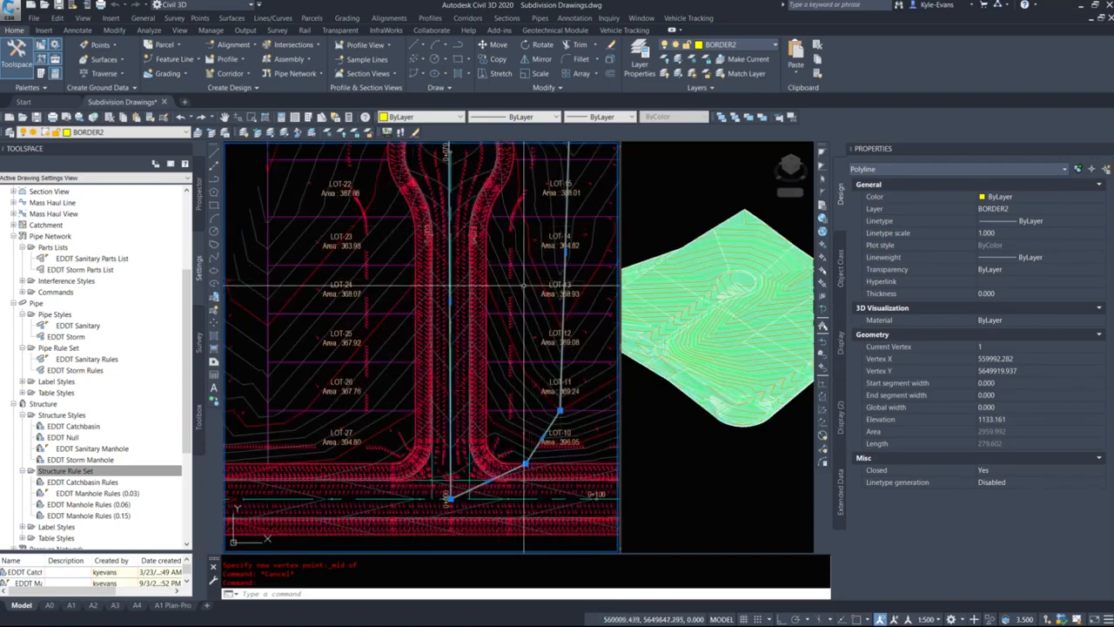
scroll(532, 472, down, 5)
key(Escape)
Step: Erase the closed boundary polyline around the lots east of the cul-de-sac
scroll(330, 249, up, 3)
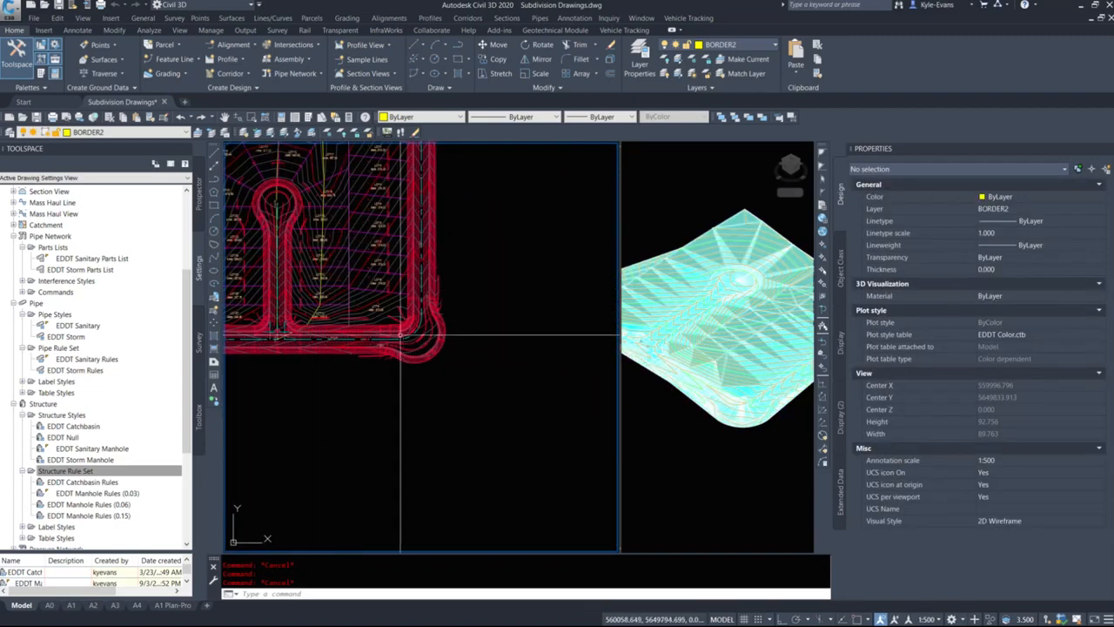
click(327, 248)
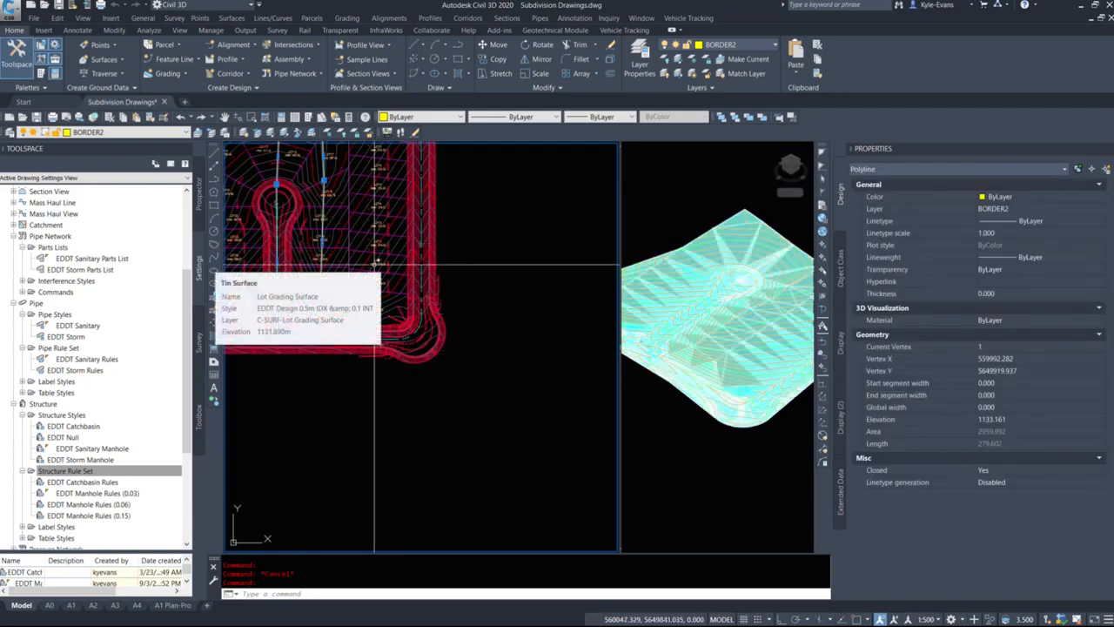
key(Escape)
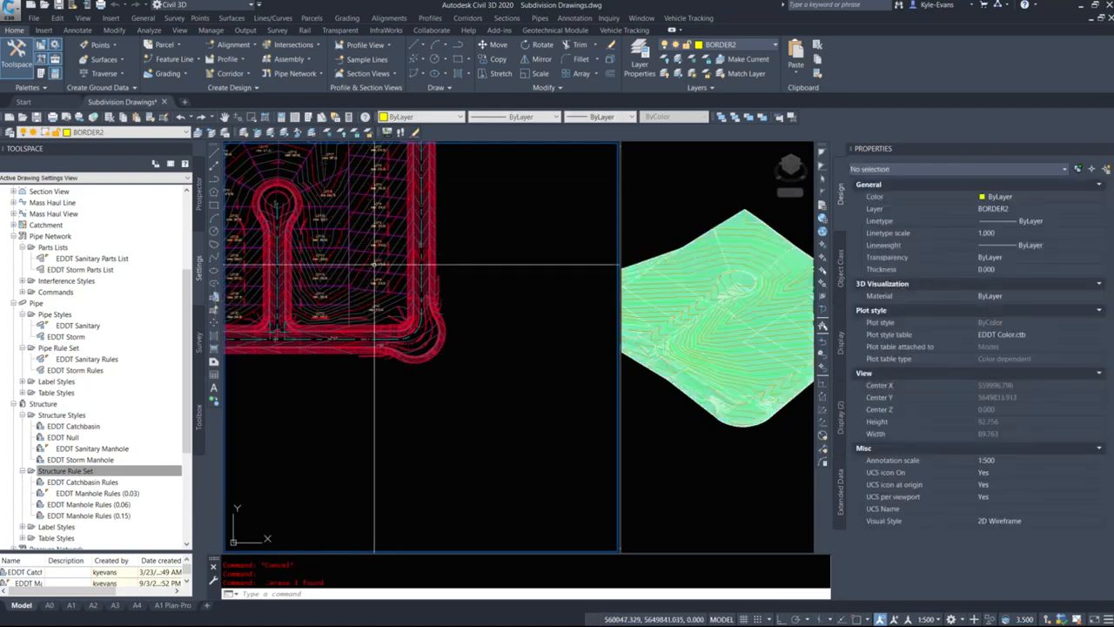
scroll(375, 264, up, 5)
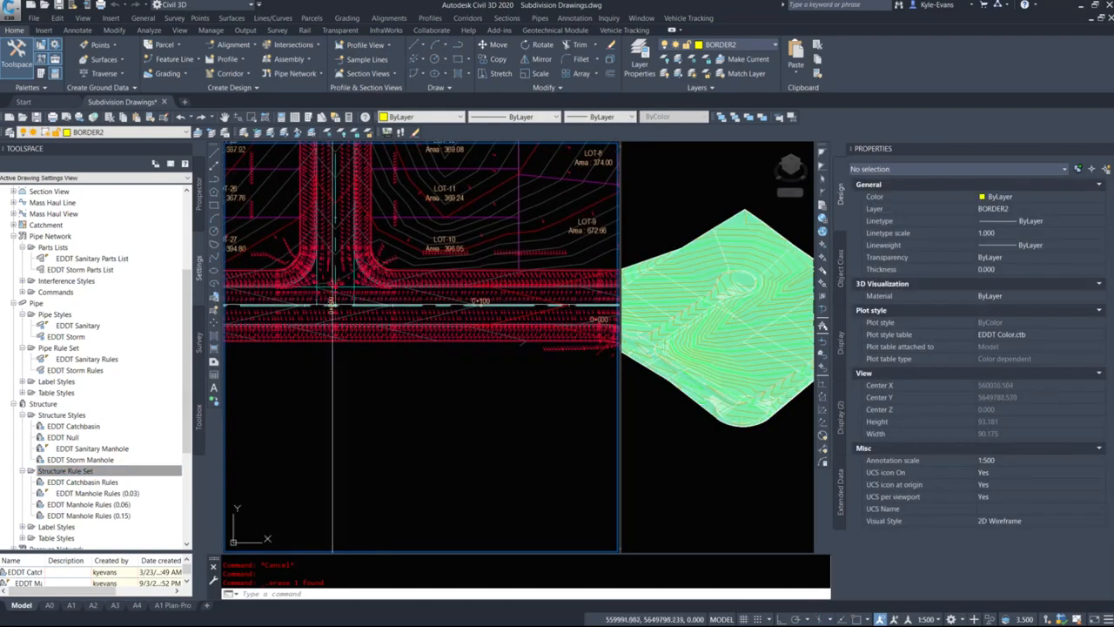
middle_drag(324, 300, 417, 302)
mouse_move(398, 332)
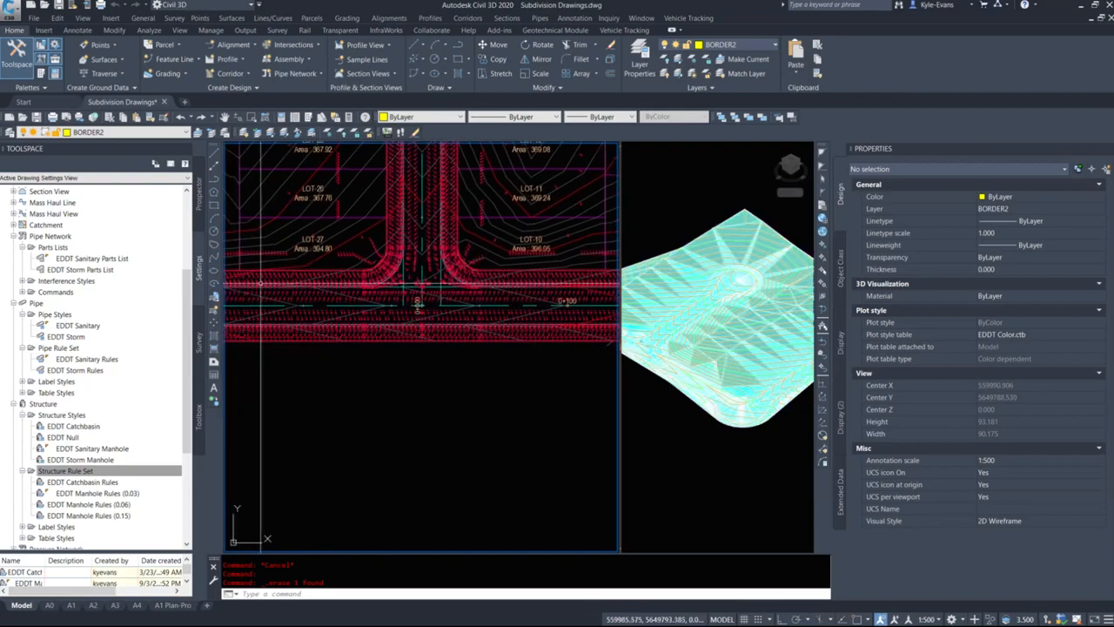
Step: Switch to the subdivision servicing guideline PDF in Acrobat and check the sanitary and storm offsets from the property line
key(alt+Tab)
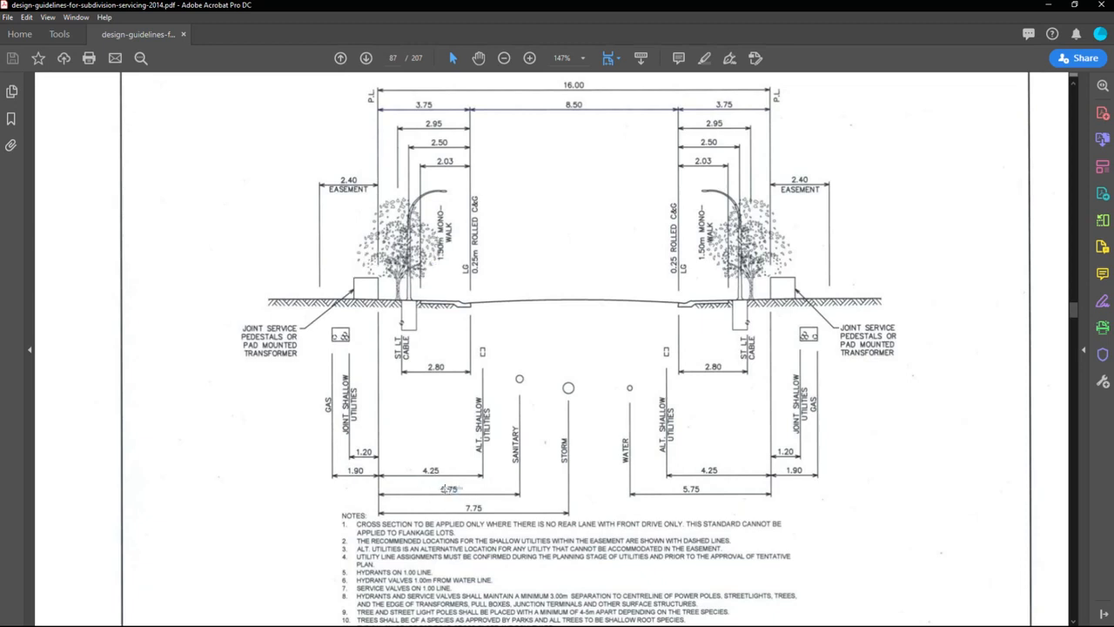
double_click(447, 488)
click(566, 448)
click(602, 447)
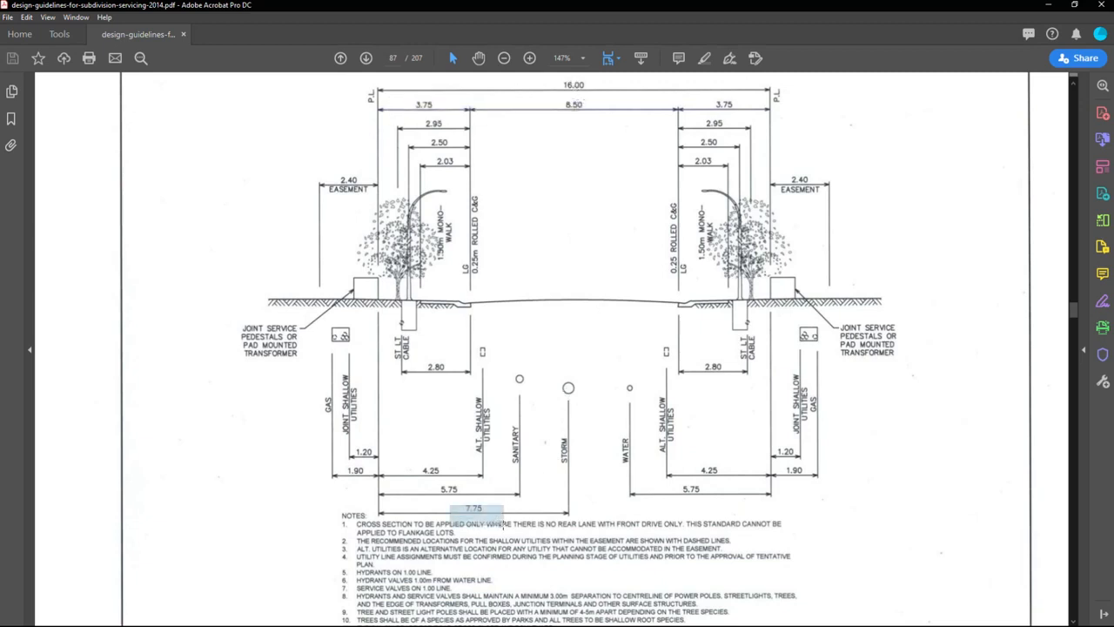
drag(510, 520, 512, 521)
scroll(647, 466, up, 1)
click(567, 417)
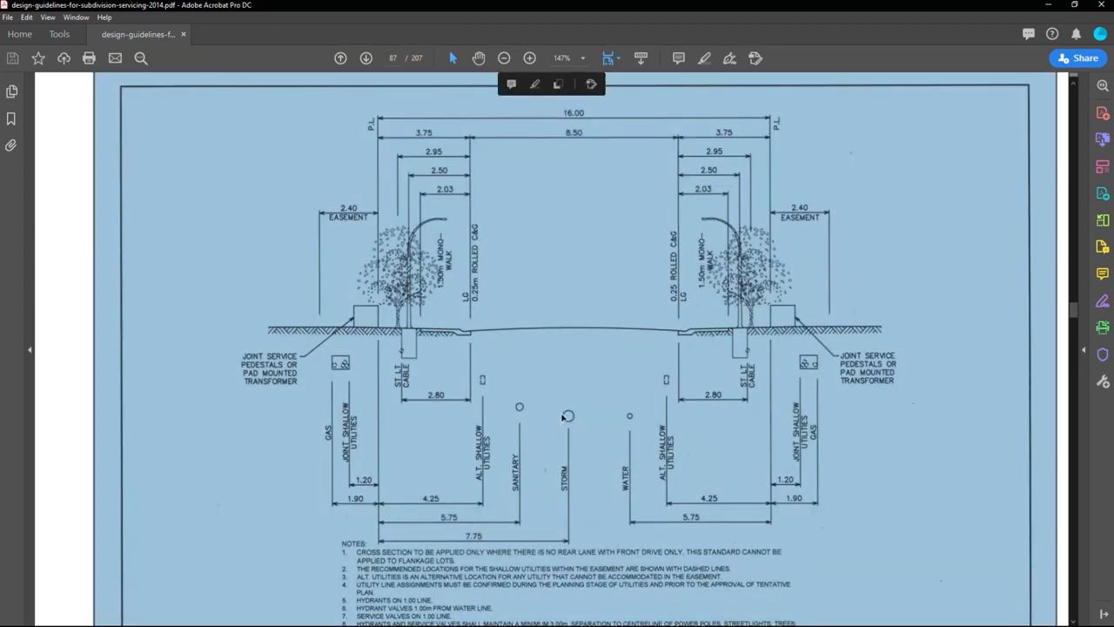
click(566, 414)
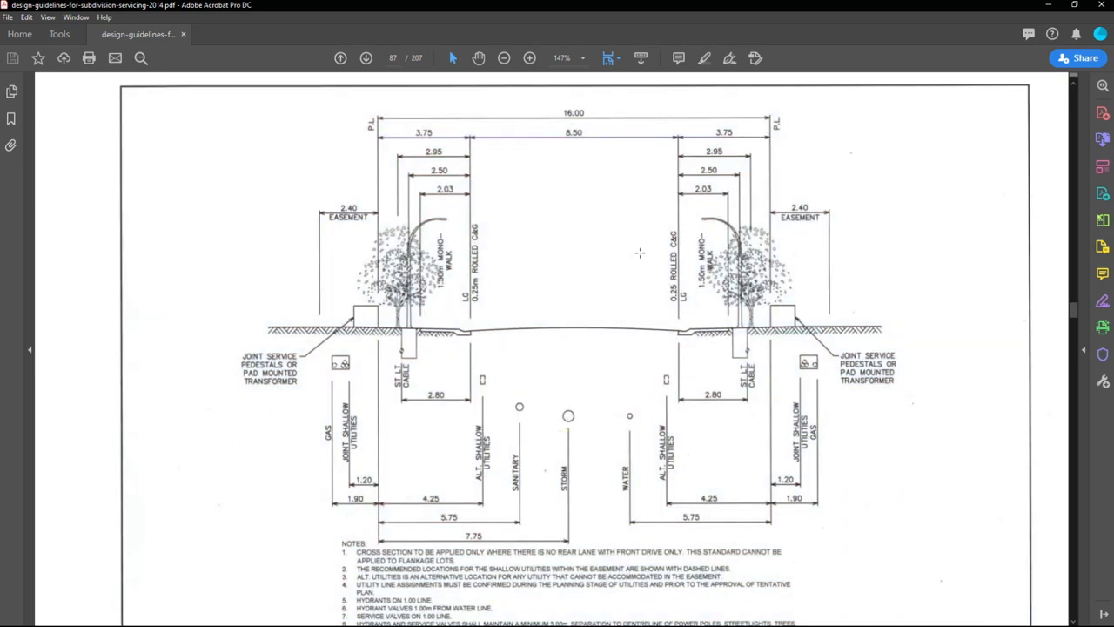
Step: Compare the storm line's offset with the water line's offset from the opposite property line in the road cross-section
scroll(579, 415, down, 1)
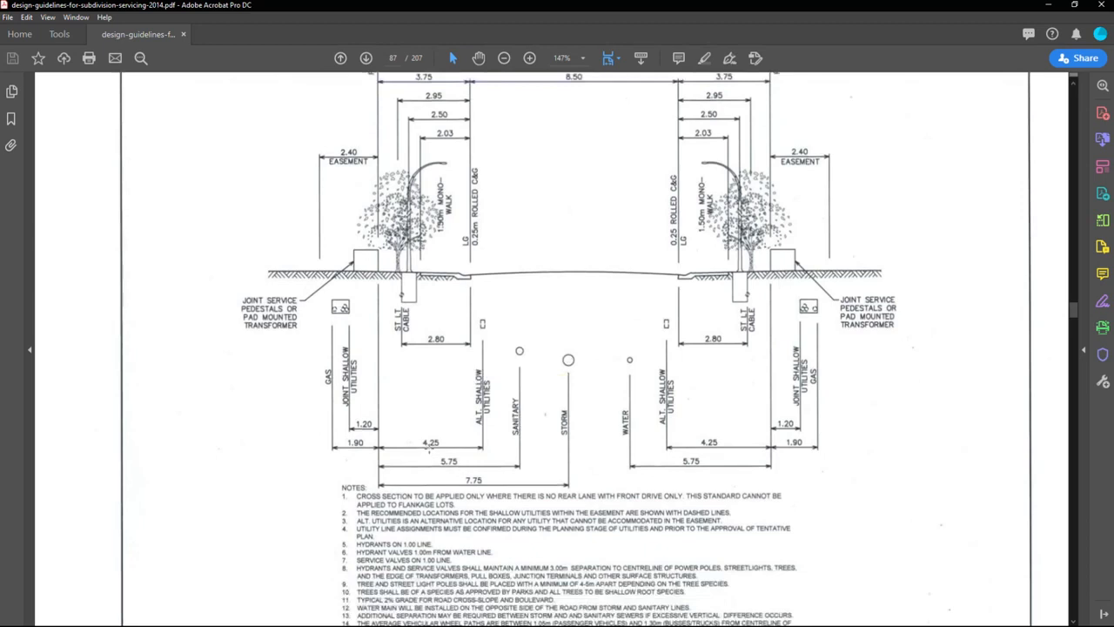
drag(483, 485, 499, 500)
click(708, 453)
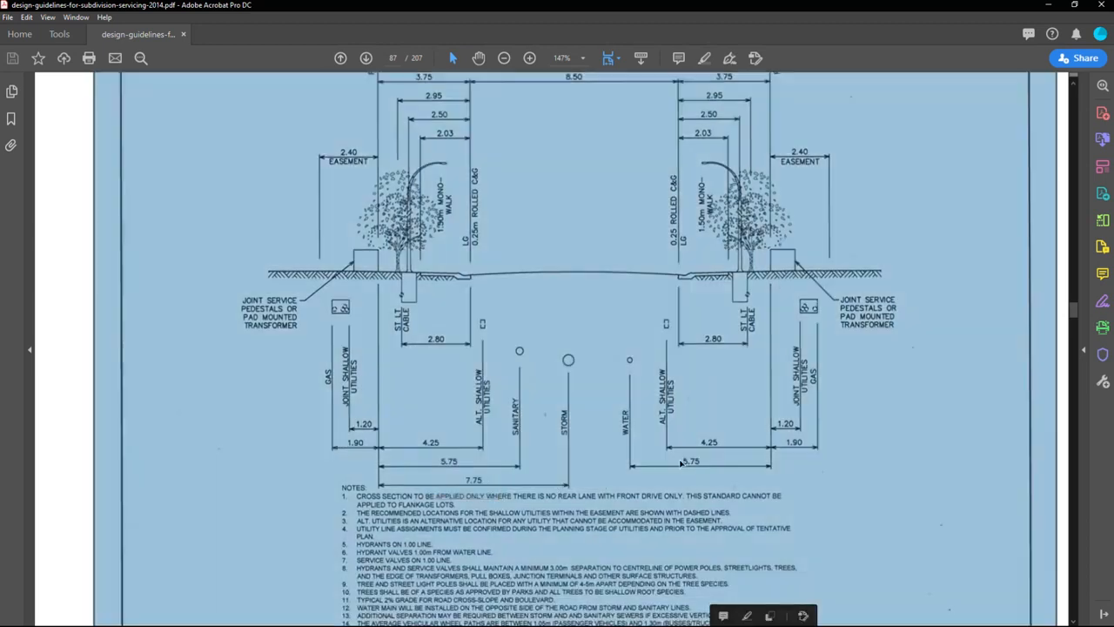
click(680, 465)
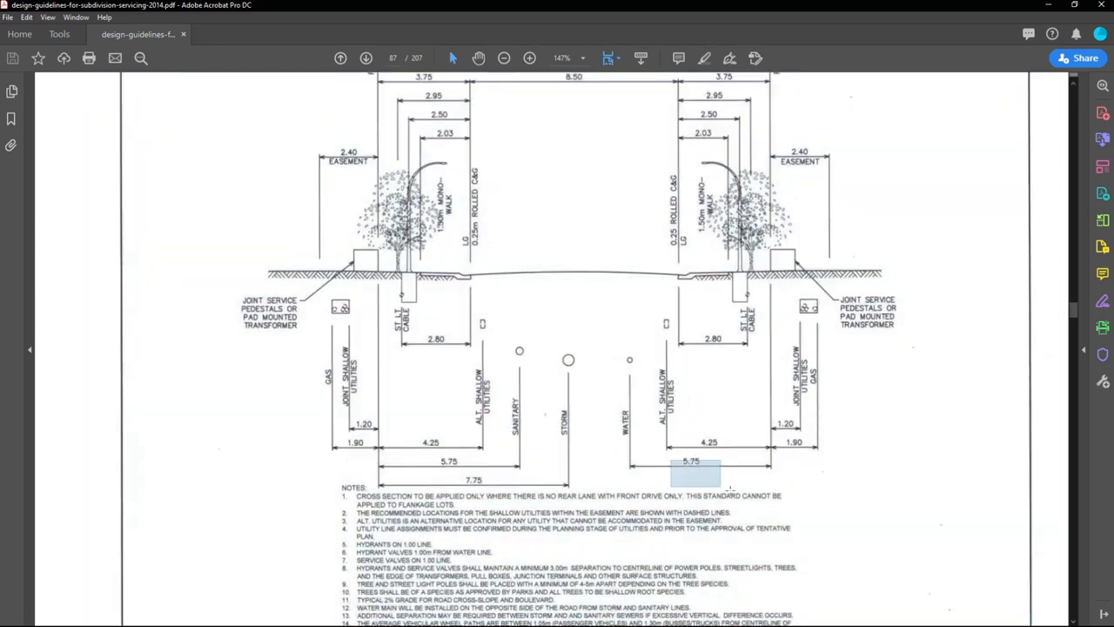
drag(730, 487, 734, 492)
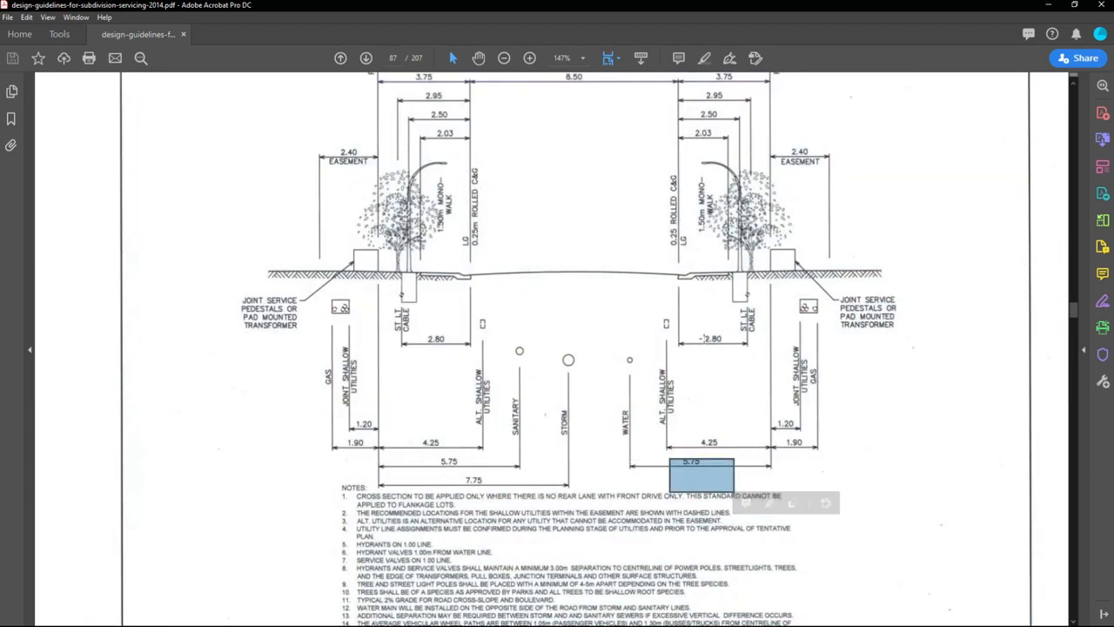
click(702, 339)
click(749, 84)
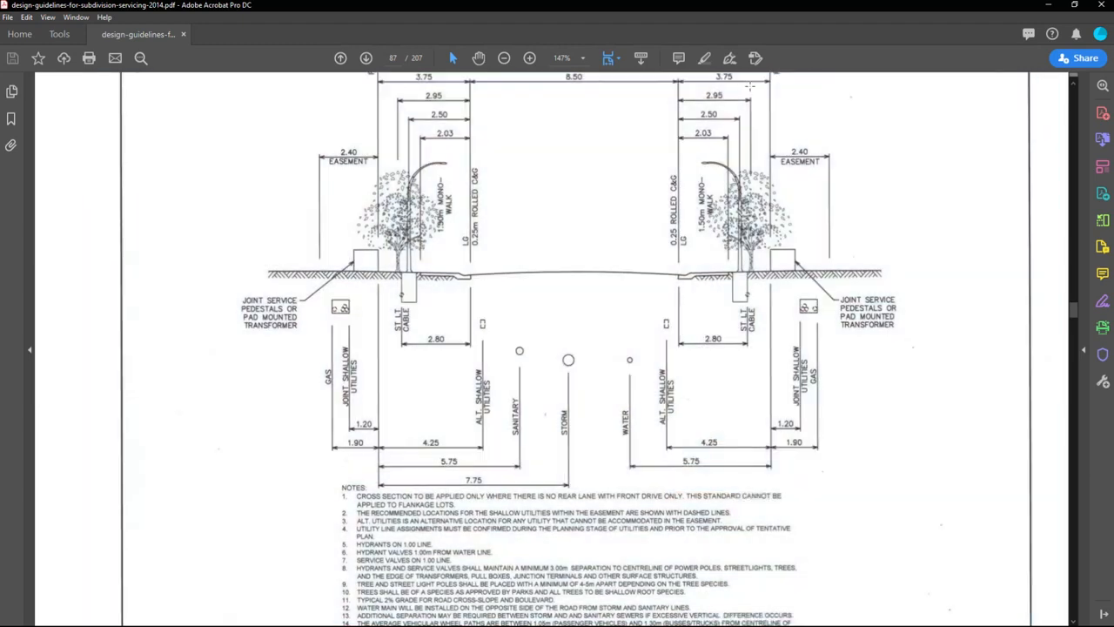
Step: Return to Civil 3D and examine the Main Through Road alignment and frontages around the cul-de-sac intersection
click(1050, 6)
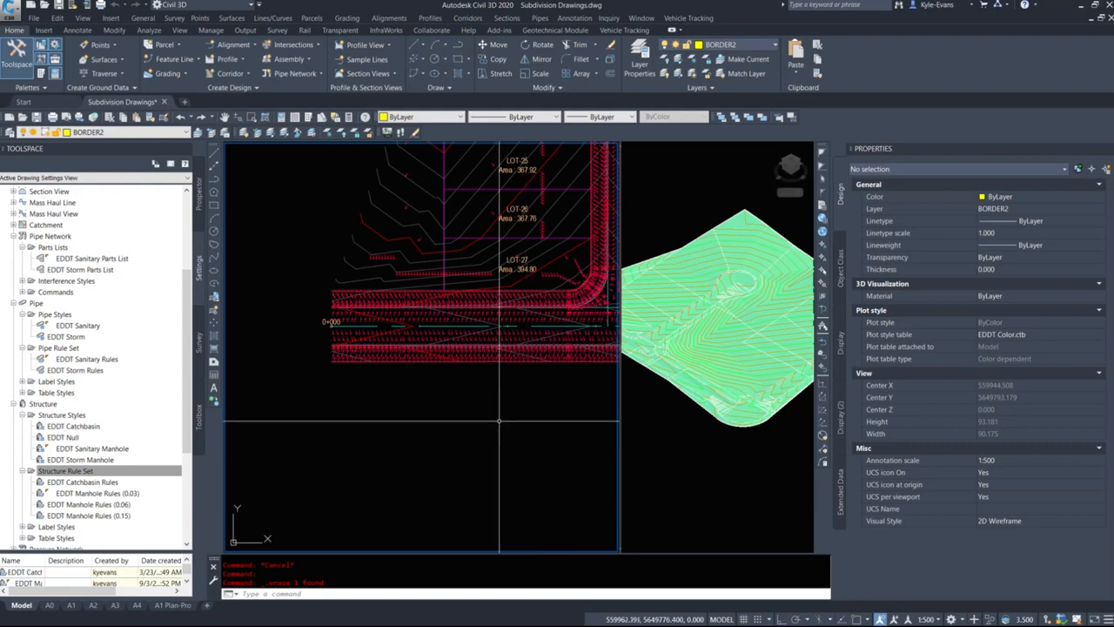
middle_drag(492, 417, 359, 426)
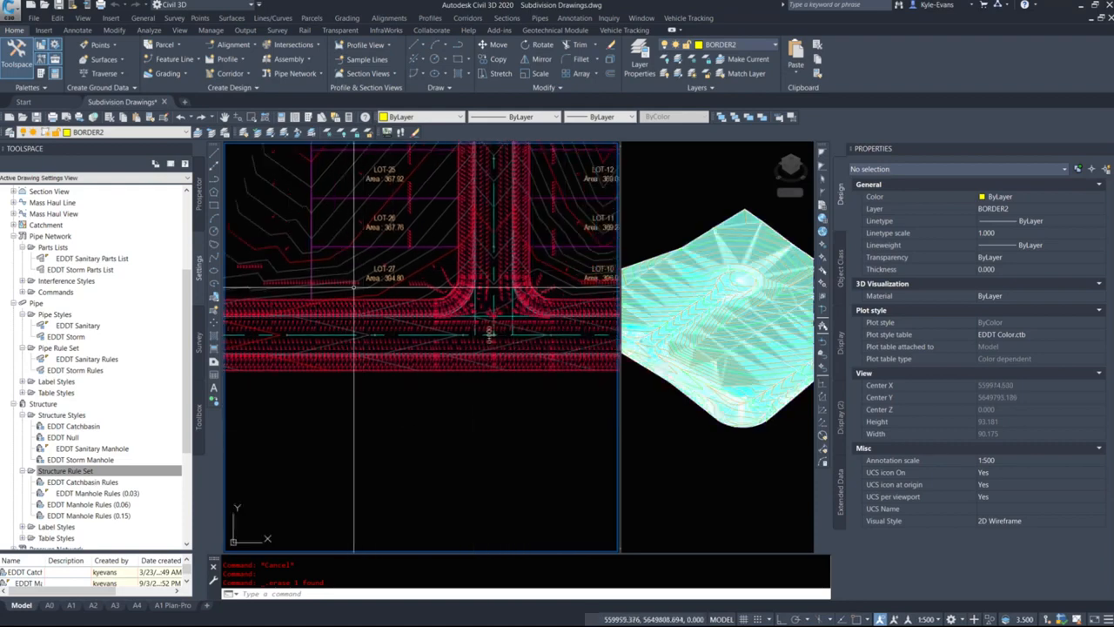
mouse_move(355, 285)
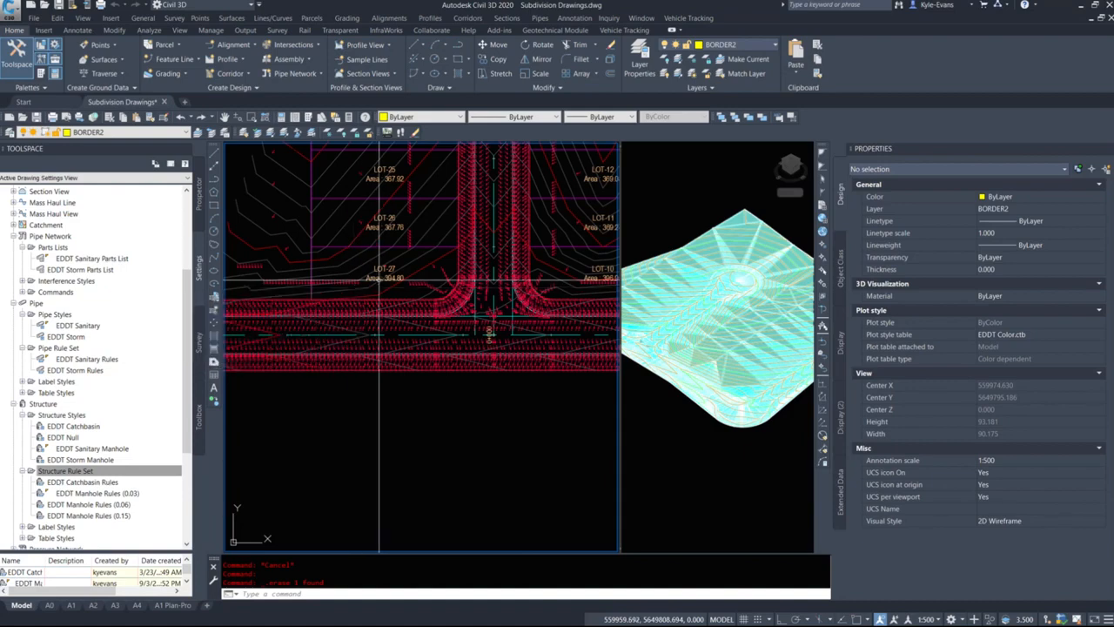
click(412, 334)
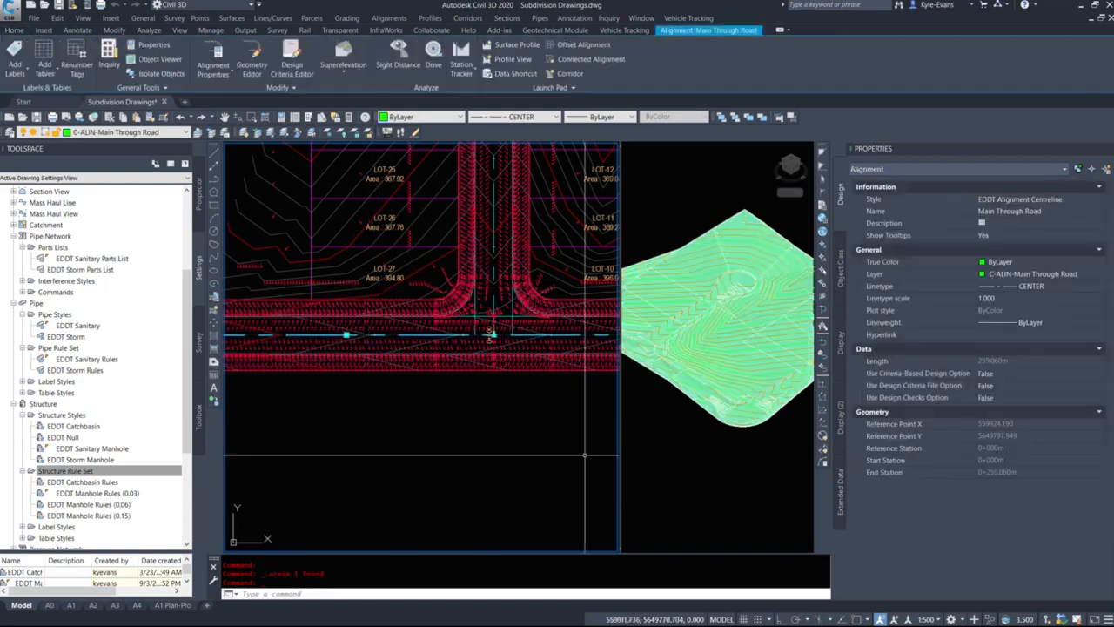
key(Escape)
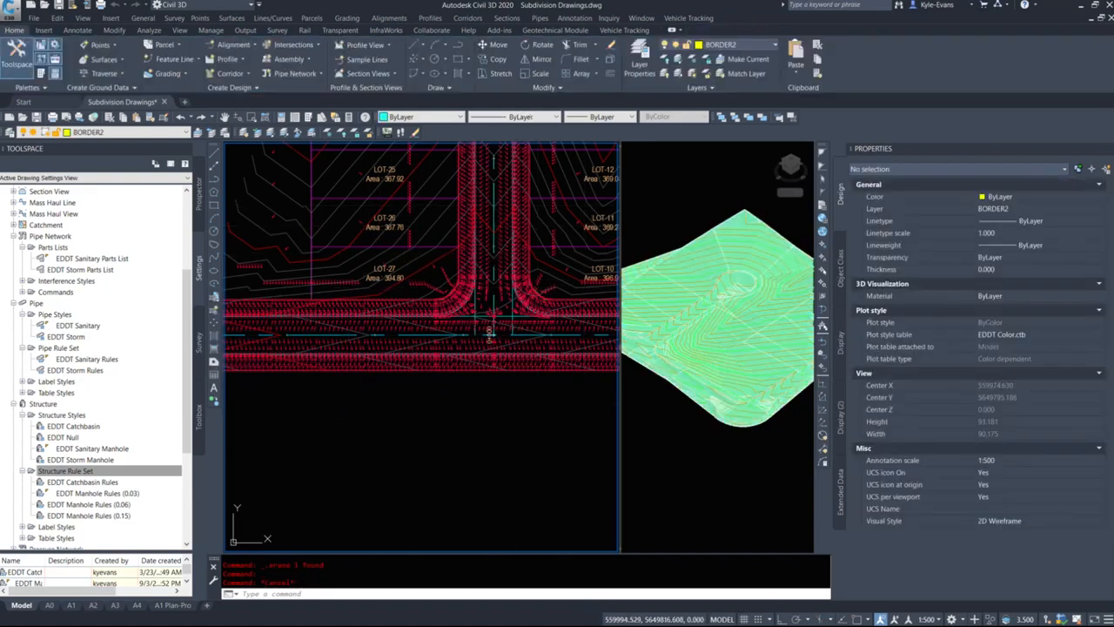
click(564, 280)
key(Escape)
key(Escape)
Step: Set an offset distance of 0.25 m and try to offset the Main Through Road alignment at its bend toward the outer side
middle_drag(531, 381, 321, 395)
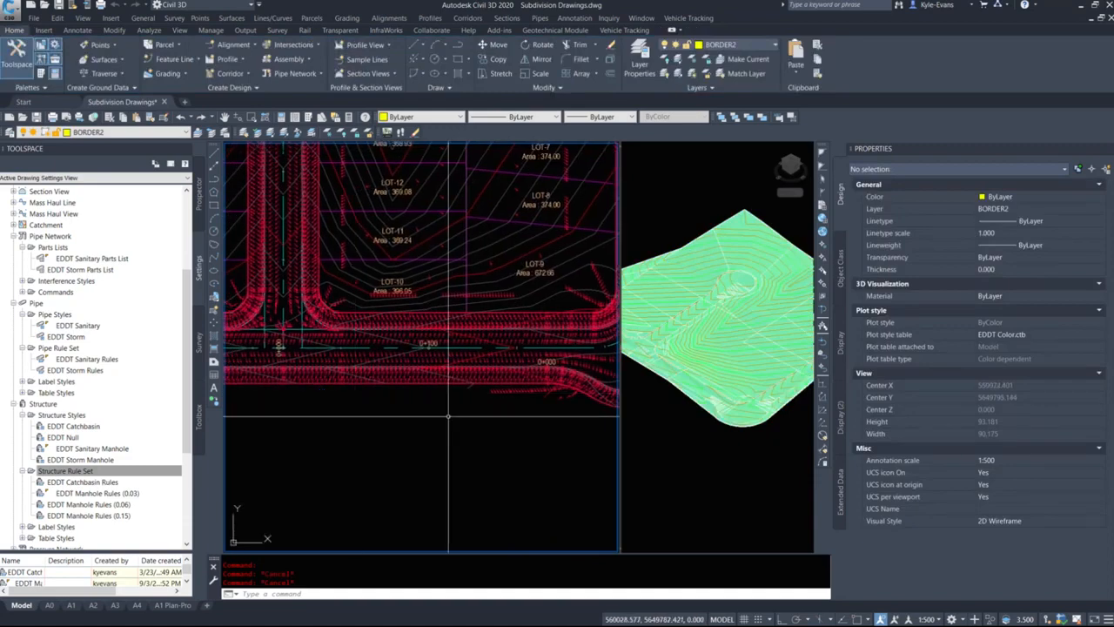
text(offset)
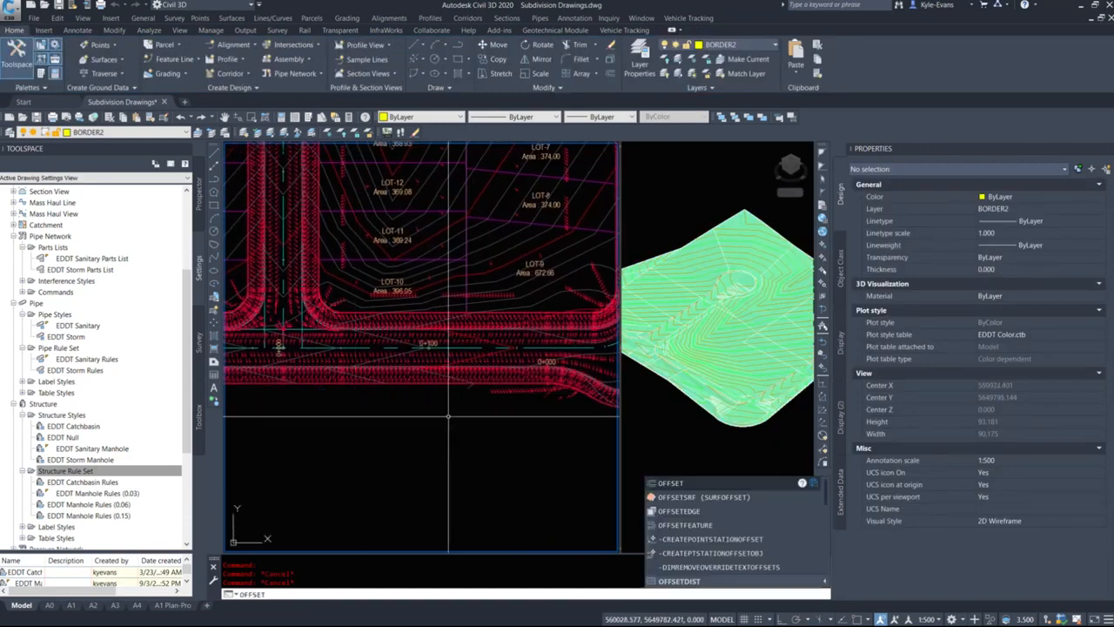
key(Return)
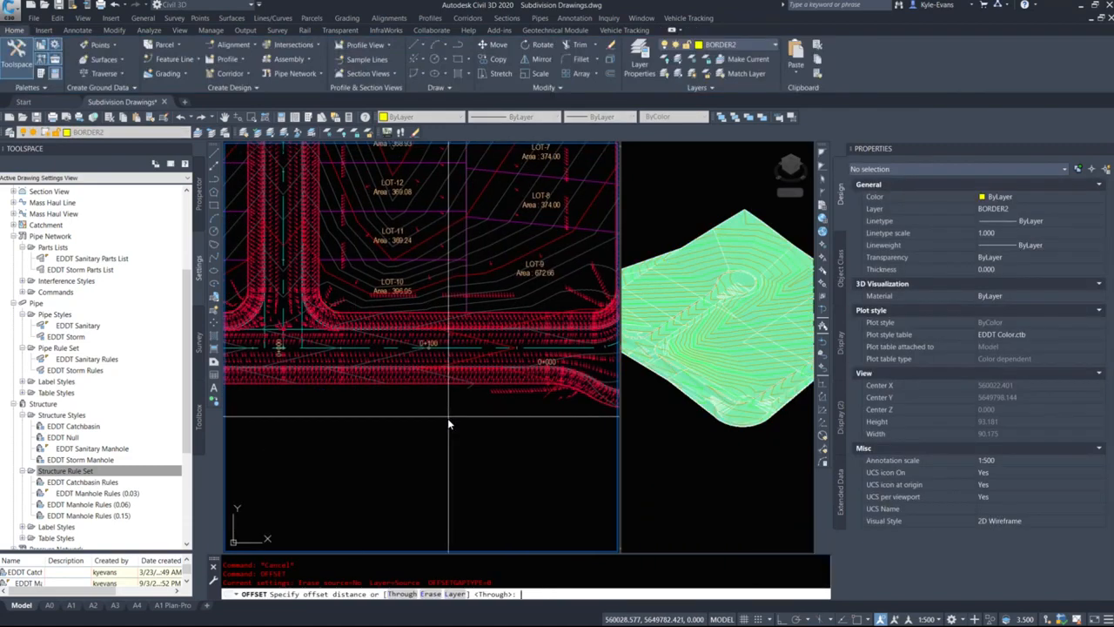
text(.25)
key(Return)
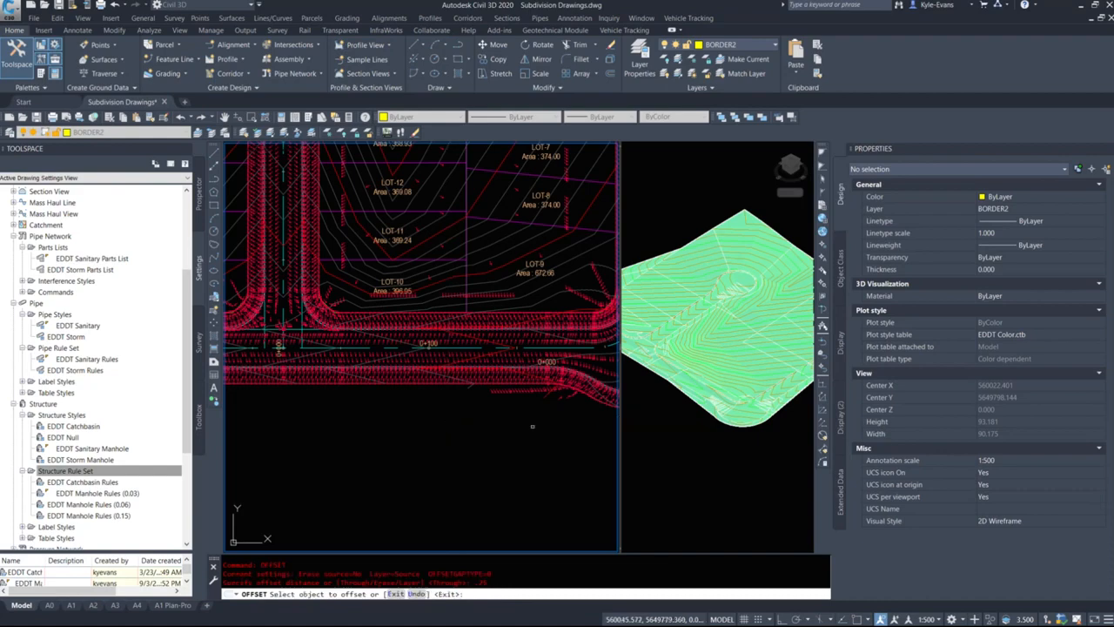
middle_drag(449, 424, 347, 408)
scroll(491, 324, up, 4)
click(515, 351)
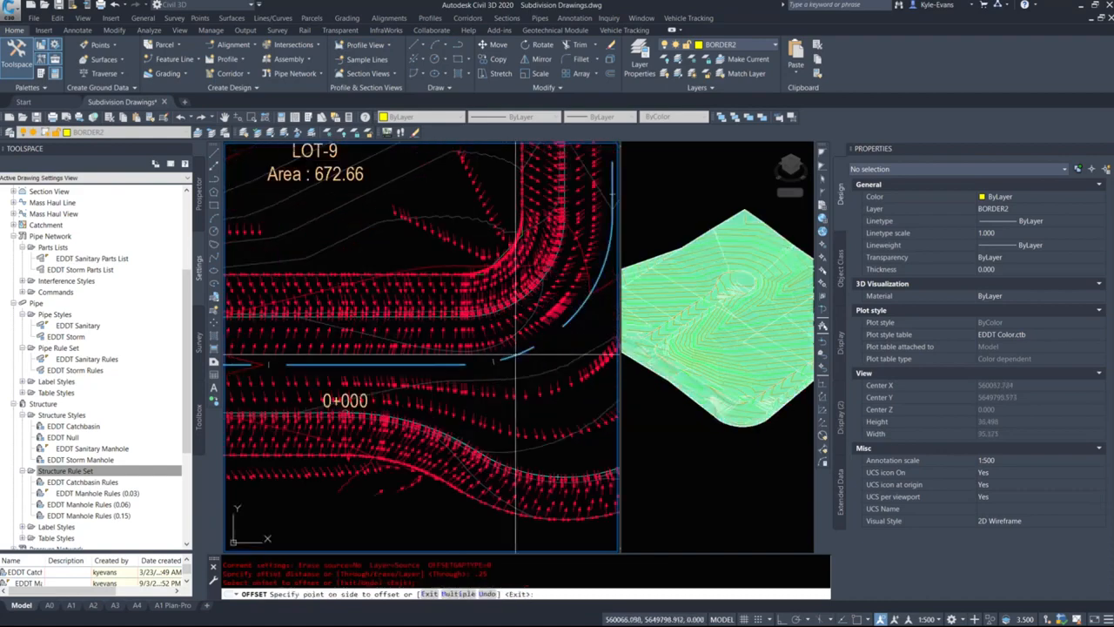
click(533, 413)
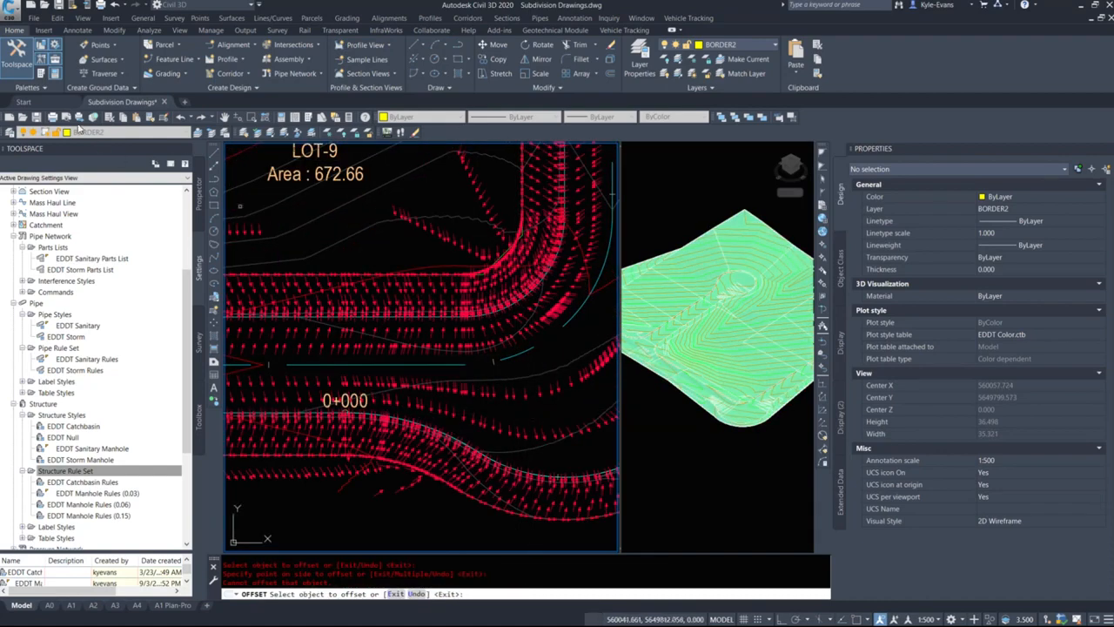
Step: Offset the cul-de-sac road's centreline 0.25 m to the east
scroll(458, 465, down, 8)
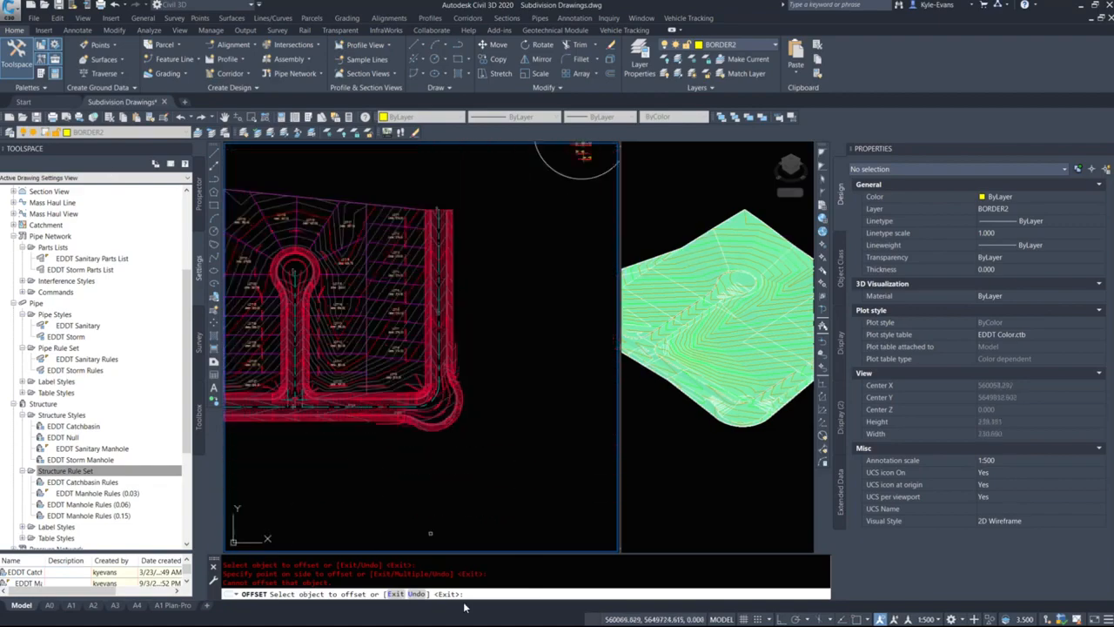
middle_drag(252, 324, 370, 363)
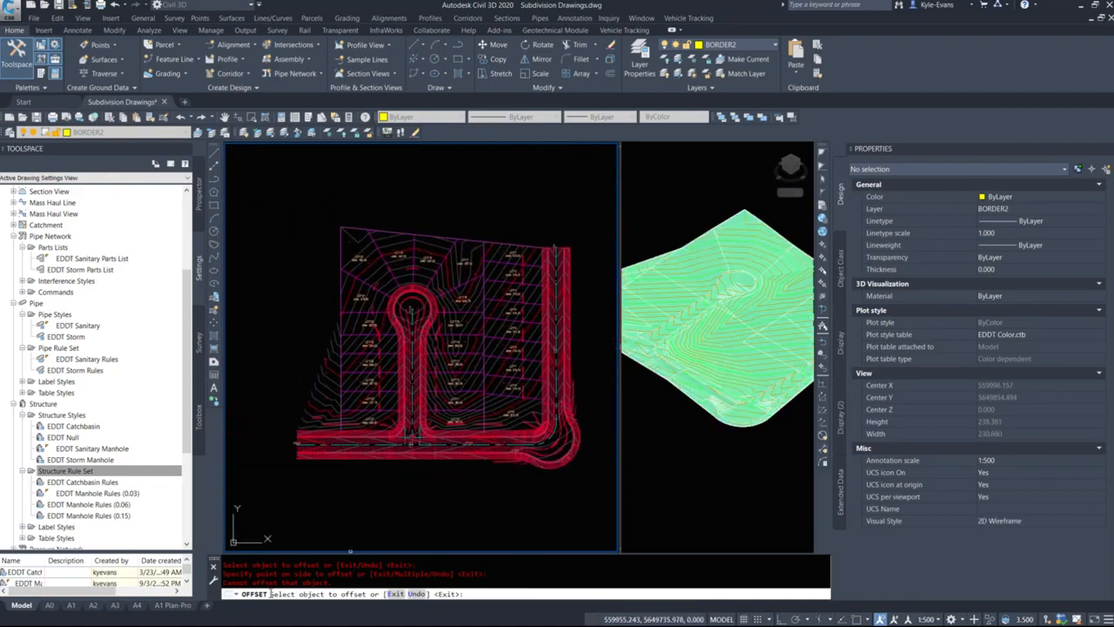
scroll(484, 308, up, 6)
middle_drag(306, 315, 511, 327)
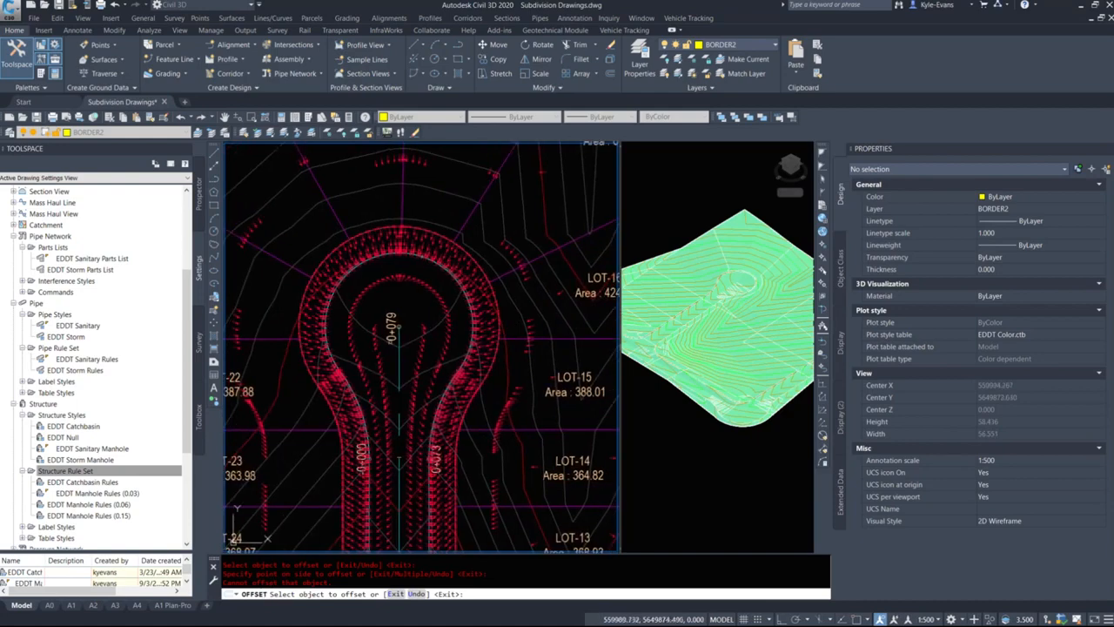
click(400, 351)
click(423, 350)
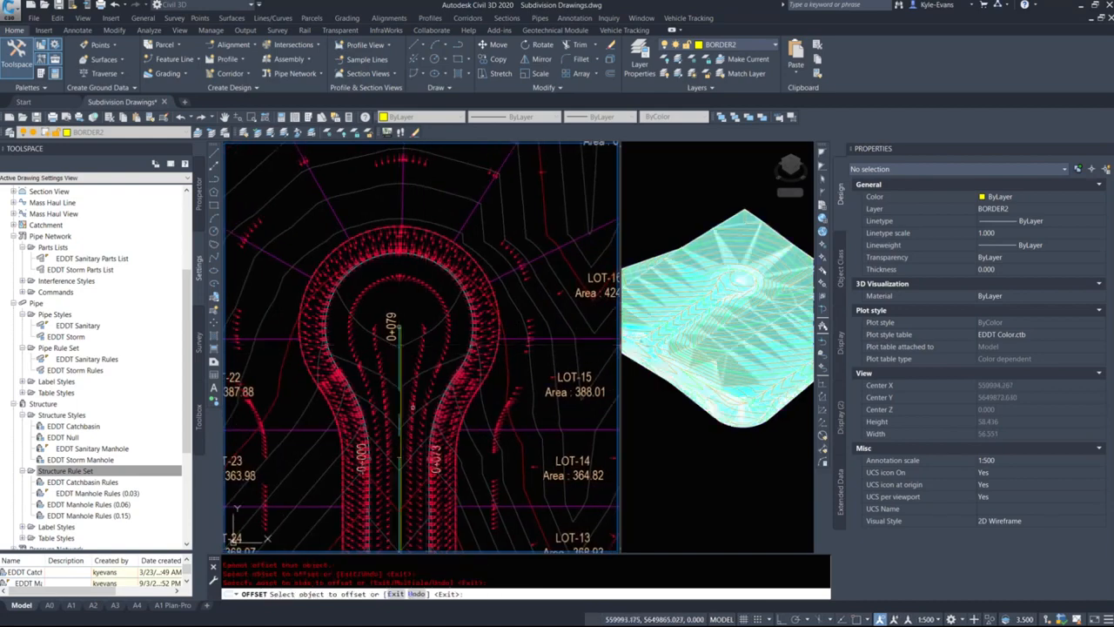
key(Escape)
key(Escape)
Step: Start a polyline at the Main Through Road alignment's west endpoint and run it straight to the start of the bend
text(pl)
key(Return)
scroll(392, 267, down, 6)
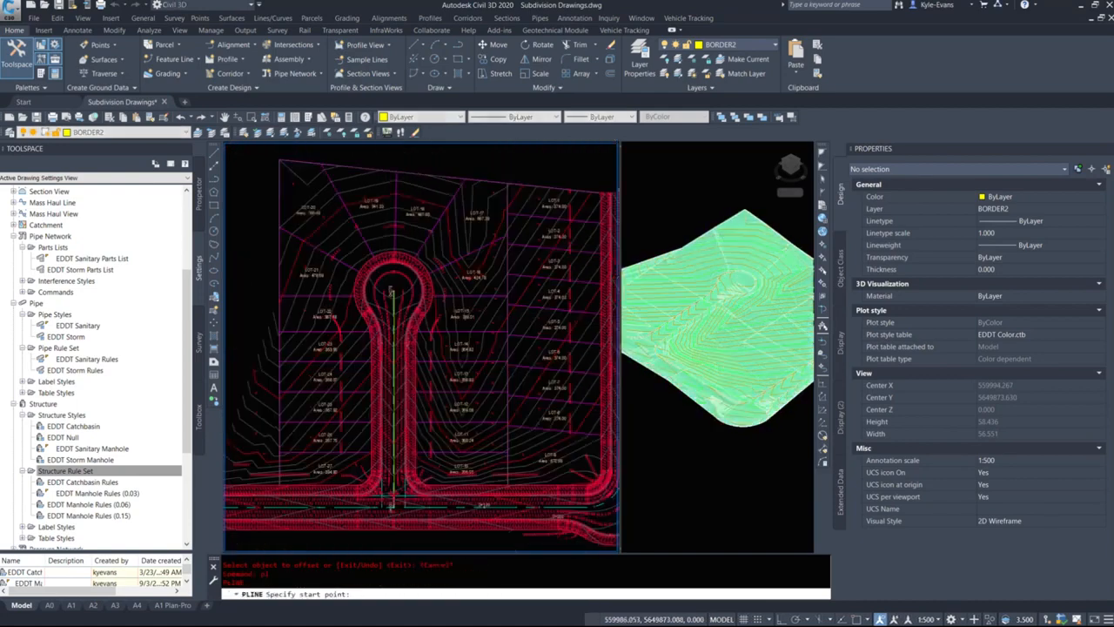
scroll(324, 438, up, 6)
middle_drag(303, 399, 362, 403)
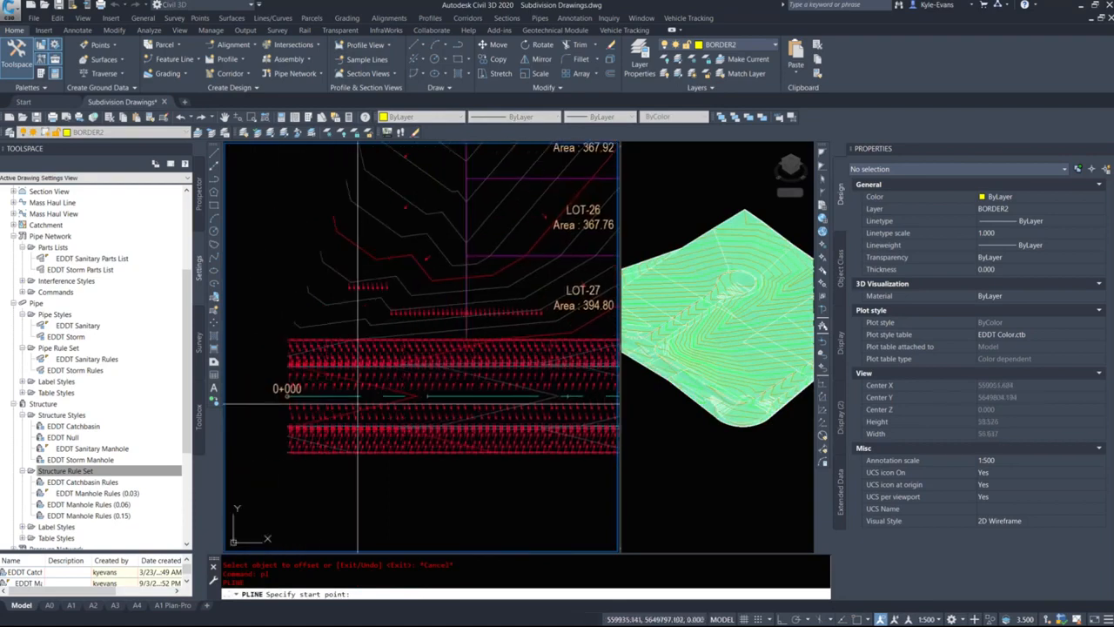
shift+right_click(325, 405)
key(e)
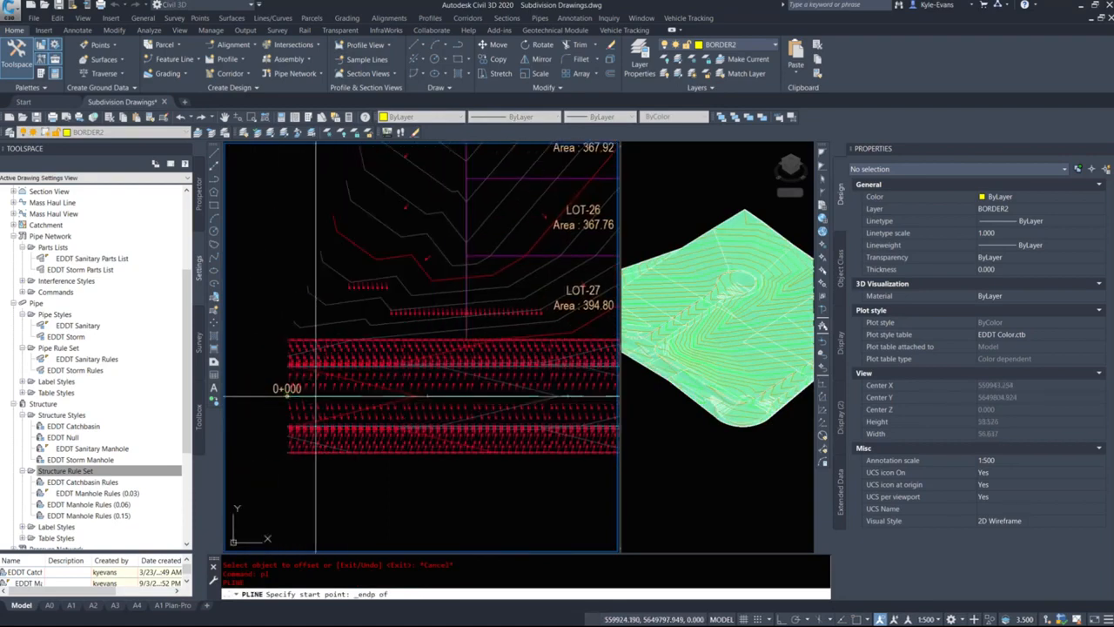
click(288, 396)
scroll(253, 412, down, 6)
shift+right_click(507, 420)
key(e)
scroll(508, 416, up, 7)
click(533, 392)
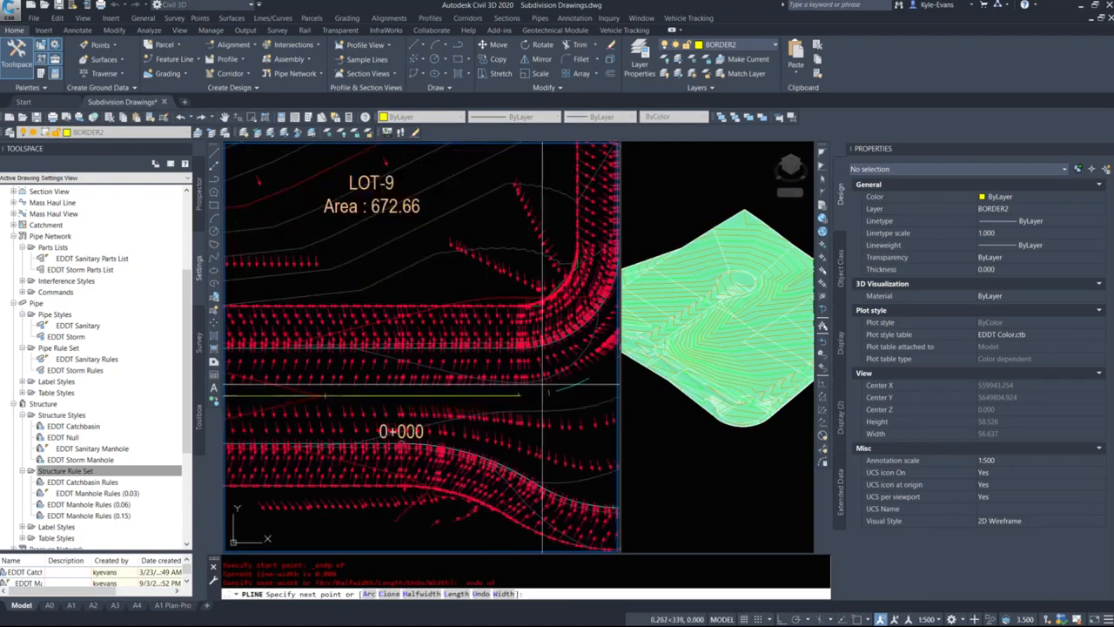
Step: Continue the polyline with an arc around the bend to the endpoint where the alignment turns straight north
middle_drag(578, 341, 236, 433)
middle_drag(317, 442, 435, 387)
scroll(435, 388, down, 2)
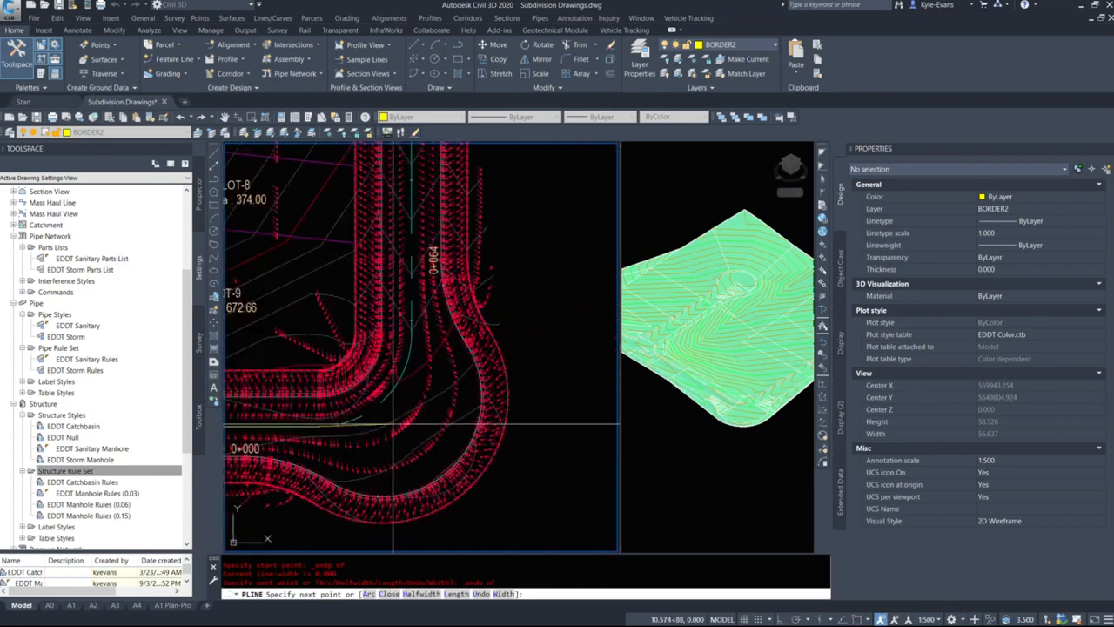
text(a)
key(Return)
shift+right_click(406, 353)
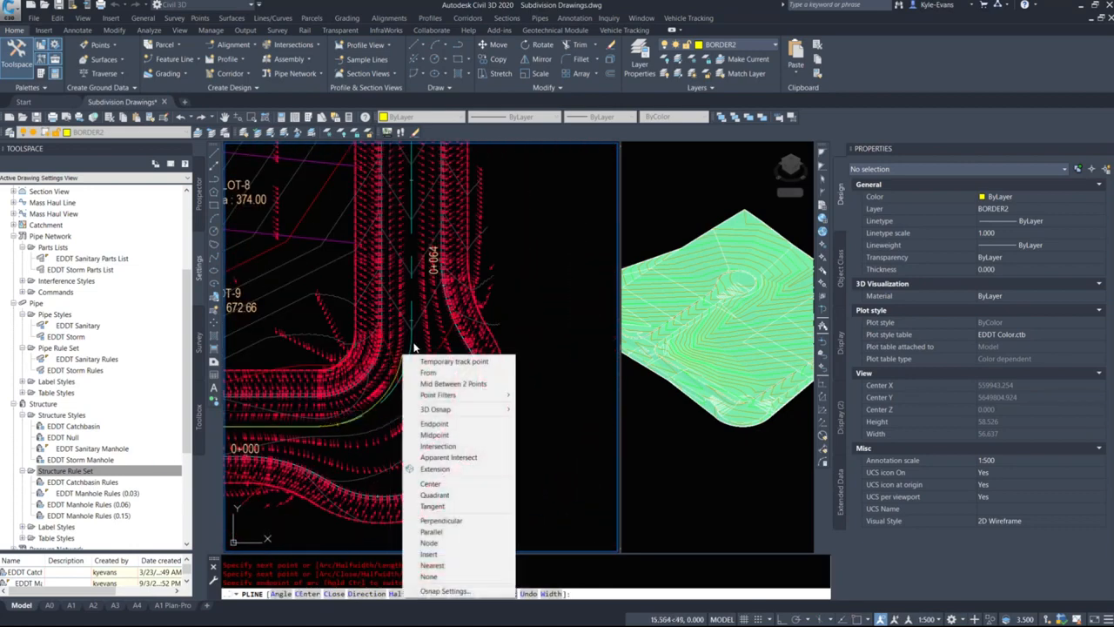
key(e)
click(421, 354)
Step: Finish the polyline with a straight segment to the alignment's north endpoint at station 0+259
scroll(436, 381, down, 3)
key(Return)
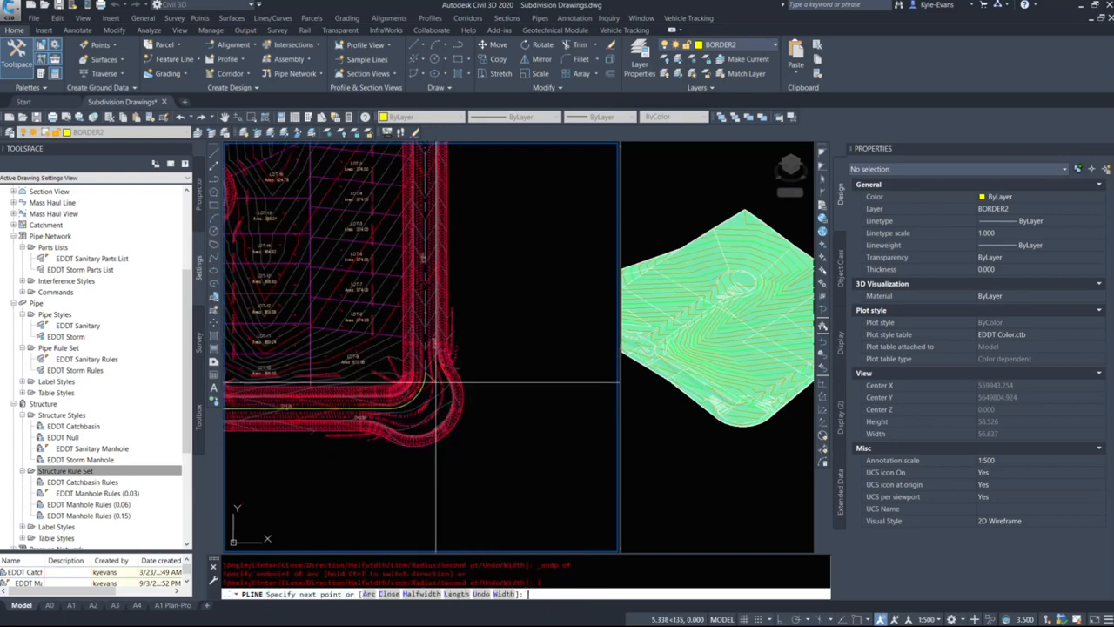
middle_drag(499, 325, 482, 476)
shift+right_click(389, 253)
key(e)
scroll(401, 249, up, 5)
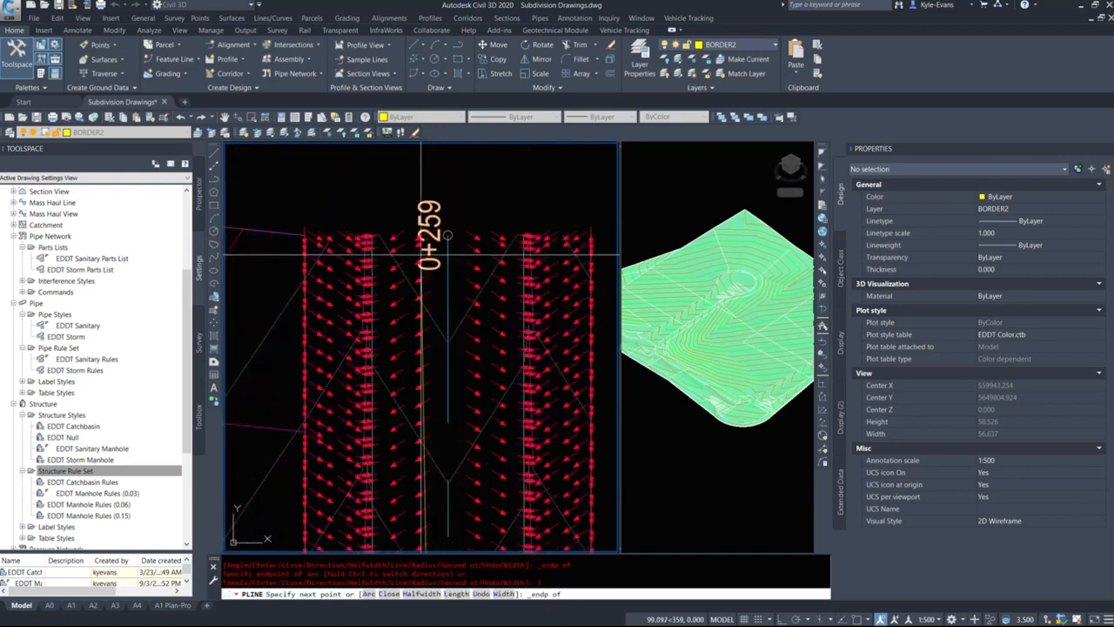
click(447, 249)
key(Escape)
Step: Fillet the two straight segments of the Main Through Road polyline with radius 0 to replace the arc with a square corner
scroll(500, 231, down, 7)
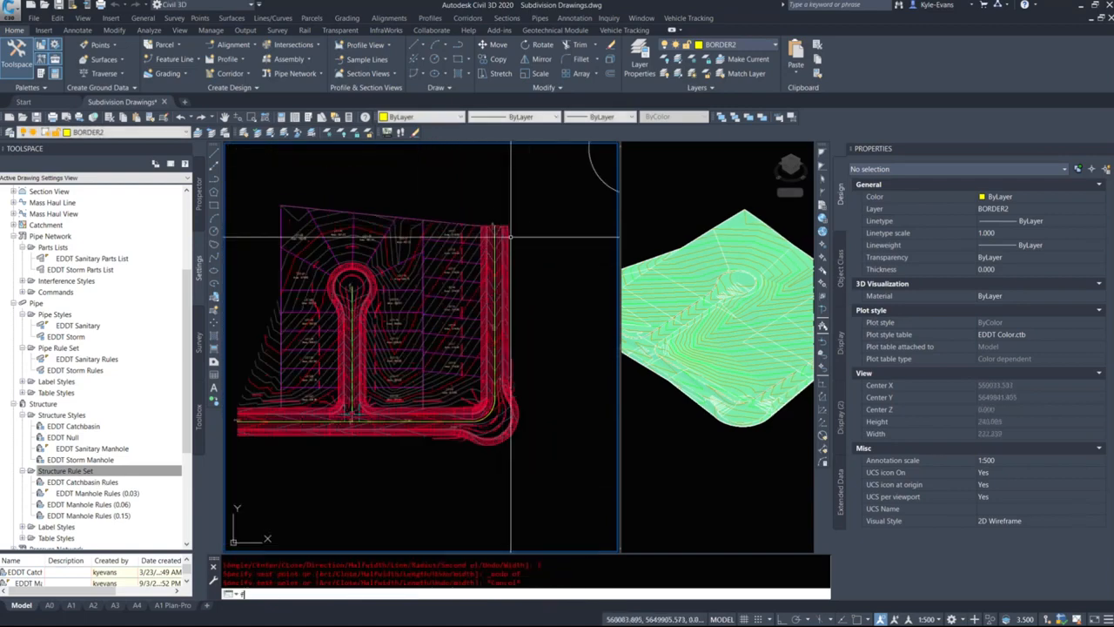
text(fillet)
key(Return)
text(r)
key(Return)
text(0)
key(Return)
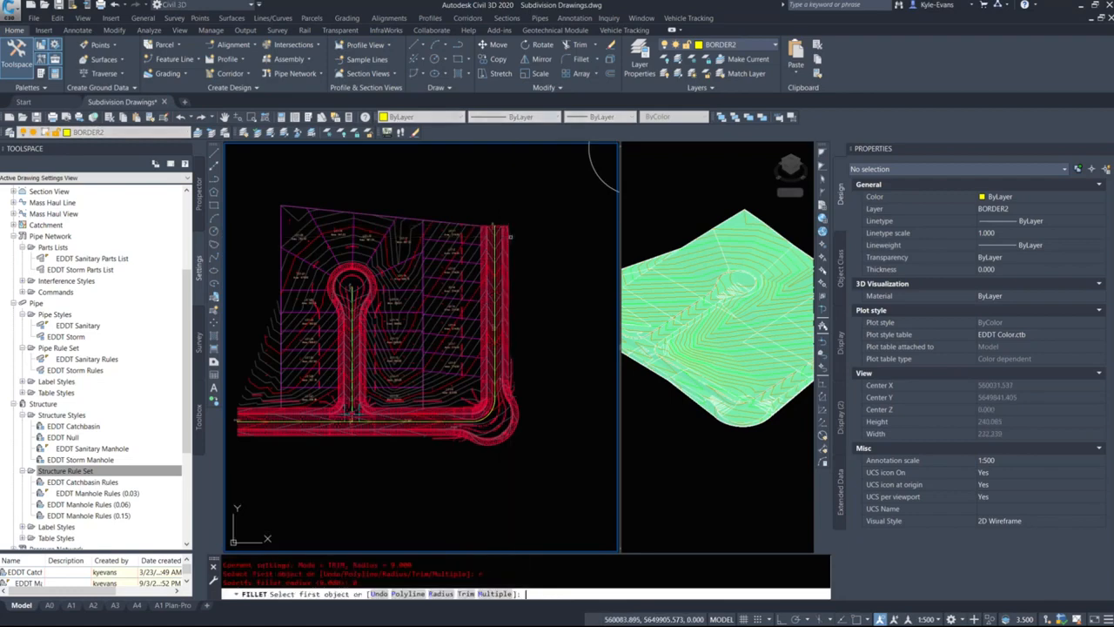
click(454, 425)
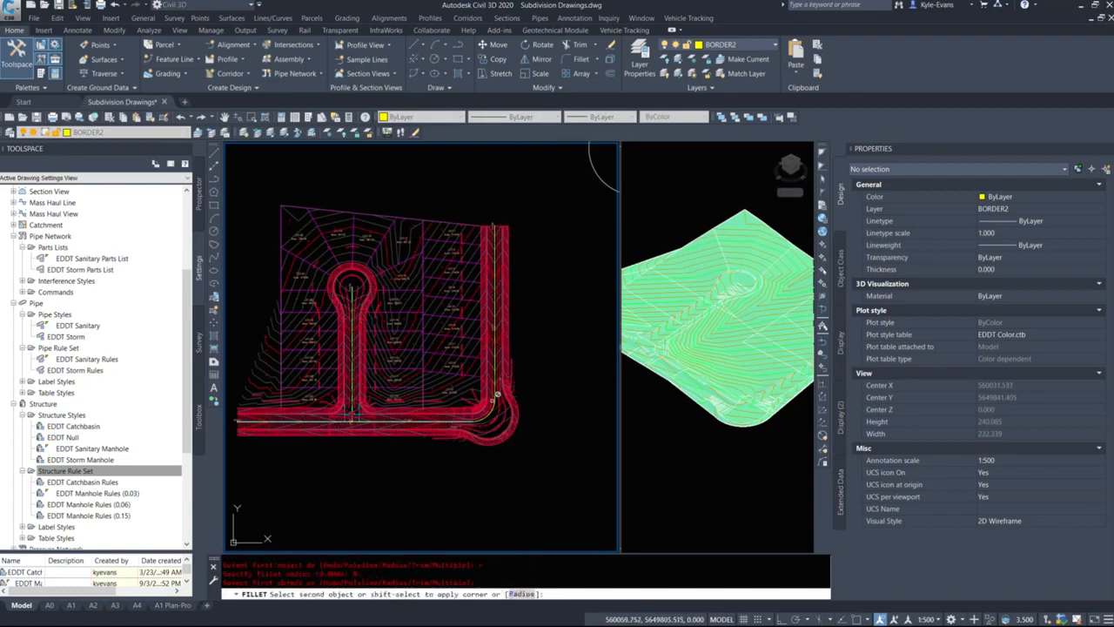
click(495, 375)
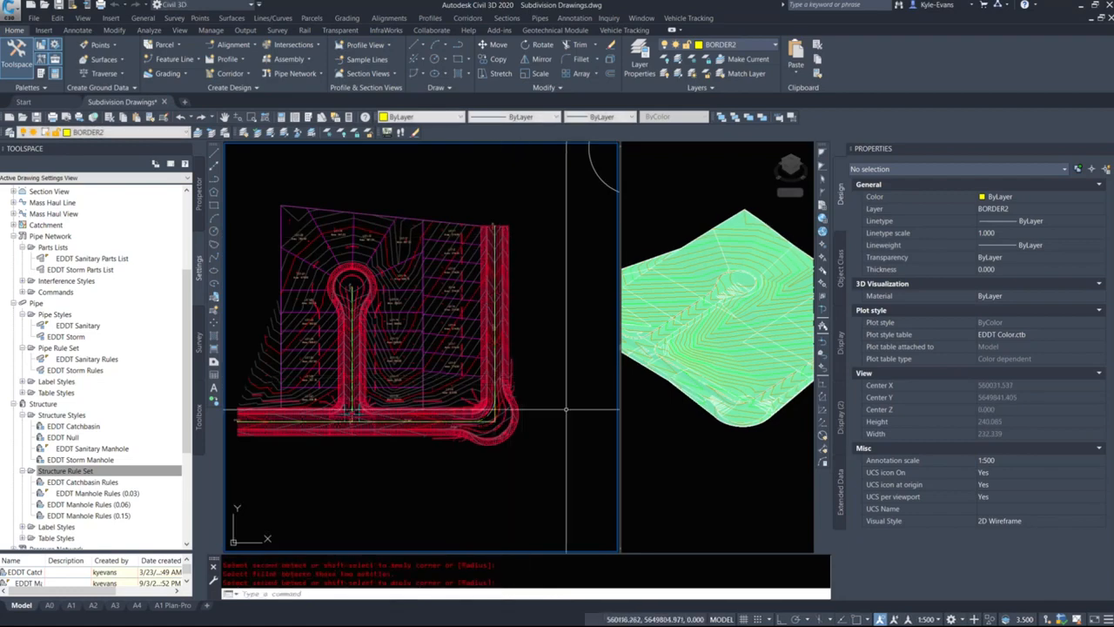
Step: Offset the squared Main Through Road polyline 0.25 m to the outer side of the bend
text(offset)
key(Return)
text(25)
key(Return)
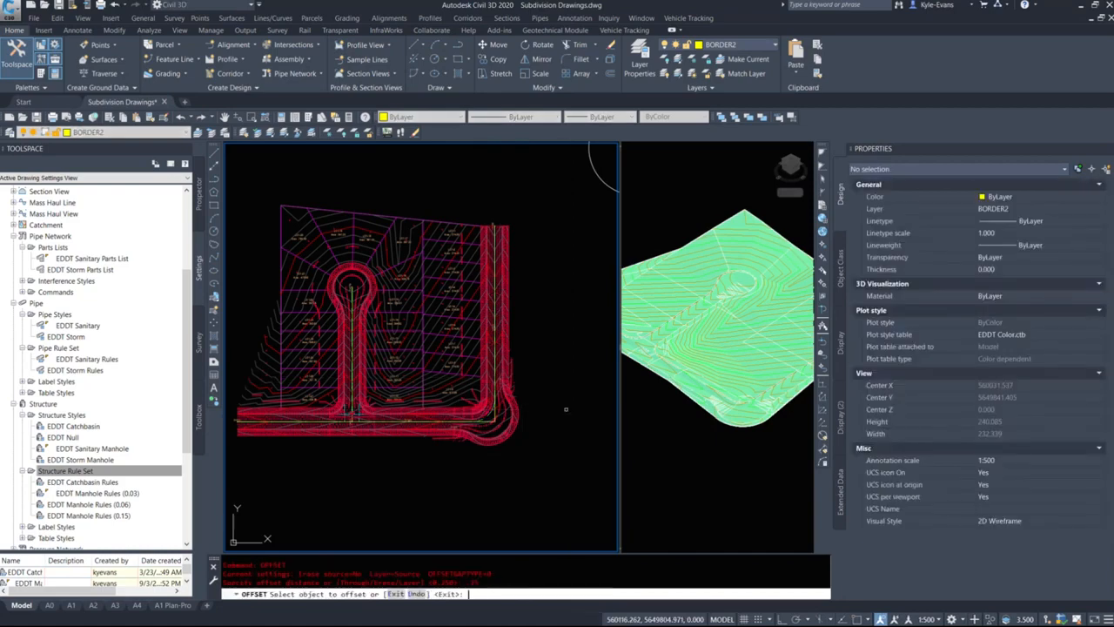
scroll(501, 428, up, 8)
click(375, 337)
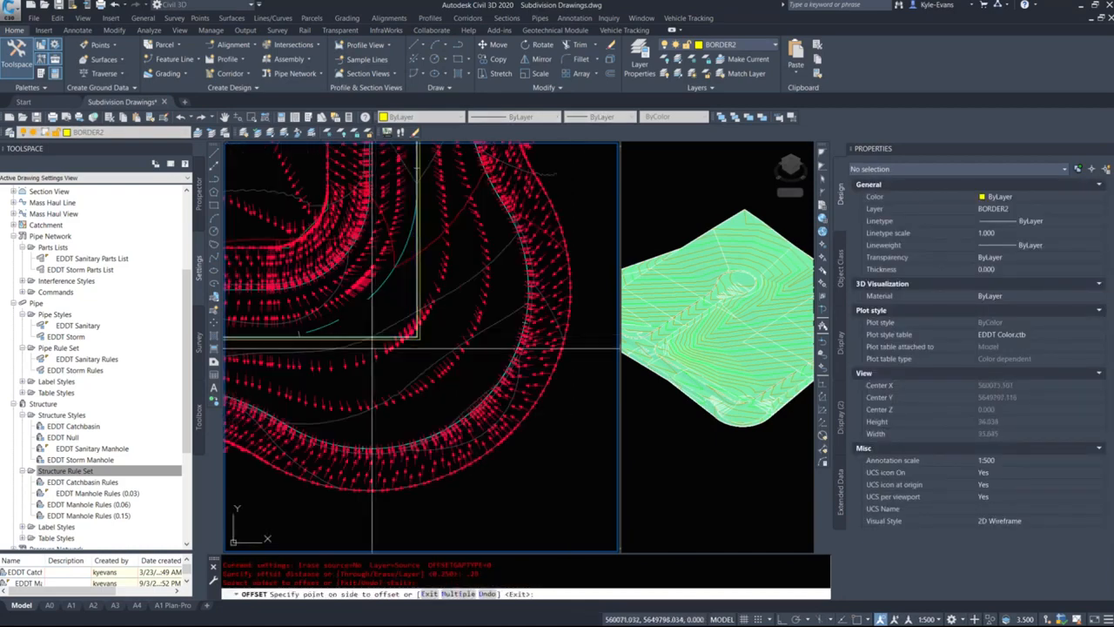
click(374, 355)
key(Escape)
click(381, 337)
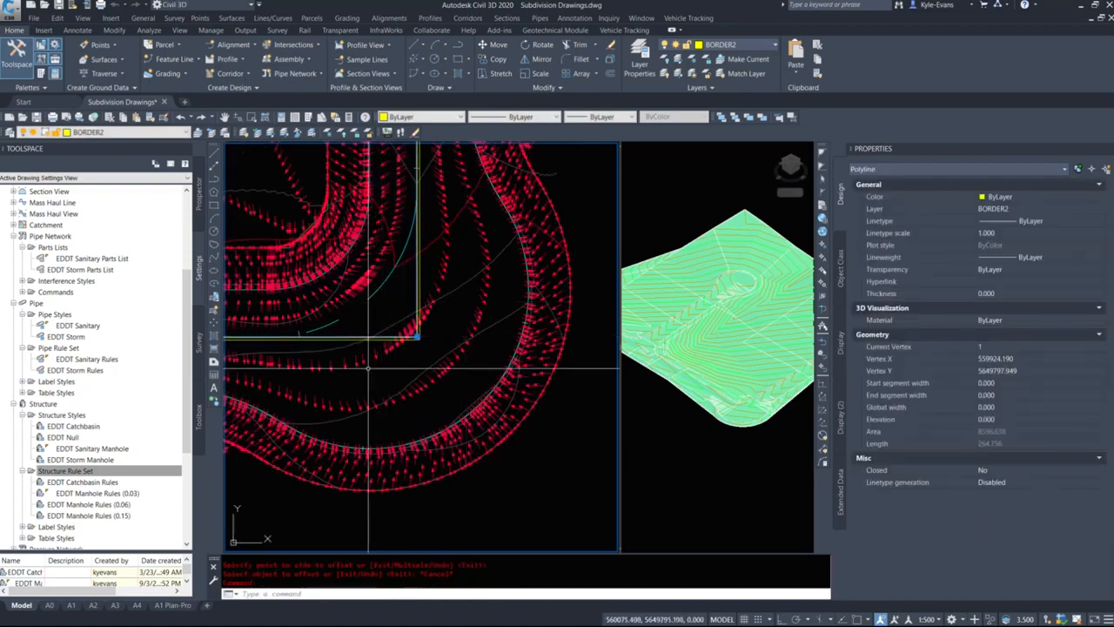
key(Escape)
Step: Offset the original Main Through Road polyline 2.25 m to the outer side of the bend
middle_drag(383, 337, 528, 354)
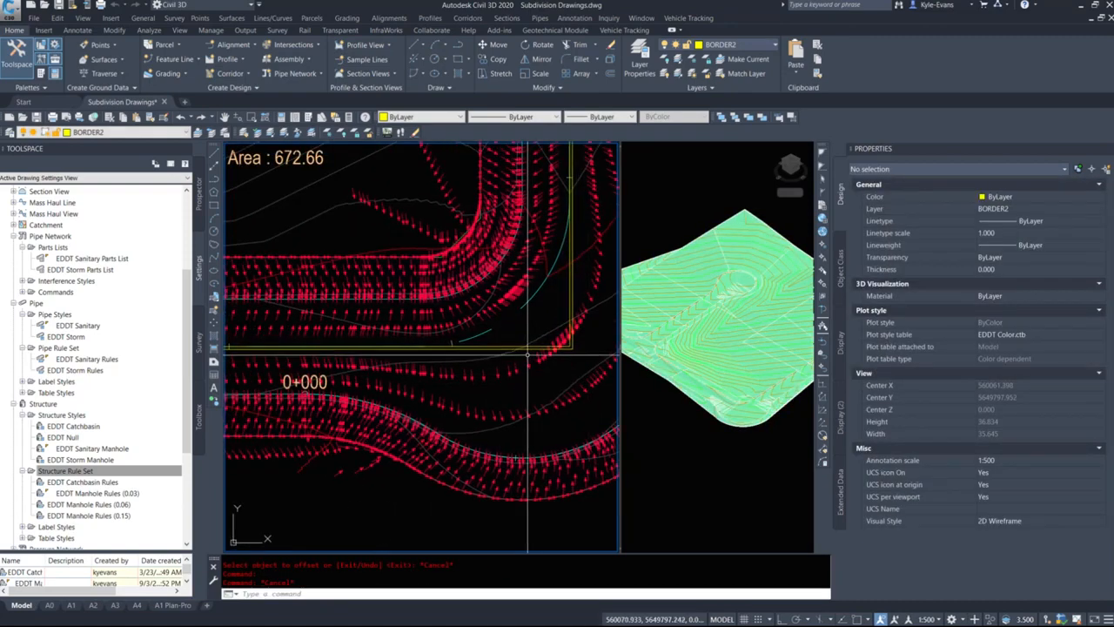
text(o)
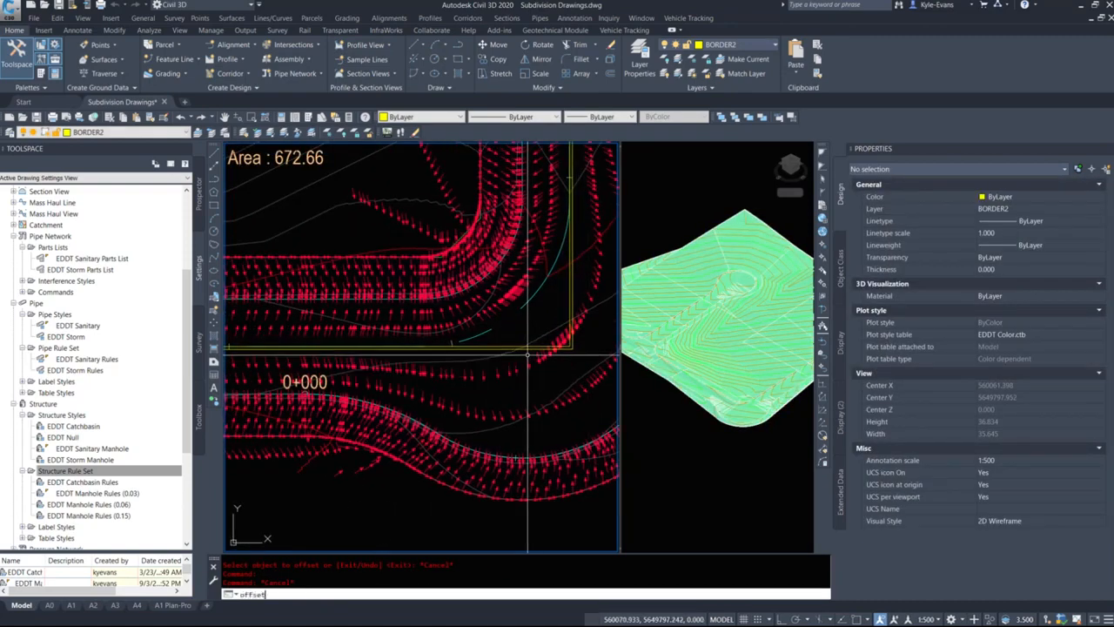
text(ffset)
key(Return)
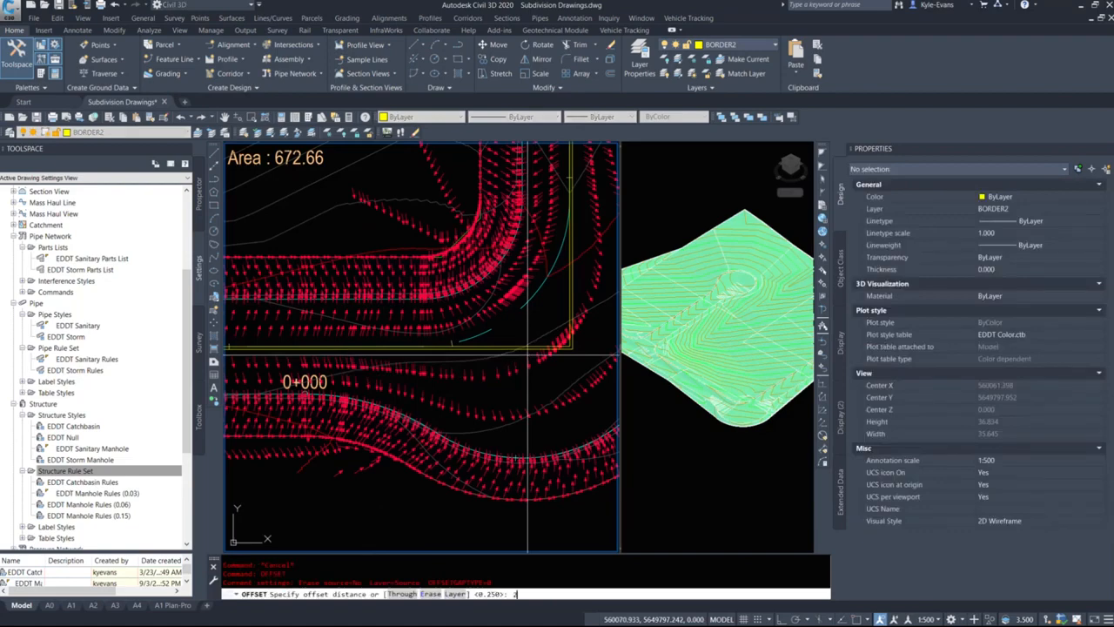
text(2.25)
key(Return)
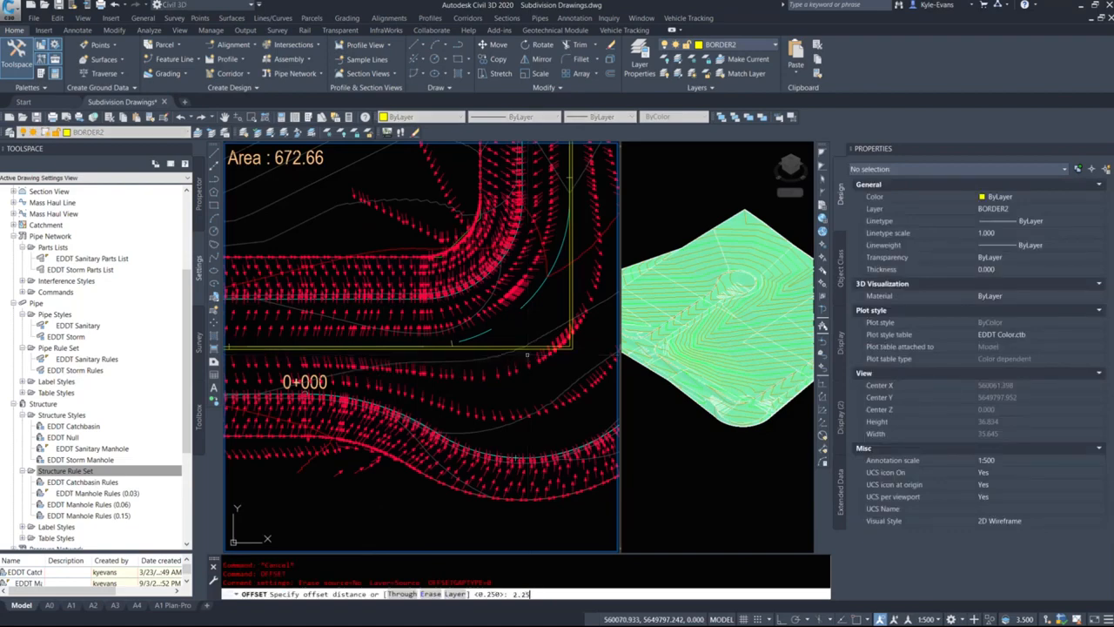
scroll(527, 354, up, 6)
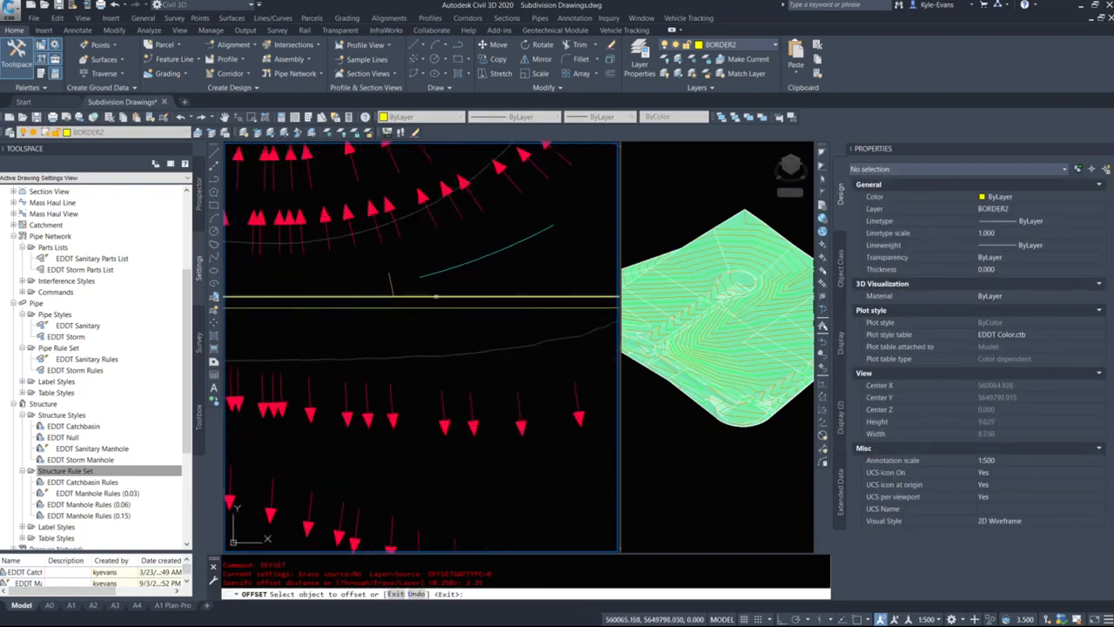
scroll(436, 297, down, 6)
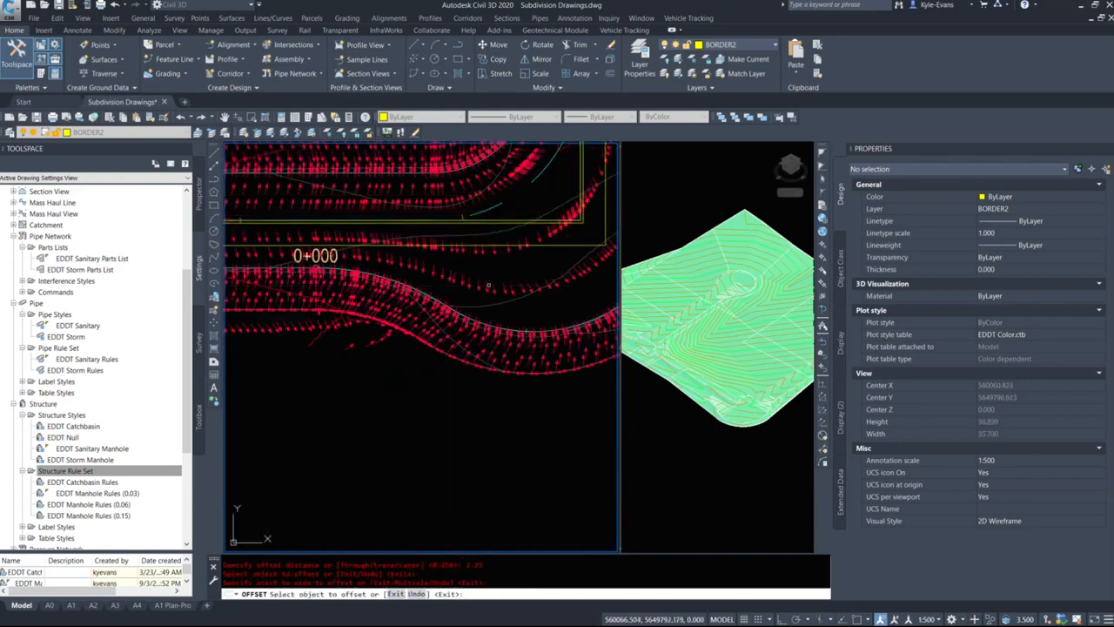
Step: Offset the cul-de-sac road's centreline 2.25 m to the east
middle_drag(296, 250, 547, 415)
mouse_move(262, 339)
middle_down()
mouse_move(569, 416)
mouse_move(424, 359)
middle_up()
click(343, 335)
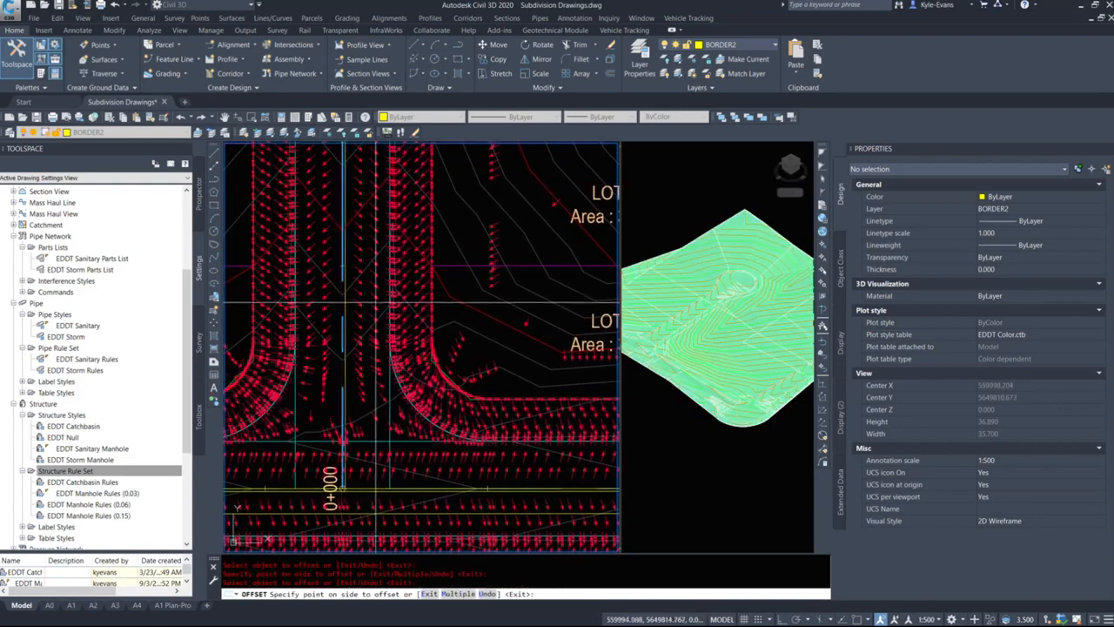
click(386, 339)
key(Escape)
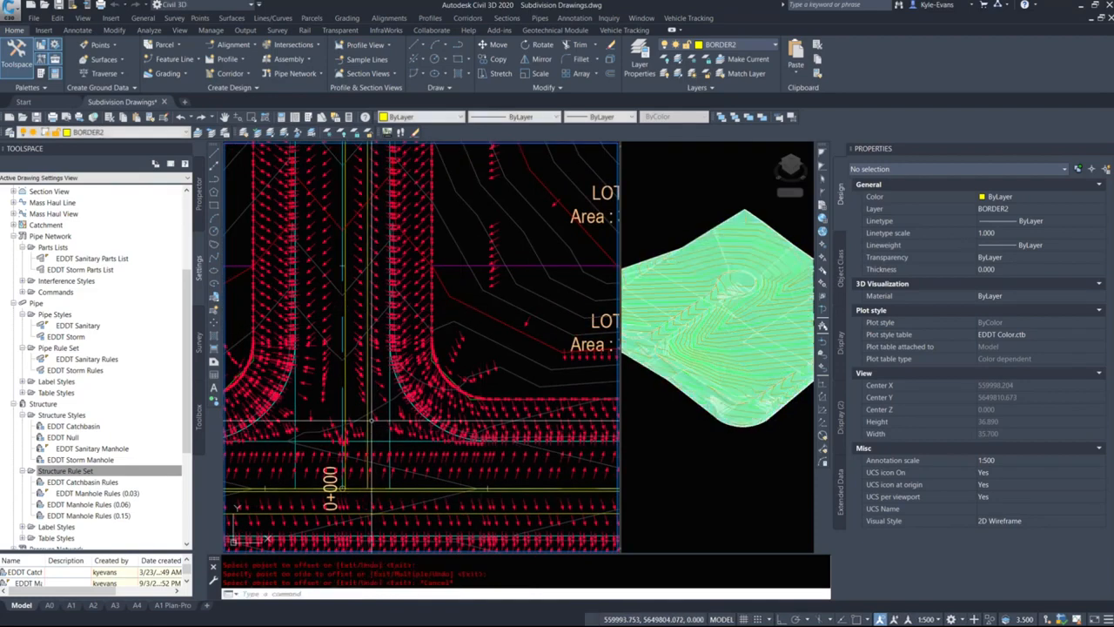
Step: Offset the cul-de-sac road's centreline 2.25 m to the west
key(Return)
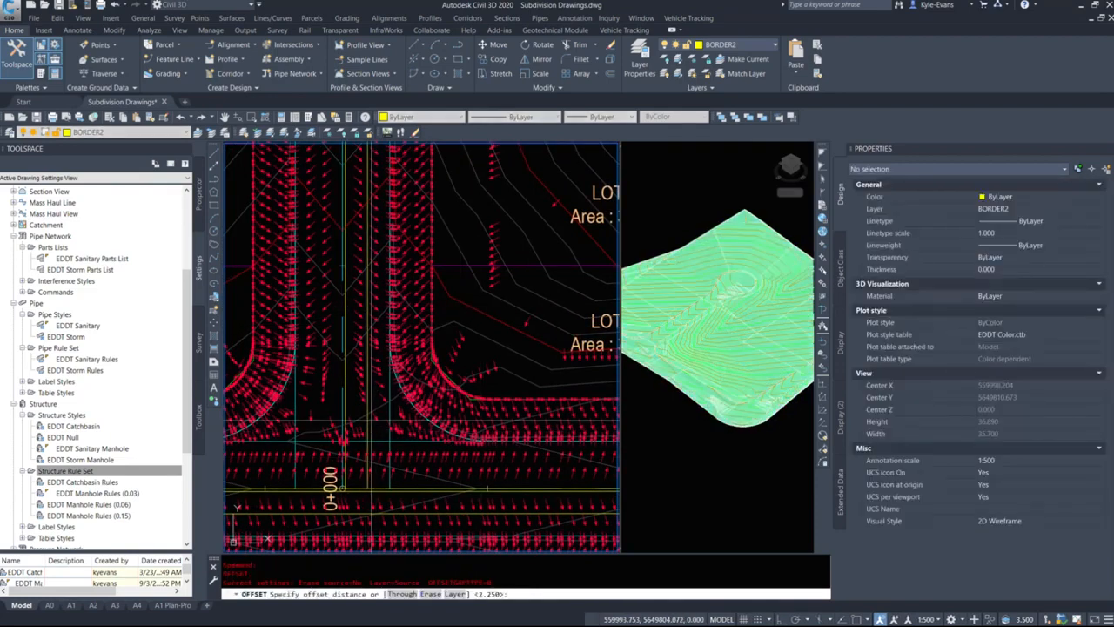
key(Return)
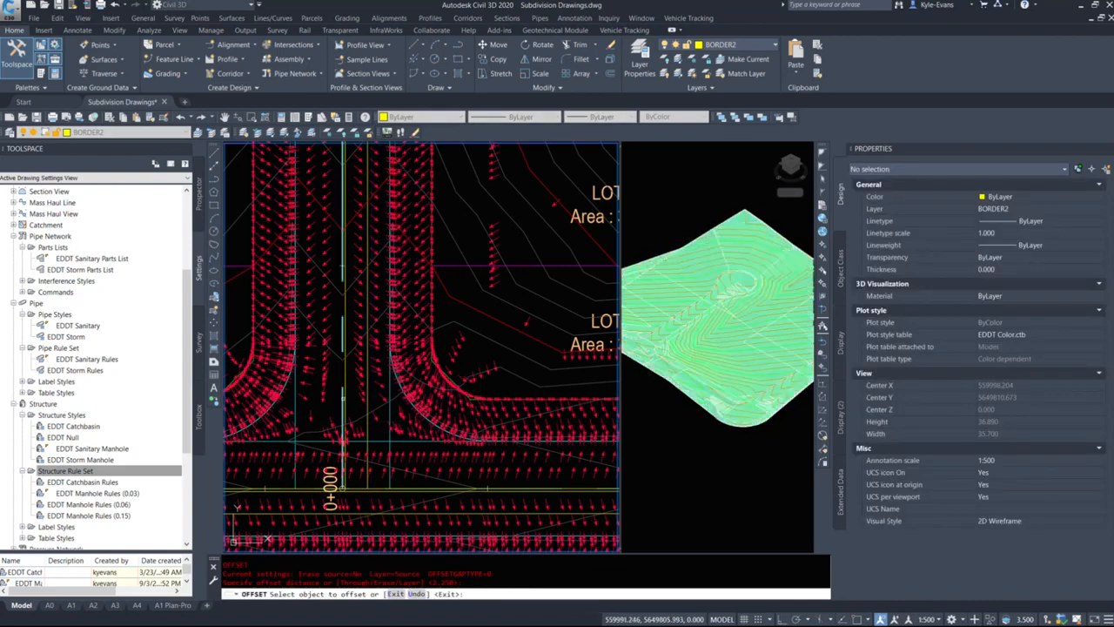
click(342, 398)
click(324, 411)
middle_drag(351, 487, 364, 428)
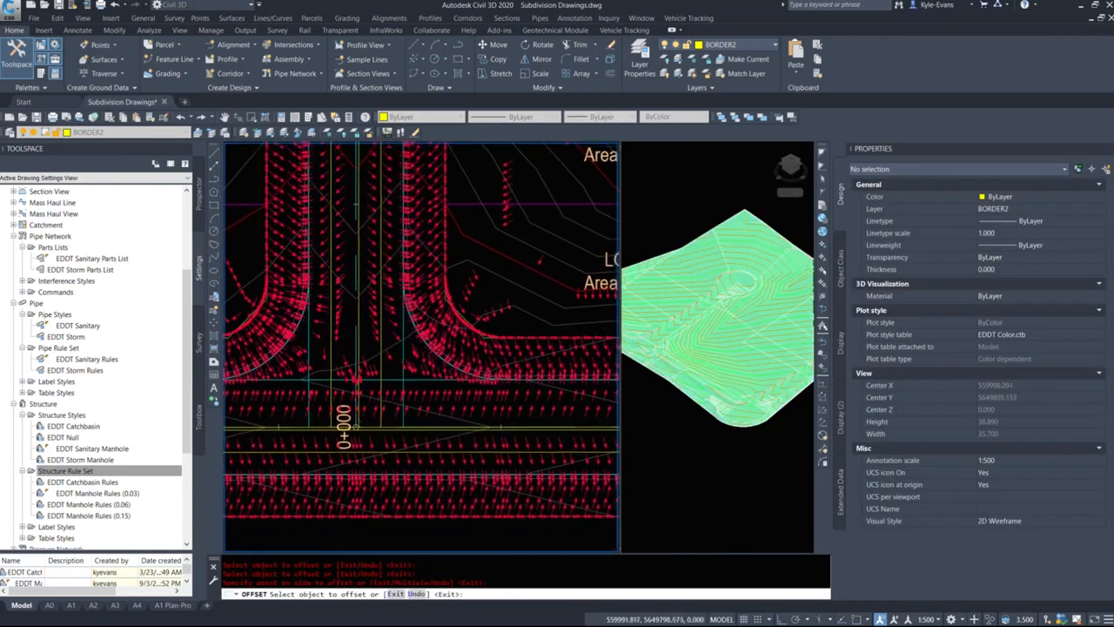
Step: Erase the leftover polyline lying on the Main Through Road centreline at the intersection
scroll(367, 442, up, 5)
key(Escape)
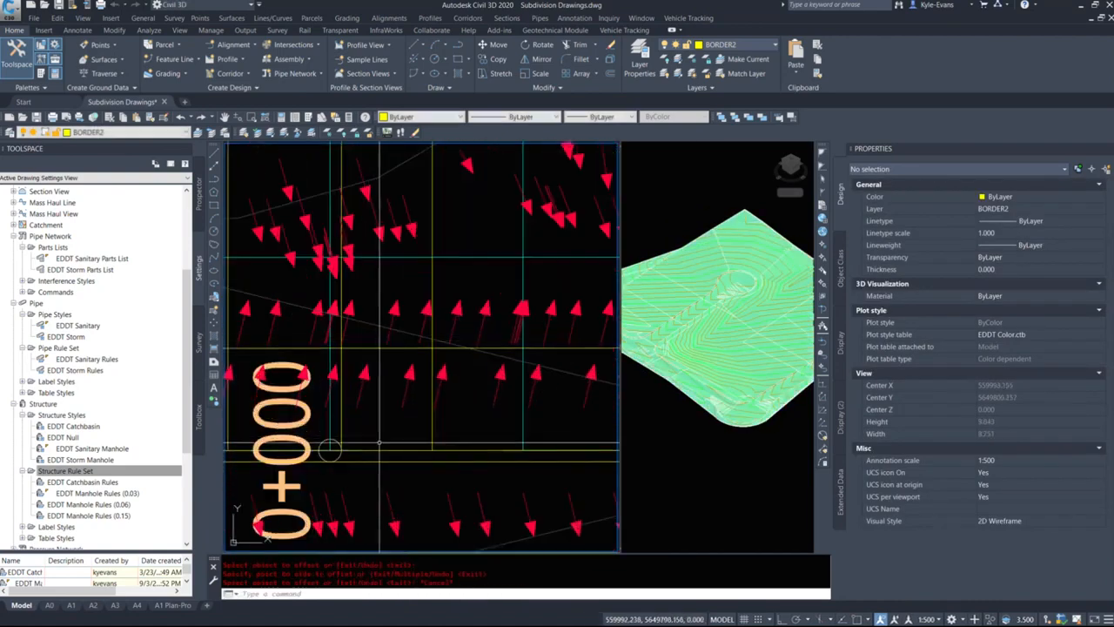
scroll(399, 409, down, 7)
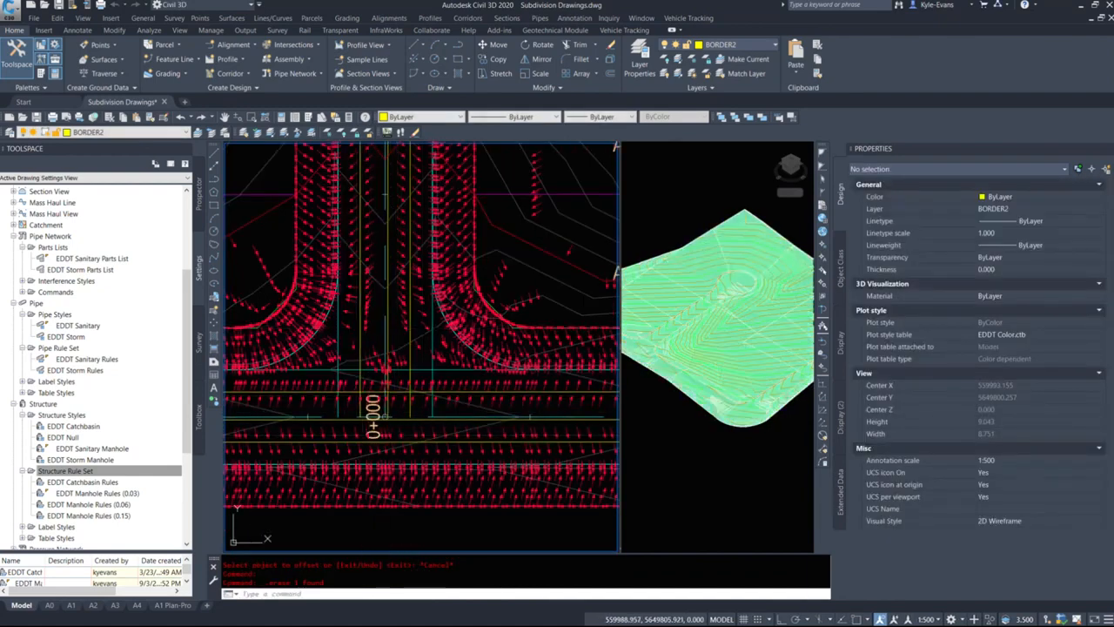
Step: Colour the cul-de-sac's west offset line and the Main Through Road's north offset line Blue
click(331, 383)
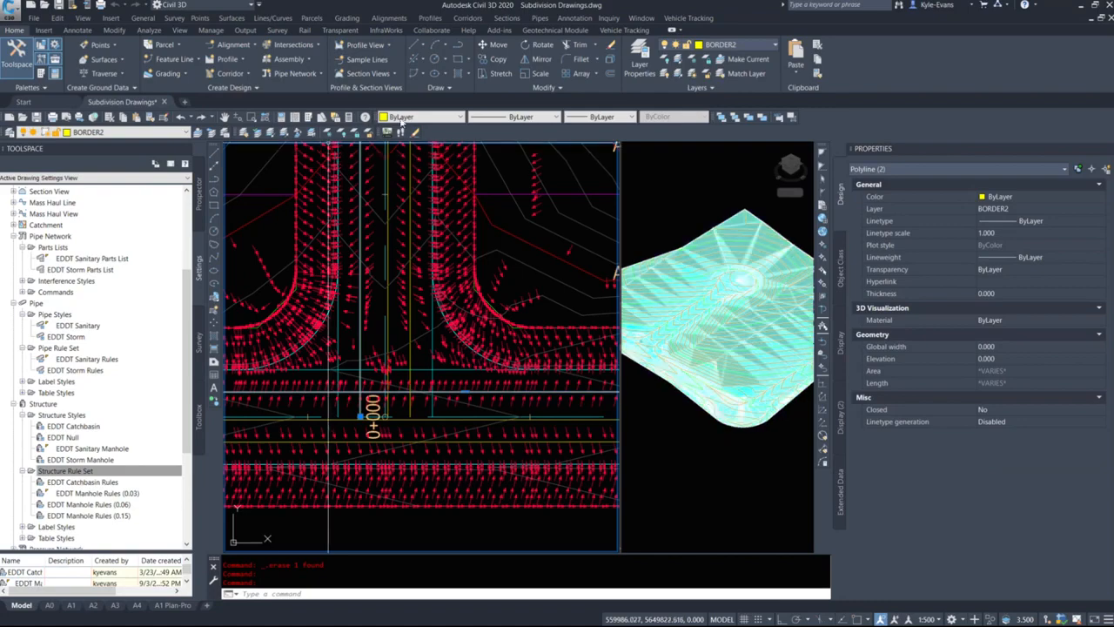
click(420, 117)
click(401, 185)
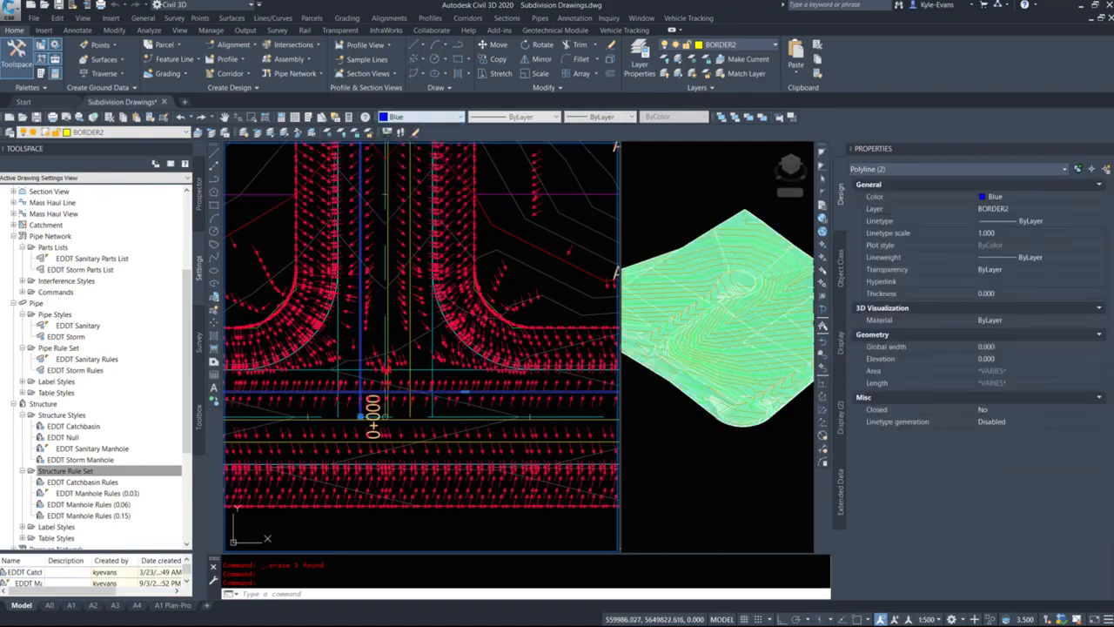
key(Escape)
Step: Set the two offset lines closest to the cul-de-sac and Main Through Road centrelines to index colour 30
click(344, 419)
scroll(344, 419, up, 3)
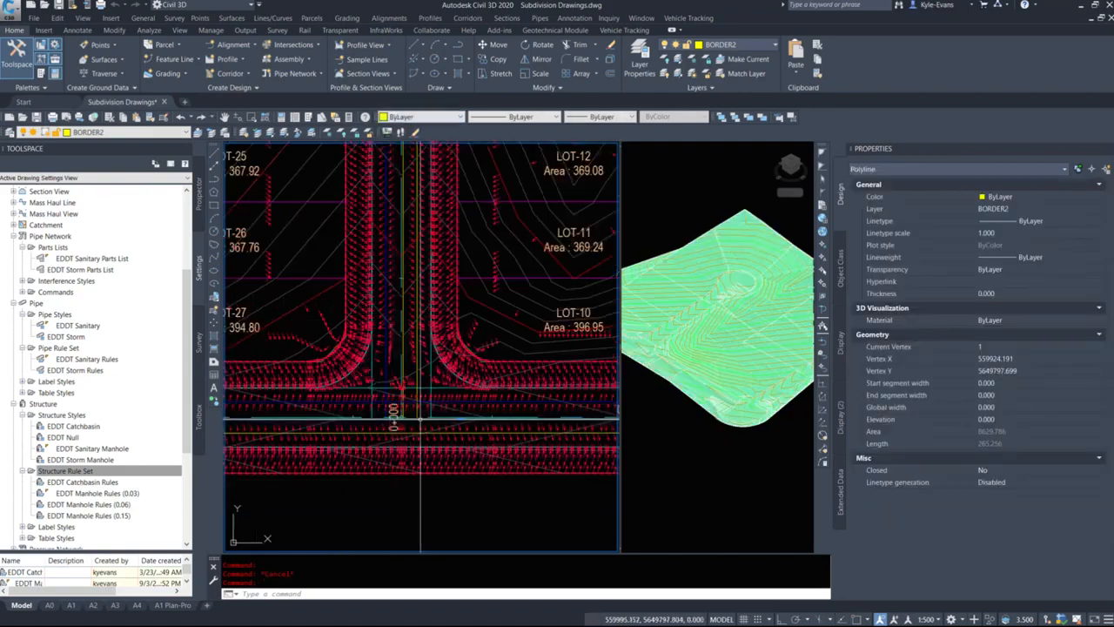
click(403, 504)
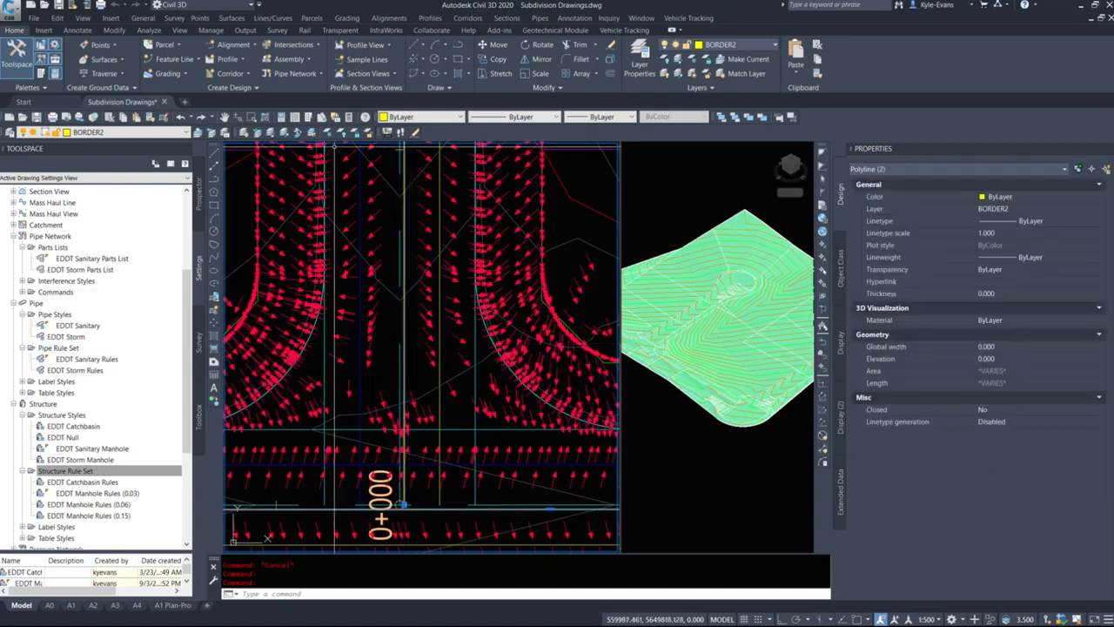
click(421, 117)
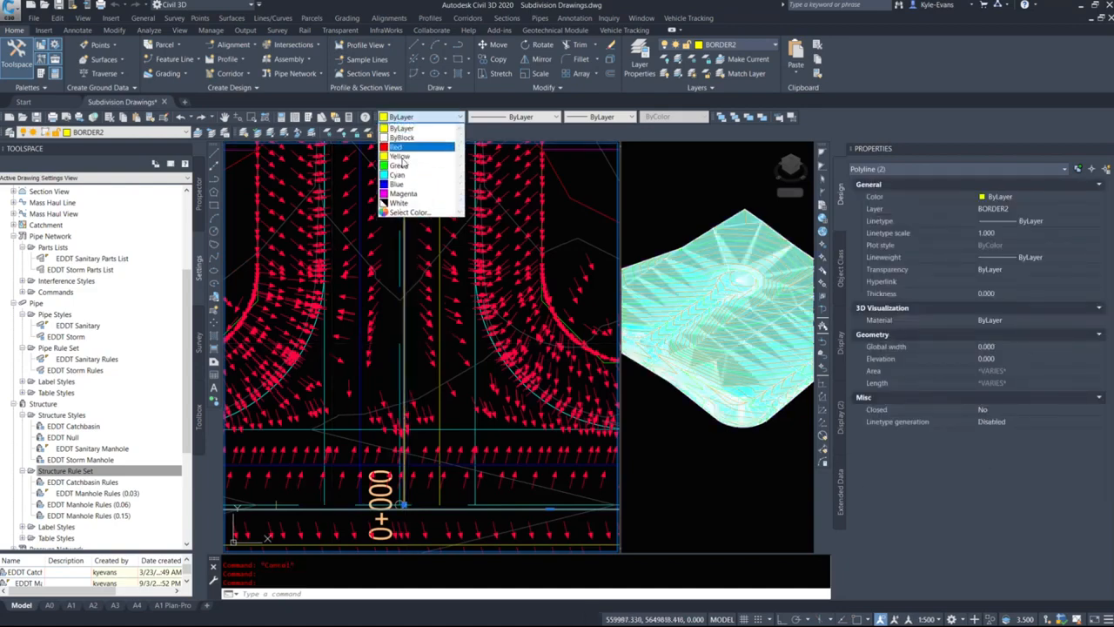
click(408, 213)
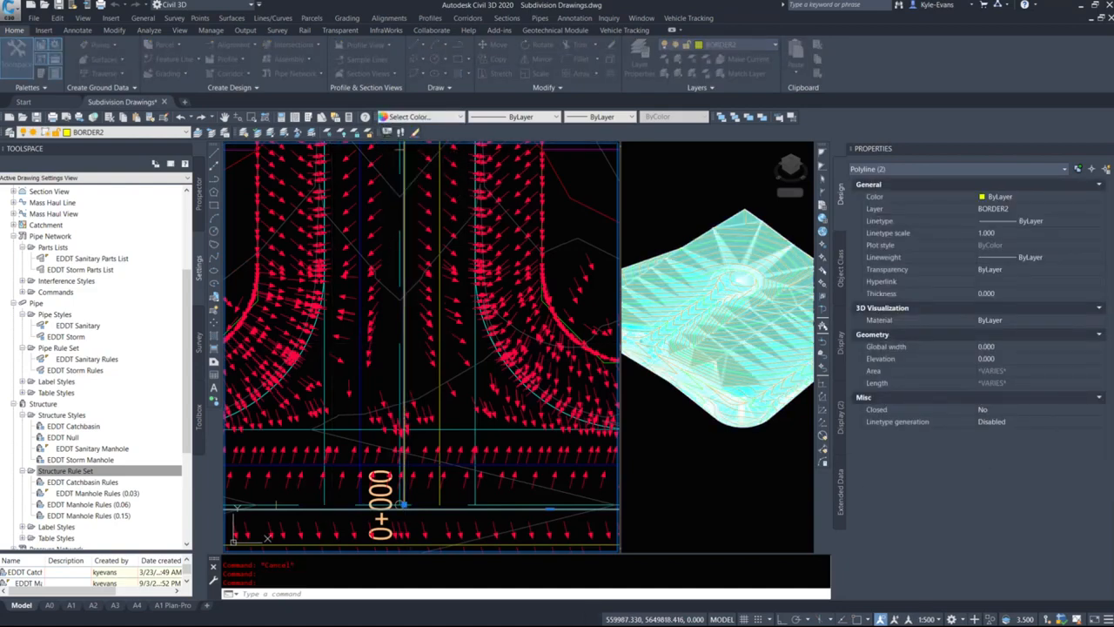
click(473, 192)
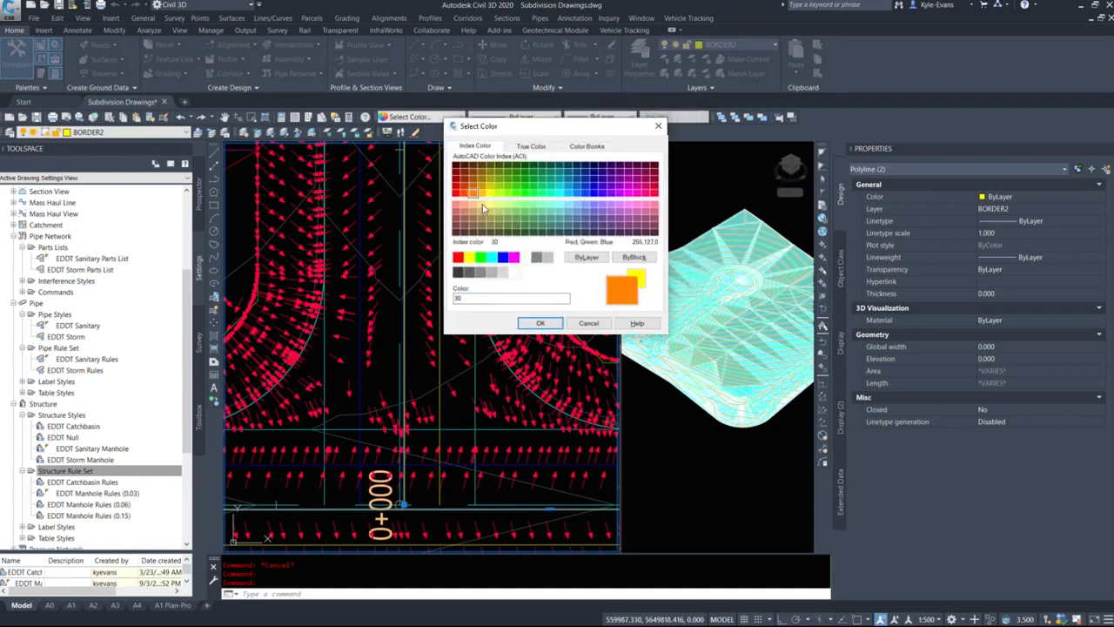
click(540, 323)
middle_drag(447, 430, 447, 308)
key(Escape)
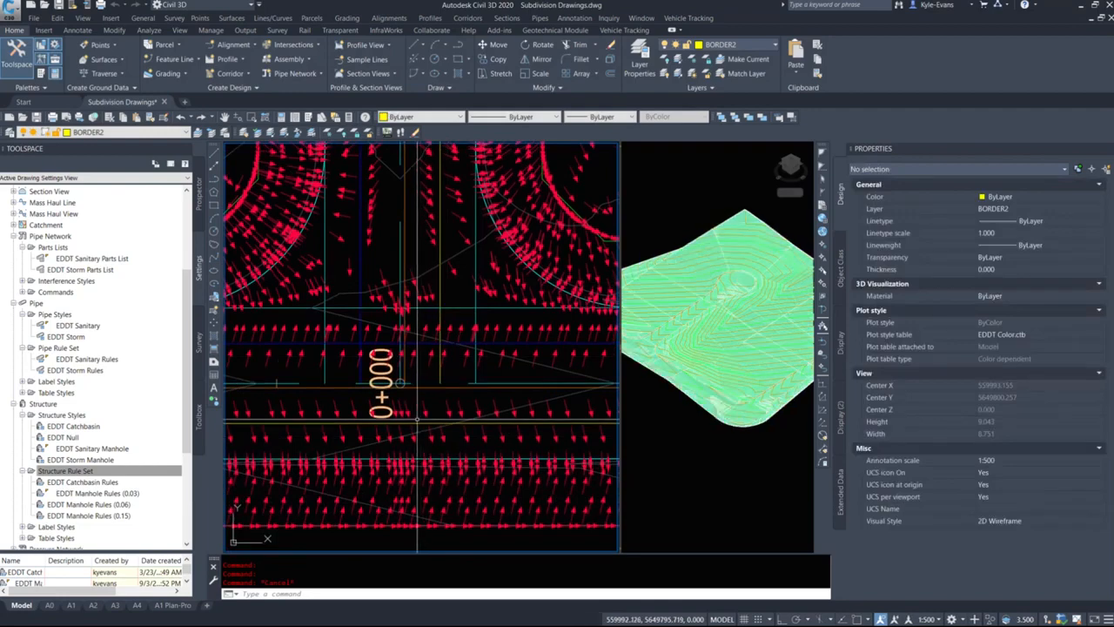
Step: Colour the two offset lines closest to the road centrelines Green
click(435, 380)
key(Escape)
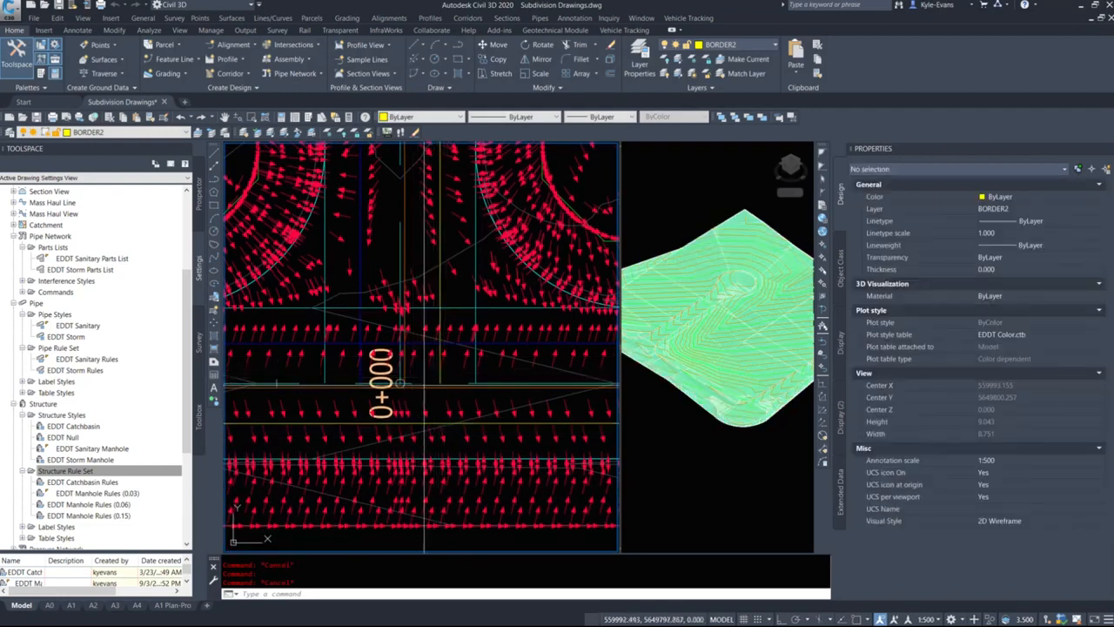
click(423, 381)
click(420, 388)
click(406, 370)
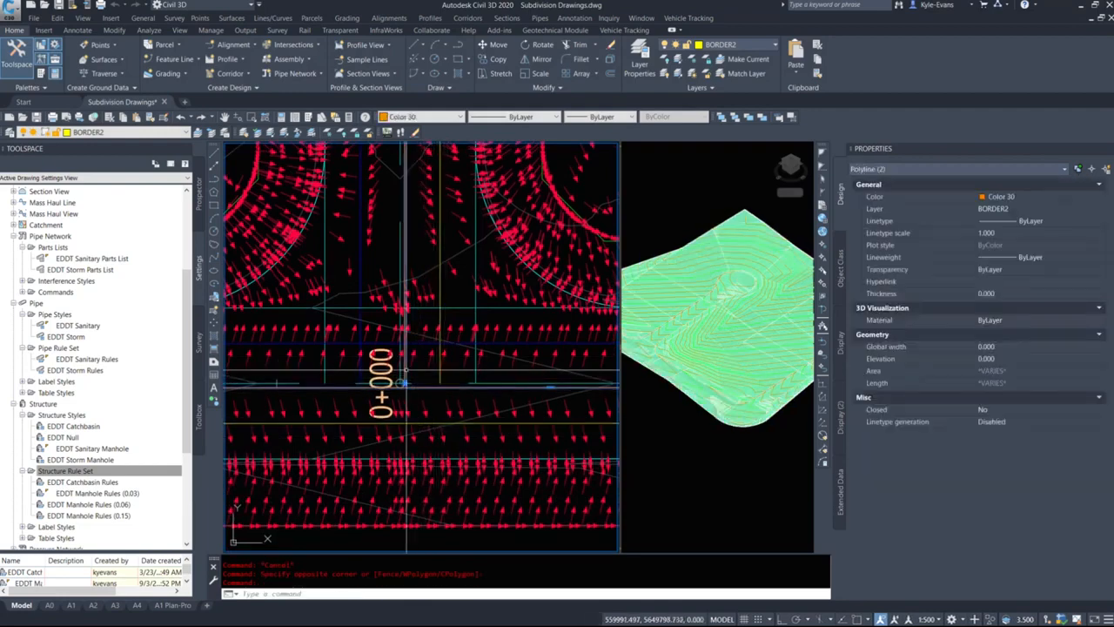
click(409, 116)
click(401, 130)
key(Escape)
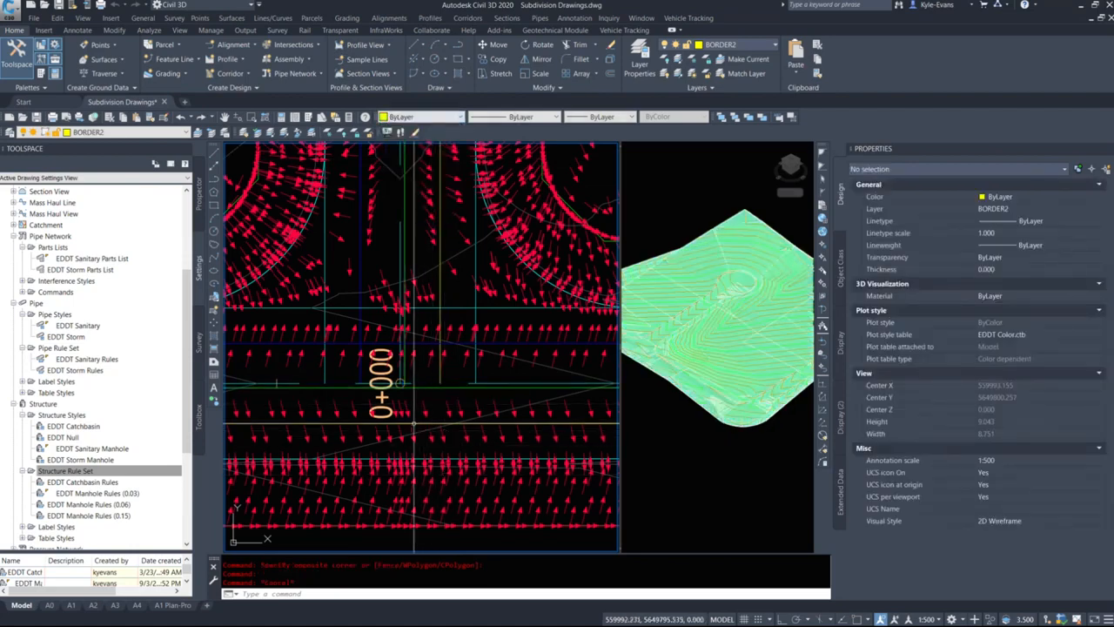
Step: Set the cul-de-sac's east offset line and the Main Through Road's south offset line to Color 30
click(416, 423)
click(440, 329)
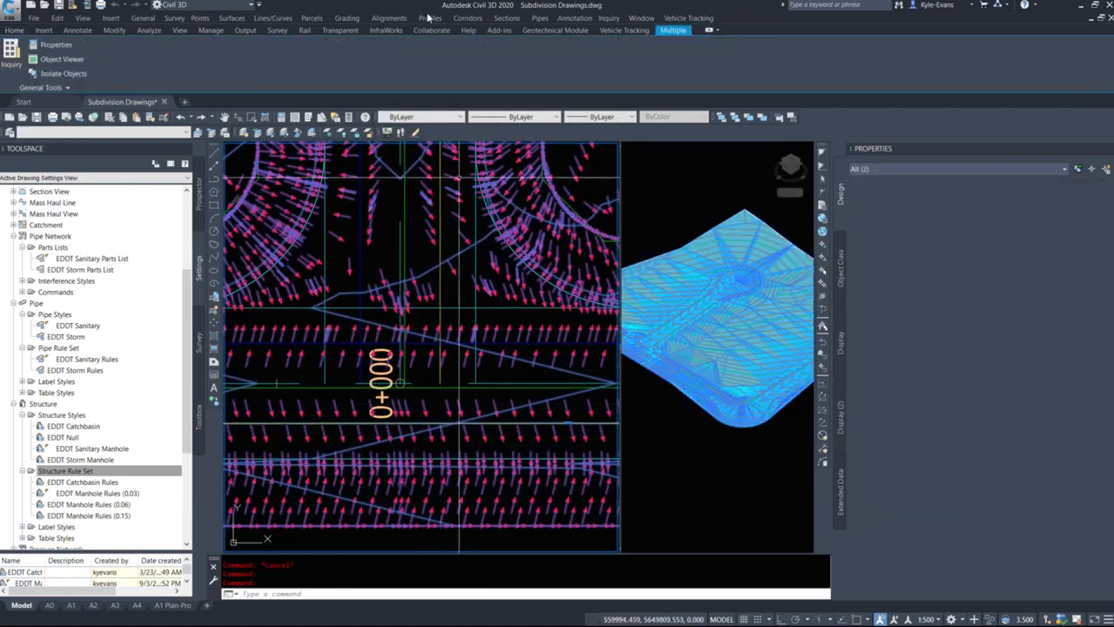
key(Escape)
click(444, 274)
click(444, 274)
click(440, 276)
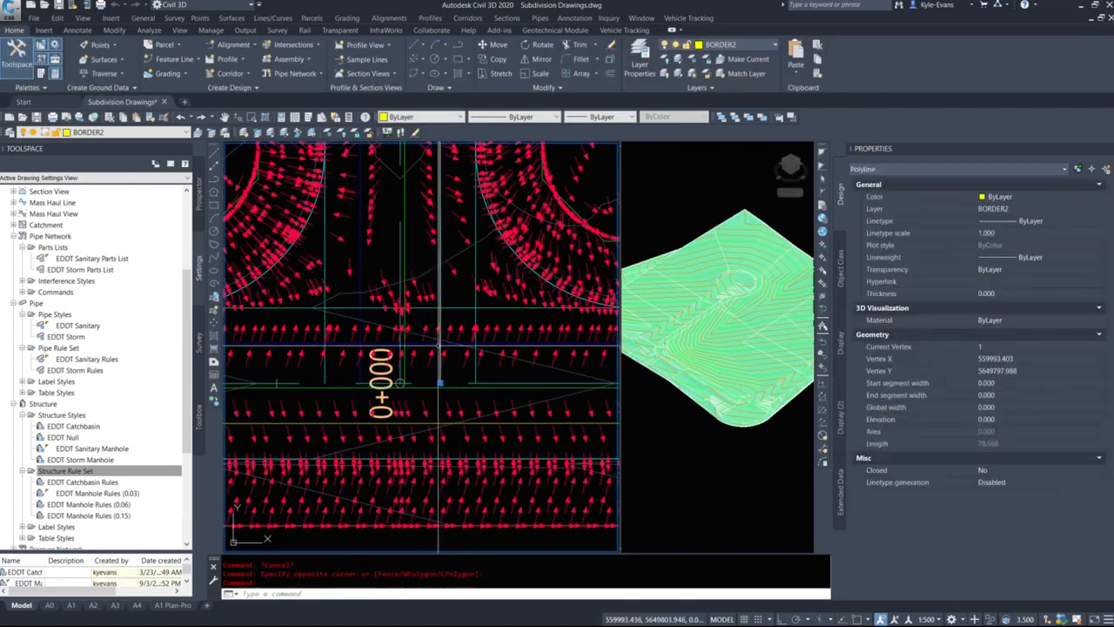
click(423, 423)
click(422, 116)
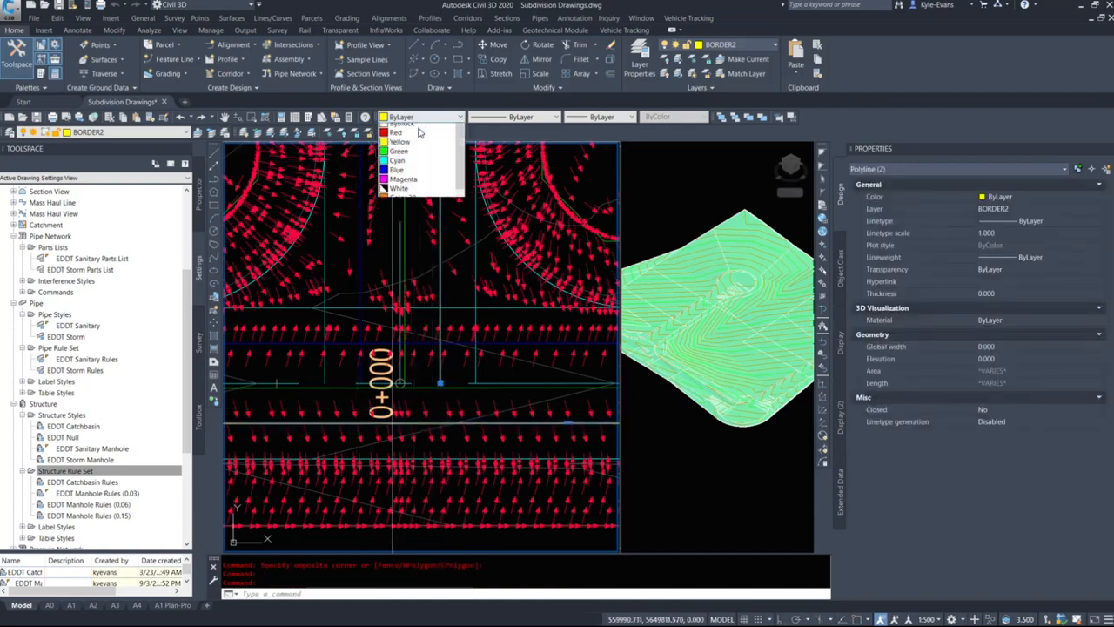
click(422, 183)
key(Escape)
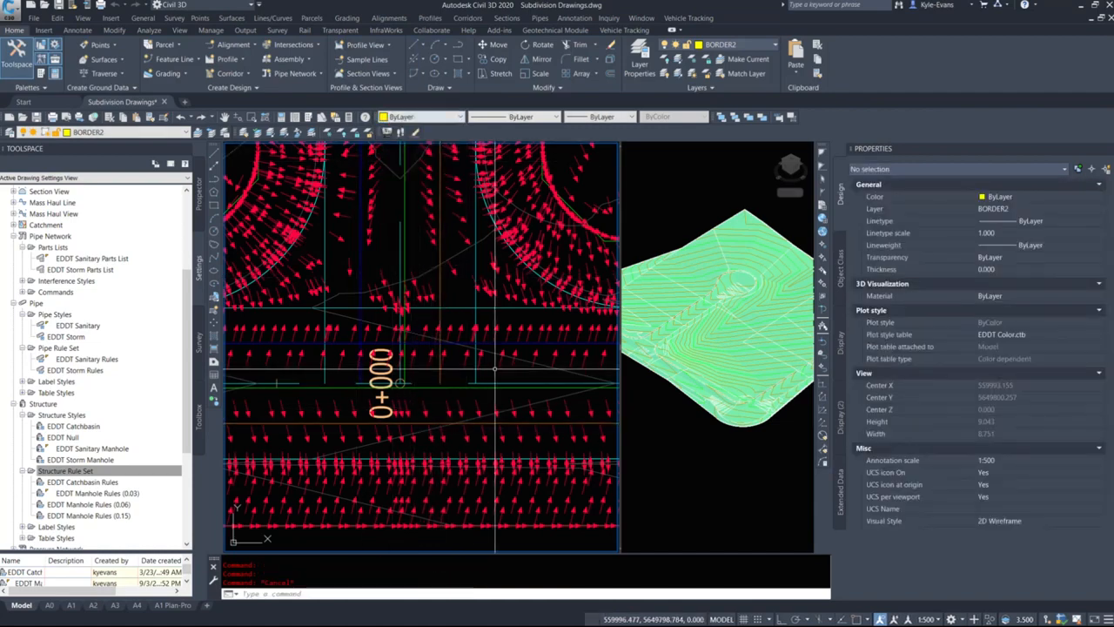
Step: Extend the cul-de-sac's orange line south to the Main Through Road's orange line
text(extend)
key(Return)
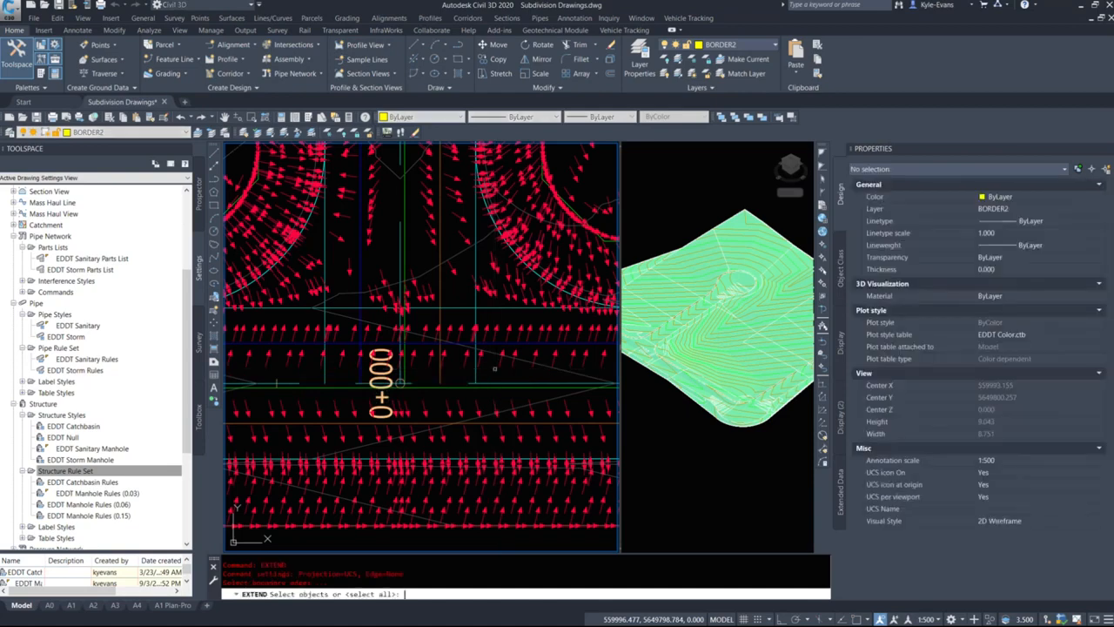
click(448, 424)
key(Return)
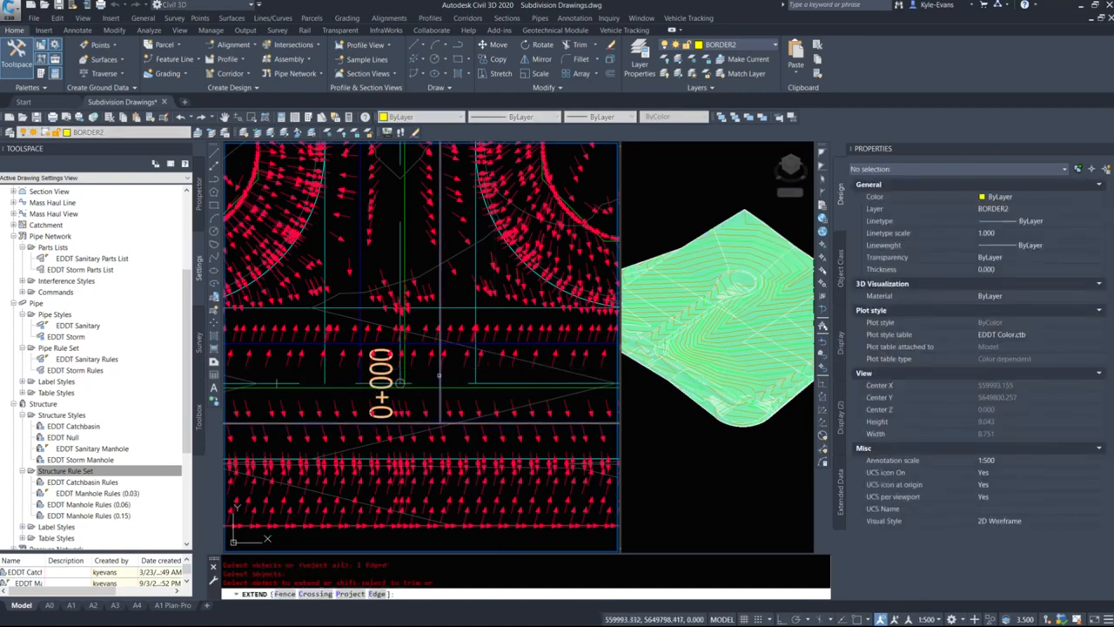
click(440, 375)
middle_drag(458, 375, 475, 380)
key(Escape)
Step: Extend the cul-de-sac's green line south to the Main Through Road's green line
scroll(441, 399, up, 4)
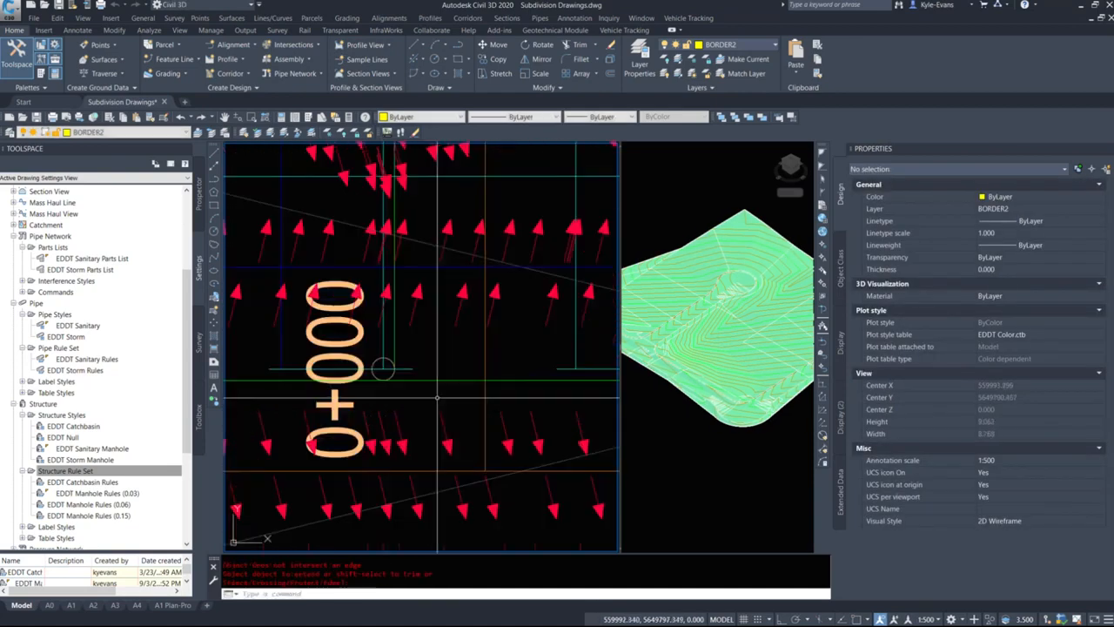
key(Return)
click(416, 377)
click(411, 383)
key(Return)
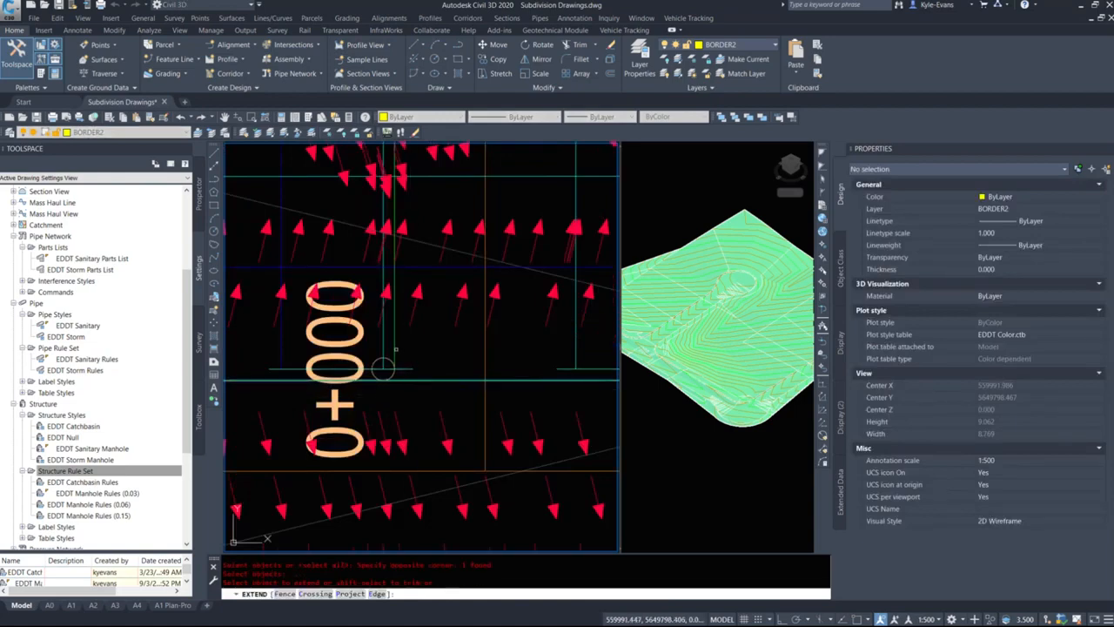
click(383, 369)
scroll(409, 368, down, 4)
key(Escape)
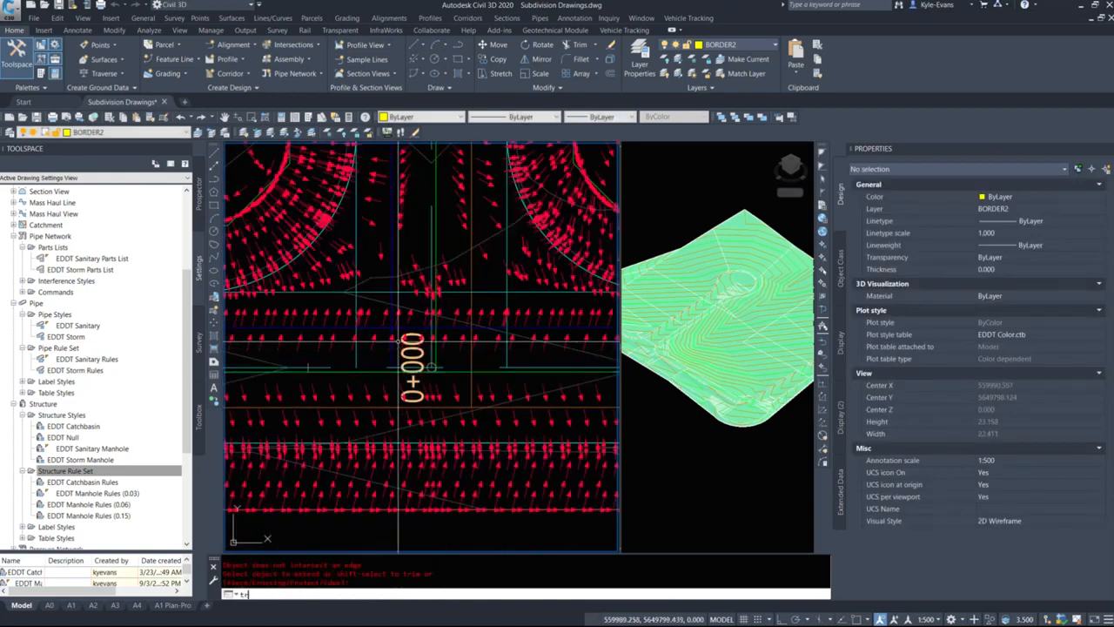
Step: Trim the cul-de-sac's blue line where it passes south of the Main Through Road's blue line
text(tr)
key(Return)
scroll(409, 342, up, 6)
click(343, 289)
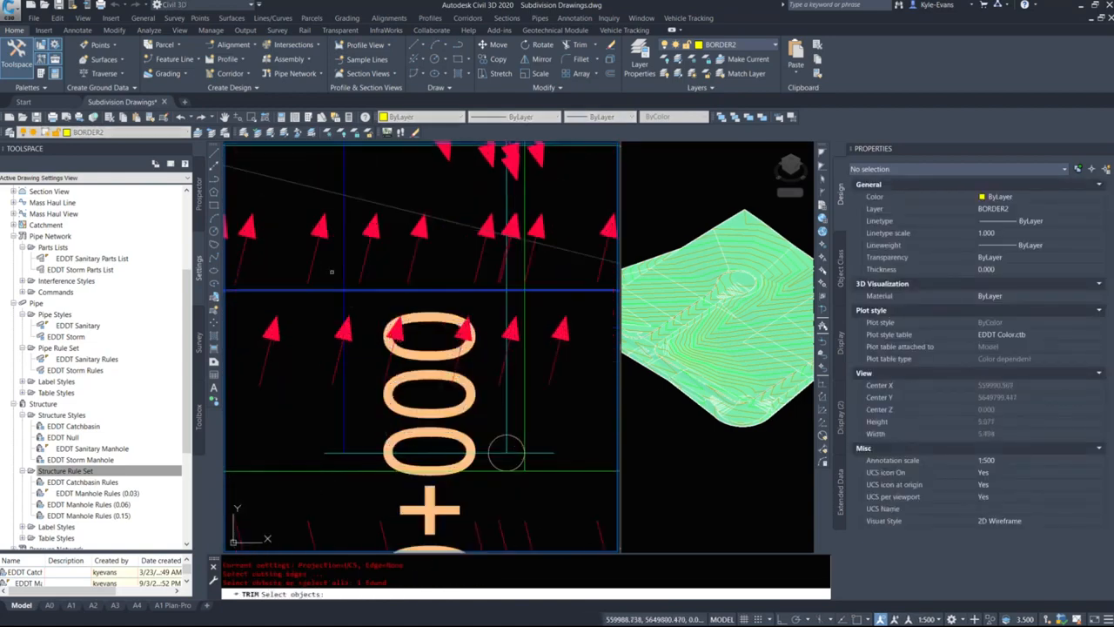
key(Return)
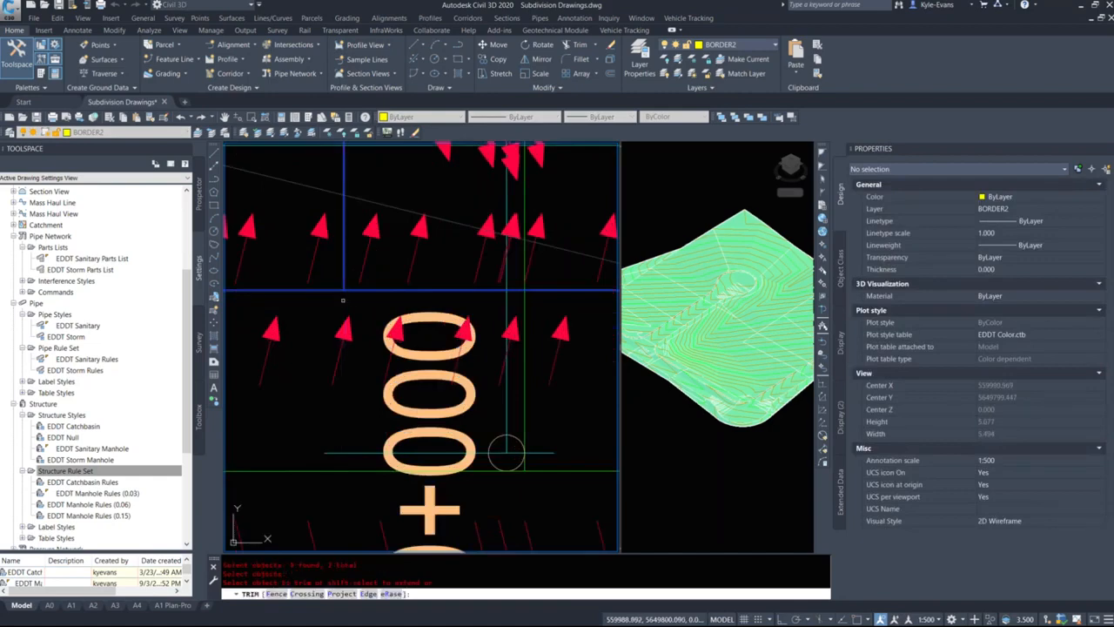
scroll(401, 326, down, 6)
key(Escape)
scroll(405, 365, down, 6)
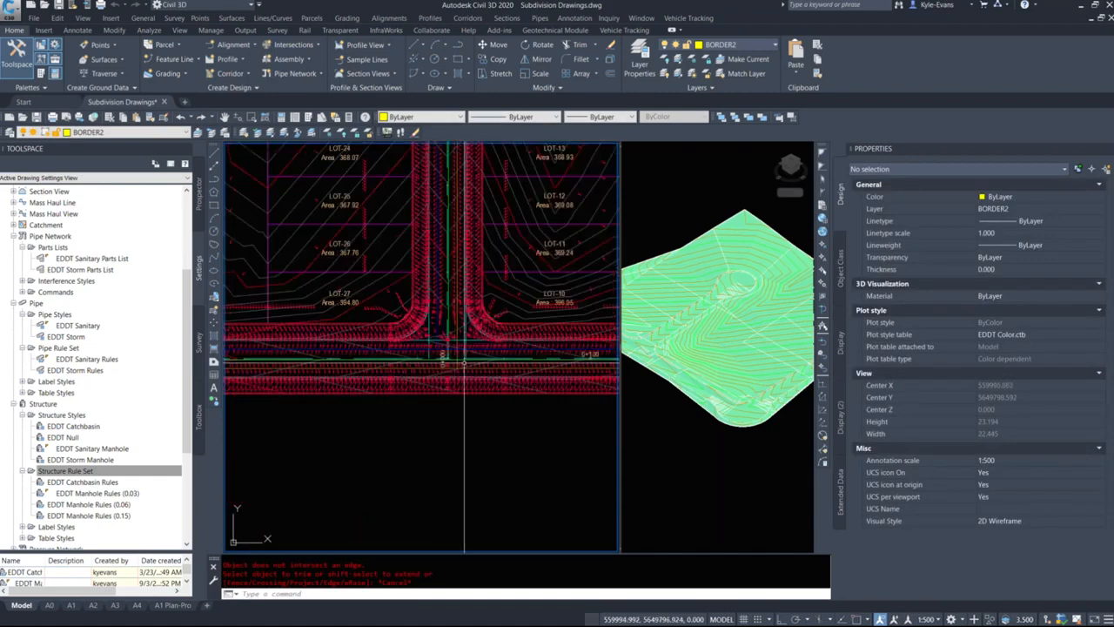
Step: Turn off the Slope Arrows component in the plan display of the Lot Grading Surface's style
middle_drag(410, 380, 331, 403)
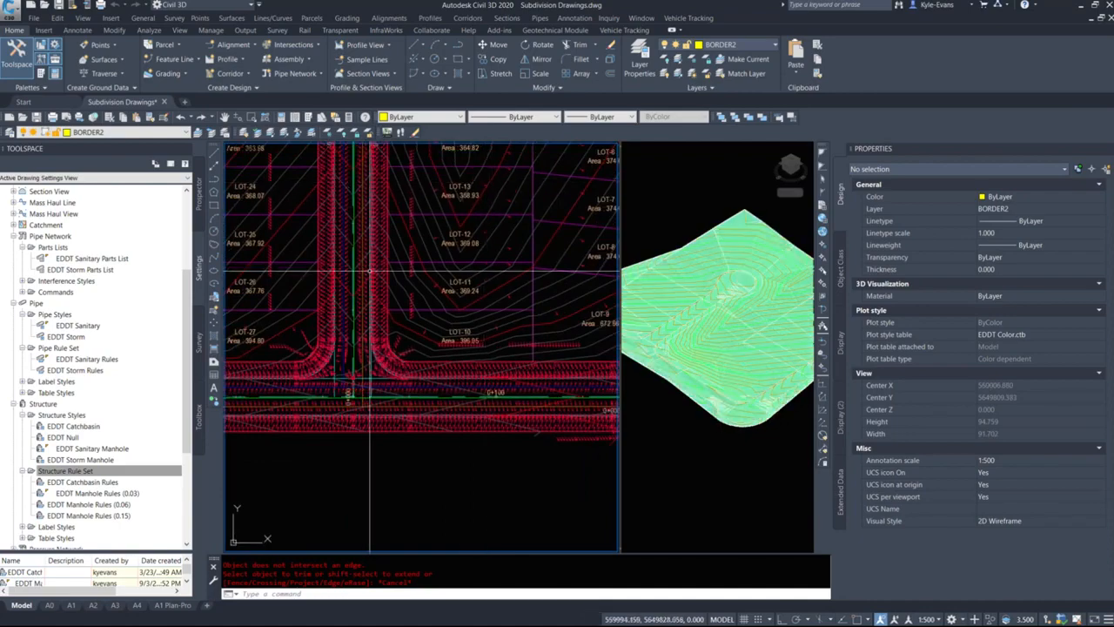
click(381, 235)
right_click(369, 293)
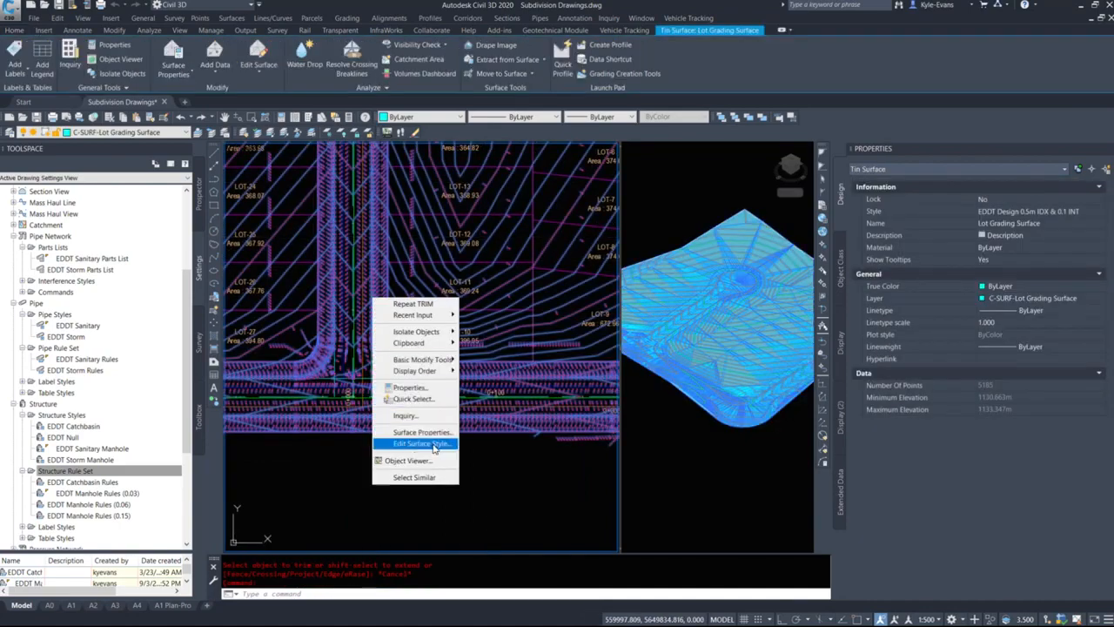
click(426, 442)
click(420, 186)
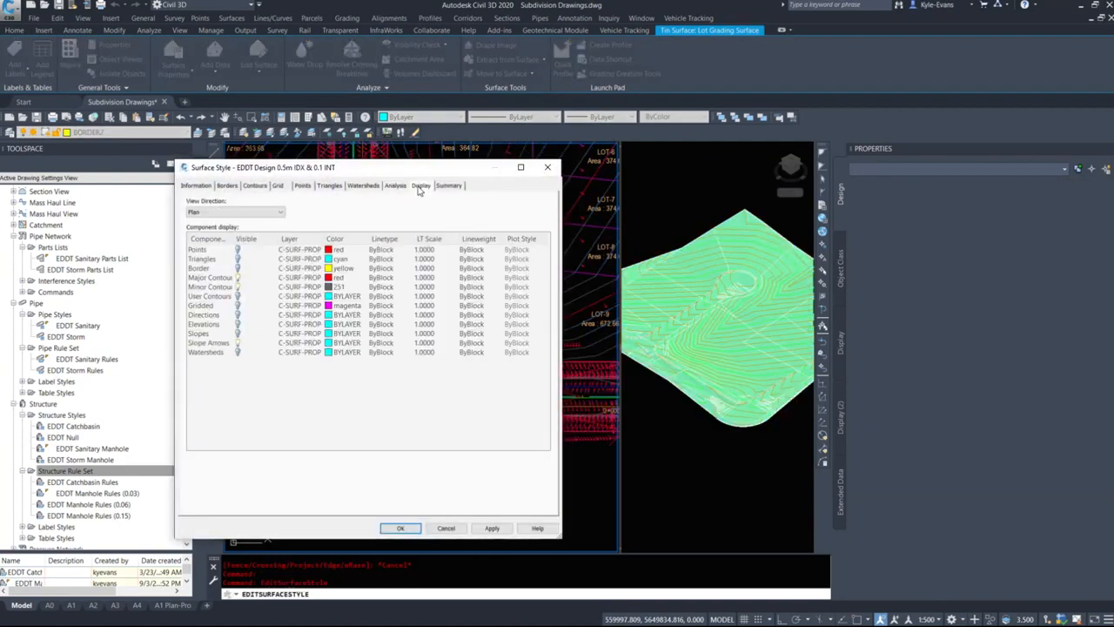
click(238, 344)
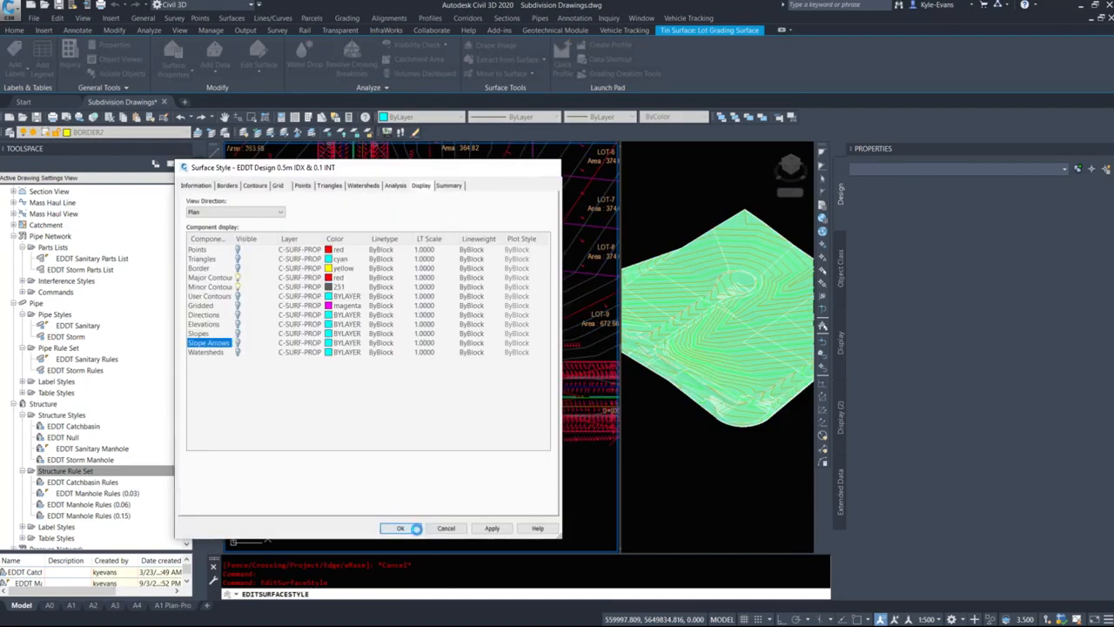
Step: Apply the edited EDDT Design 0.5m IDX & 0.1 INT surface style to the lot grading surface
click(396, 528)
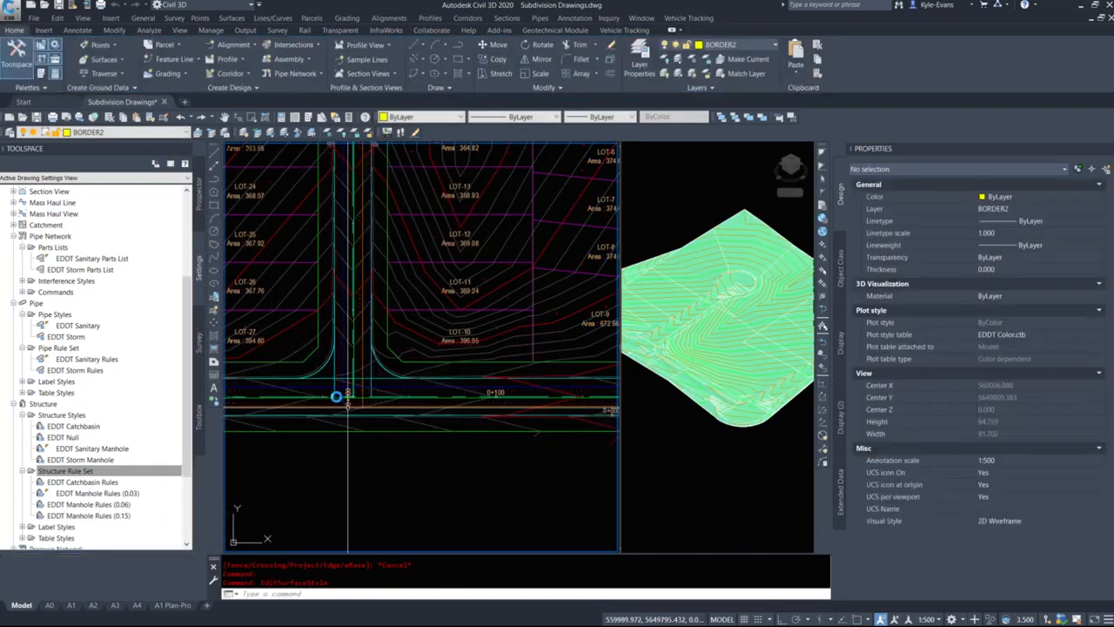
middle_drag(394, 406, 464, 413)
scroll(464, 412, up, 4)
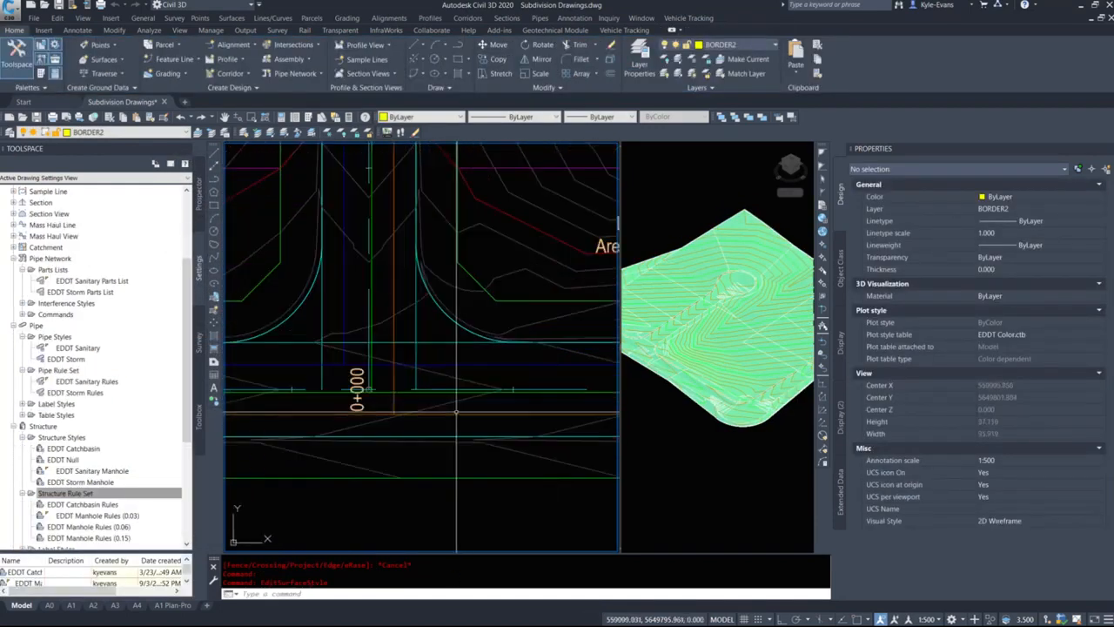
scroll(386, 363, down, 2)
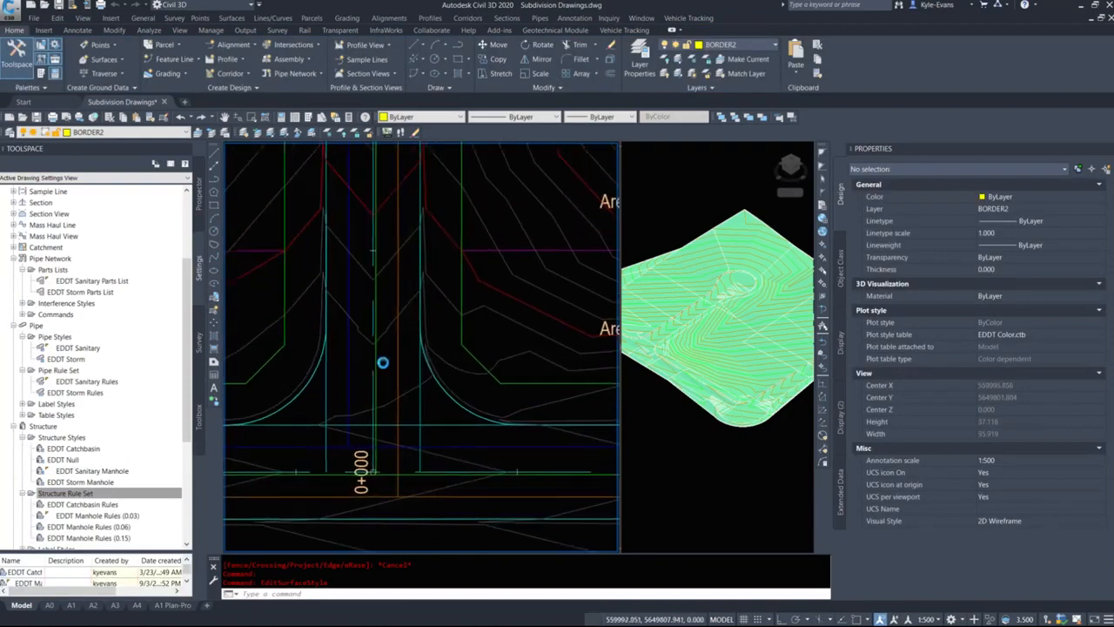
scroll(245, 476, down, 5)
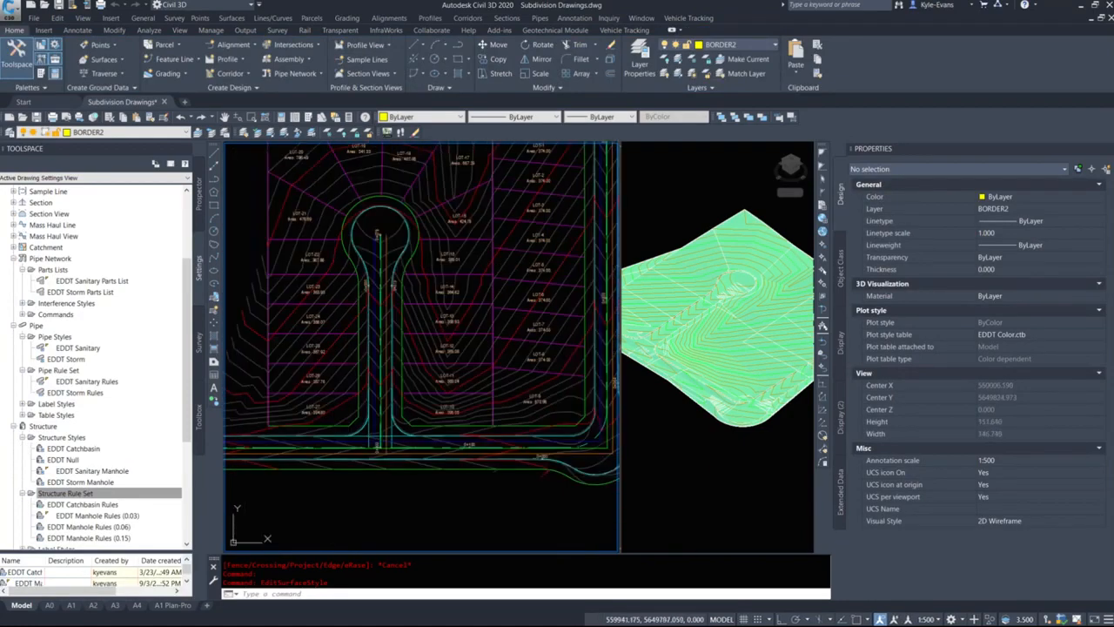
Step: Switch to the servicing guidelines PDF in Acrobat, examine the sanitary, storm and water line assignments, and compare them with the cul-de-sac intersection in Civil 3D
key(alt+Tab)
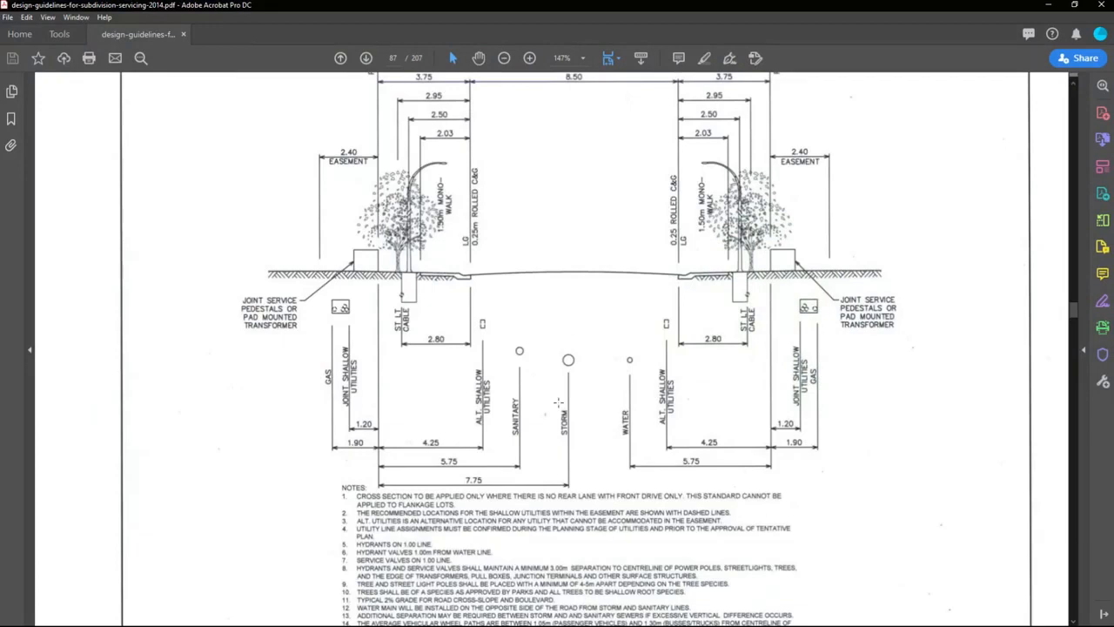
click(634, 364)
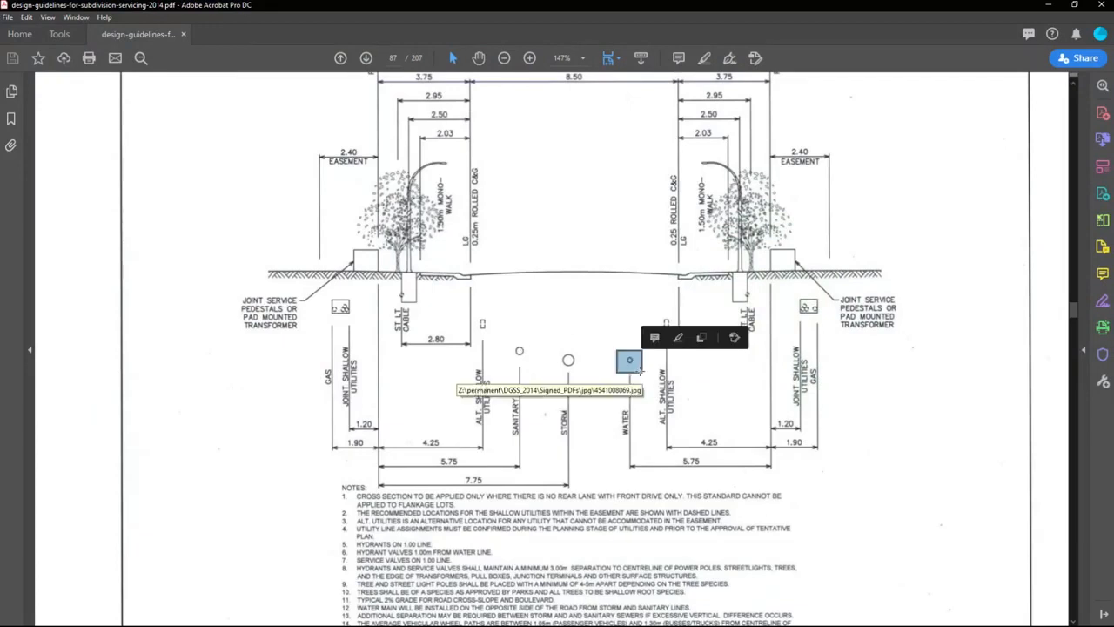
click(533, 359)
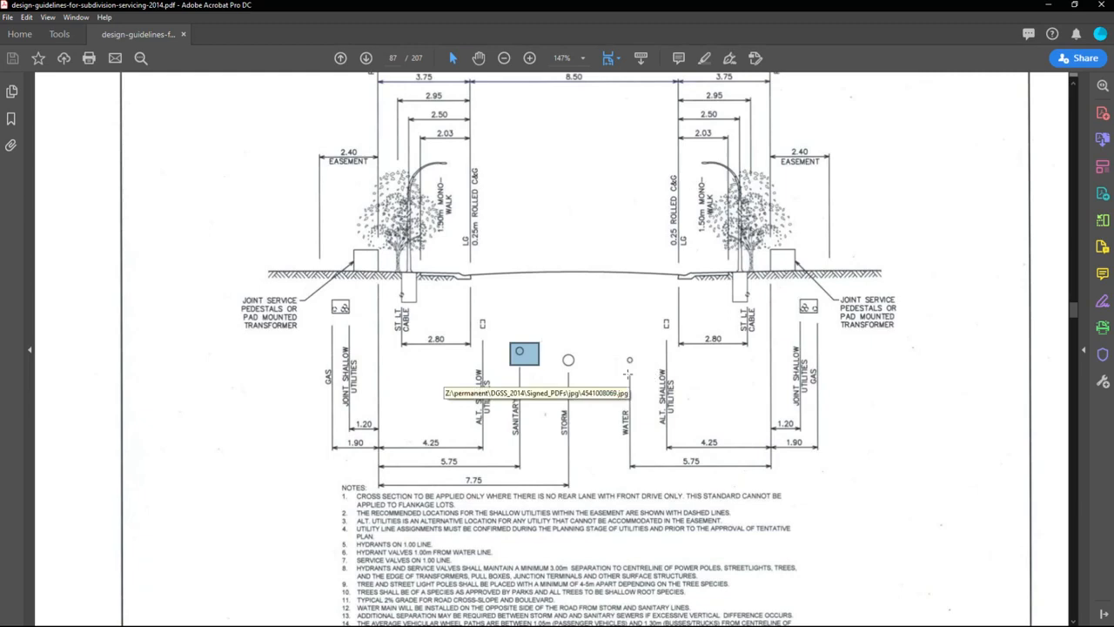
click(1049, 6)
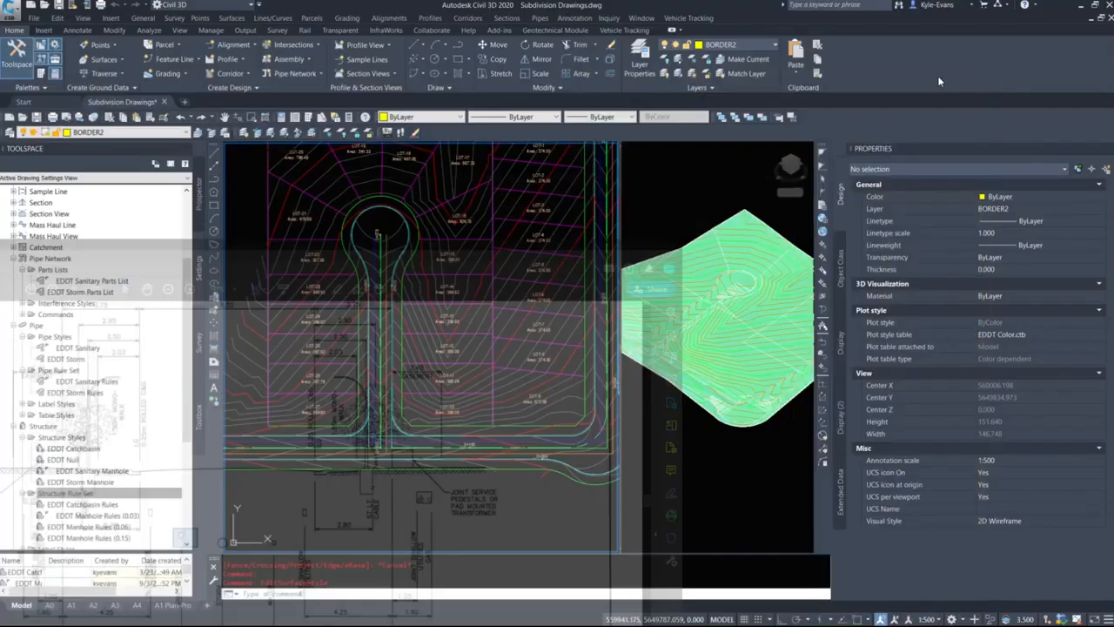
scroll(418, 430, up, 5)
middle_drag(445, 427, 434, 395)
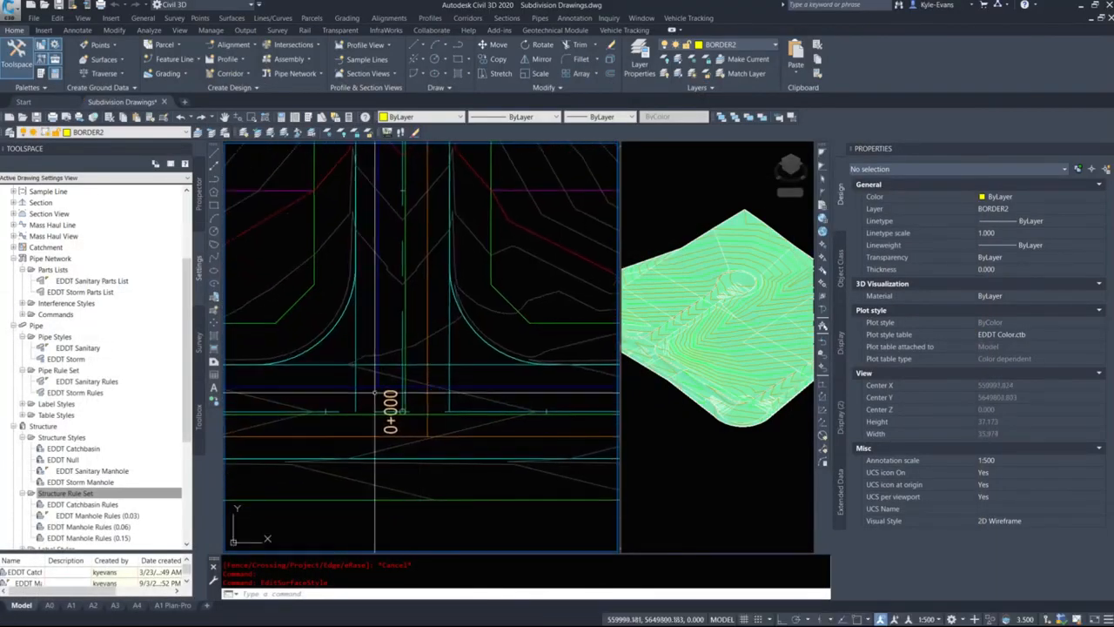
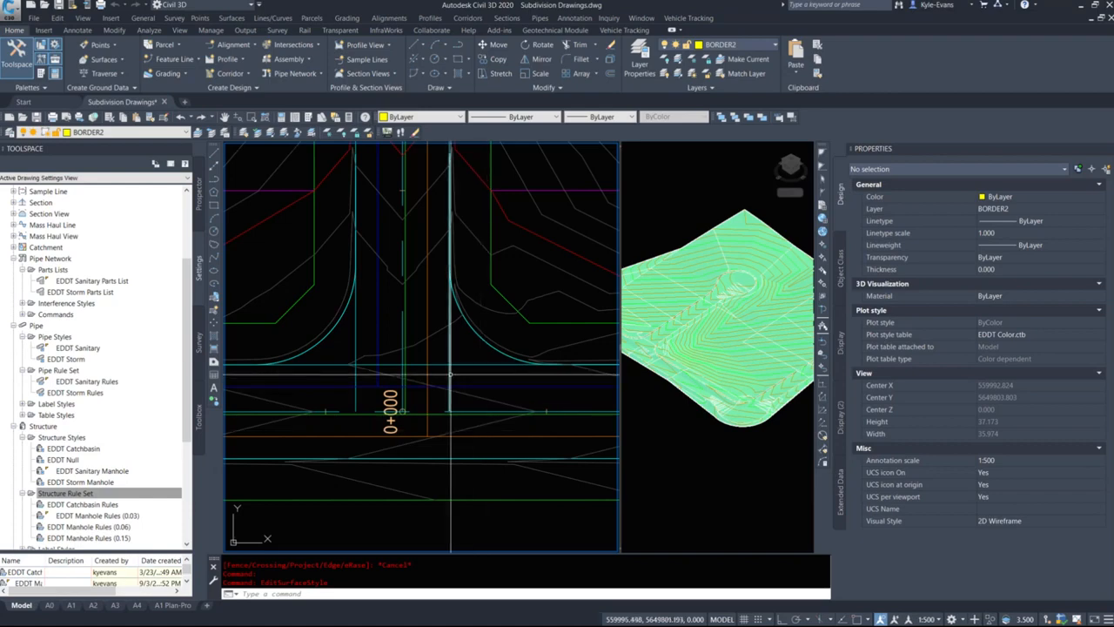
scroll(434, 369, down, 4)
middle_drag(433, 369, 476, 360)
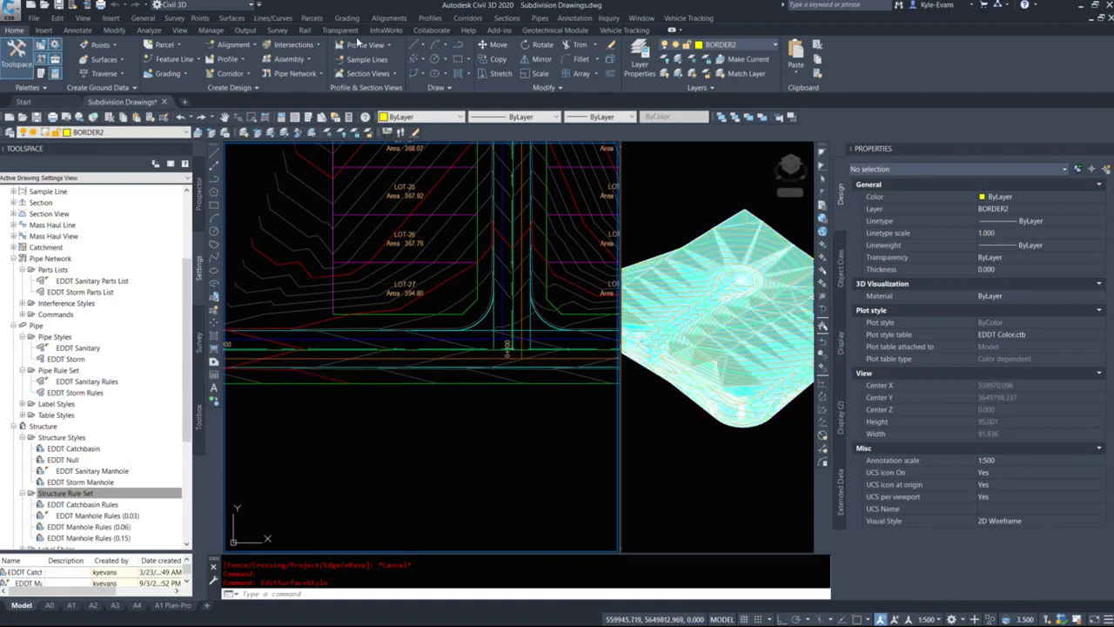
Step: Start a new pipe network by layout and name it Sanitary Layout
click(201, 195)
click(14, 280)
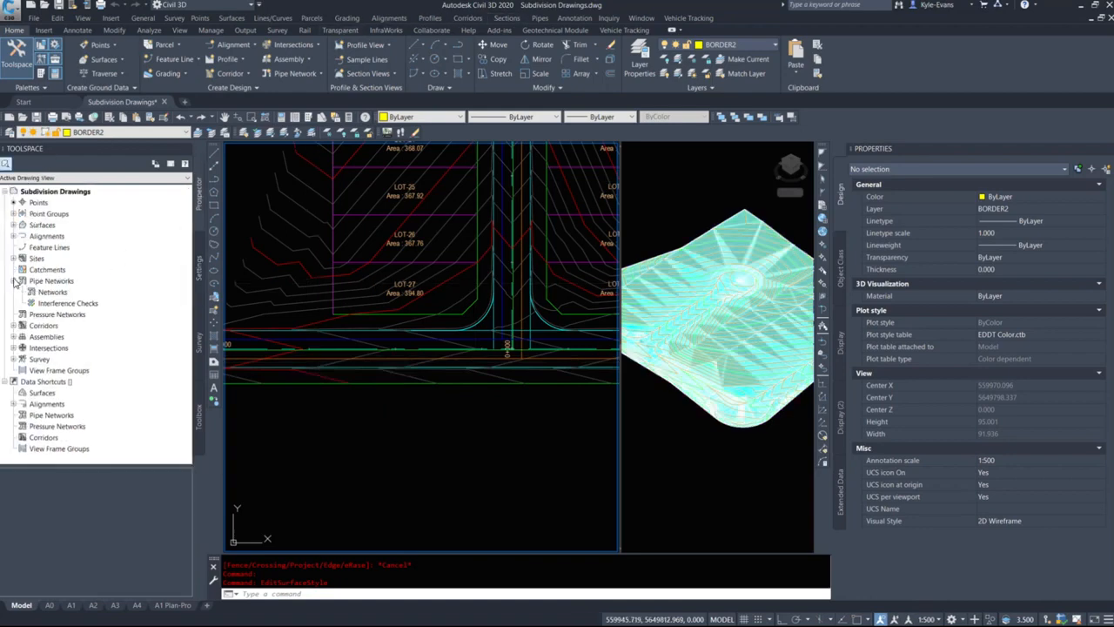
right_click(53, 293)
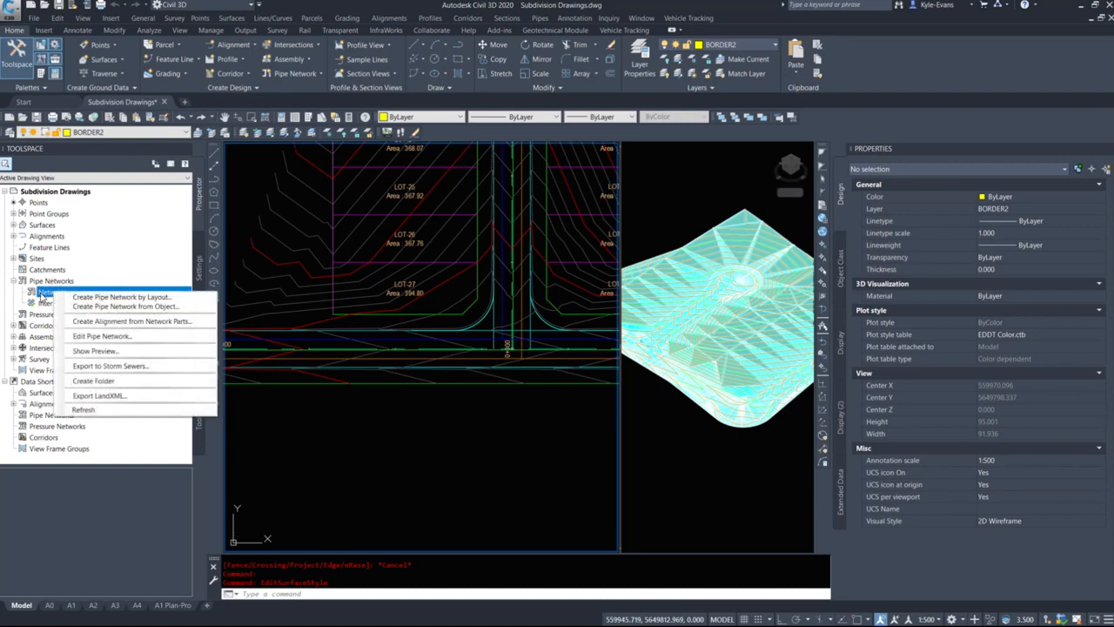
click(48, 294)
right_click(52, 291)
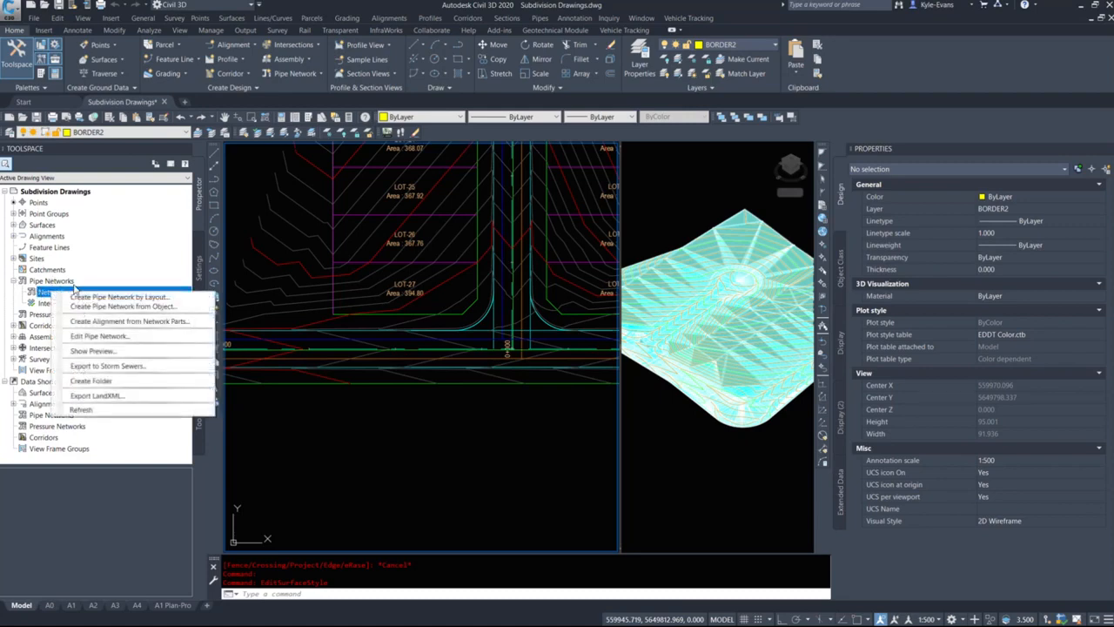
click(124, 299)
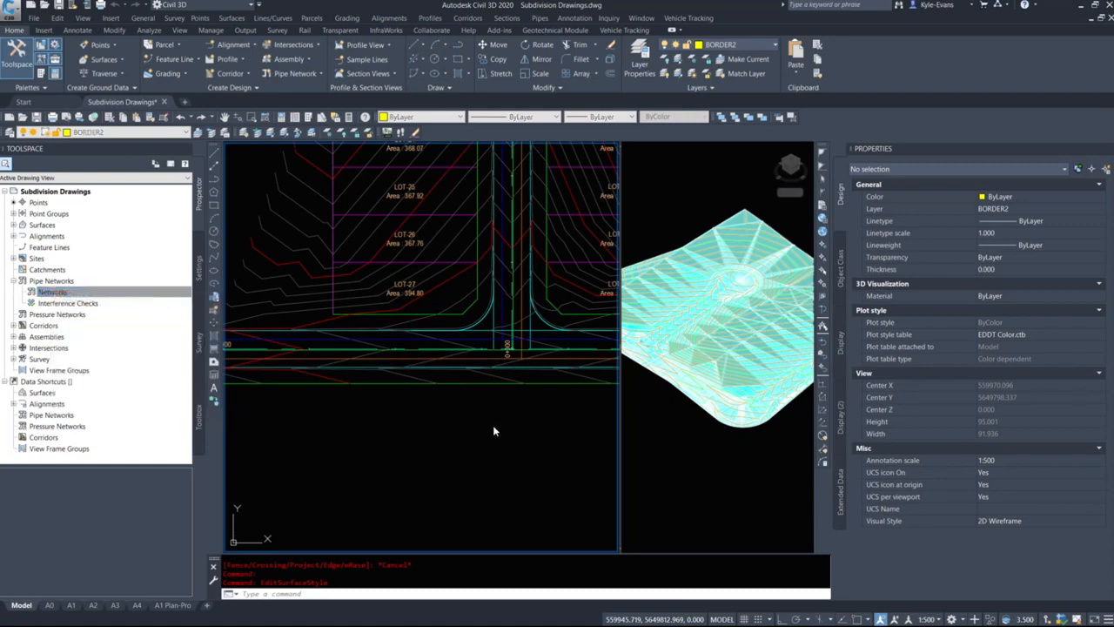
drag(570, 196, 413, 185)
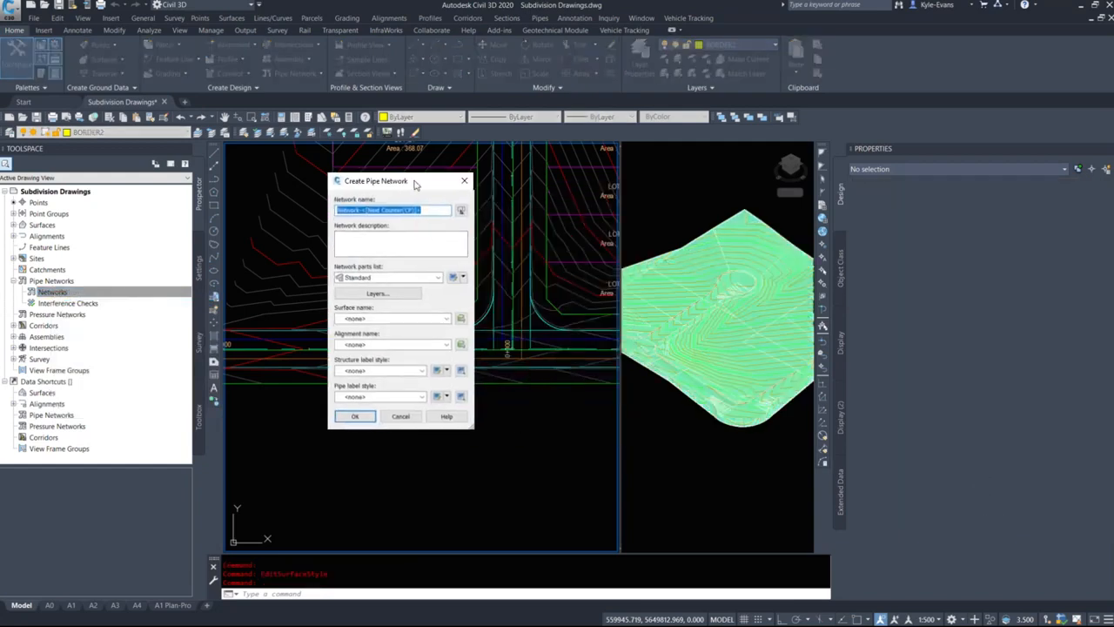
text(Sanitary Layout)
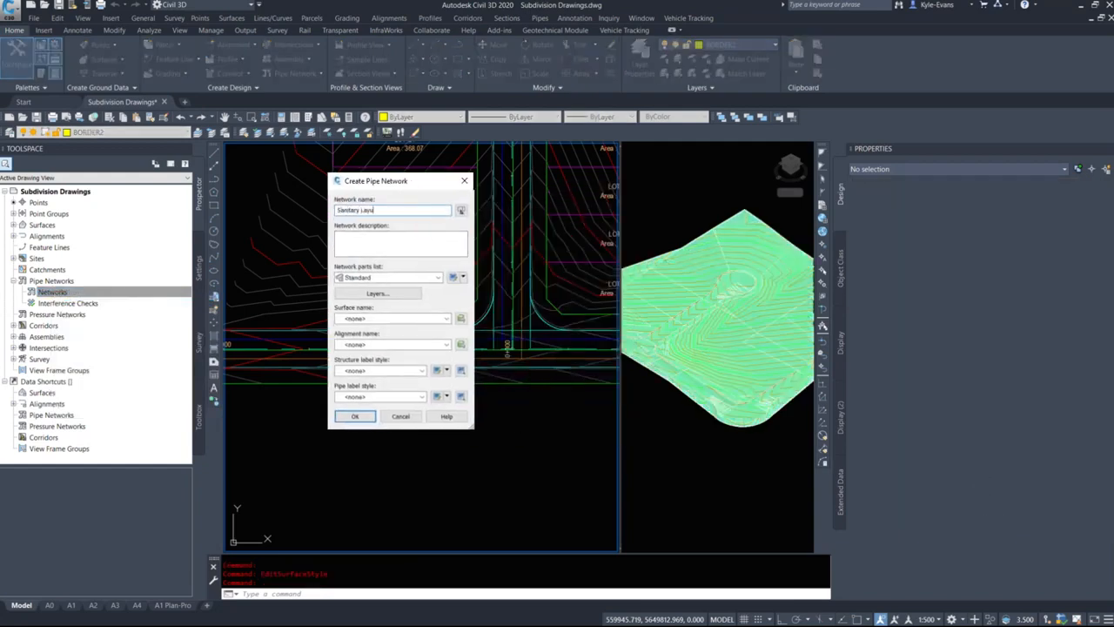
Step: Assign the EDDT Sanitary Parts List to the new network and use Lot Grading Surface as its reference surface
click(412, 278)
click(374, 296)
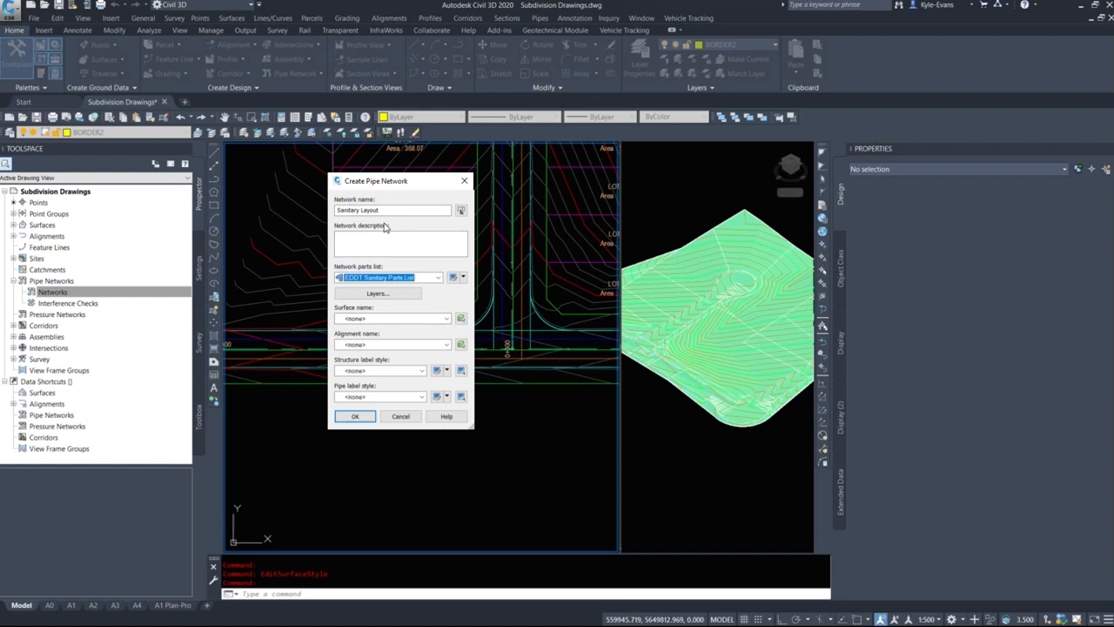
click(392, 317)
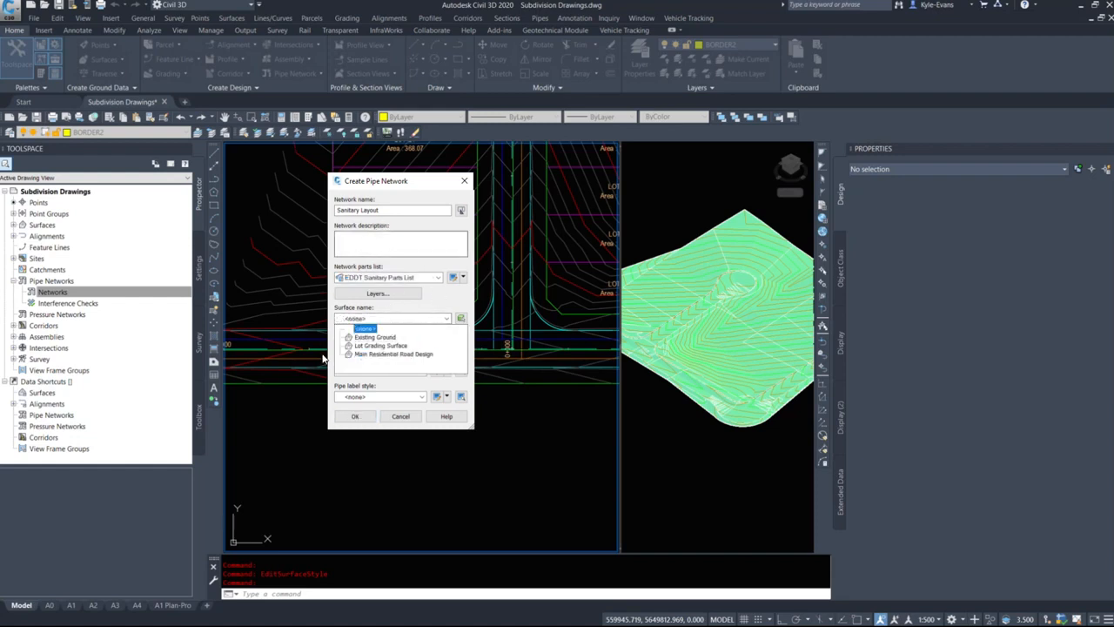
click(397, 355)
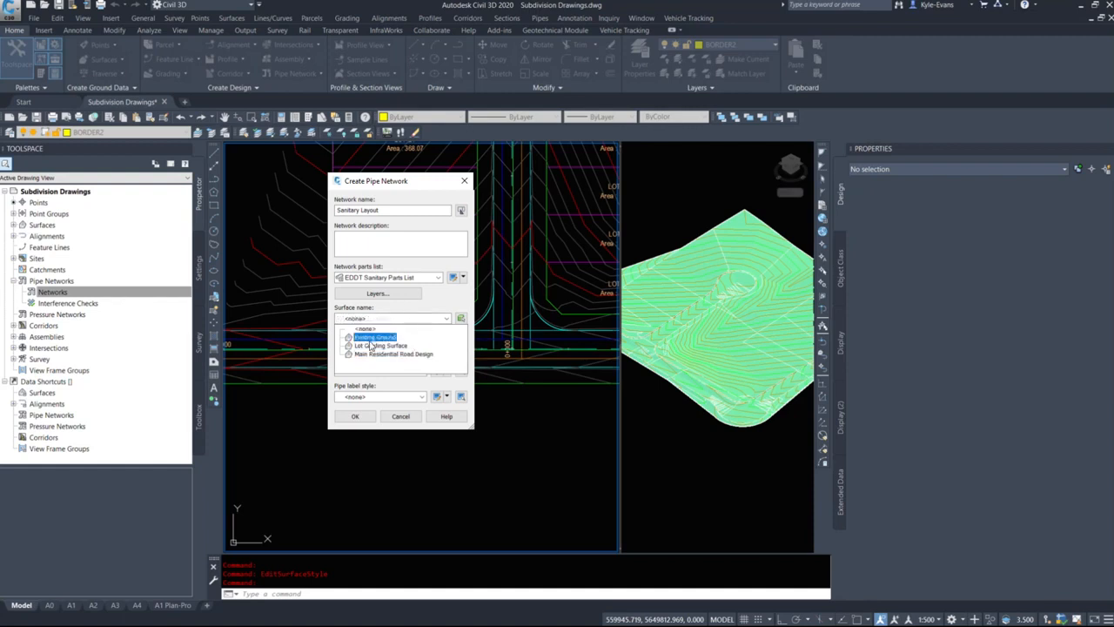
click(371, 346)
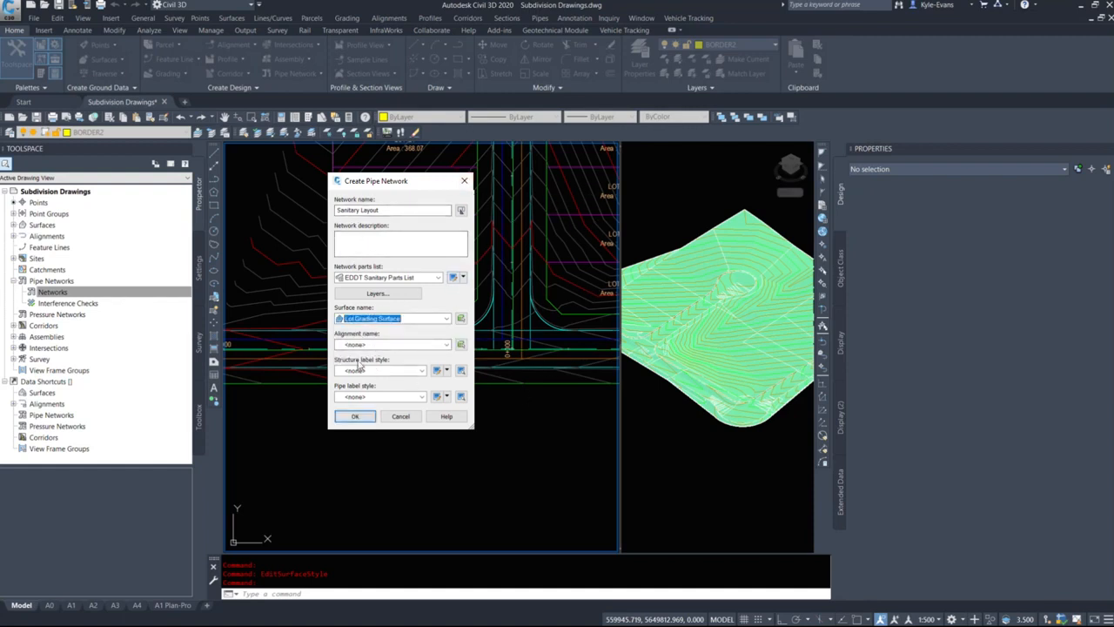
Step: Set the new network's reference alignment to Main Through Road
click(374, 345)
click(442, 363)
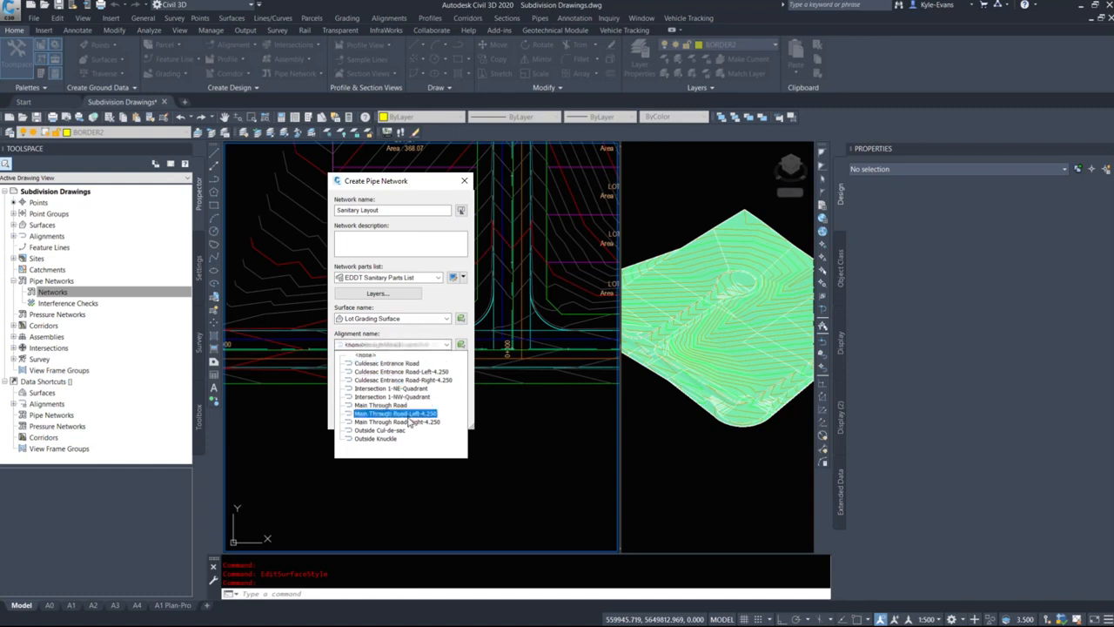
click(385, 406)
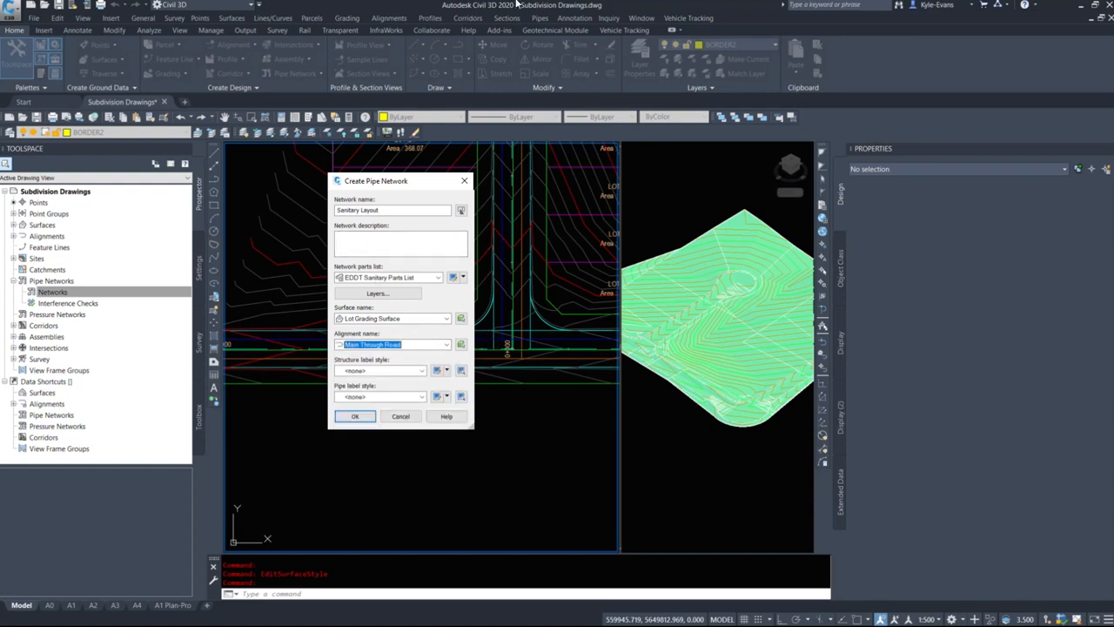
Step: Give structures the EDDT Name Only Plan Labels style and pipes the EDDT Pipe Label Plan Name Only style, and create the network
click(392, 370)
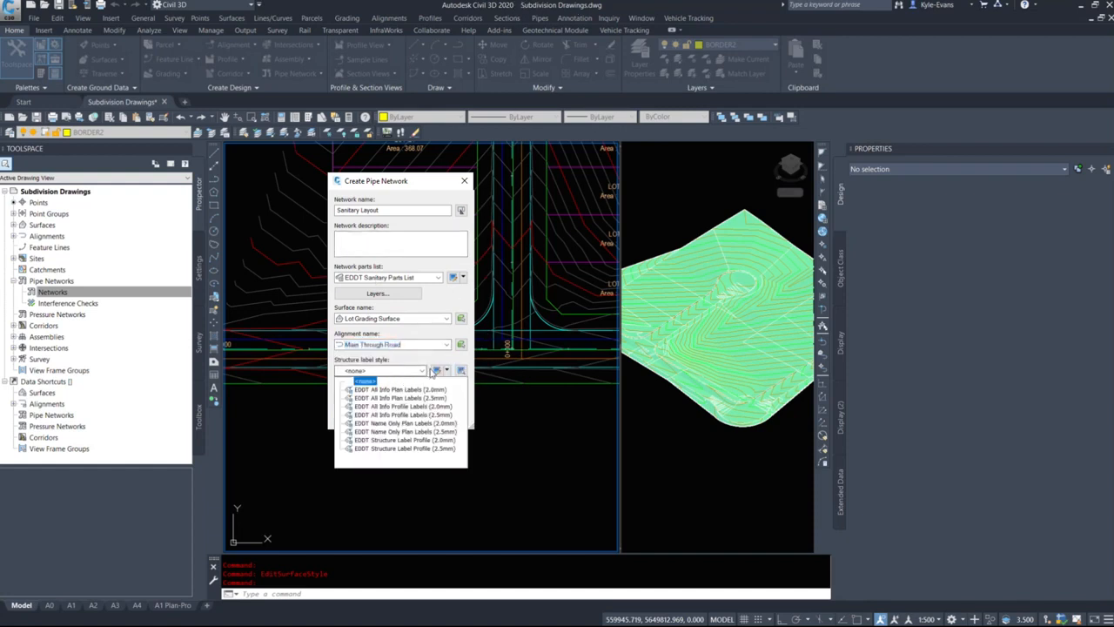
click(427, 396)
click(405, 373)
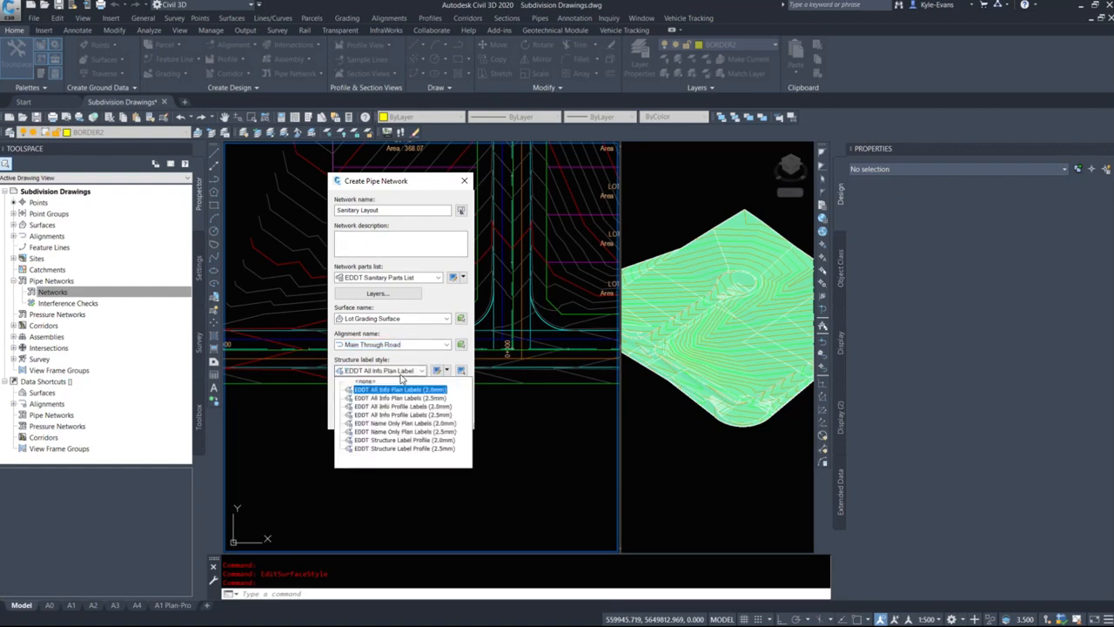
click(418, 427)
click(387, 396)
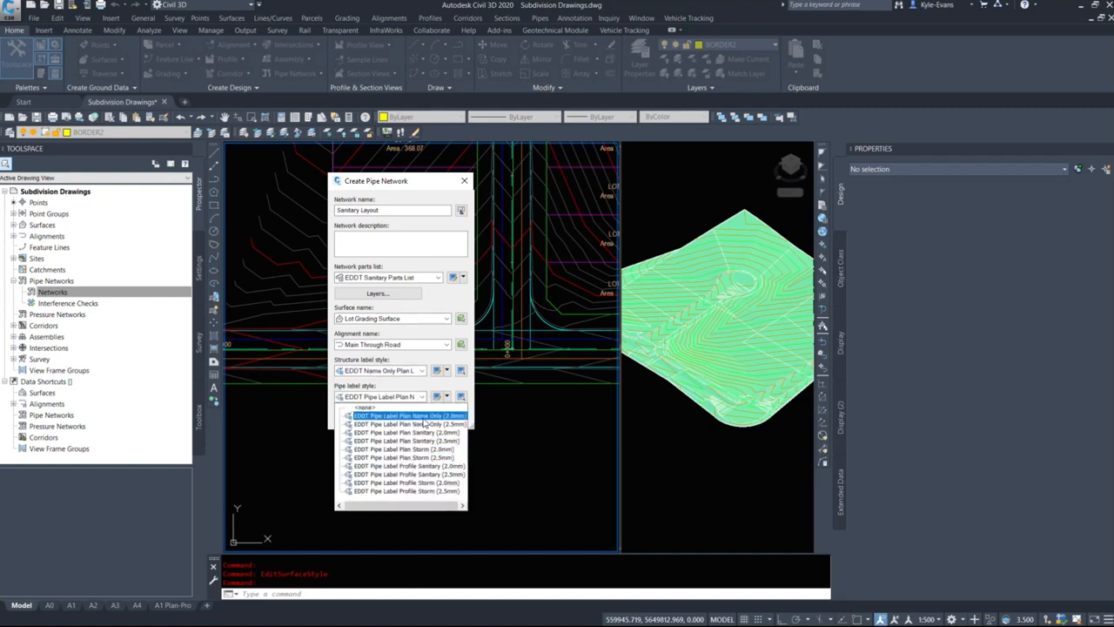
click(424, 420)
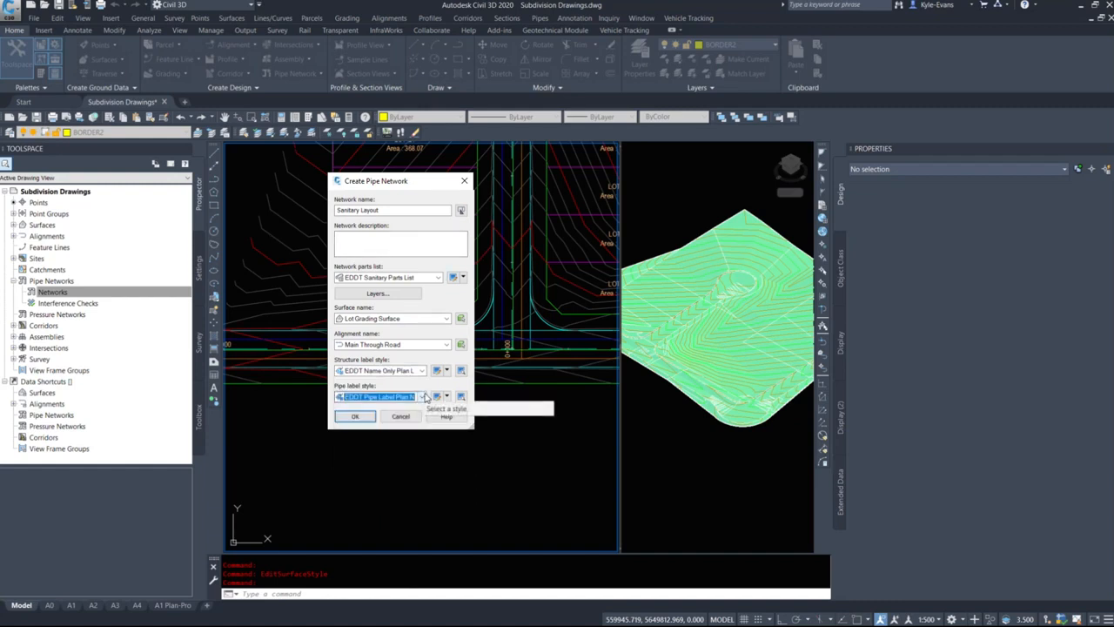
click(355, 416)
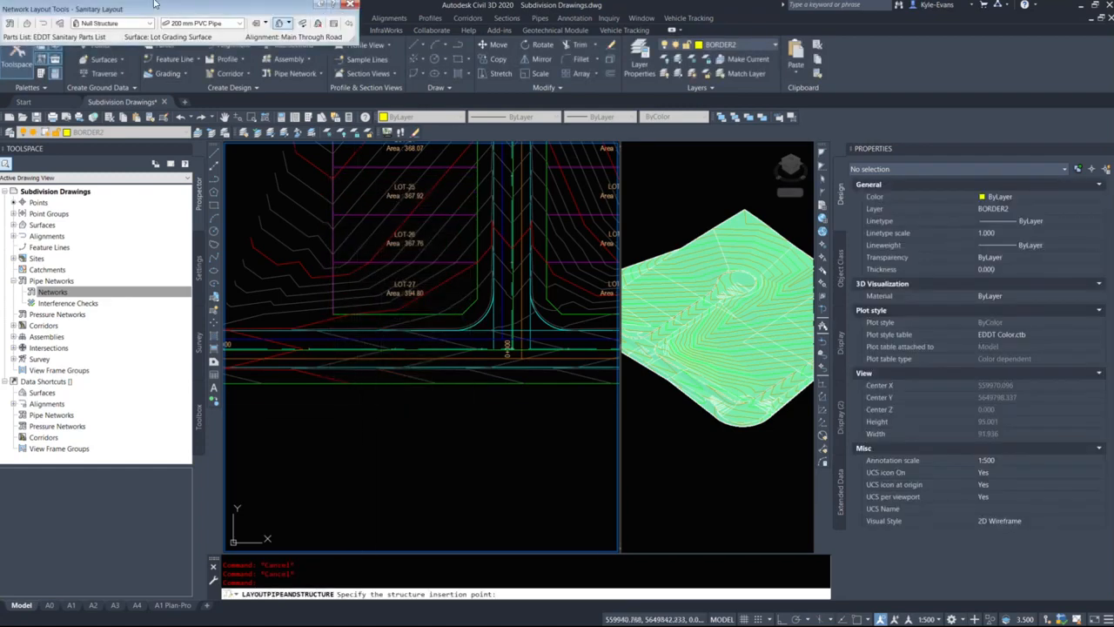
Step: Change the Sanitary Layout network's utility type to Sanitary in its pipe network properties
mouse_move(159, 9)
mouse_down()
mouse_move(423, 202)
mouse_move(407, 174)
mouse_up()
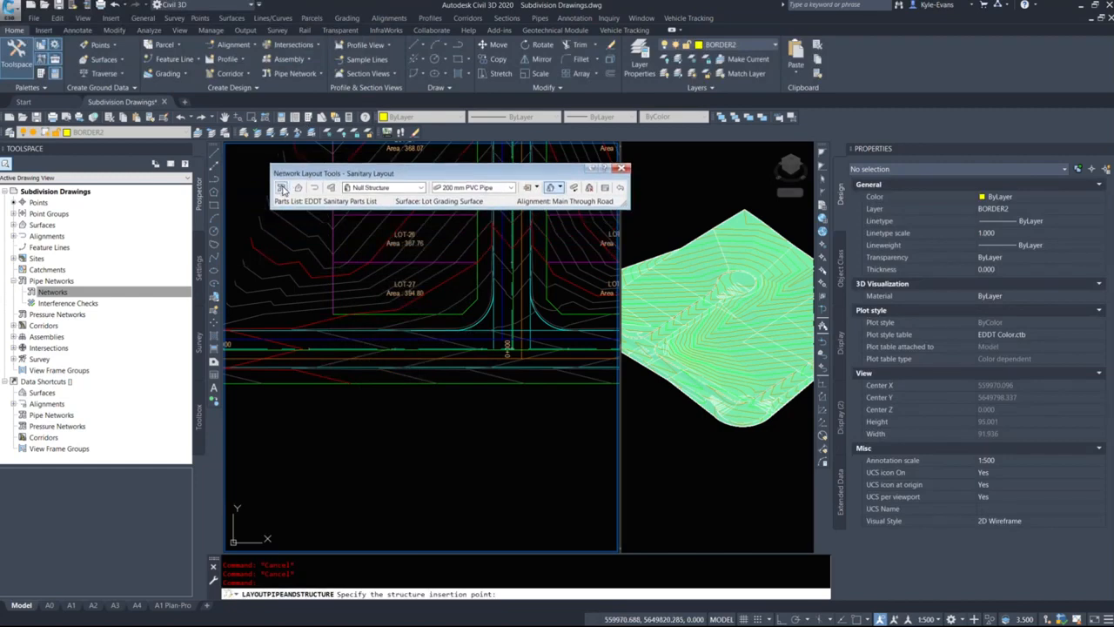
click(283, 190)
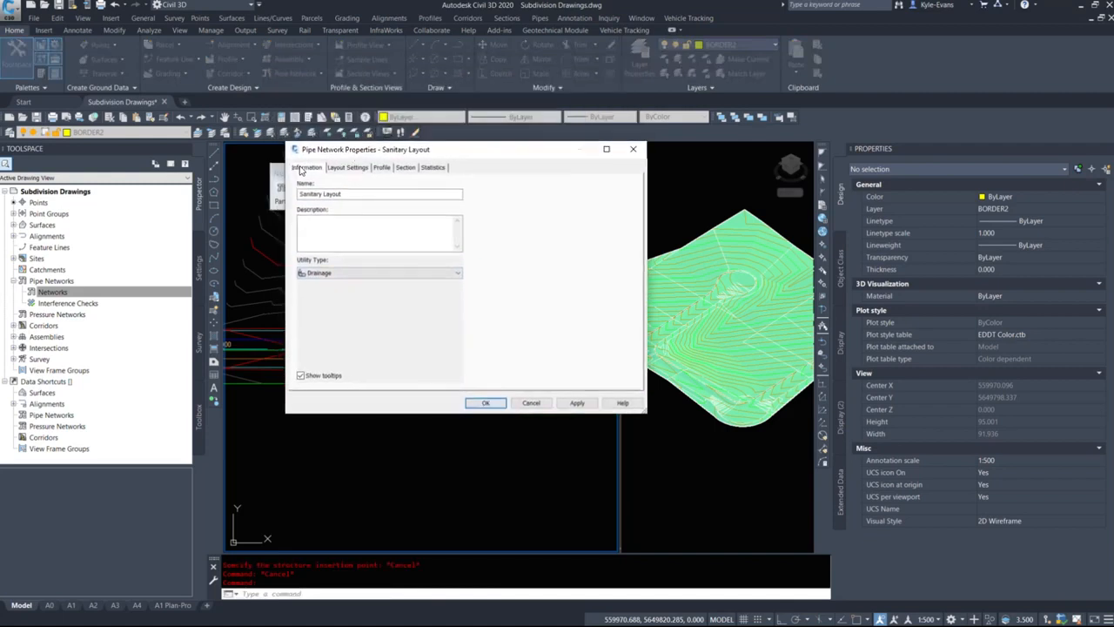
click(341, 274)
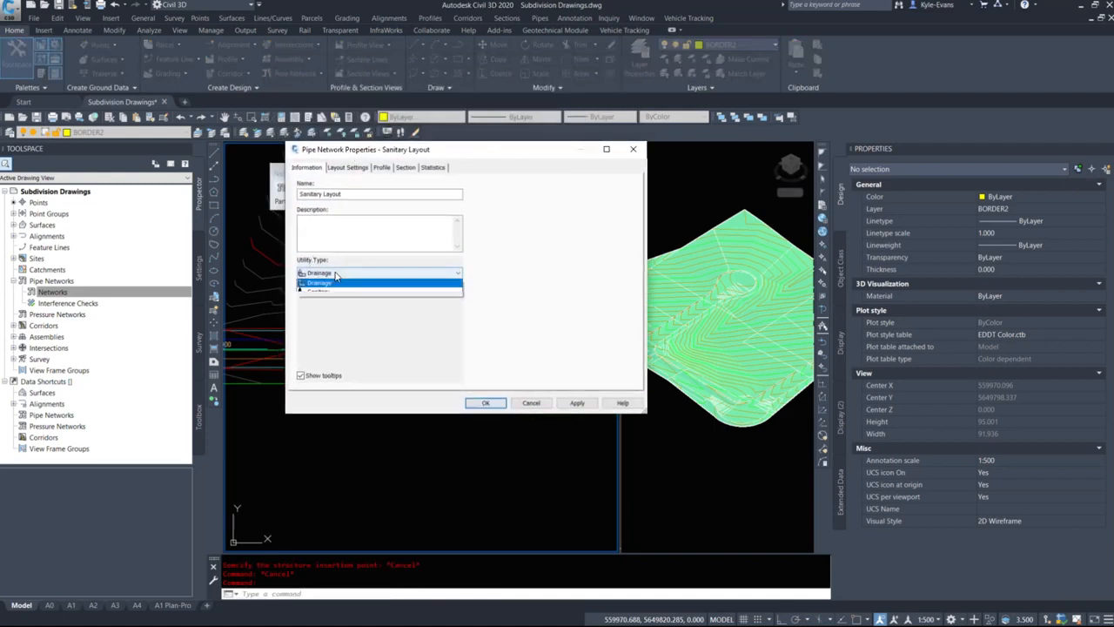
click(331, 301)
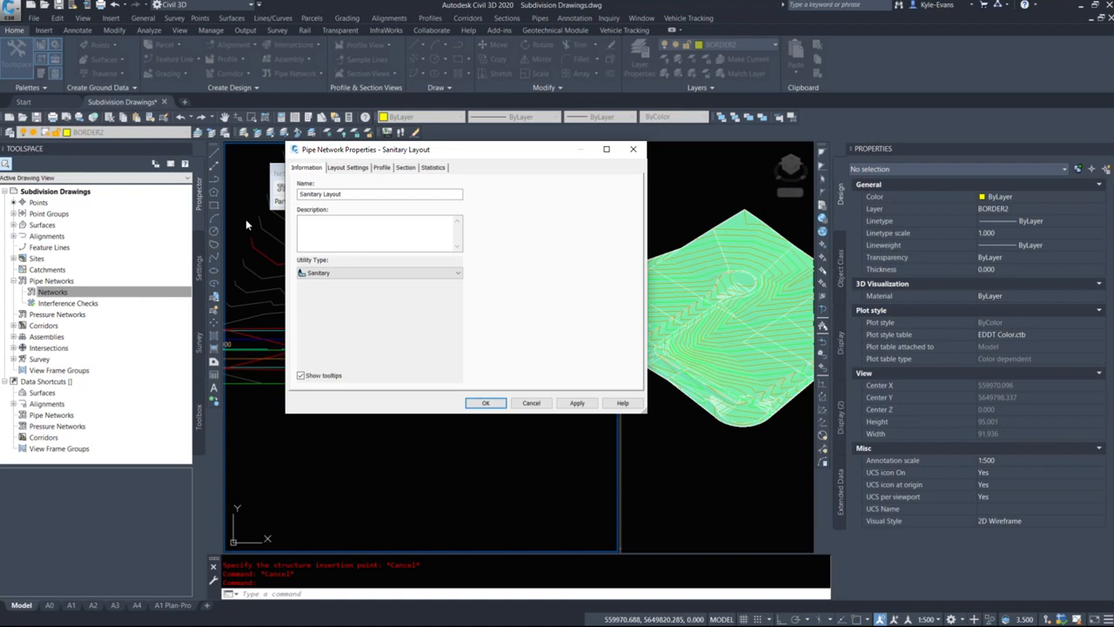
Step: Set the network's structure profile labels to EDDT All Info Profile Labels (2.0mm) and its pipe profile labels to EDDT Pipe Label Plan Sanitary
click(348, 167)
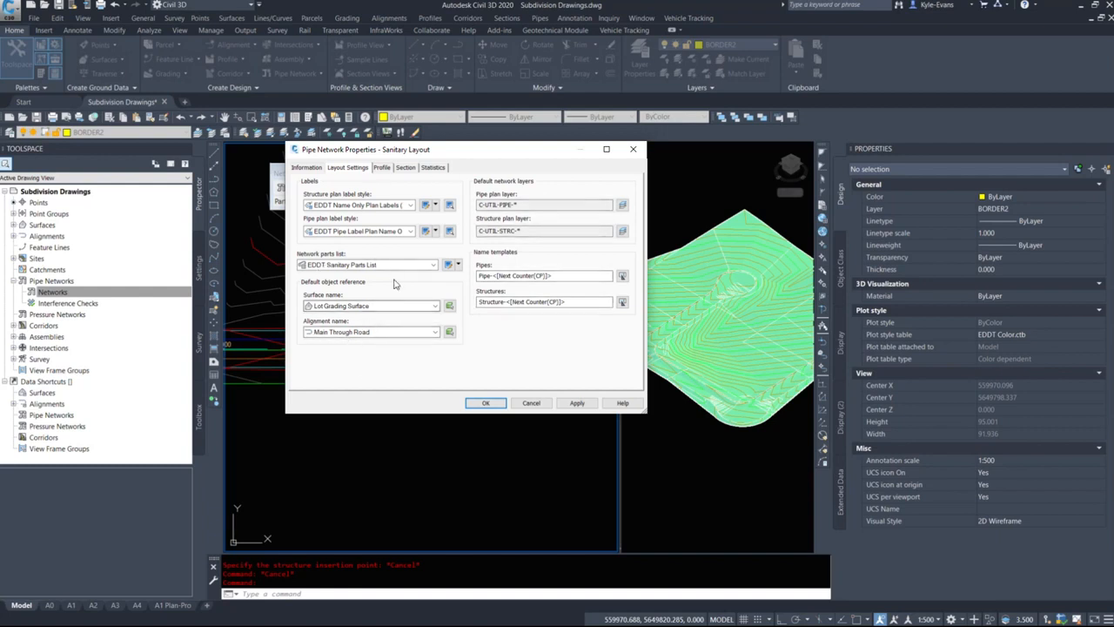
click(385, 168)
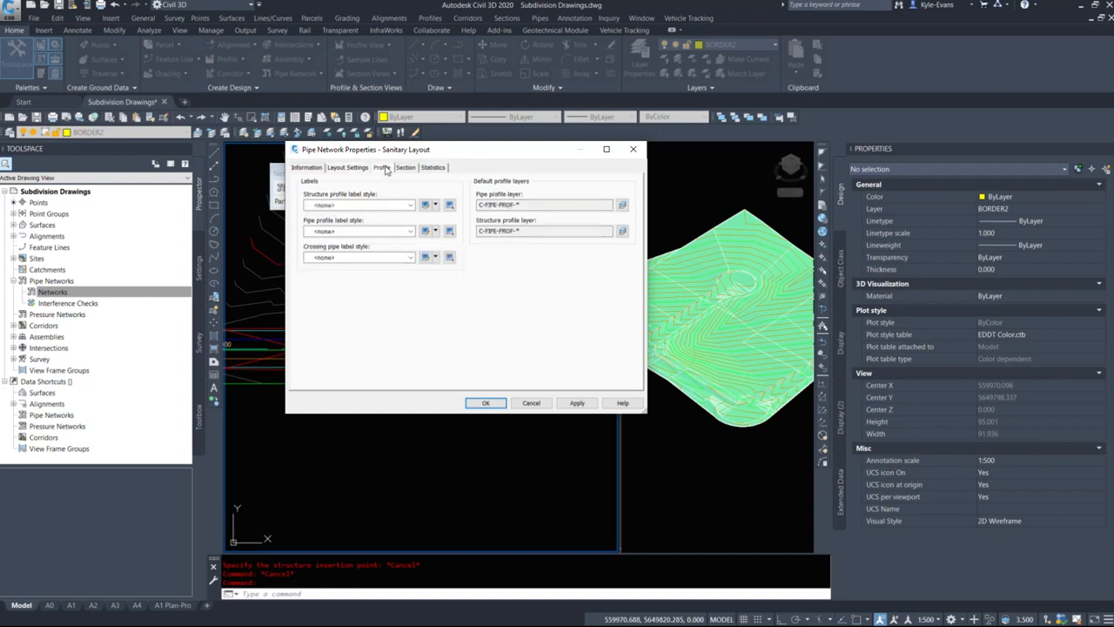
click(402, 206)
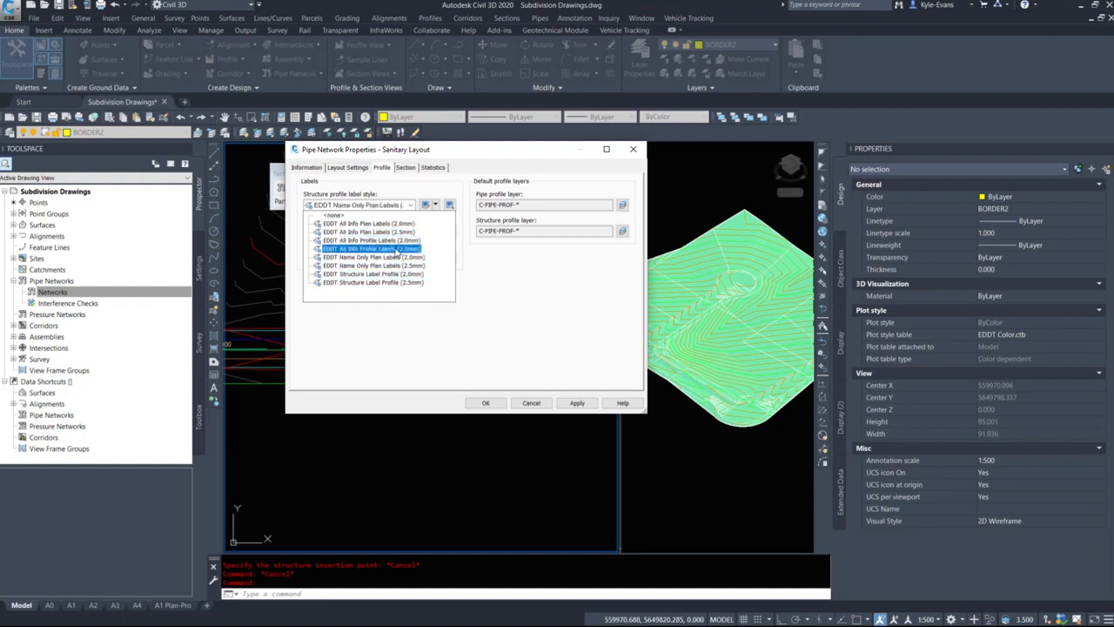
click(392, 240)
click(363, 231)
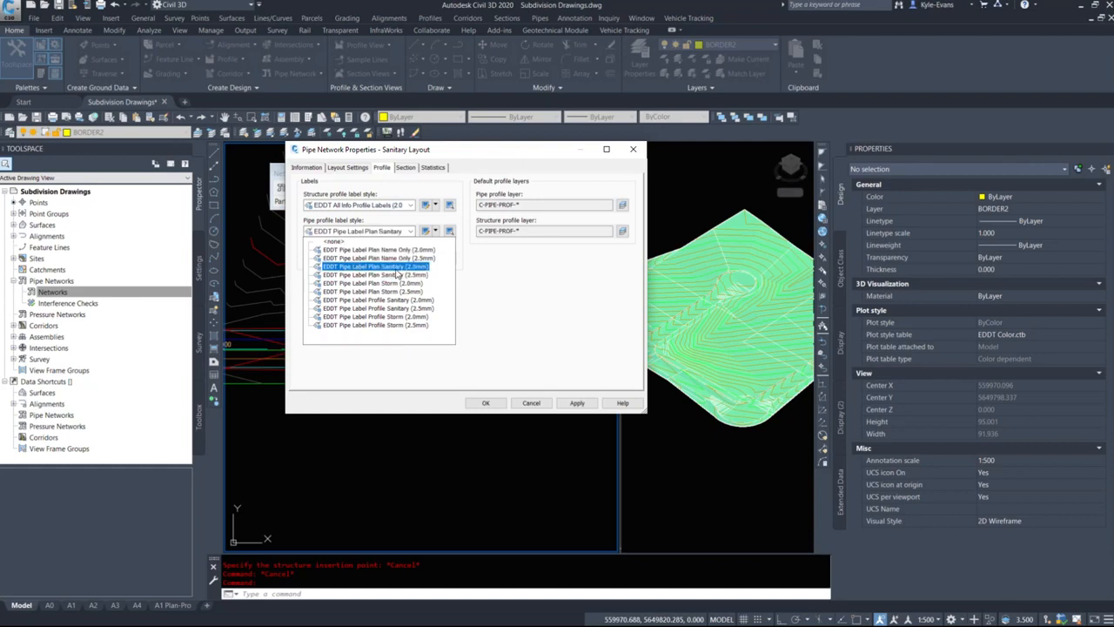
click(396, 270)
click(357, 258)
click(332, 267)
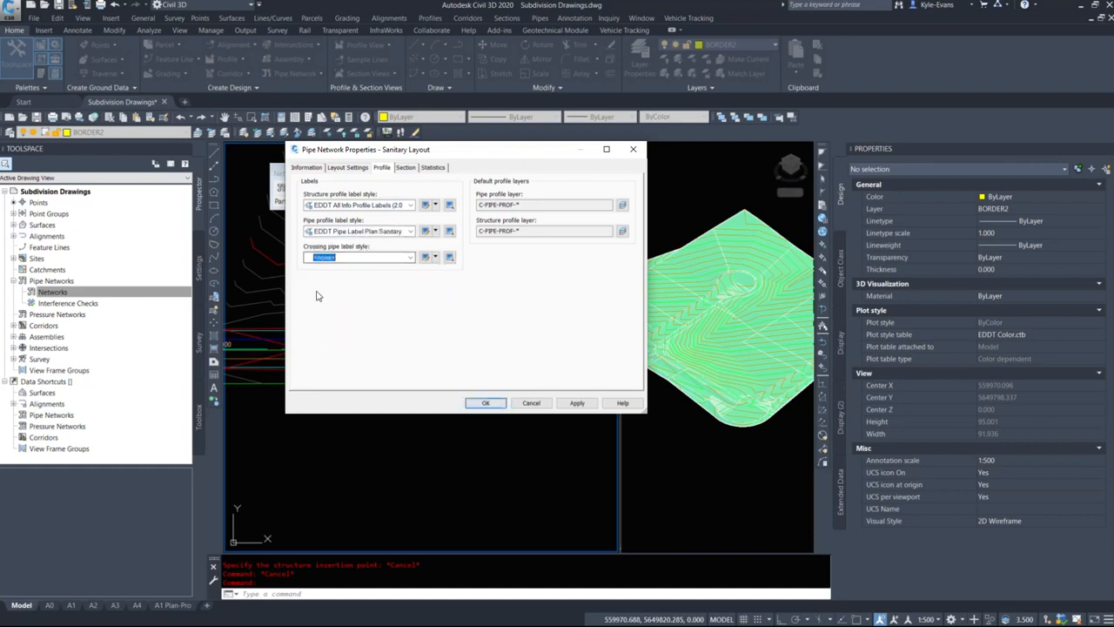
Step: Review the section, statistics, layout and information settings of the Sanitary Layout network, and accept its properties
click(406, 167)
click(432, 167)
click(347, 167)
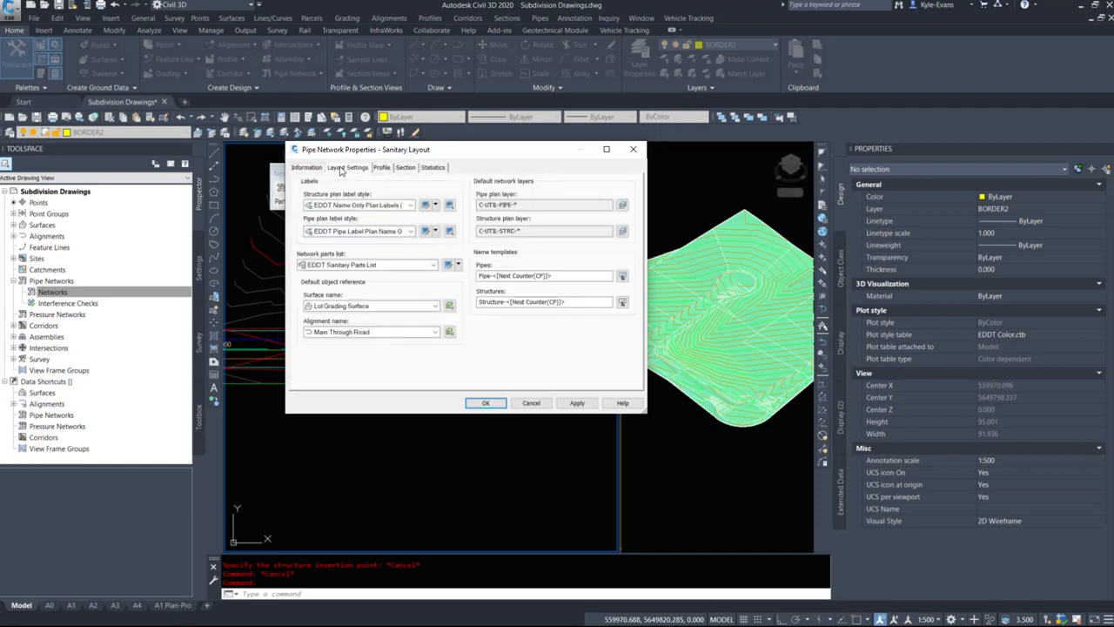
click(307, 167)
click(485, 402)
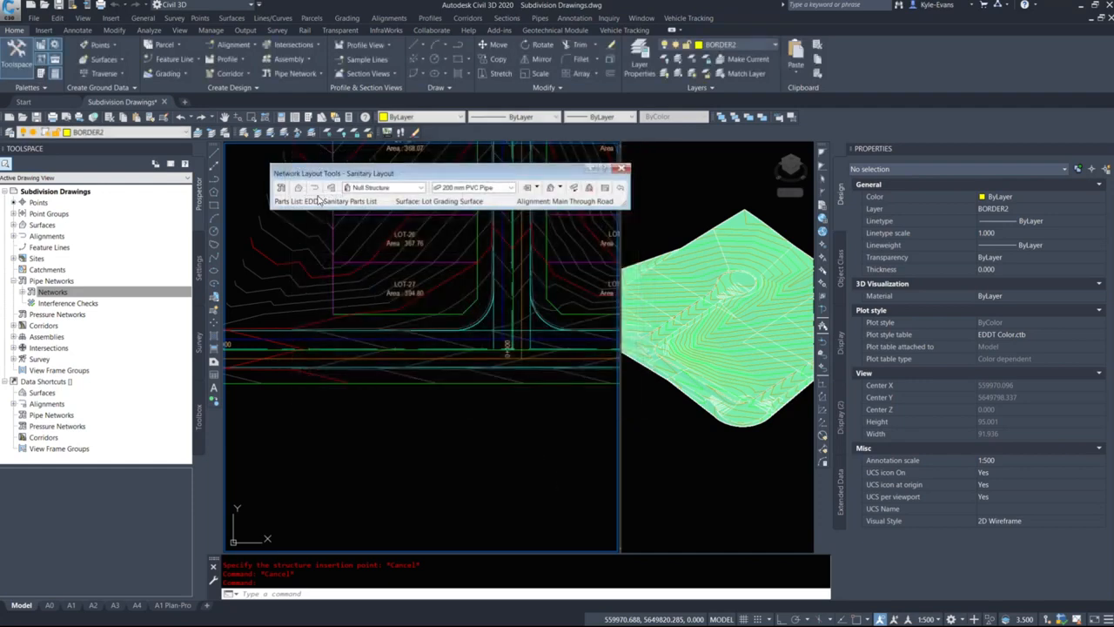
Step: Review the reference surfaces and alignments available for the Sanitary Layout network without changing either reference
drag(336, 176, 310, 158)
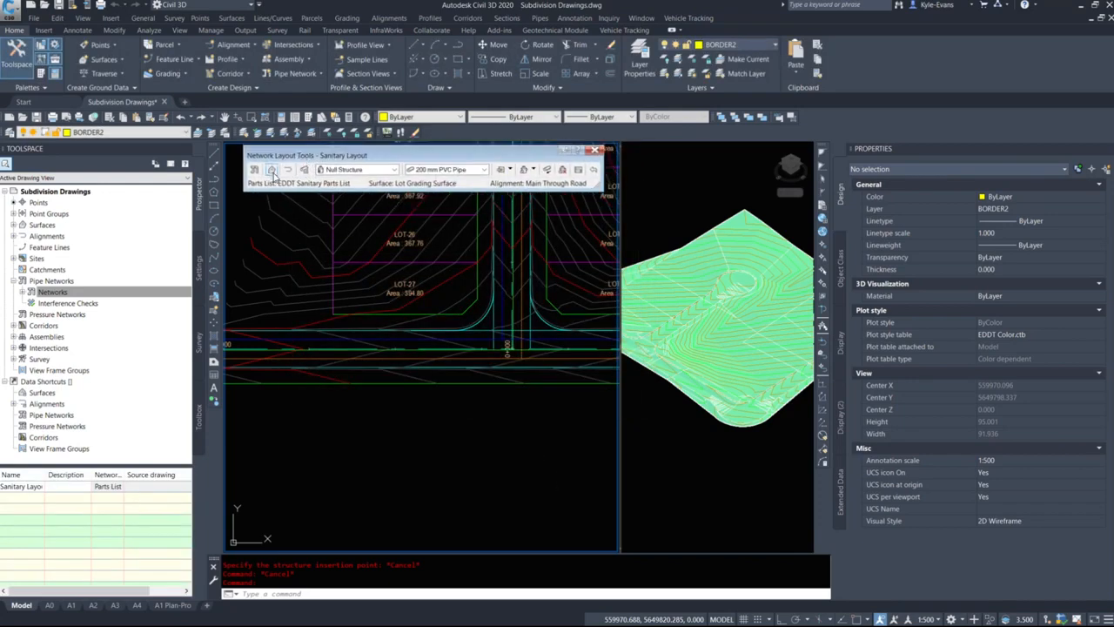
click(278, 176)
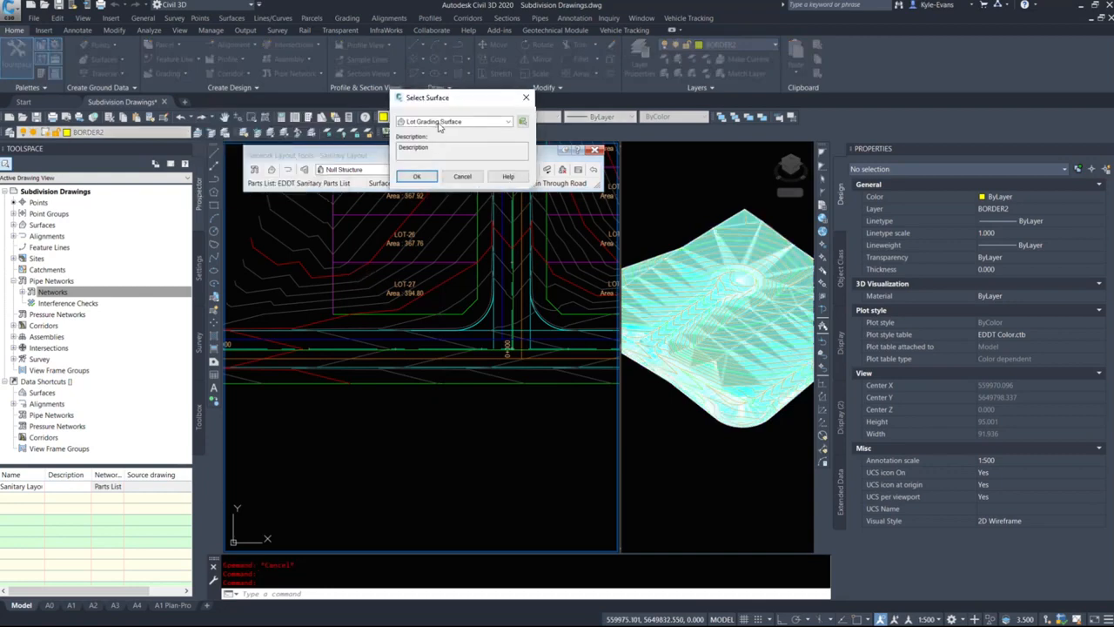
click(439, 124)
click(452, 122)
key(Escape)
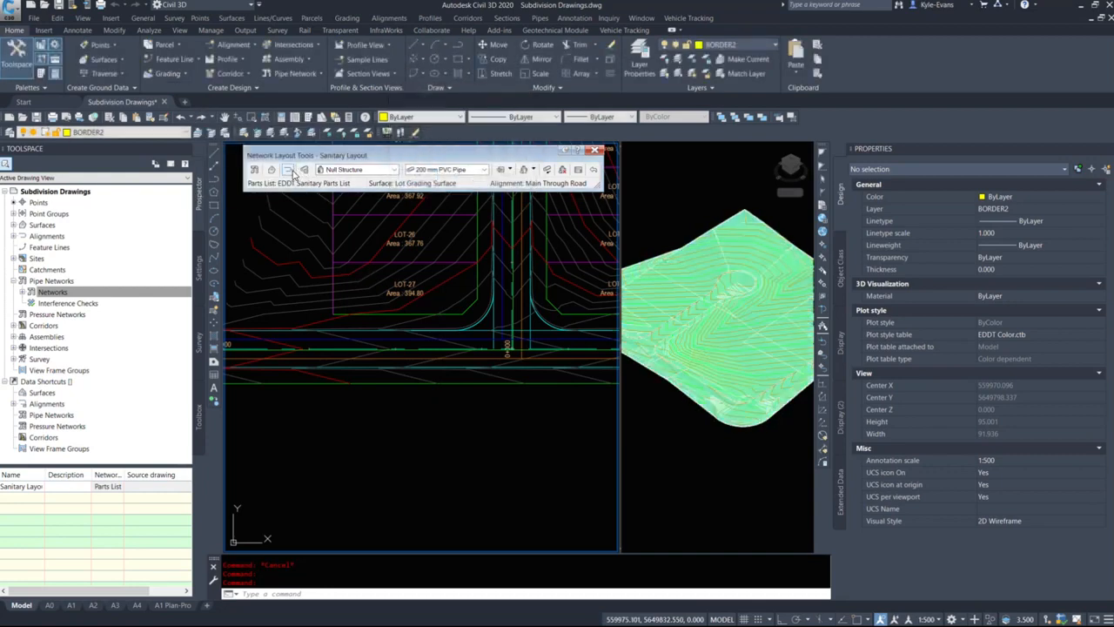
click(289, 170)
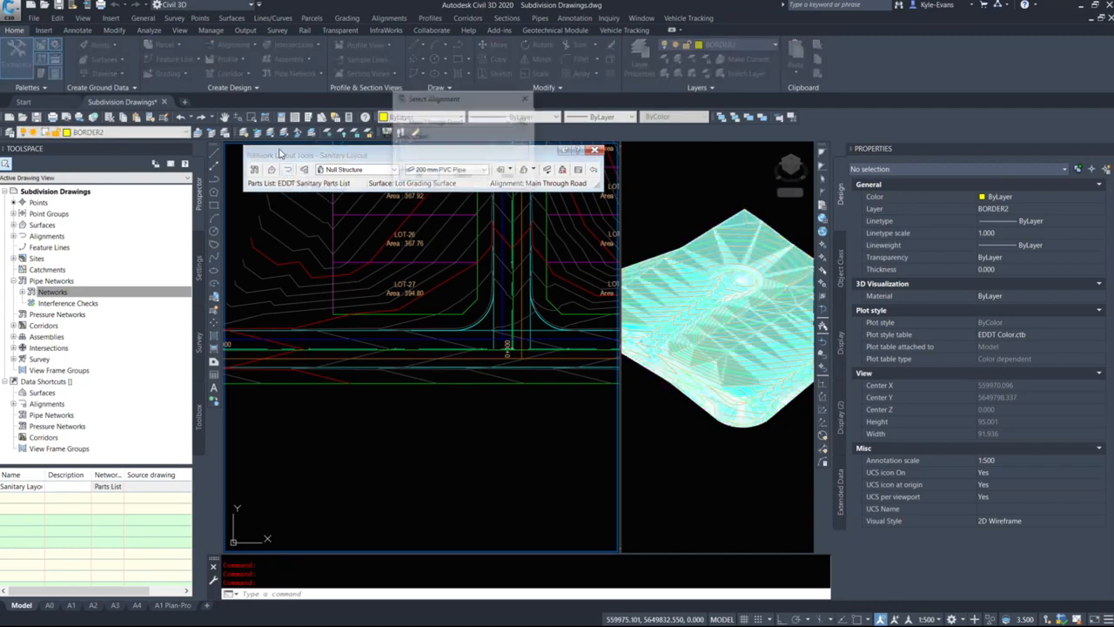
click(441, 122)
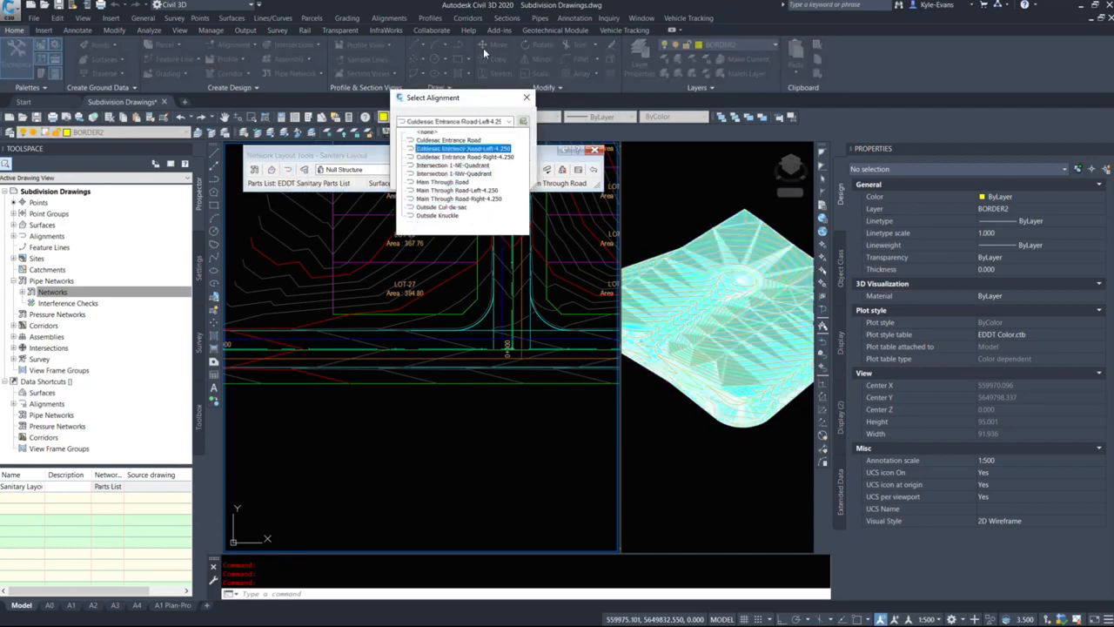
click(449, 142)
click(422, 178)
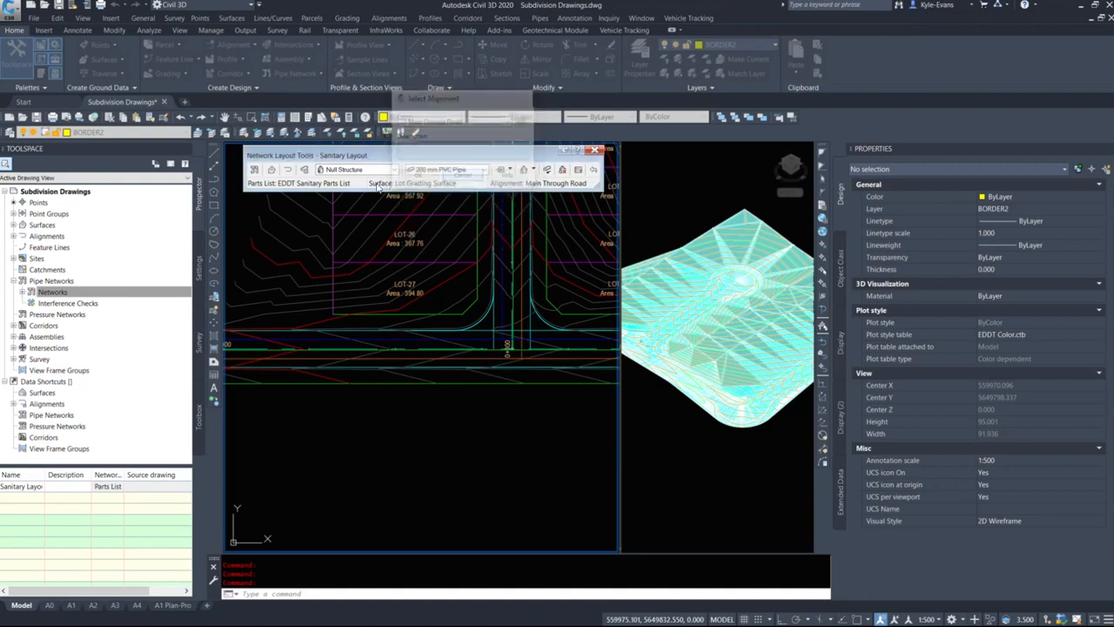
Step: Examine the structures in the EDDT Sanitary Parts List together with their full style and rule names
click(304, 170)
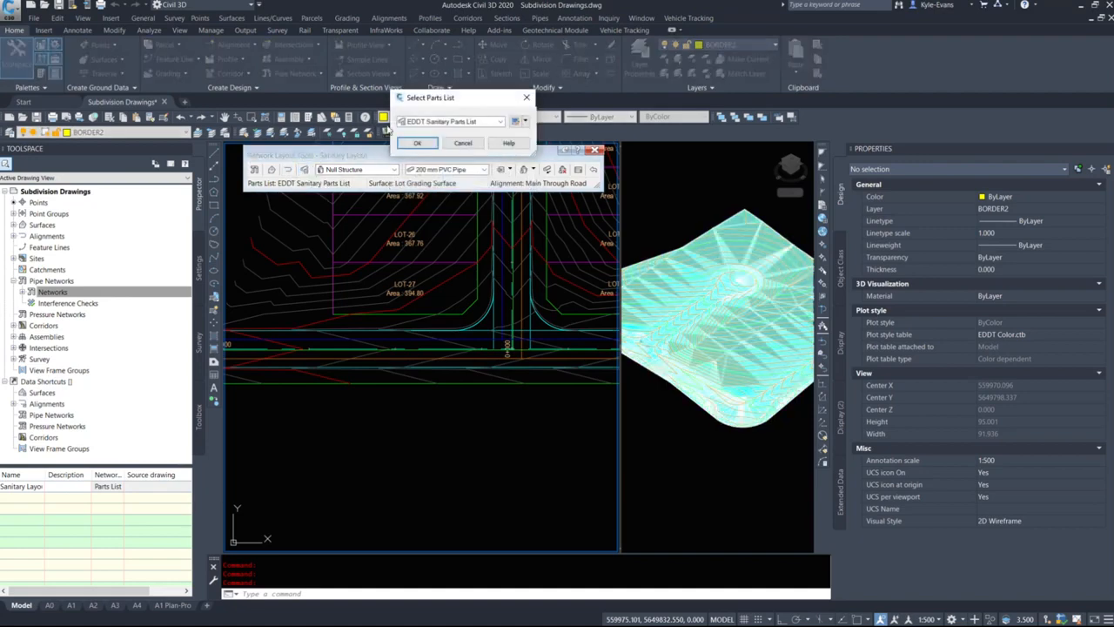
click(500, 121)
click(444, 132)
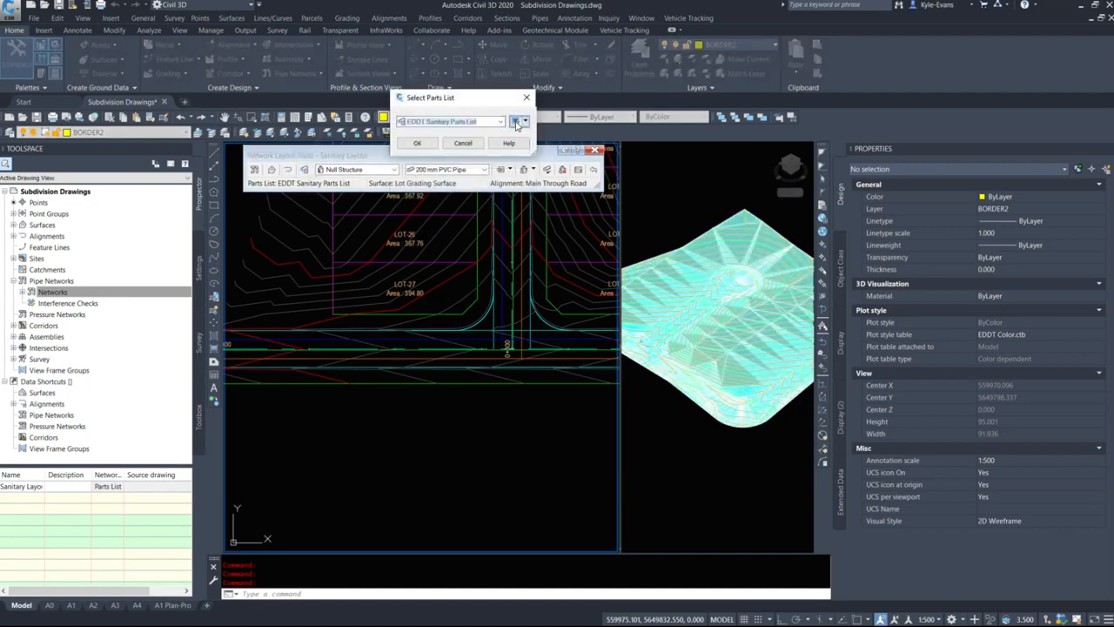
click(514, 121)
click(243, 226)
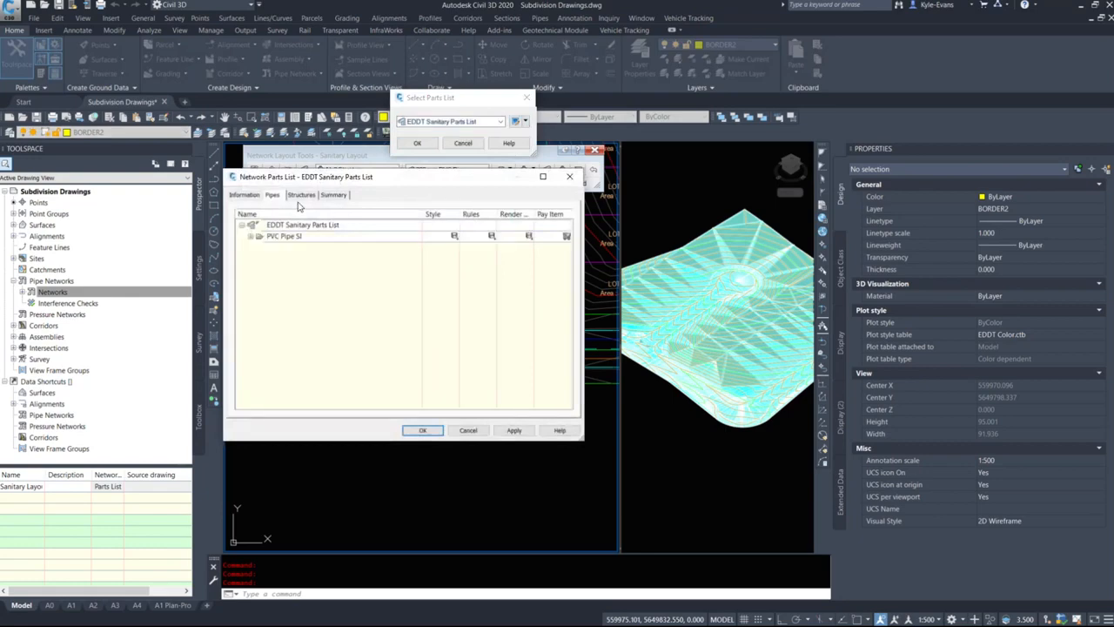
click(301, 194)
click(473, 431)
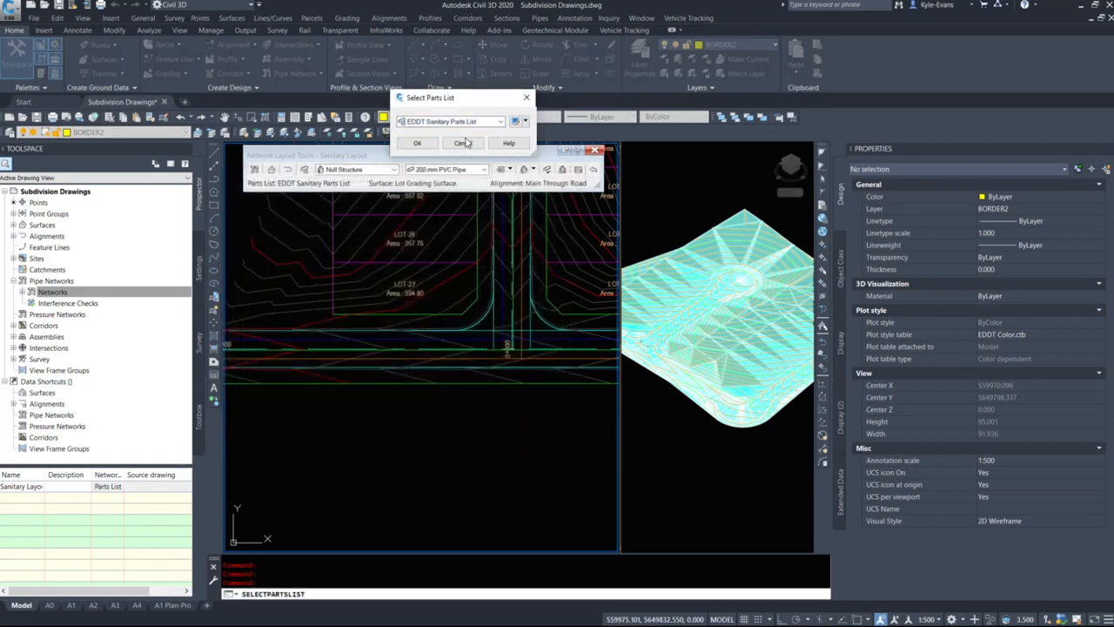
click(513, 121)
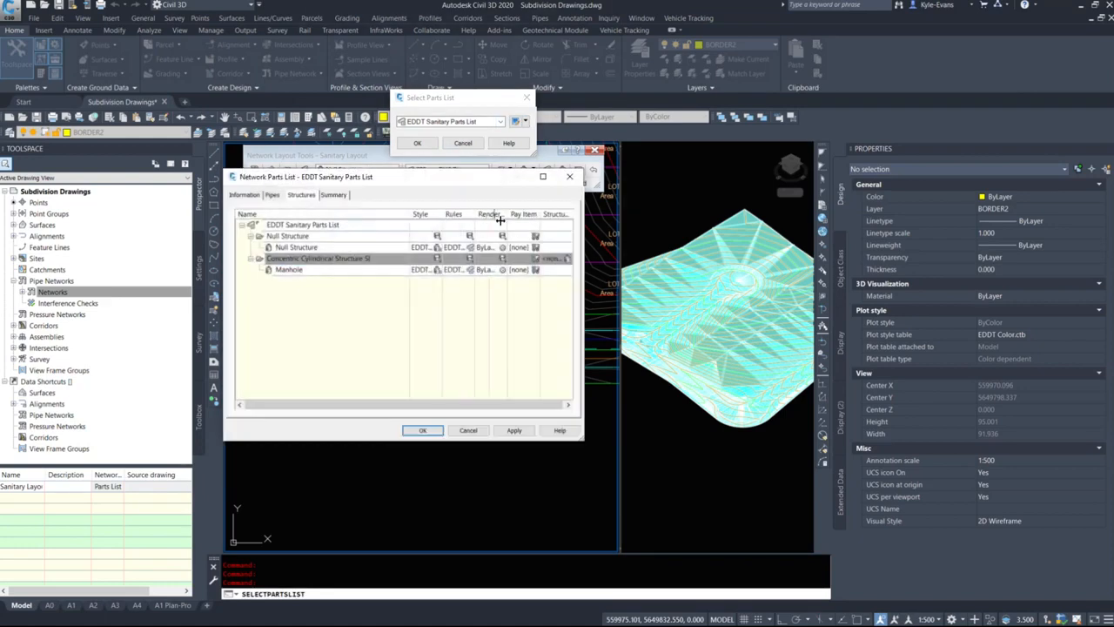
double_click(443, 214)
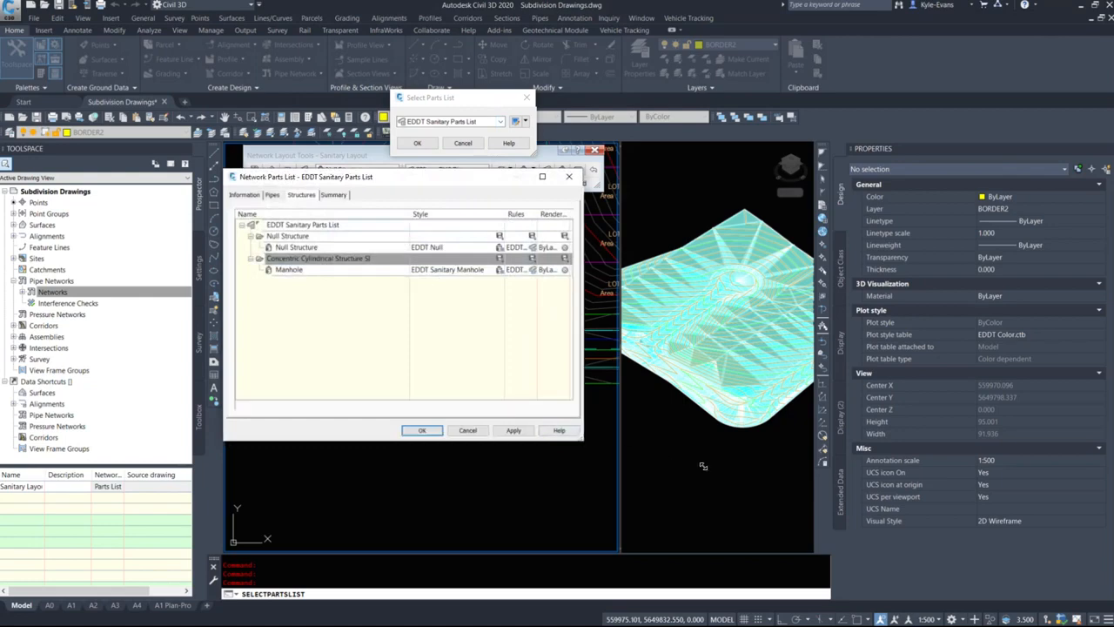
drag(576, 434, 754, 472)
double_click(574, 214)
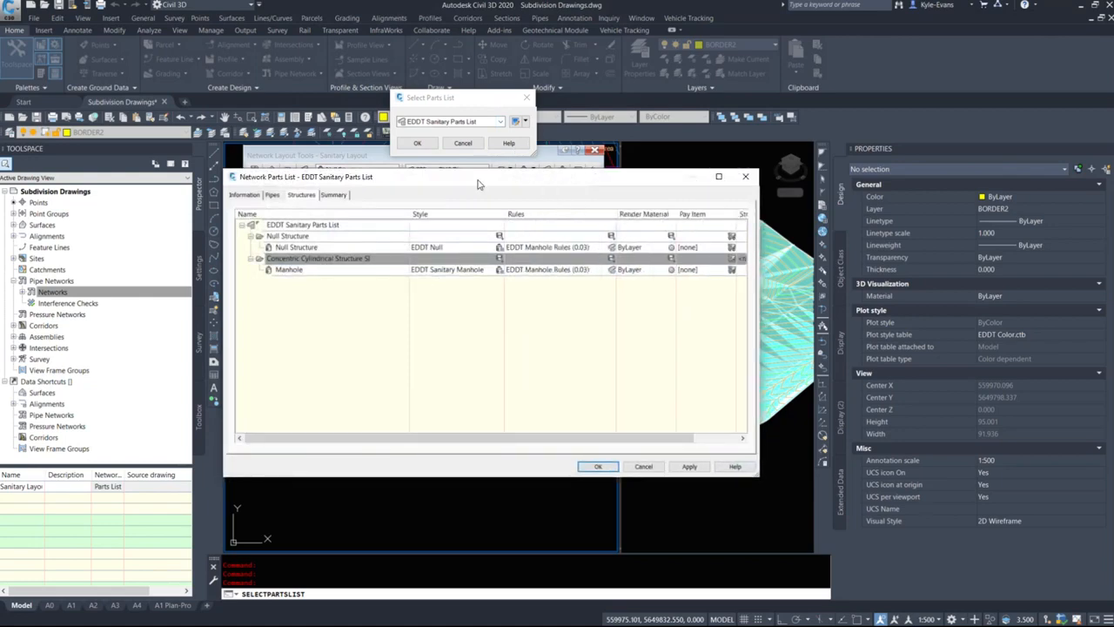
Step: Examine the PVC pipe sizes, styles and rules in the EDDT Sanitary Parts List, and close it without changes
click(273, 195)
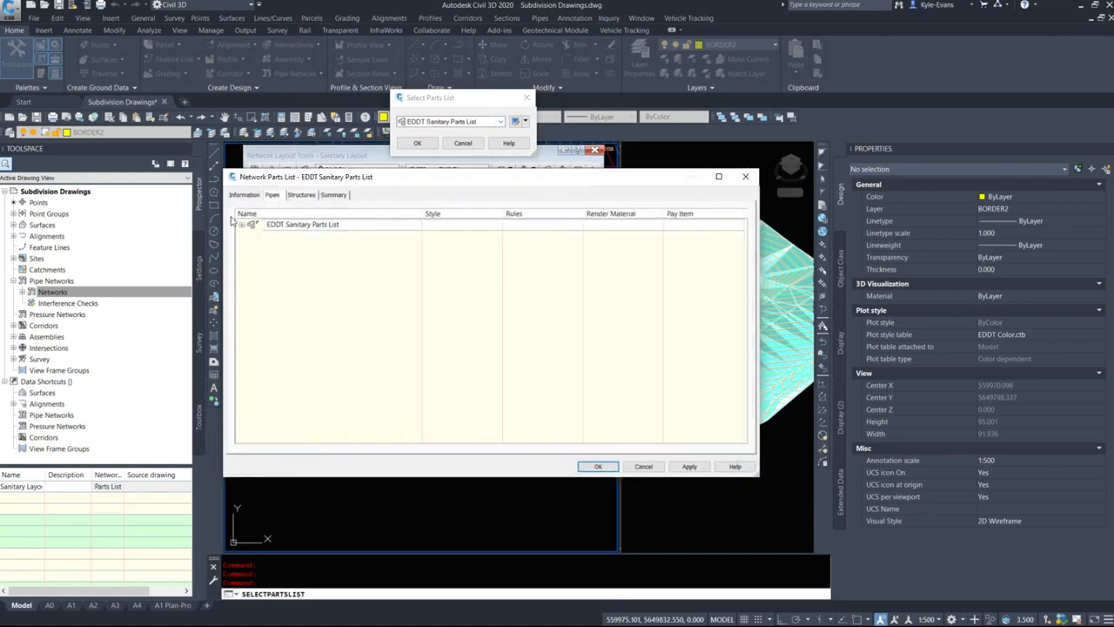
click(242, 224)
click(250, 236)
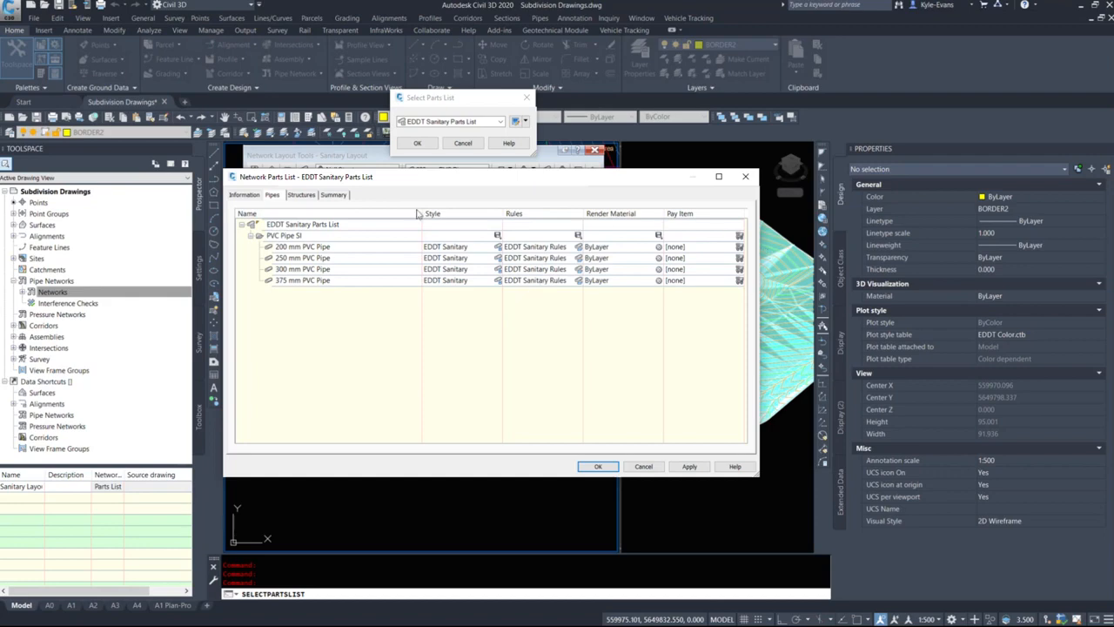
click(745, 177)
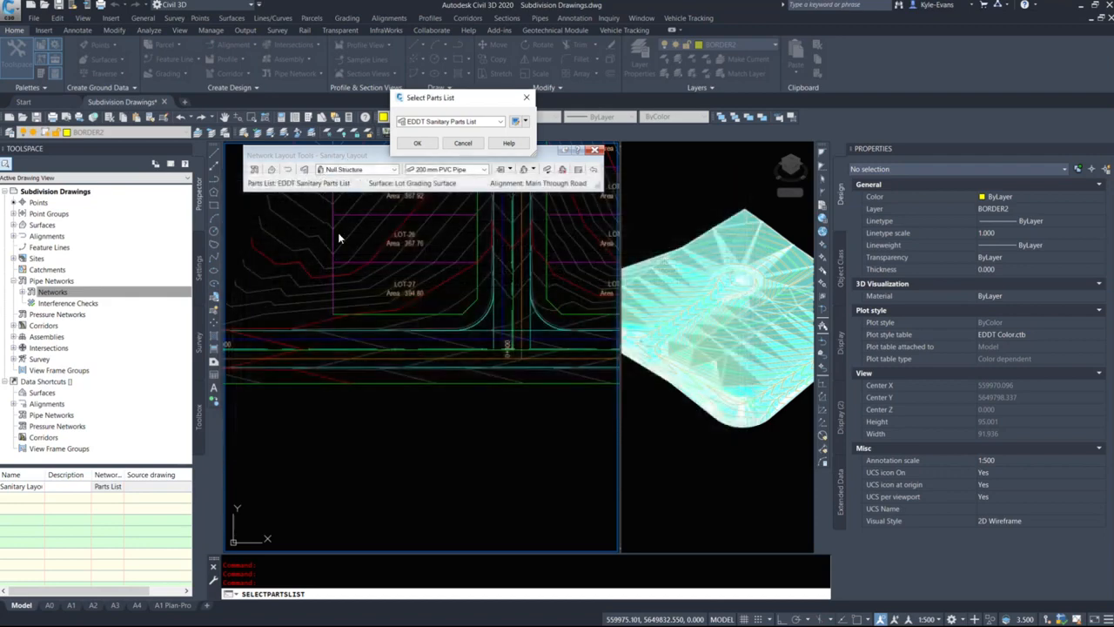
click(464, 144)
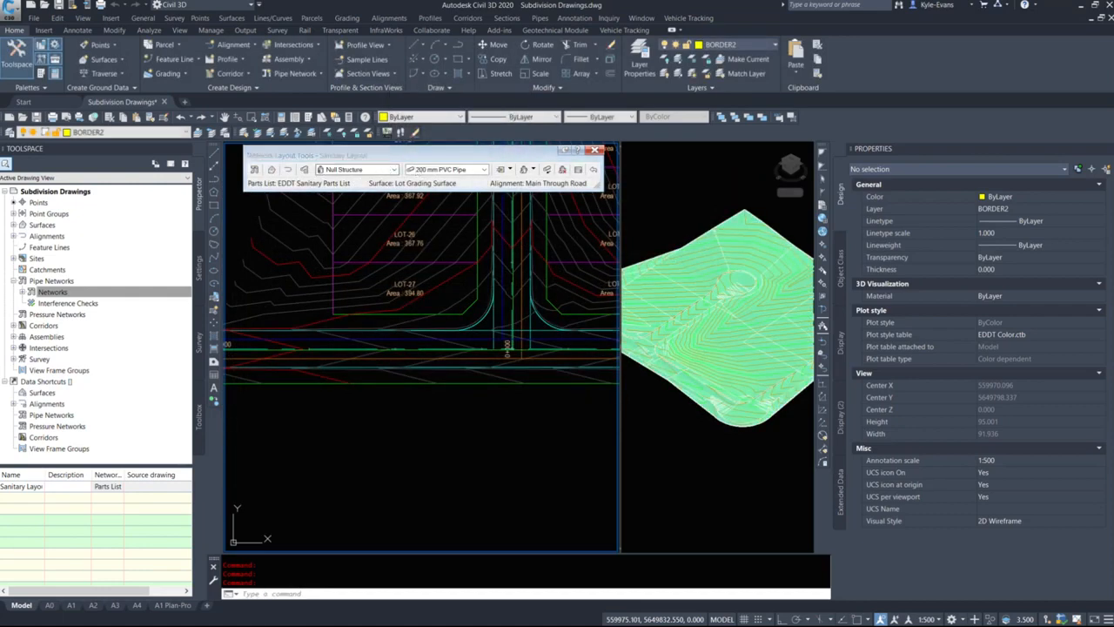
Step: Choose Manhole as the structure and 200 mm PVC Pipe as the pipe for the sanitary network layout
click(349, 170)
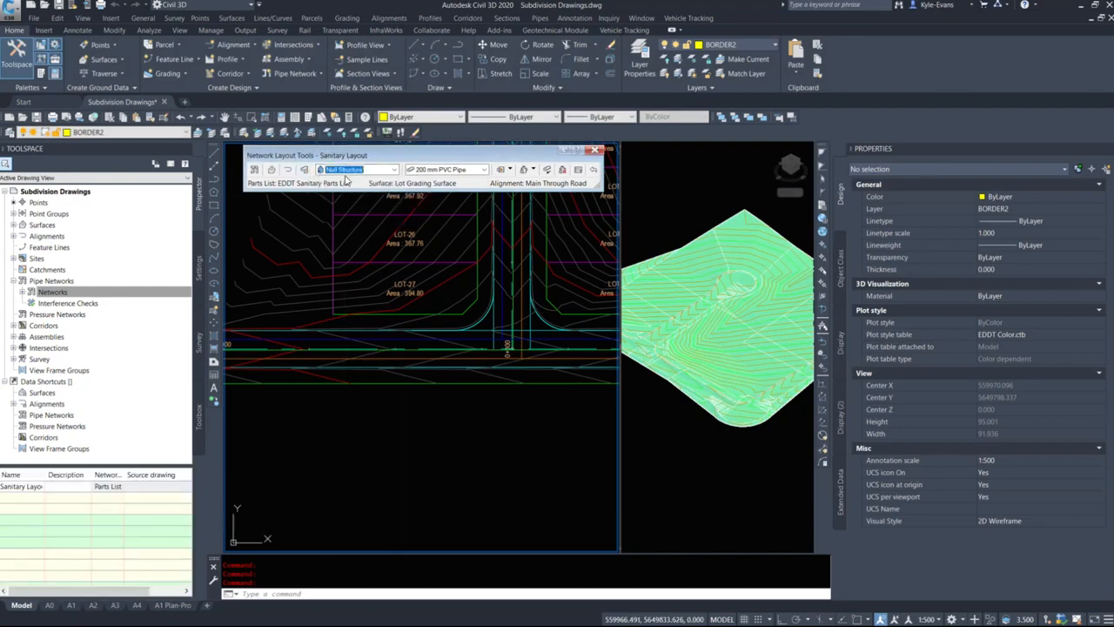
click(322, 198)
click(355, 206)
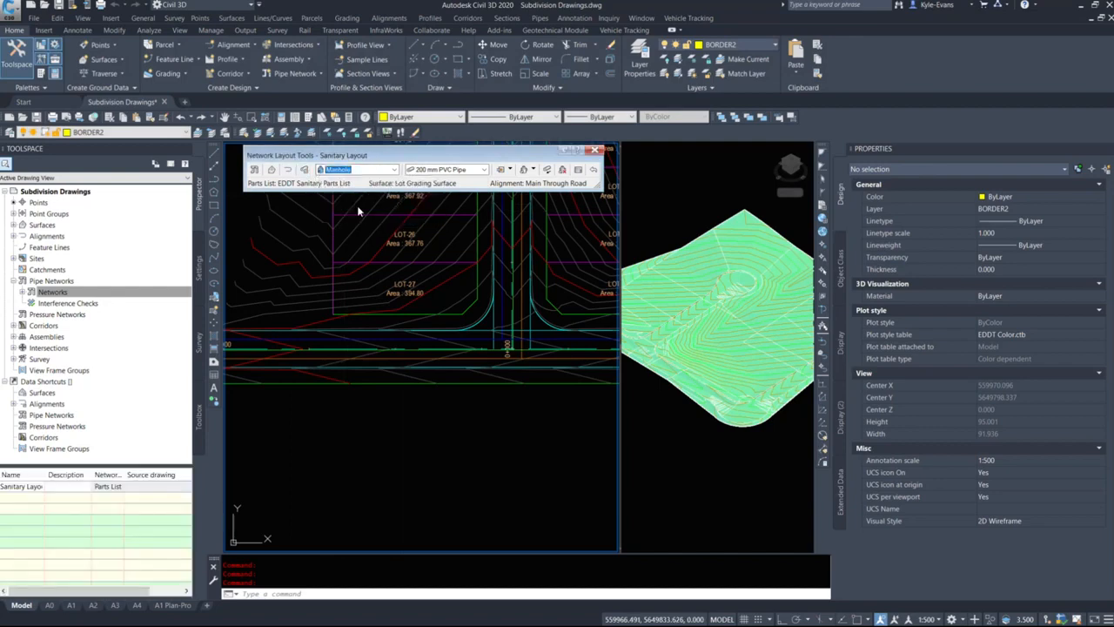
click(444, 171)
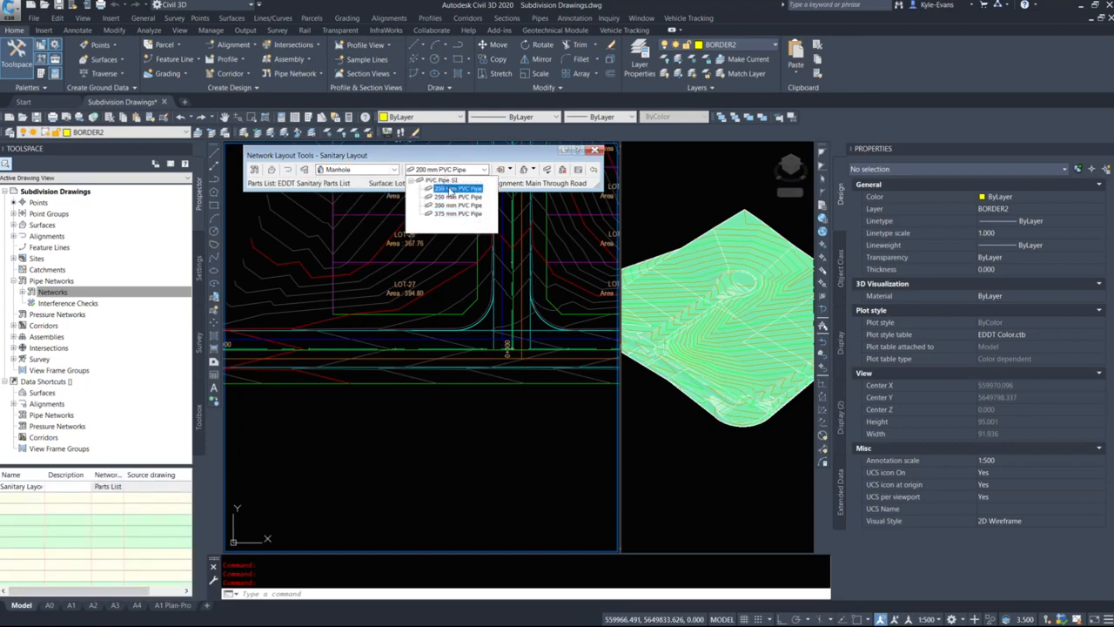
click(453, 188)
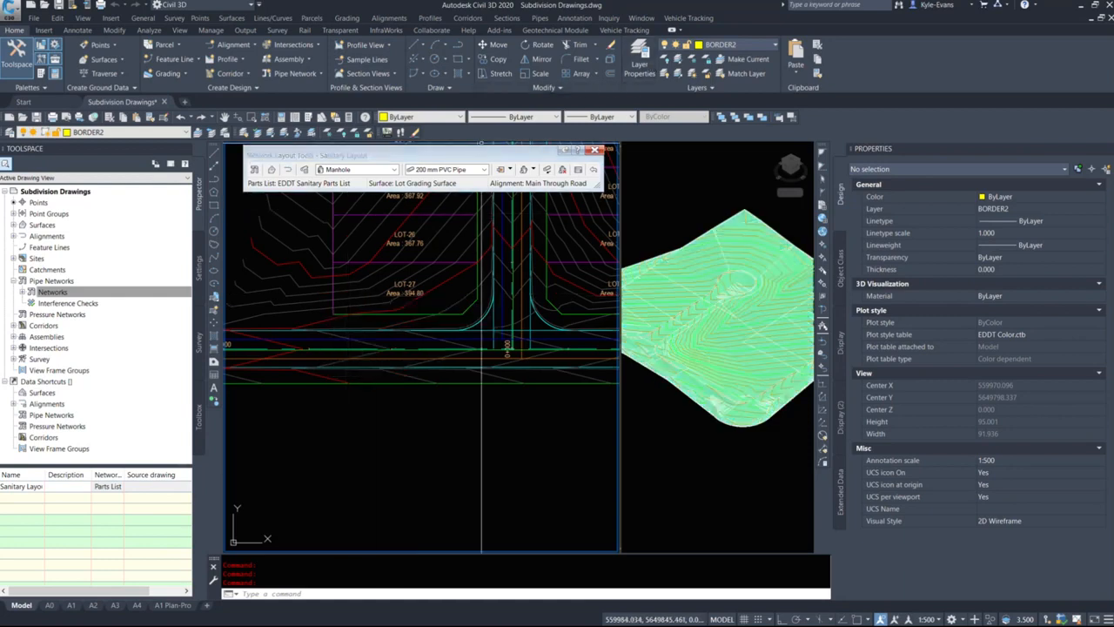
Step: Examine the structure insertion options and the pipe and structure drawing modes in the network layout tools
drag(480, 154, 445, 164)
click(465, 166)
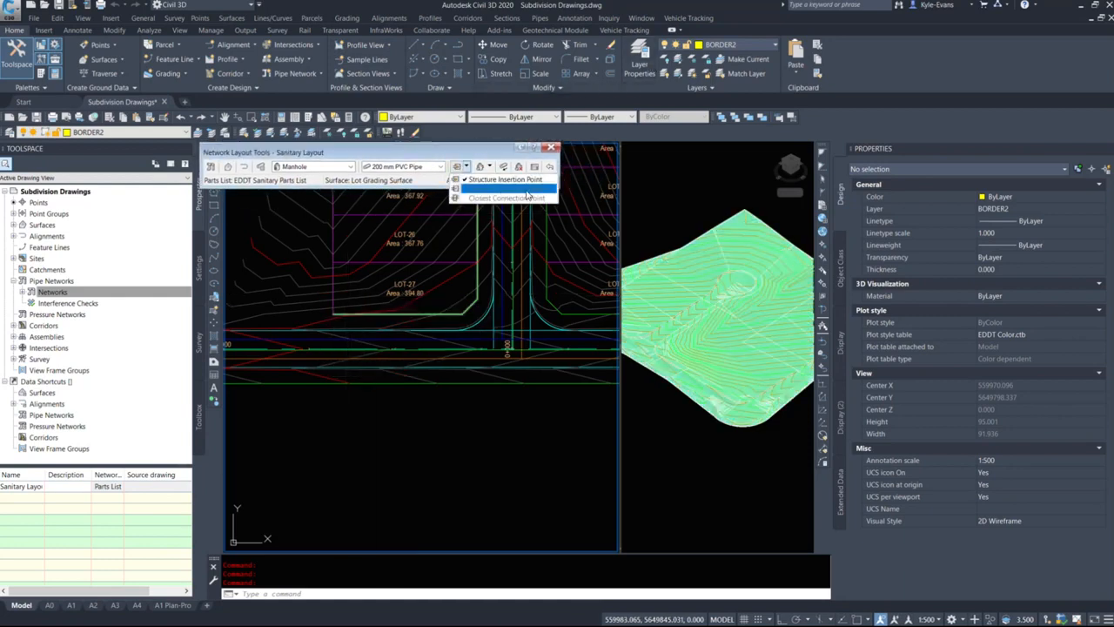
click(489, 166)
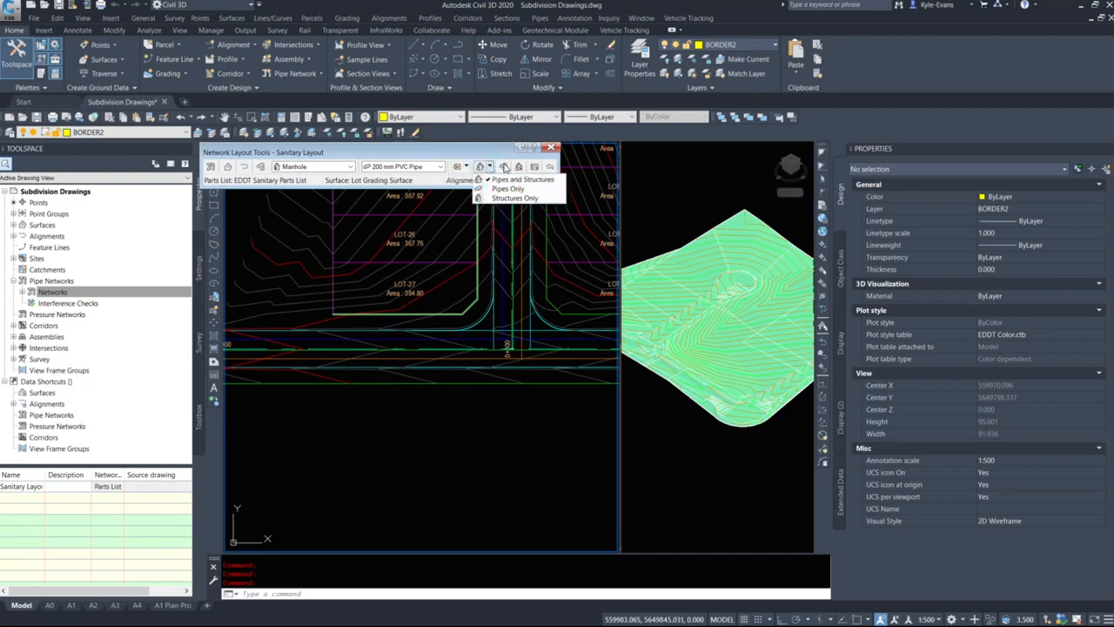
click(500, 149)
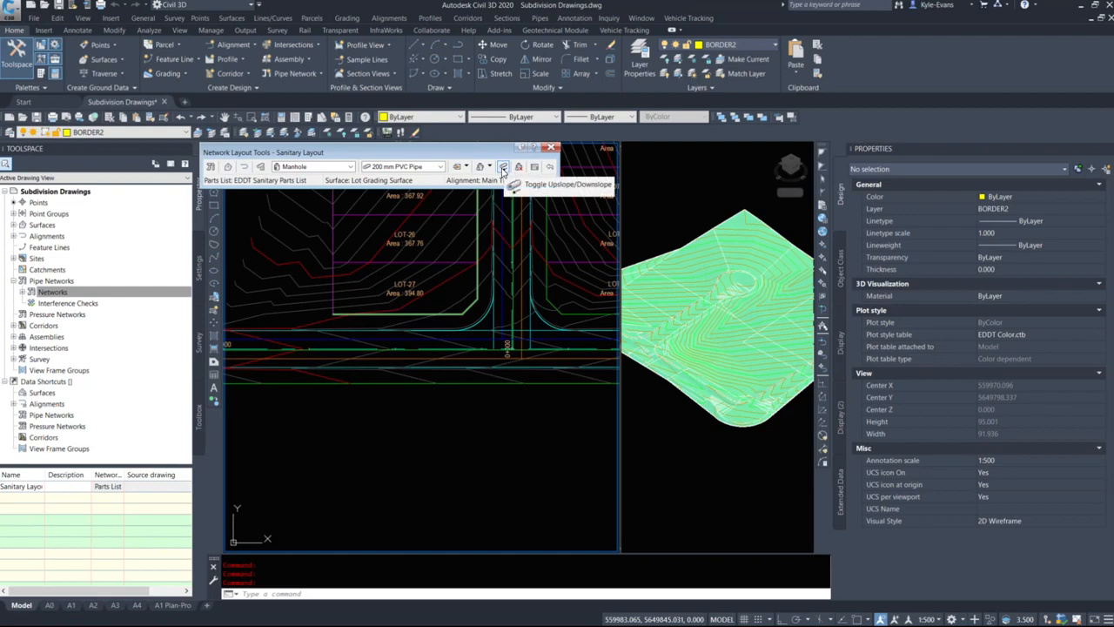
Step: Toggle the upslope/downslope drawing direction and try to open the pipe network vistas
click(503, 168)
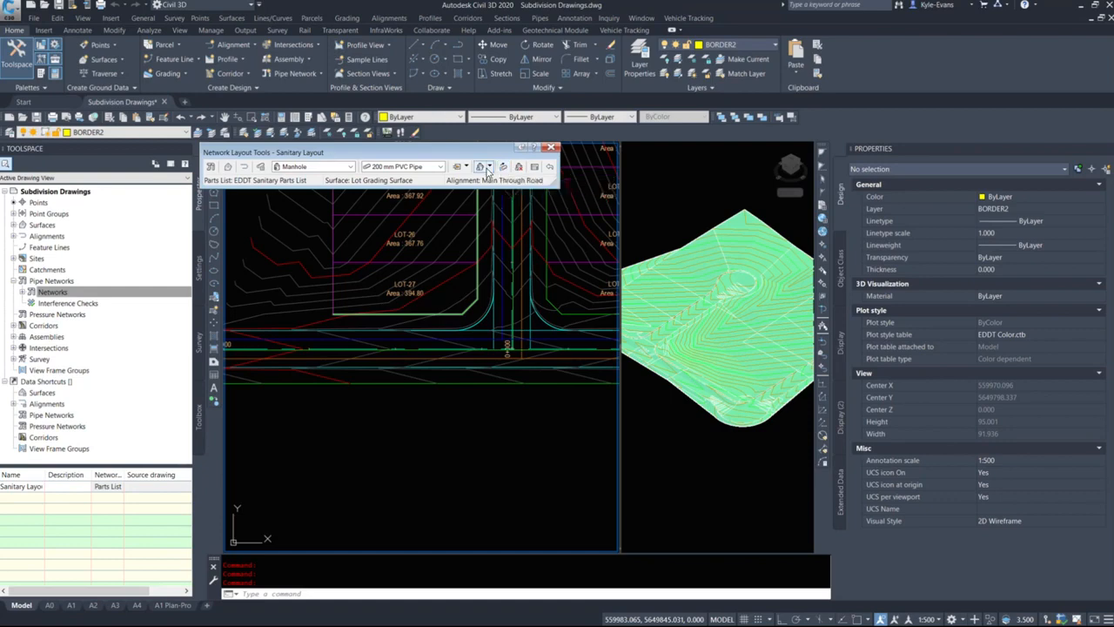
click(535, 167)
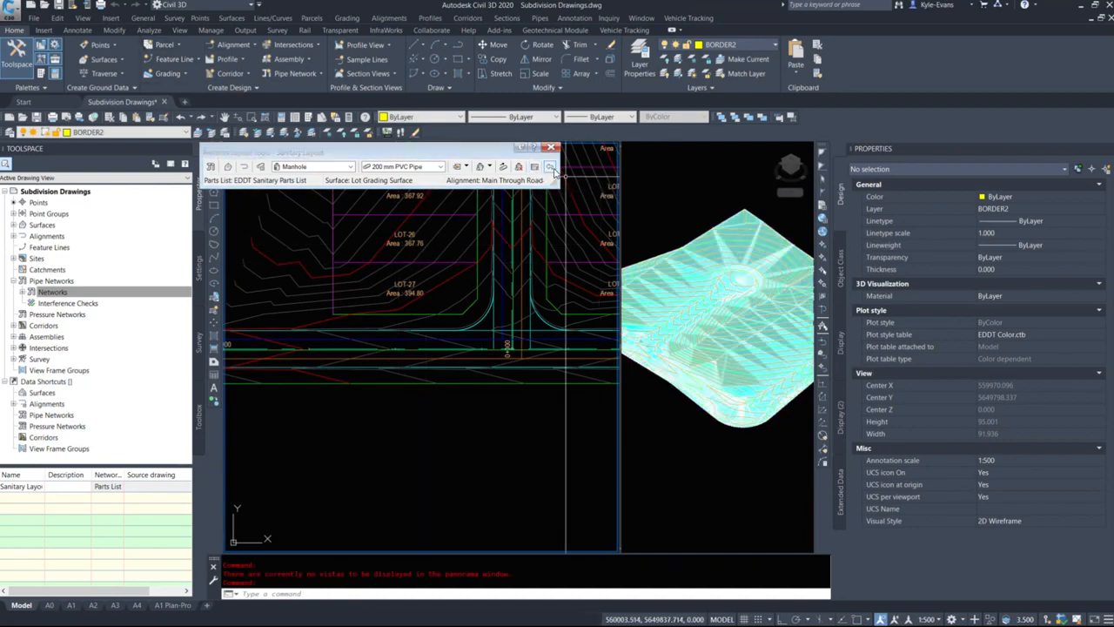
Step: Start laying out pipes and structures with a manhole at the west endpoint of the orange sanitary line on Main Through Road, near station 0+000
drag(359, 153, 385, 138)
click(377, 155)
click(340, 188)
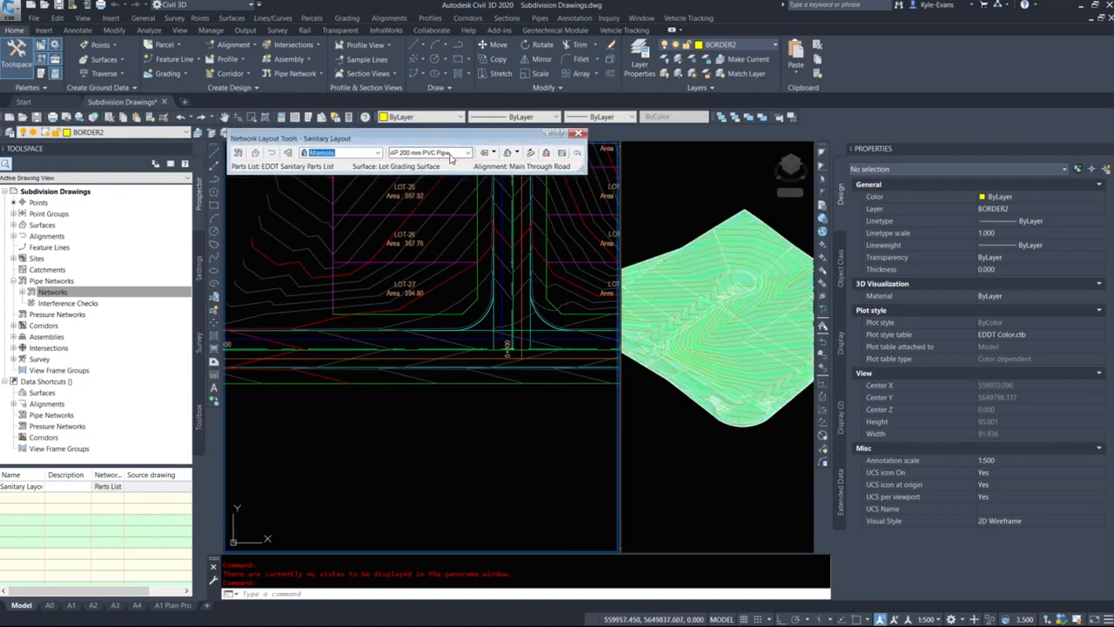
click(515, 153)
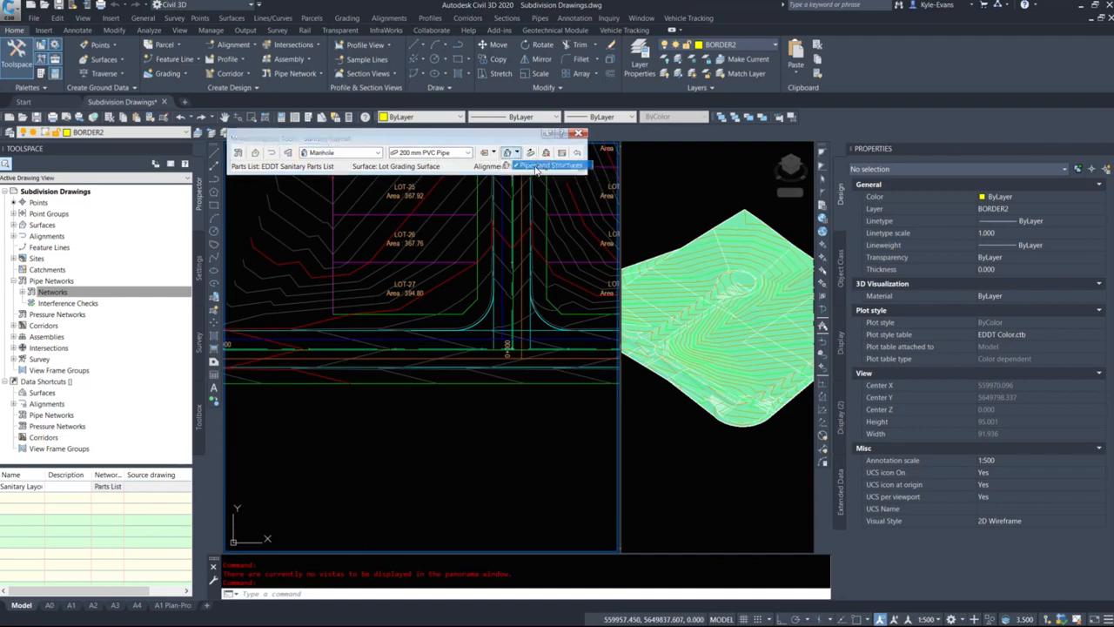
click(537, 167)
scroll(460, 436, up, 8)
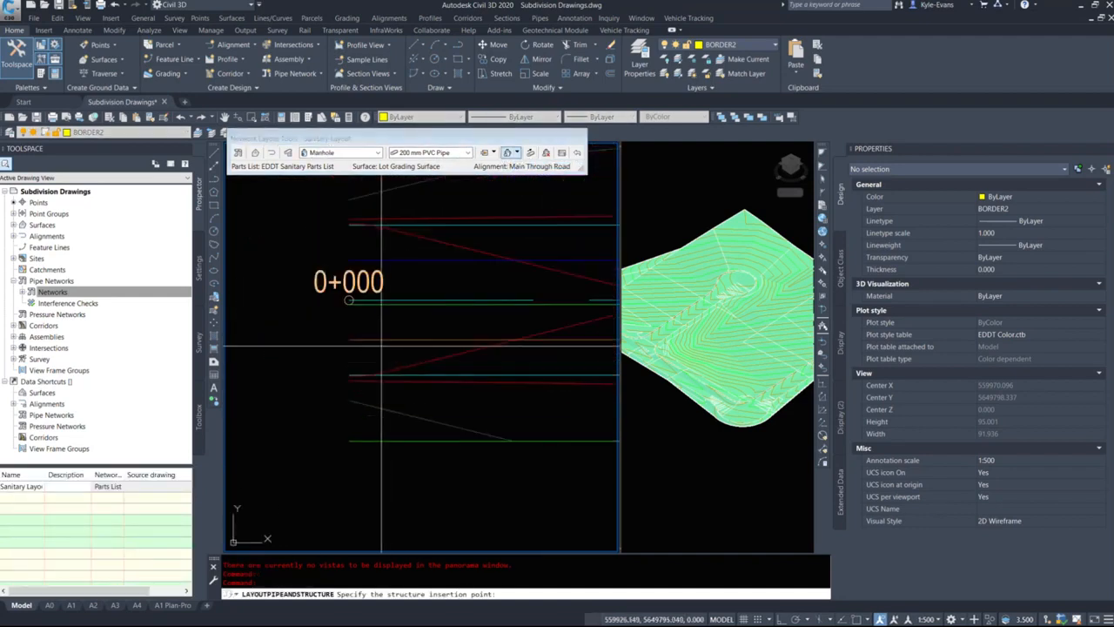
shift+right_click(362, 344)
click(387, 416)
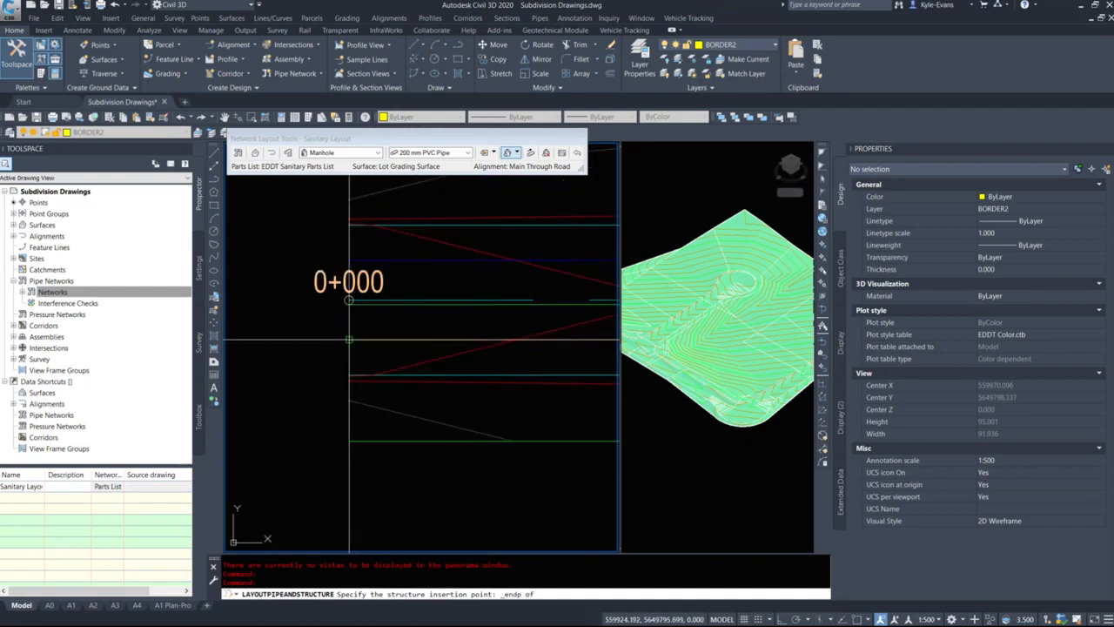
click(348, 339)
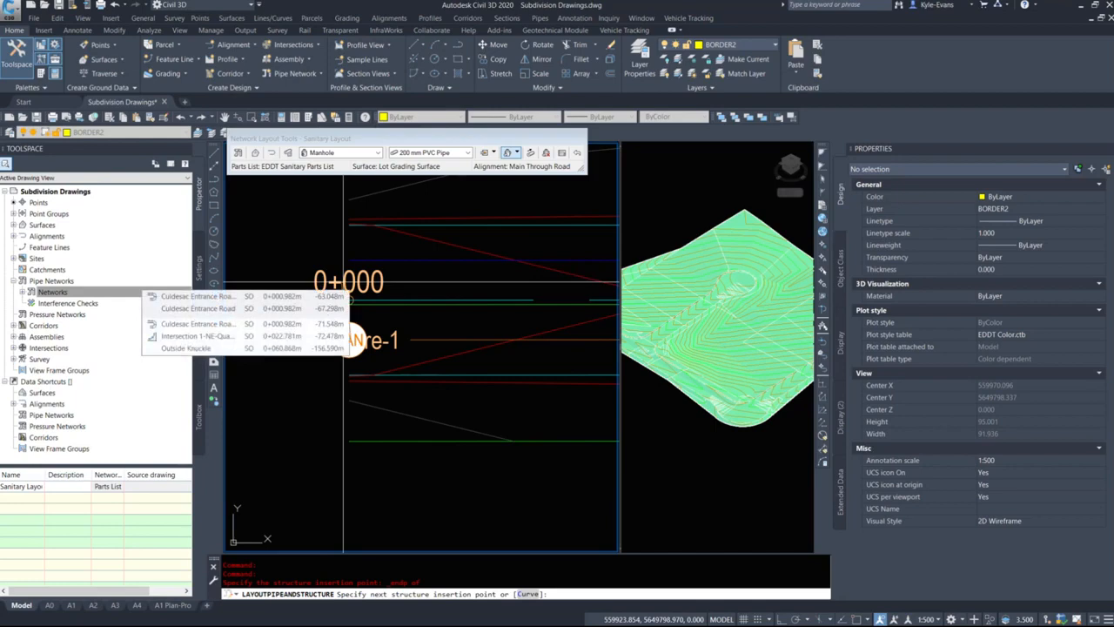
Step: Run a 200 mm PVC pipe east to a manhole at the endpoint of the cul-de-sac road's sanitary line at the intersection
scroll(343, 282, down, 5)
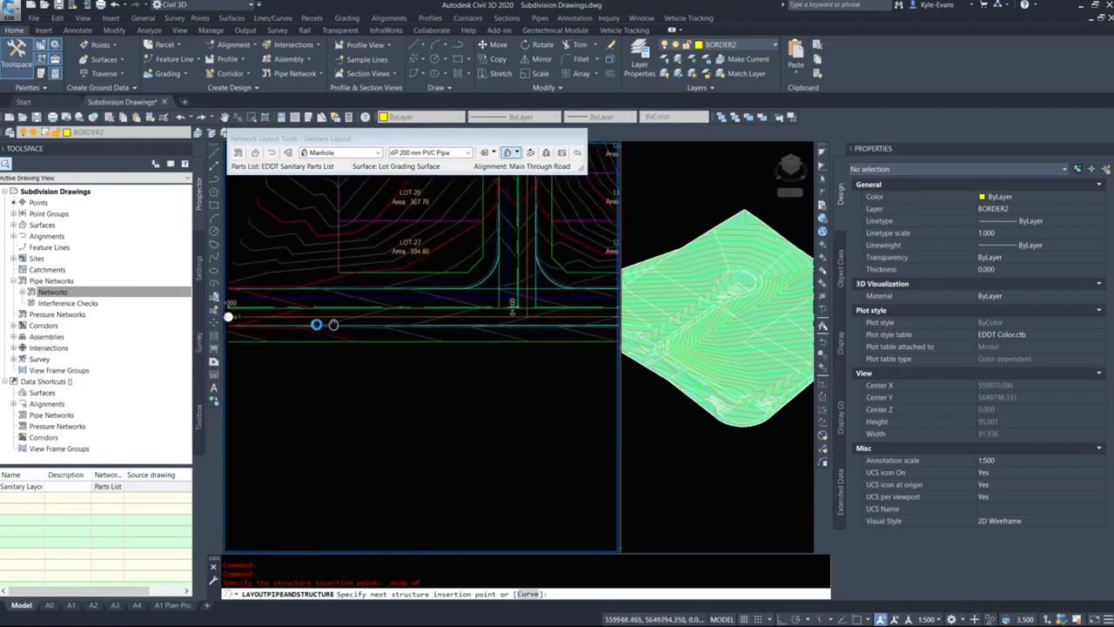
shift+right_click(445, 308)
click(483, 348)
scroll(515, 276, up, 4)
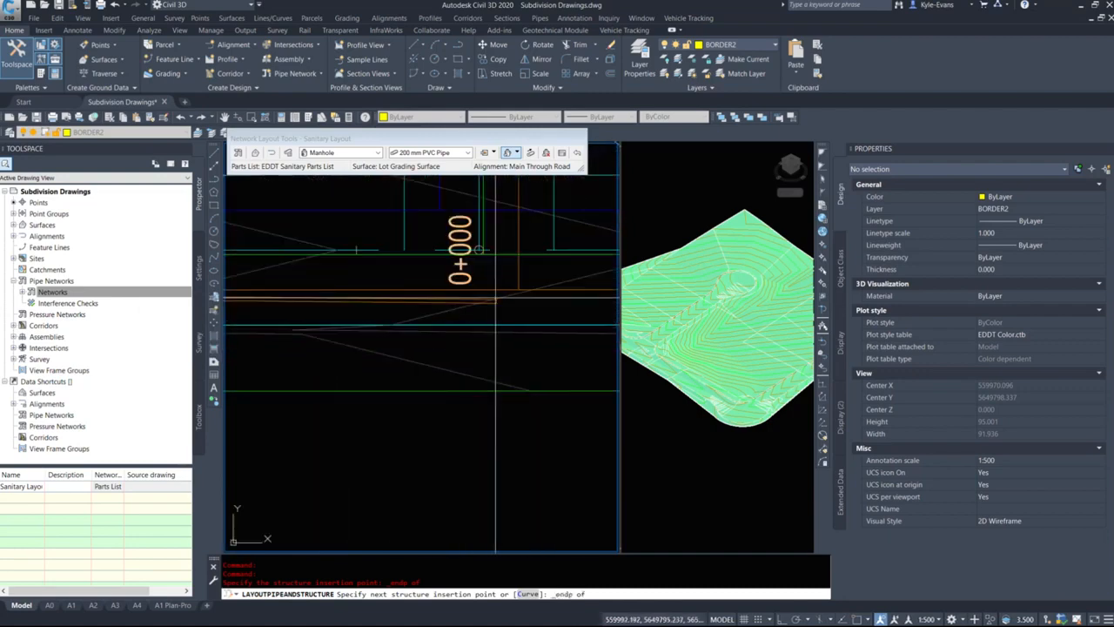
click(505, 291)
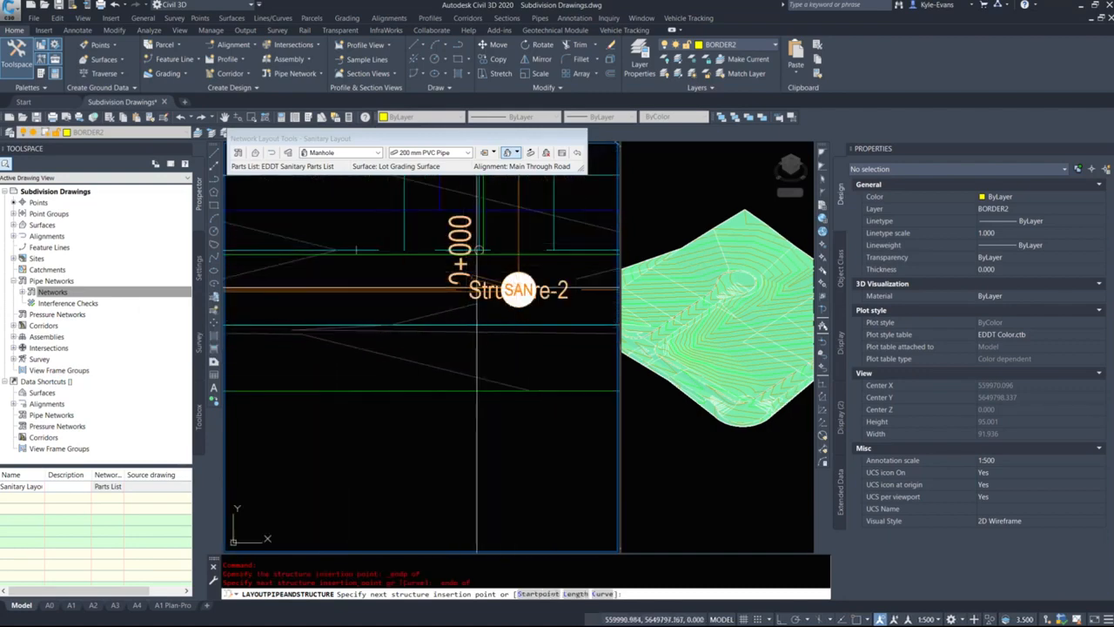
Step: Continue the 200 mm PVC pipe east to a manhole at the sanitary line's corner in the outside knuckle
scroll(548, 329, down, 4)
scroll(470, 304, up, 3)
shift+right_click(463, 307)
click(502, 347)
scroll(462, 305, up, 4)
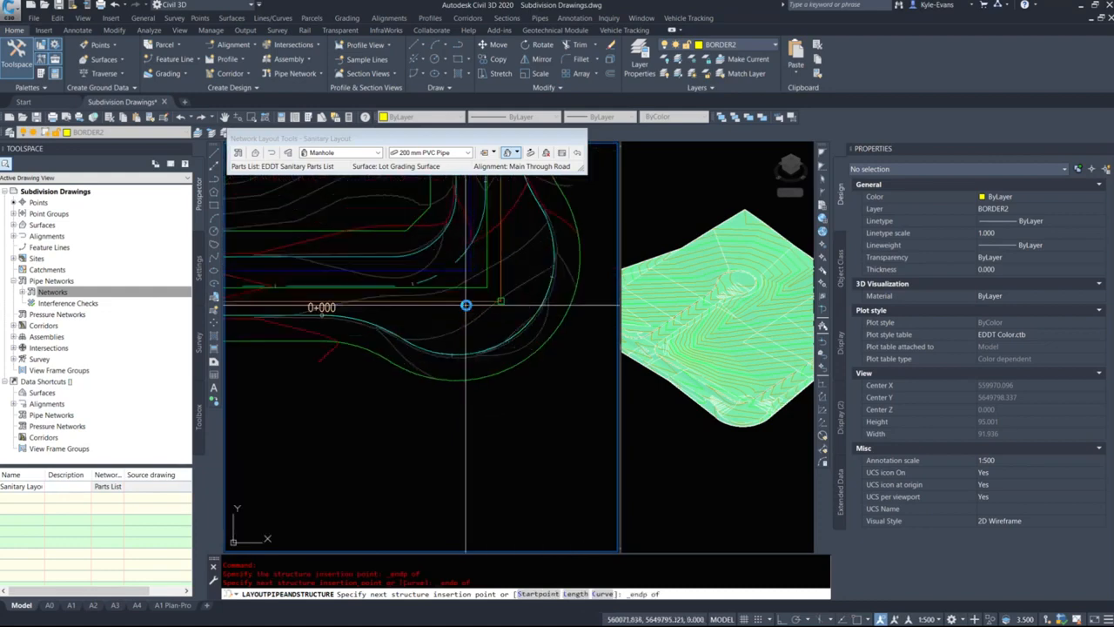
click(521, 299)
Step: Continue the pipe north to a manhole at the sanitary line's endpoint at the end of Main Through Road, and finish the run
scroll(505, 301, down, 4)
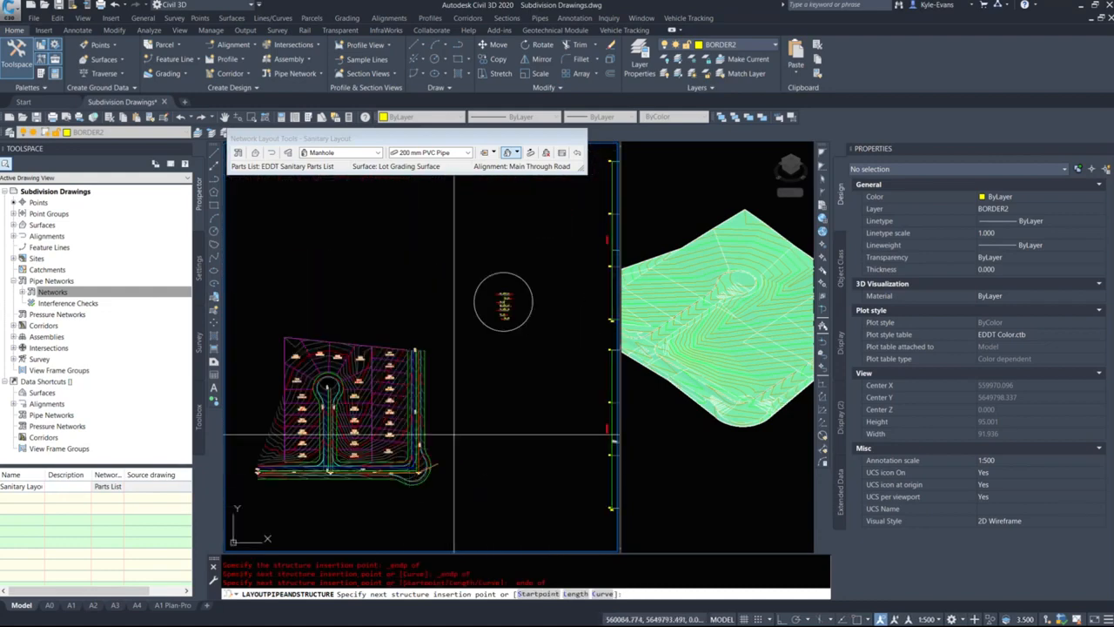
shift+right_click(467, 322)
click(497, 385)
scroll(414, 235, up, 4)
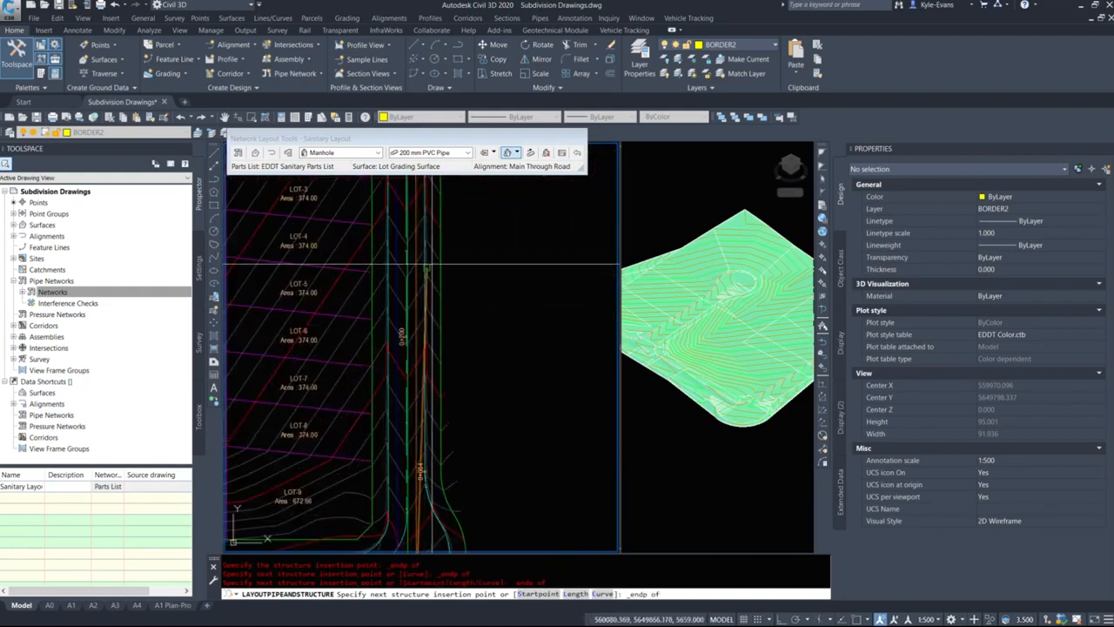
scroll(427, 296, up, 3)
middle_drag(426, 296, 436, 487)
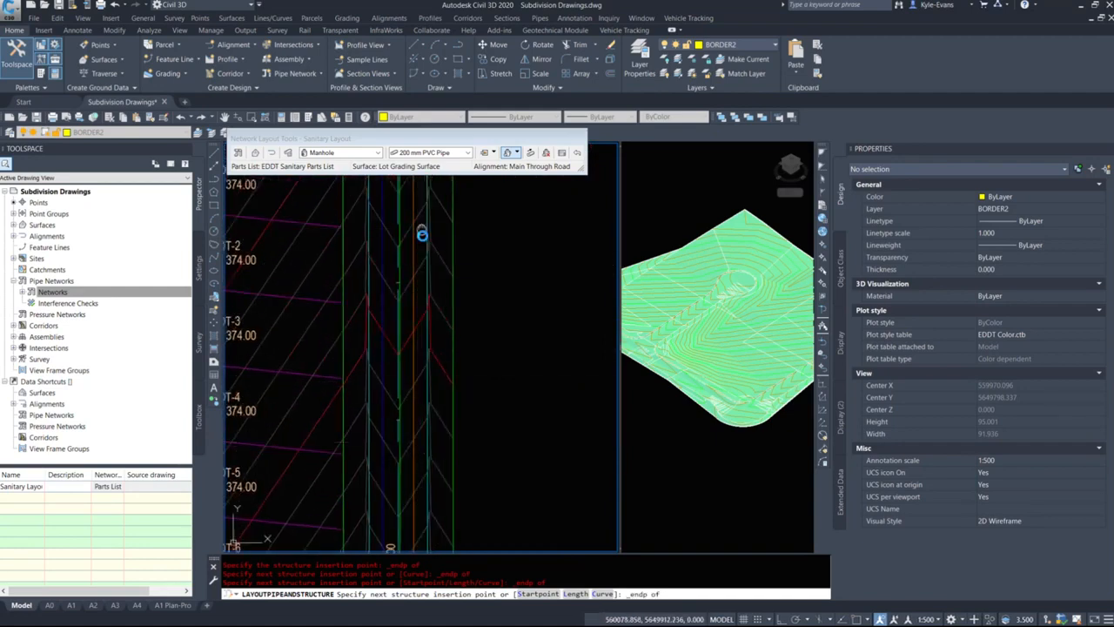
middle_drag(423, 233, 443, 461)
scroll(444, 403, up, 4)
click(454, 348)
scroll(451, 291, down, 2)
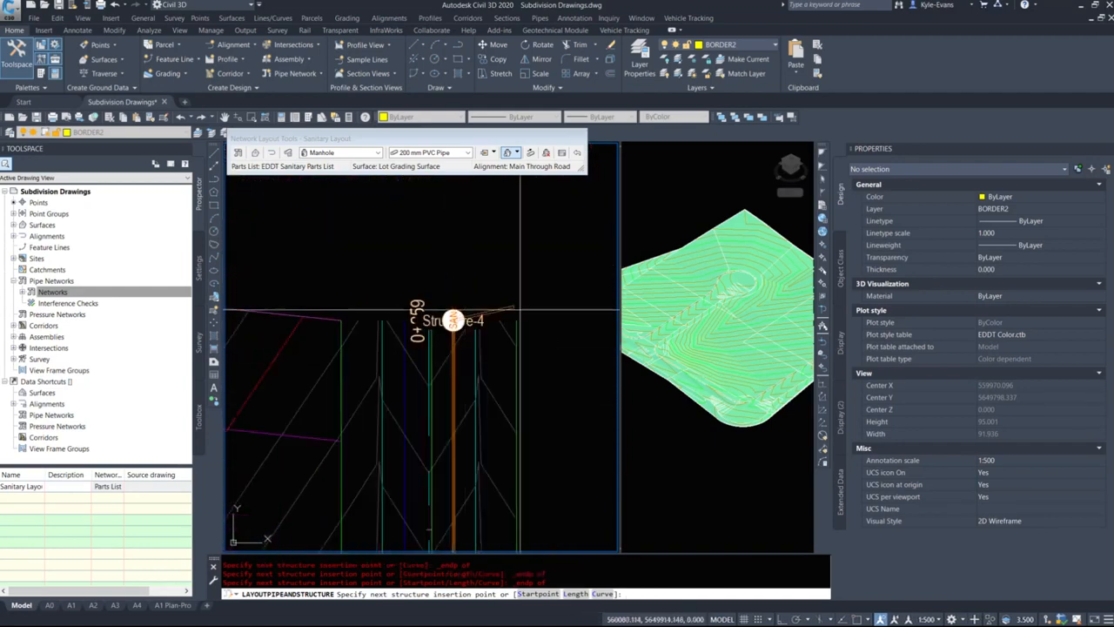
scroll(518, 317, down, 3)
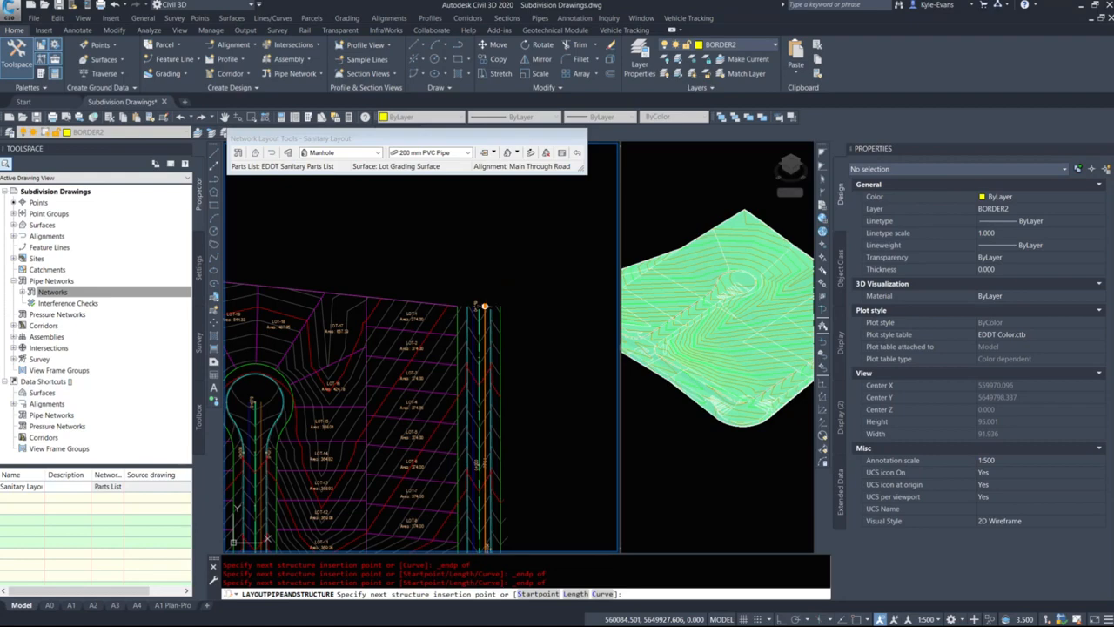
scroll(418, 365, down, 3)
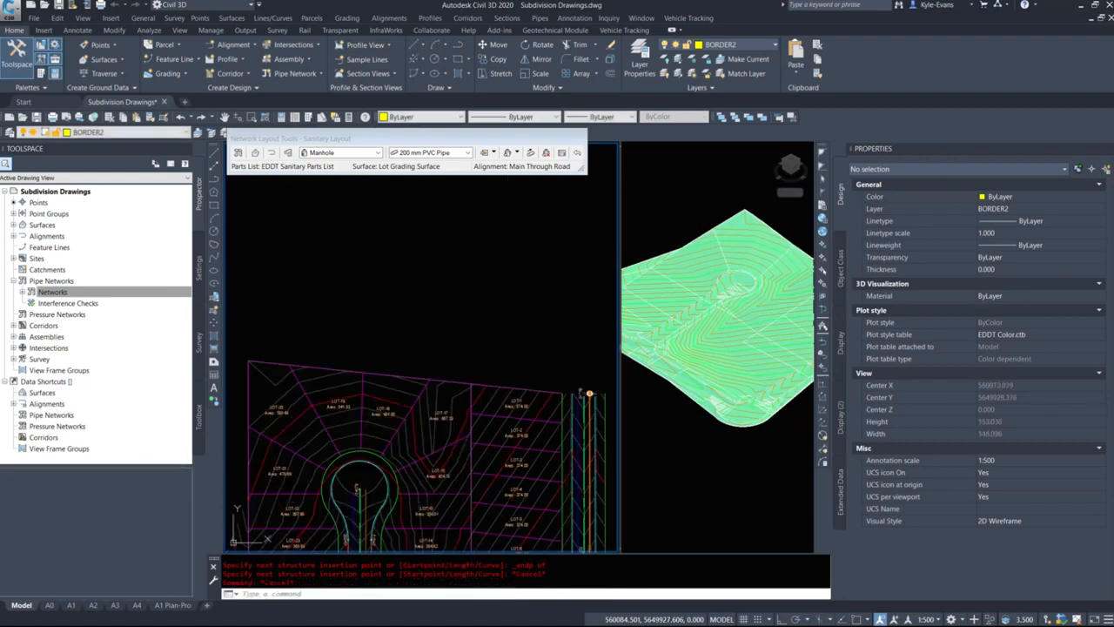
key(Escape)
Step: Examine the properties of the pipe running north from the knuckle manhole, and clear the selection
scroll(479, 470, up, 5)
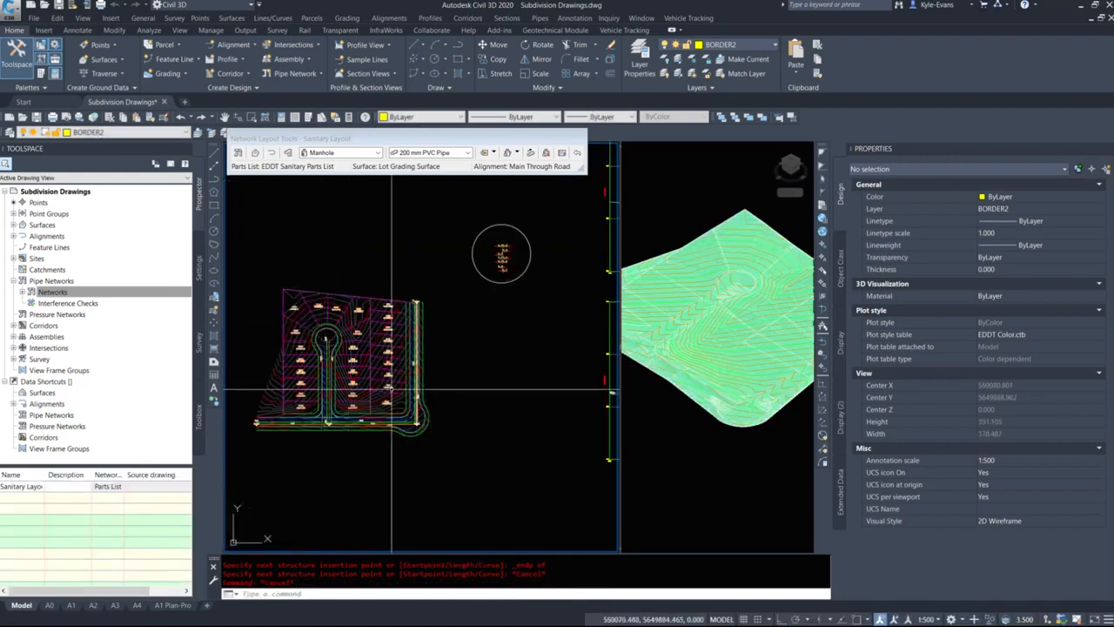
middle_drag(448, 445, 445, 452)
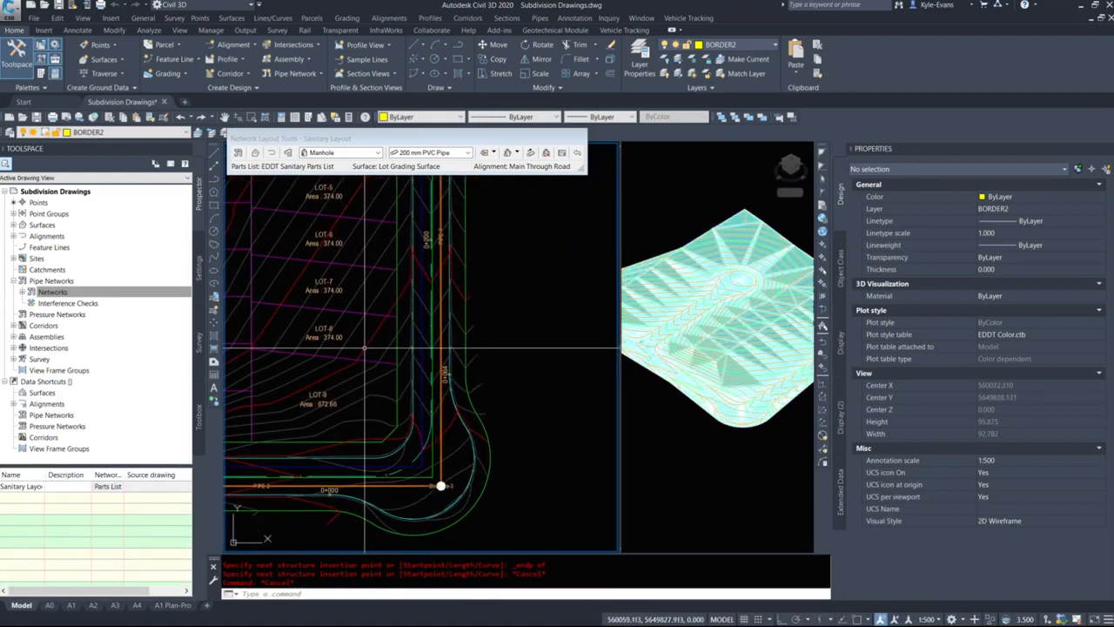
click(442, 272)
click(459, 272)
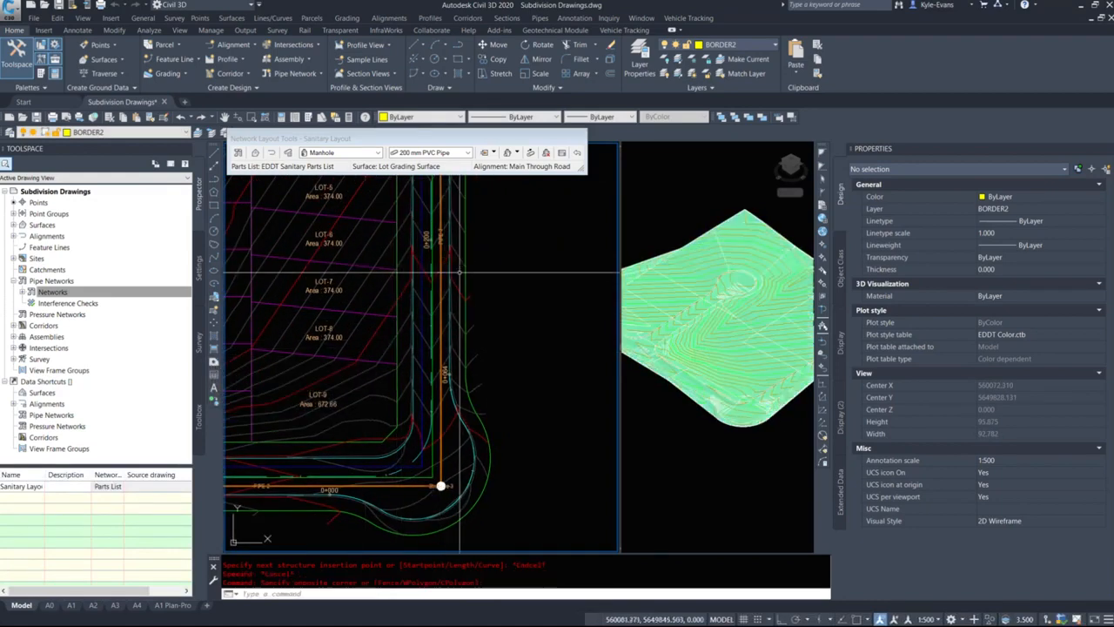
key(Escape)
click(442, 253)
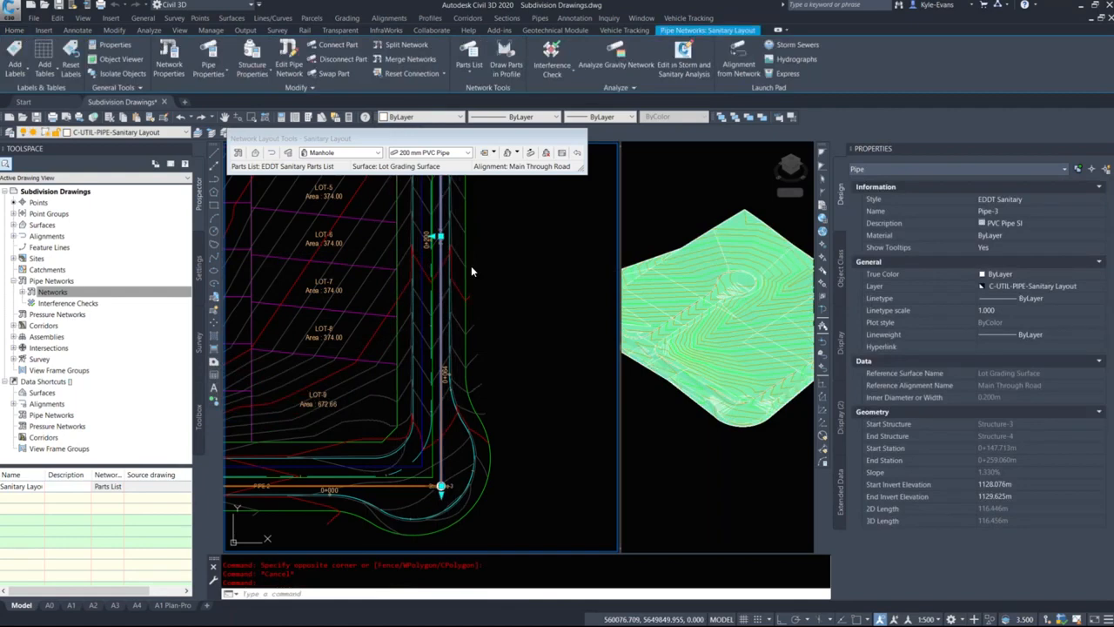
scroll(440, 319, down, 5)
key(Escape)
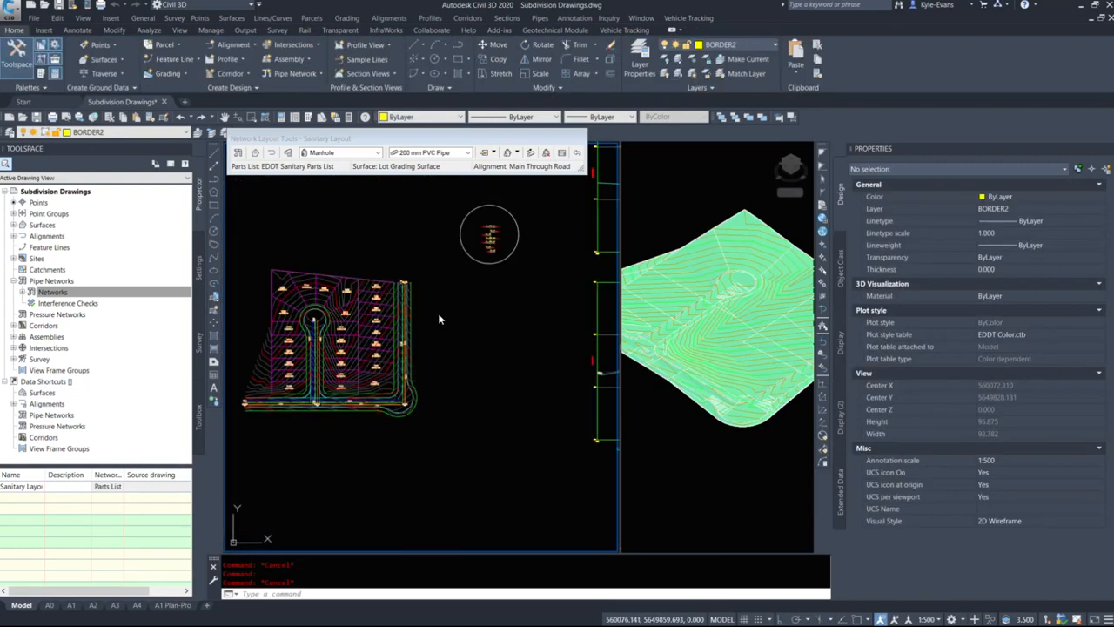
click(349, 453)
key(Escape)
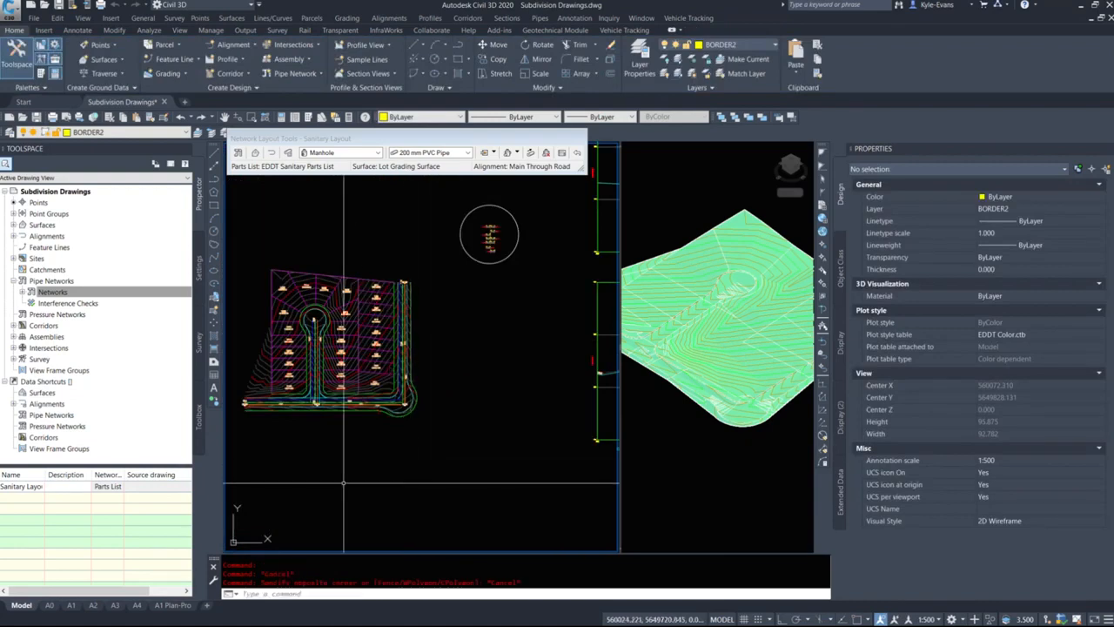
Step: Set the network layout's reference alignment to Culdesac Entrance Road
middle_drag(322, 470, 382, 454)
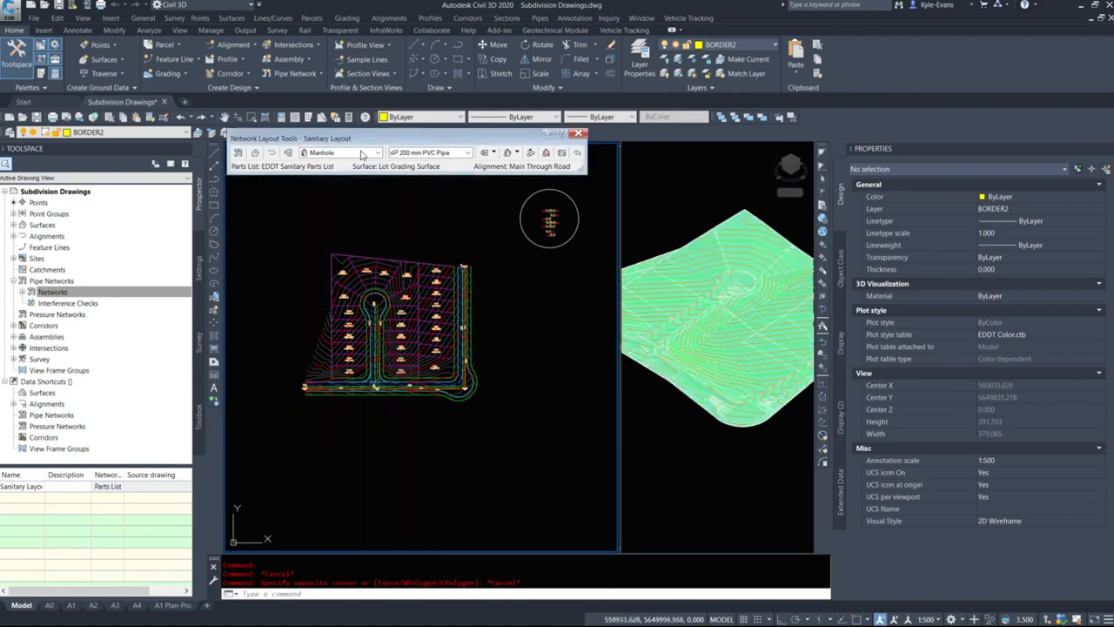
click(256, 153)
click(433, 122)
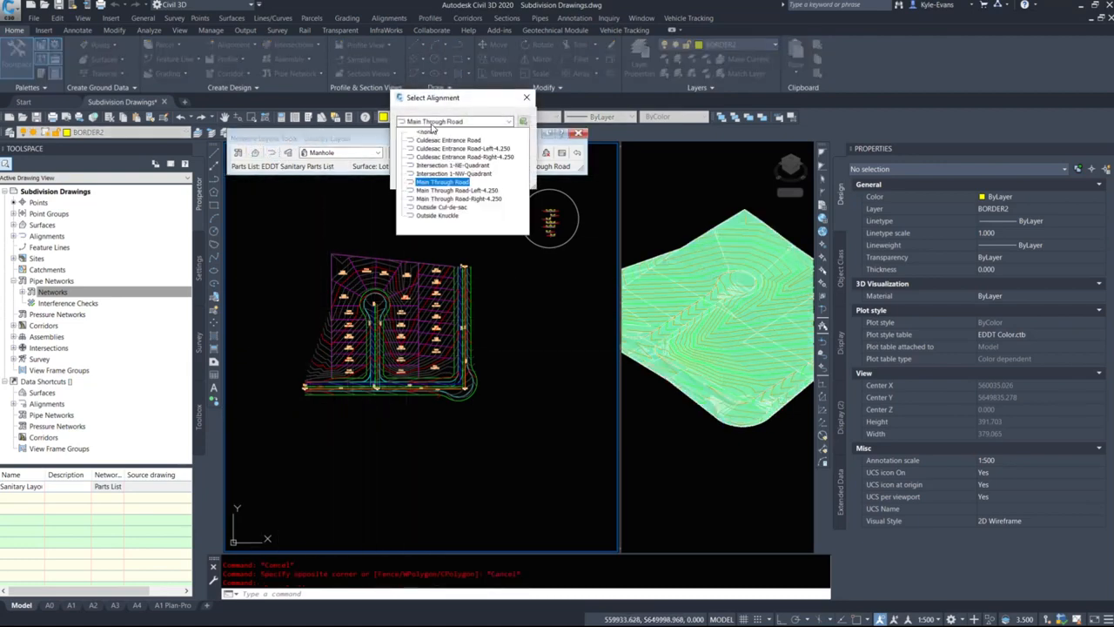
click(452, 208)
click(451, 141)
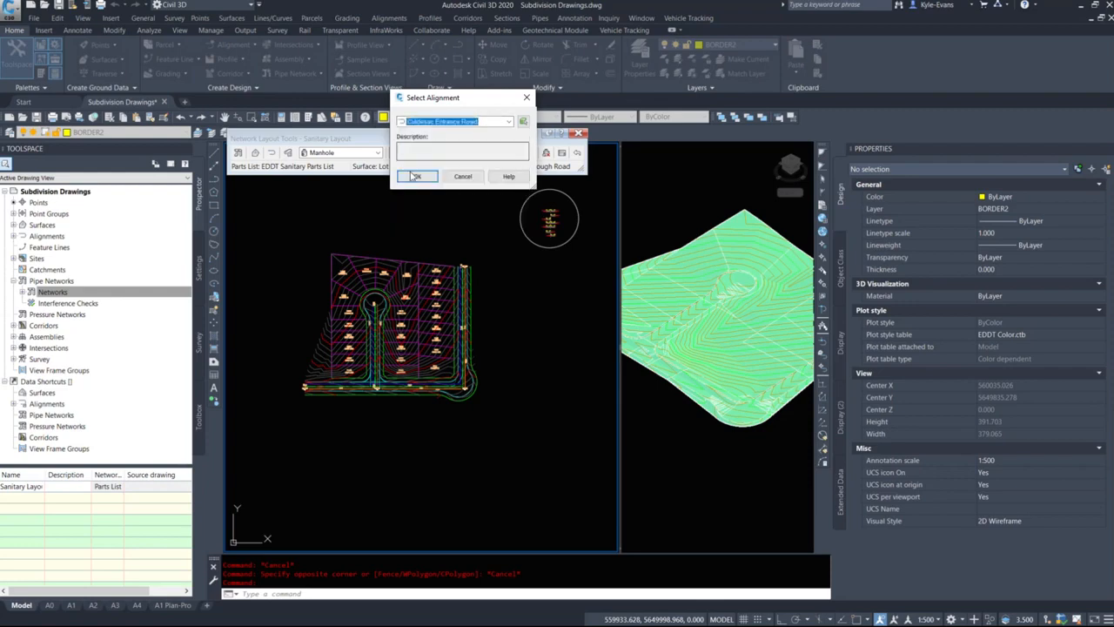
click(418, 178)
Step: Start a new pipes and structures run connected to the existing manhole at the cul-de-sac road intersection
click(517, 153)
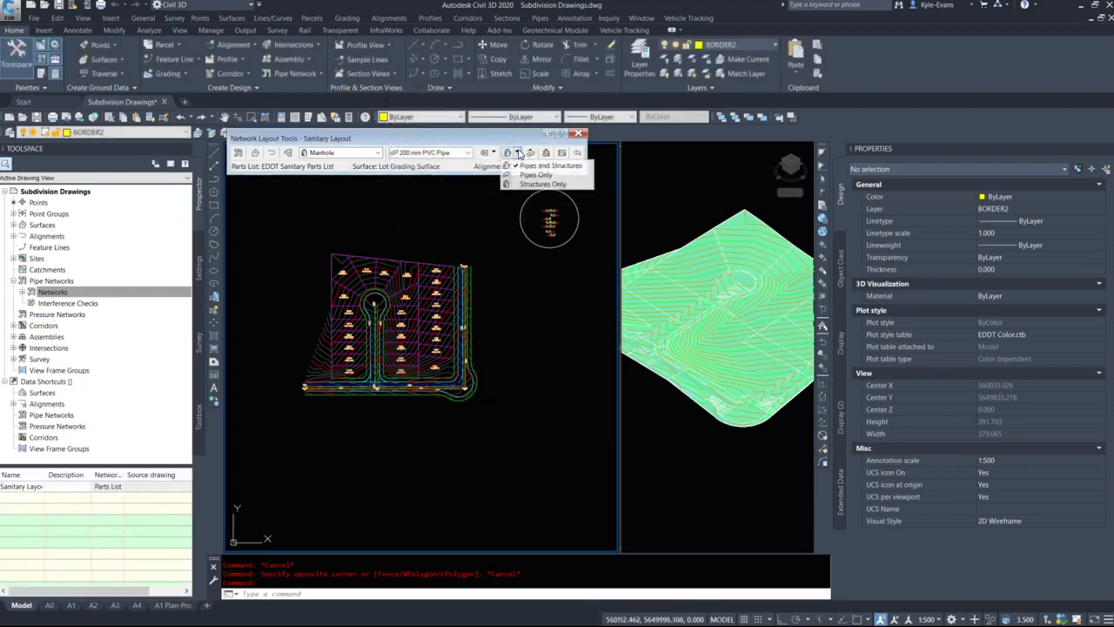
click(526, 165)
scroll(441, 416, up, 6)
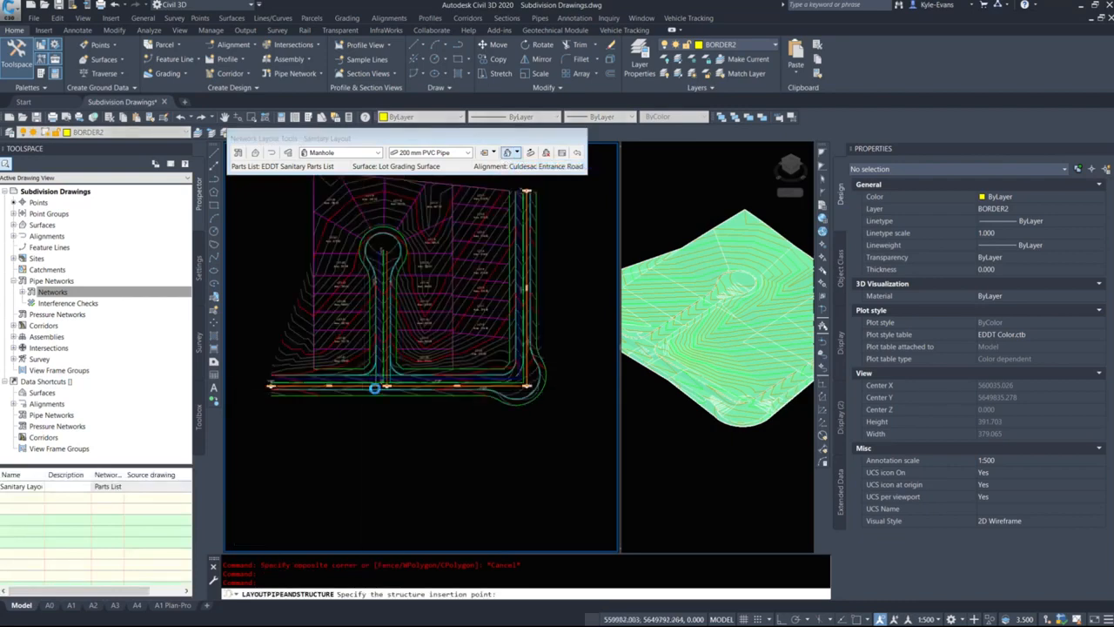
scroll(441, 416, up, 8)
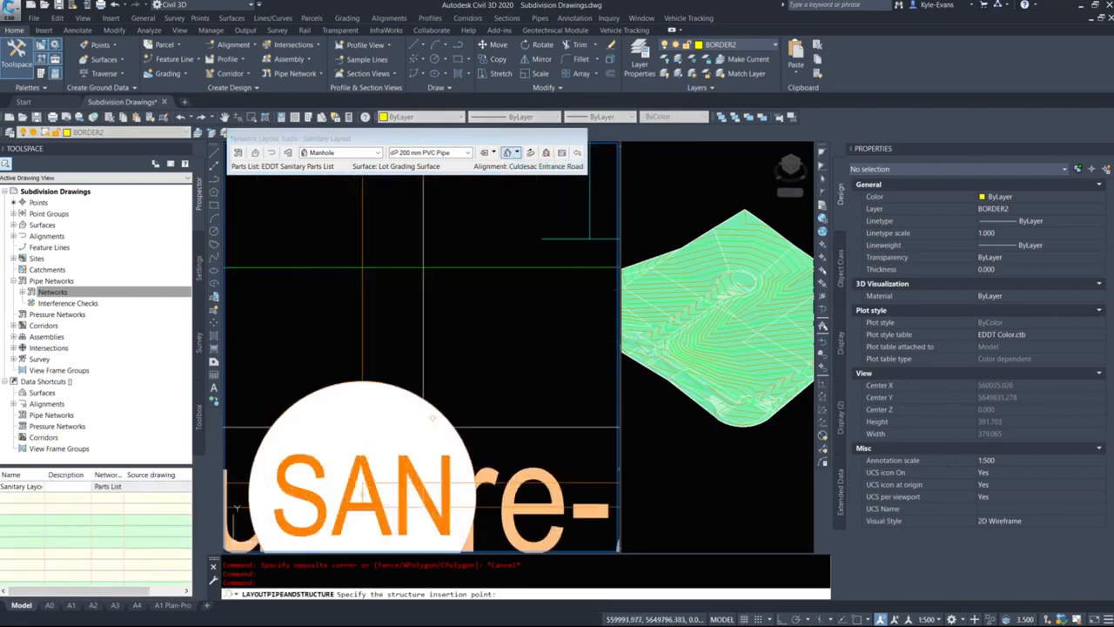
scroll(412, 426, down, 6)
middle_drag(421, 427, 337, 378)
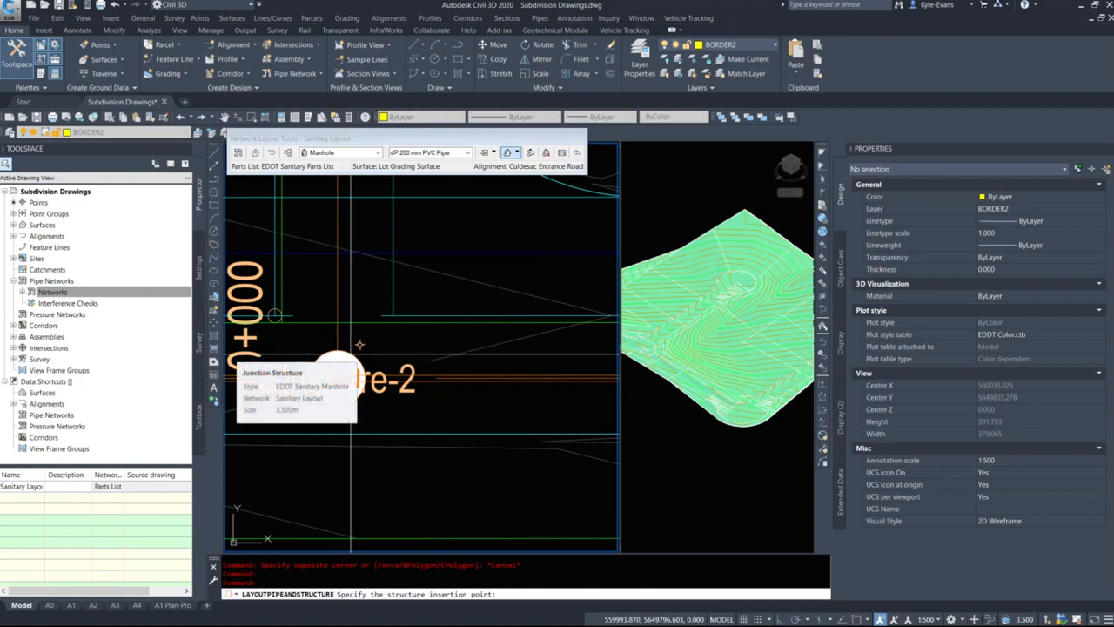
click(352, 352)
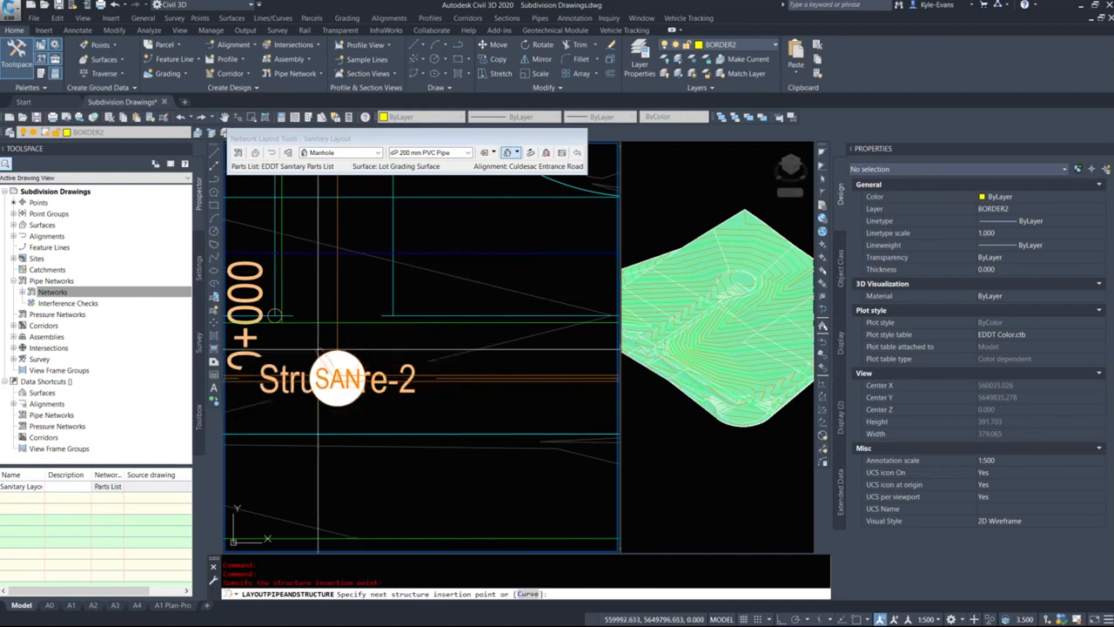
Step: Run a 200 mm PVC pipe north to a manhole at the sanitary line's endpoint inside the cul-de-sac bulb, and finish the run
scroll(362, 429, down, 4)
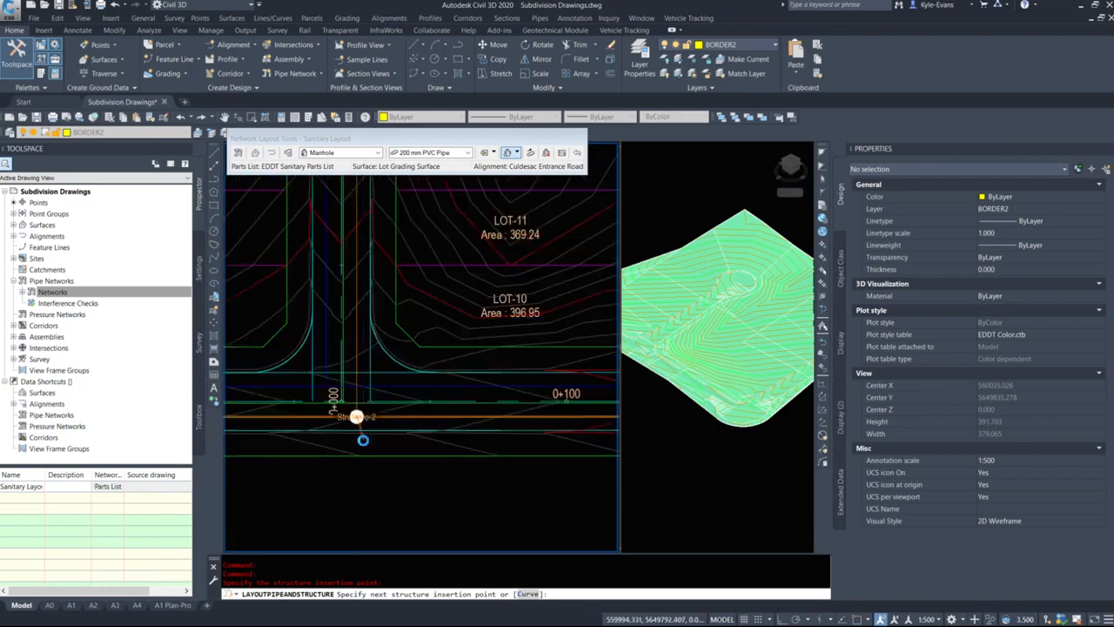
scroll(363, 440, down, 2)
middle_drag(365, 274, 371, 438)
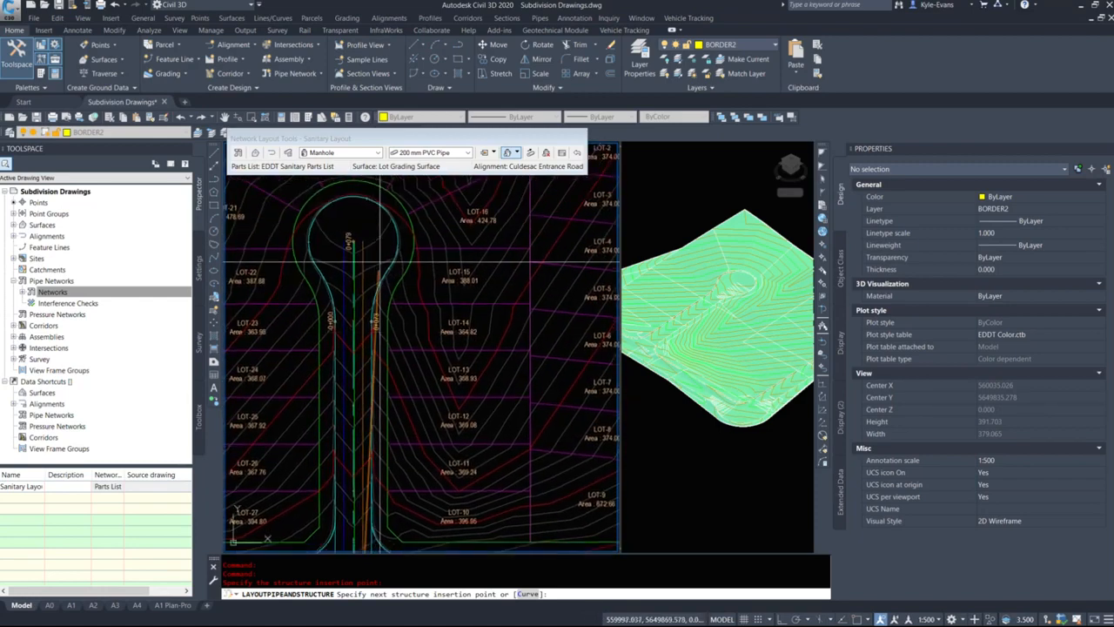
scroll(379, 261, up, 4)
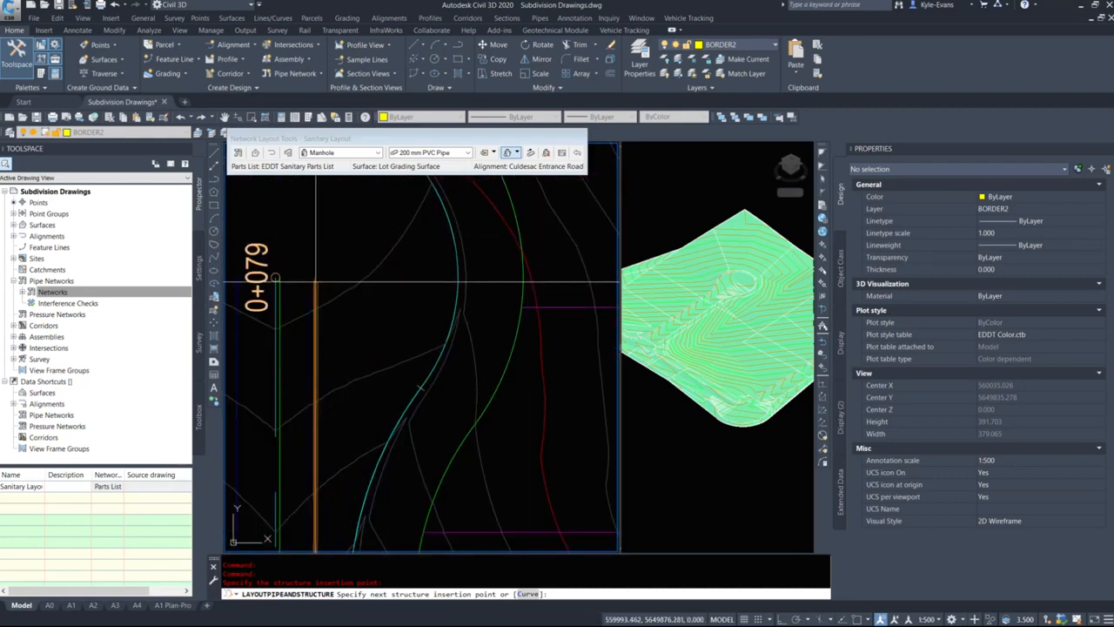
shift+right_click(315, 282)
click(353, 353)
click(315, 278)
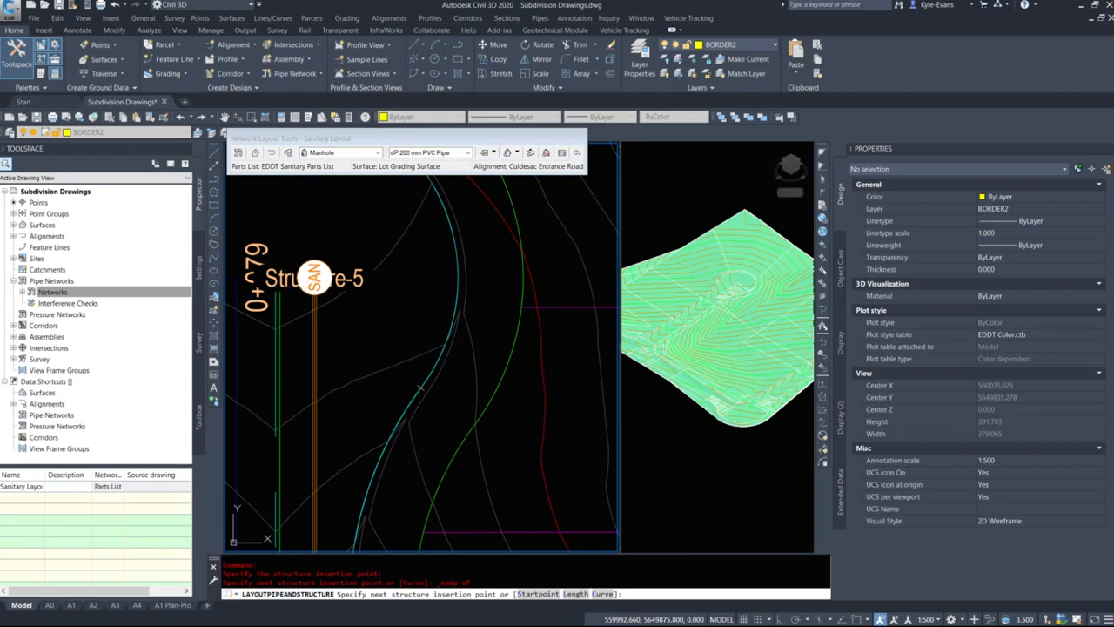
middle_drag(302, 291, 413, 331)
key(Escape)
key(Escape)
middle_drag(412, 281, 389, 320)
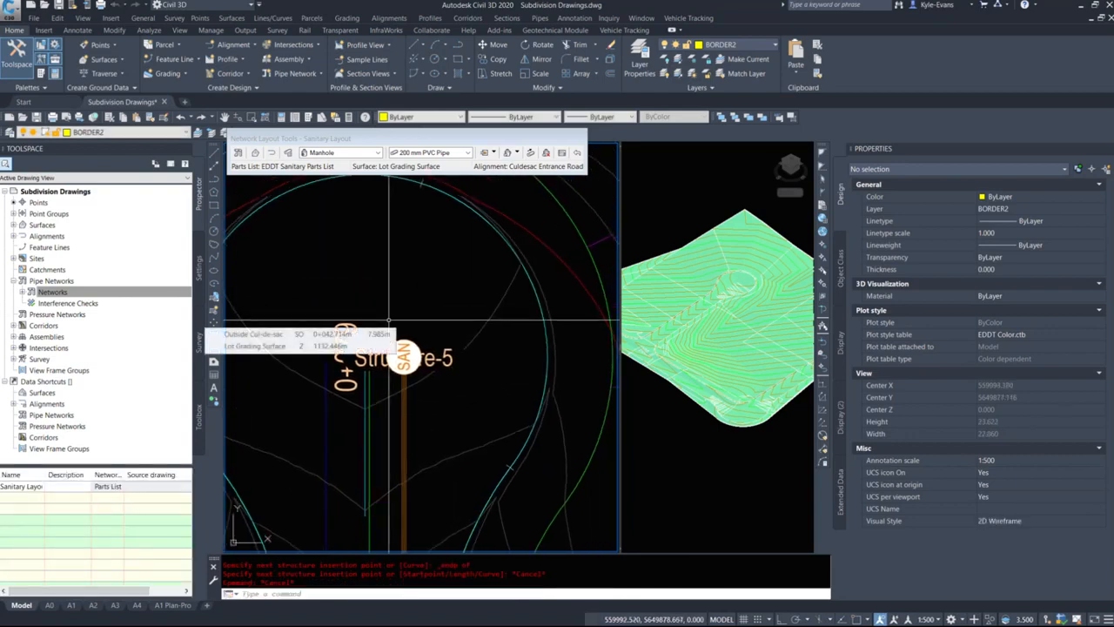
scroll(406, 328, up, 2)
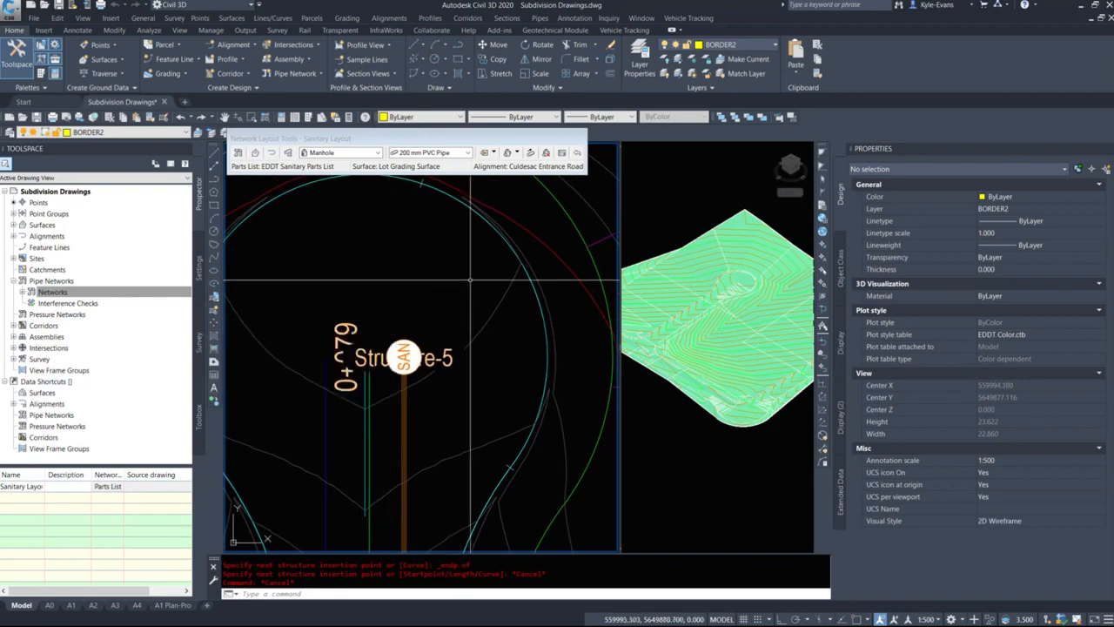
click(405, 328)
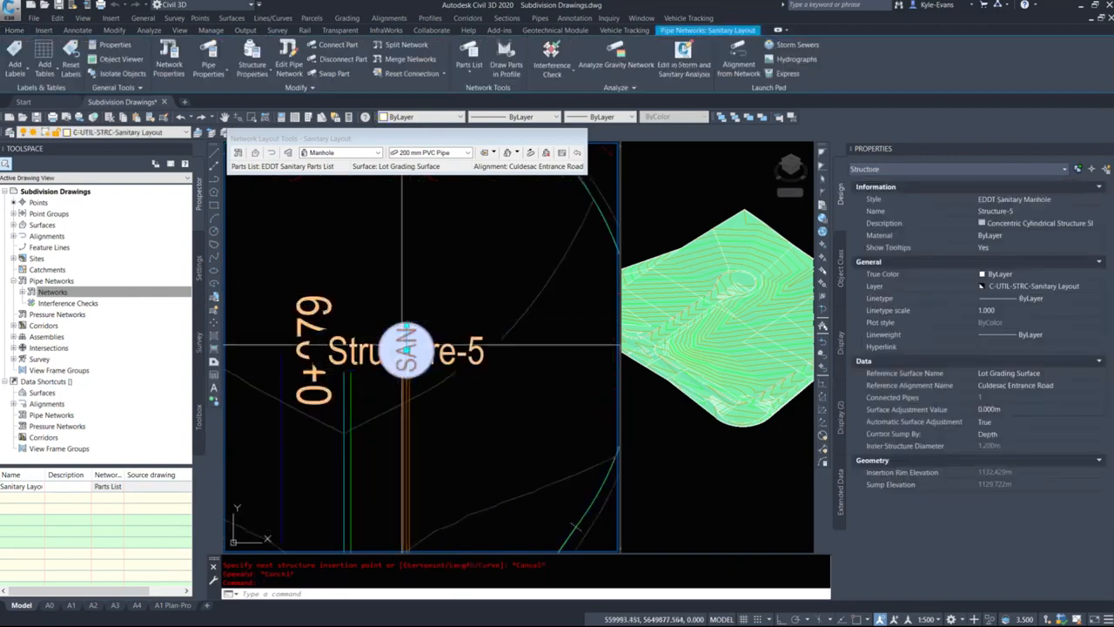
click(407, 351)
key(Escape)
key(Escape)
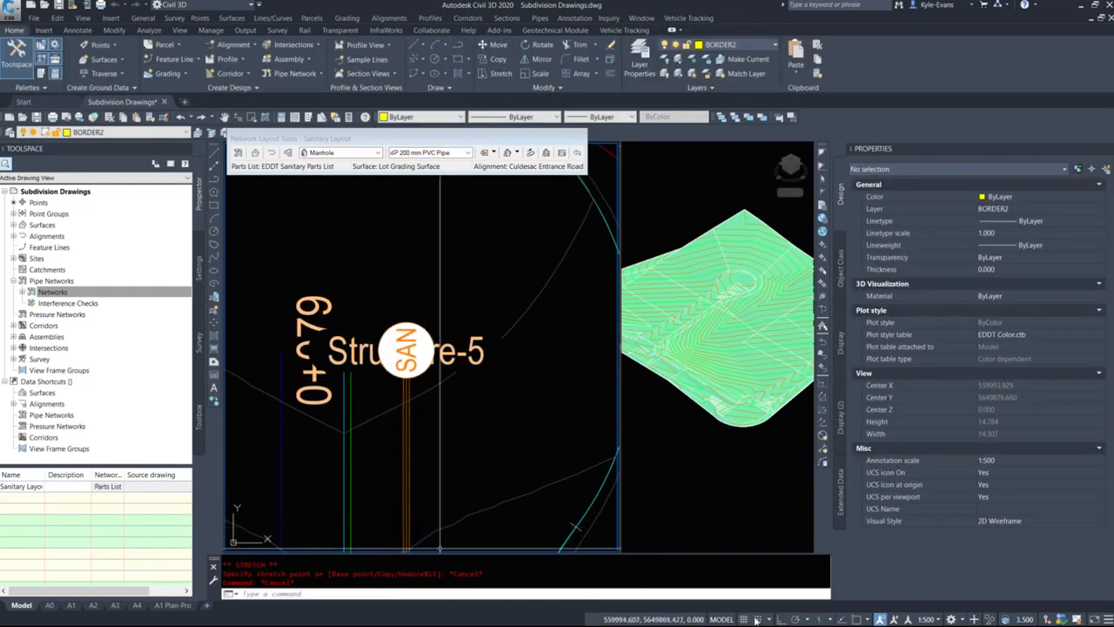
Step: Turn on object snap and move the manhole in the cul-de-sac bulb straight north, with its pipe following
click(857, 620)
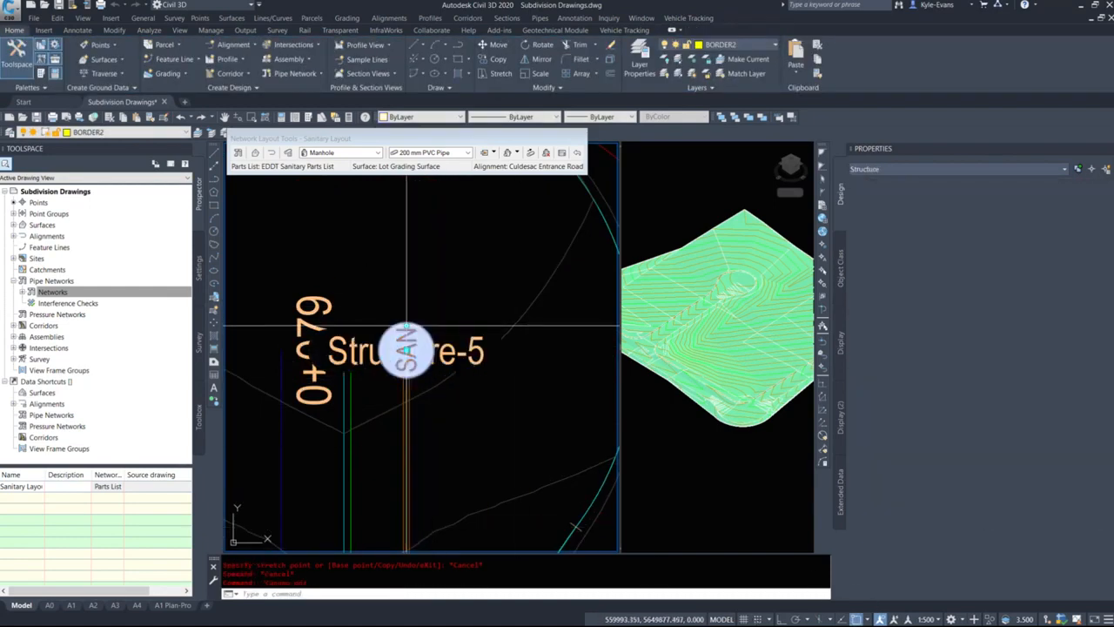
click(407, 348)
click(408, 348)
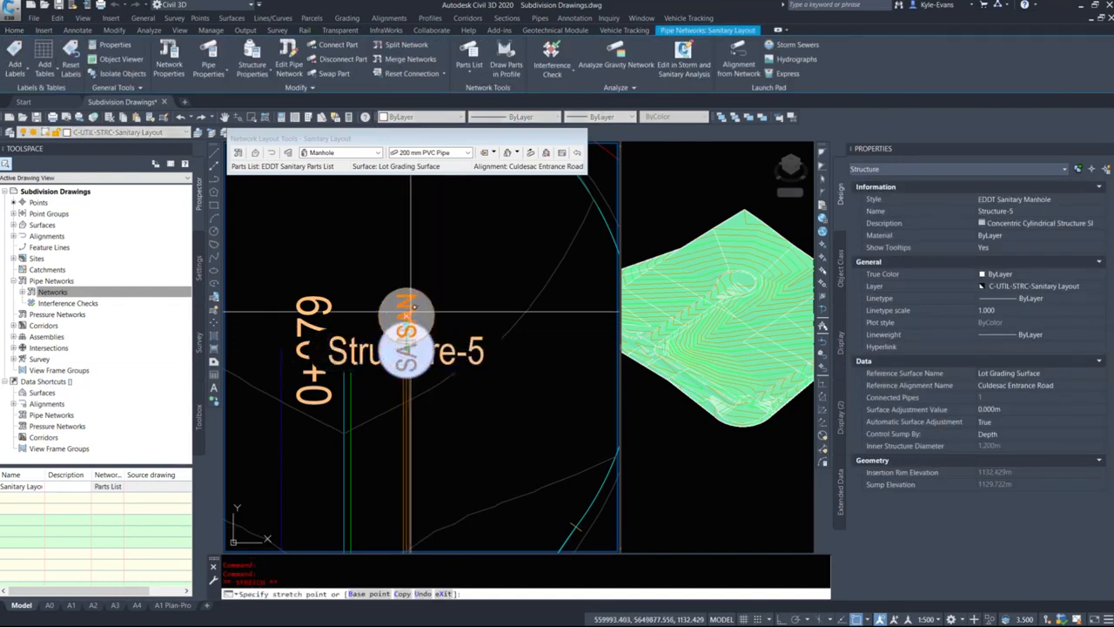
click(406, 227)
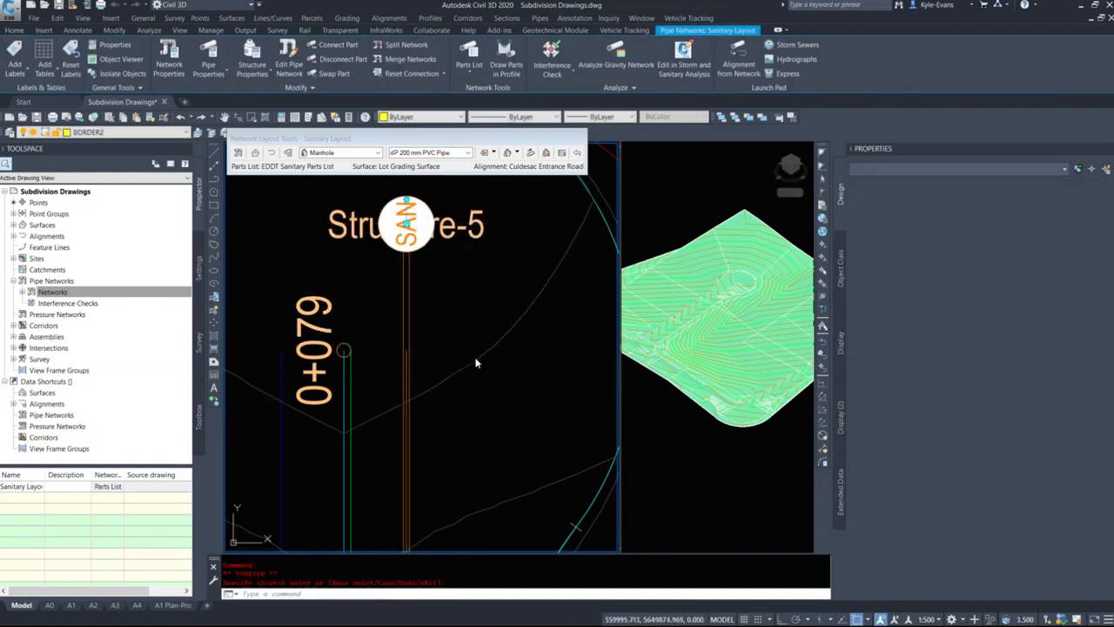
key(Escape)
scroll(483, 363, down, 3)
middle_drag(483, 362, 416, 316)
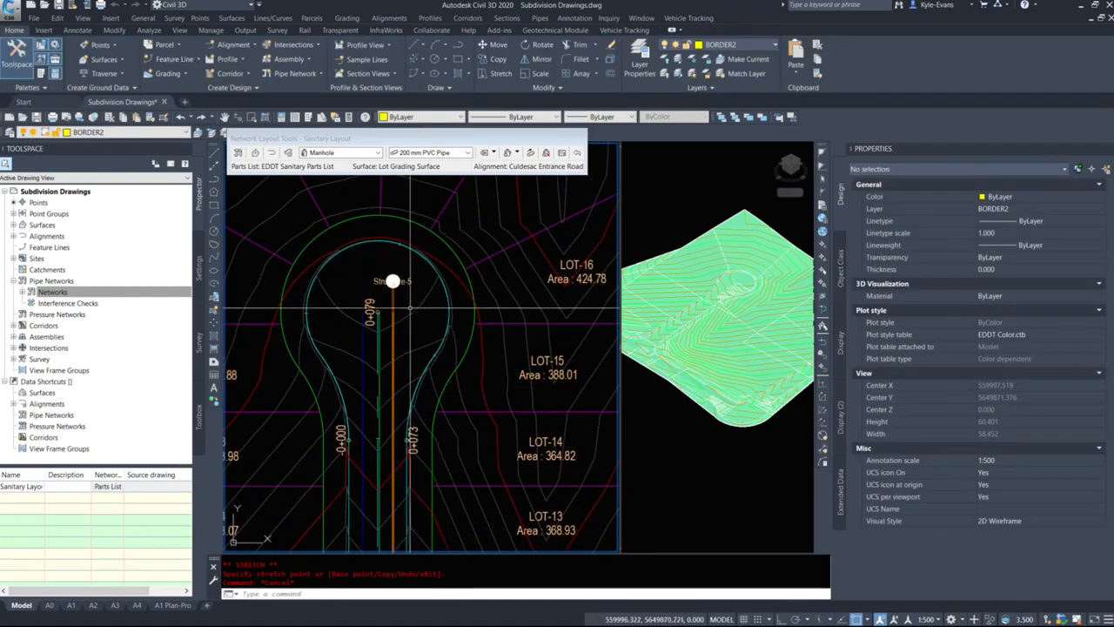
scroll(410, 319, up, 4)
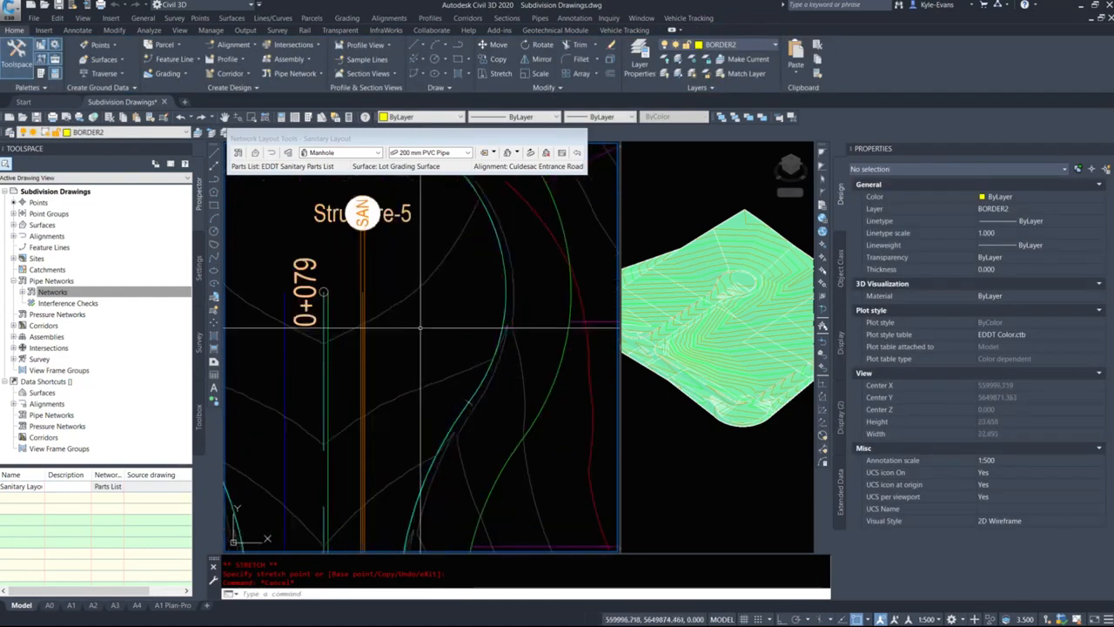
scroll(421, 330, down, 6)
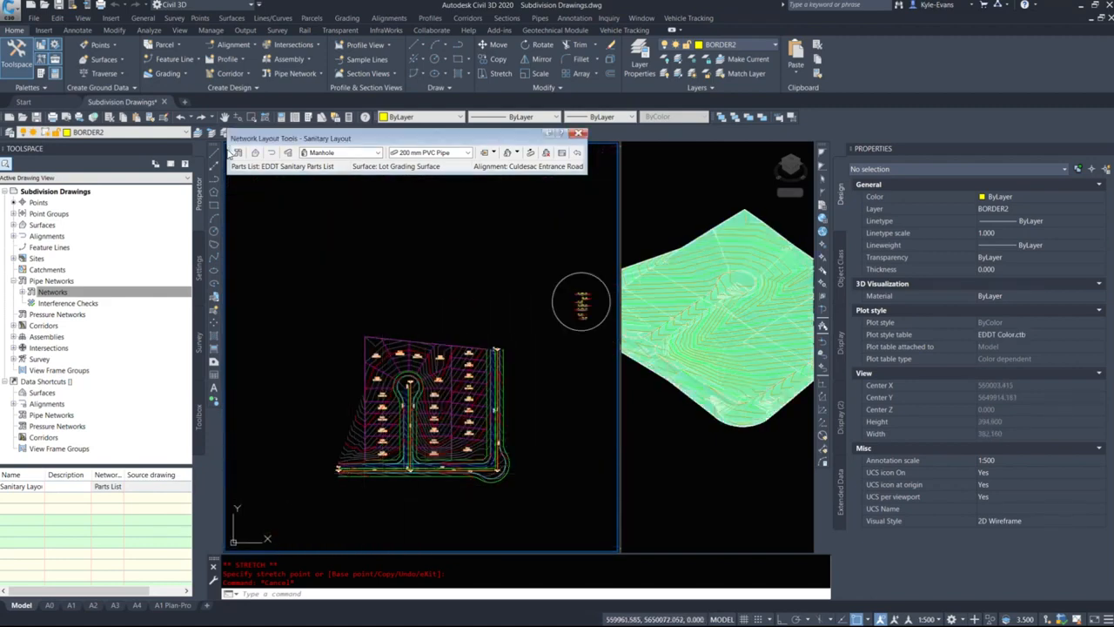
Step: Close the sanitary layout tools and start a new pipe network named Storm Layout using the EDDT Storm Parts List
click(578, 135)
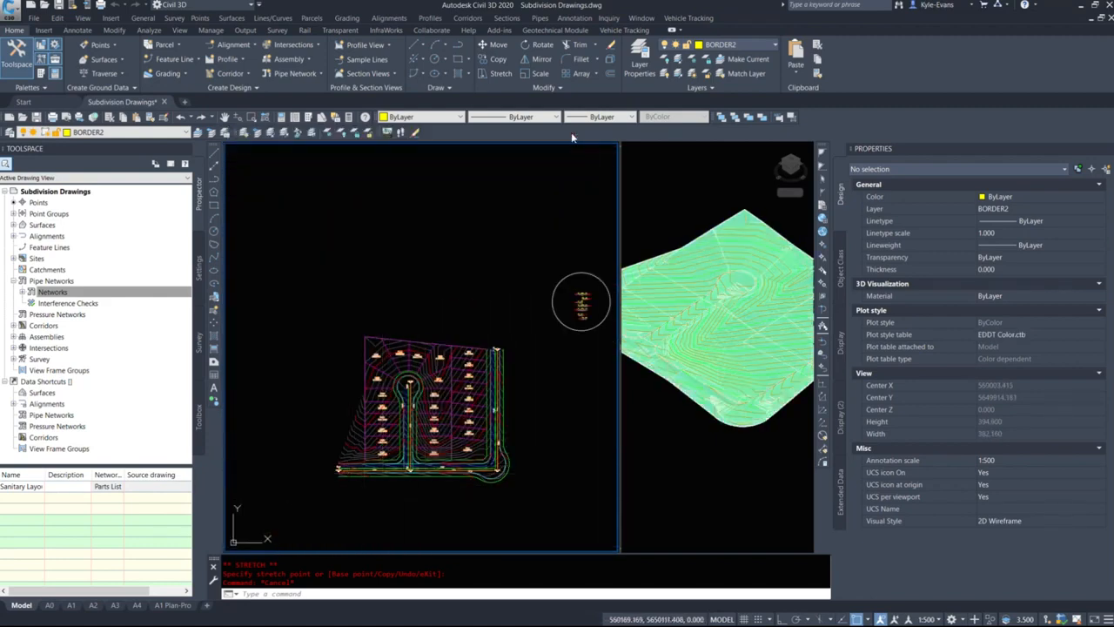
click(23, 292)
right_click(63, 294)
click(95, 300)
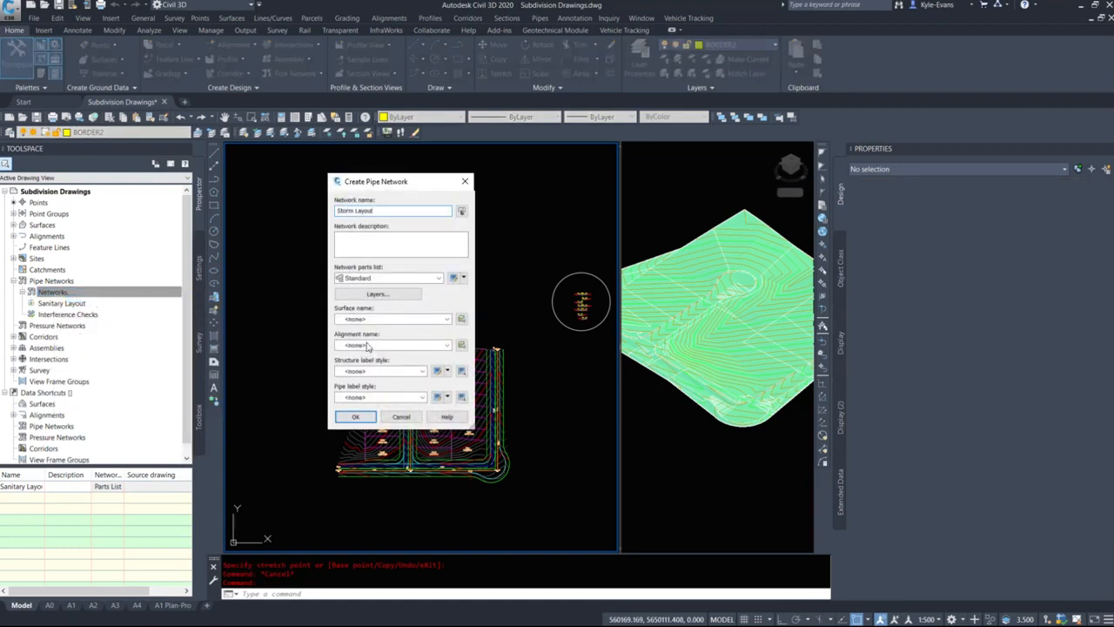
click(390, 279)
click(383, 300)
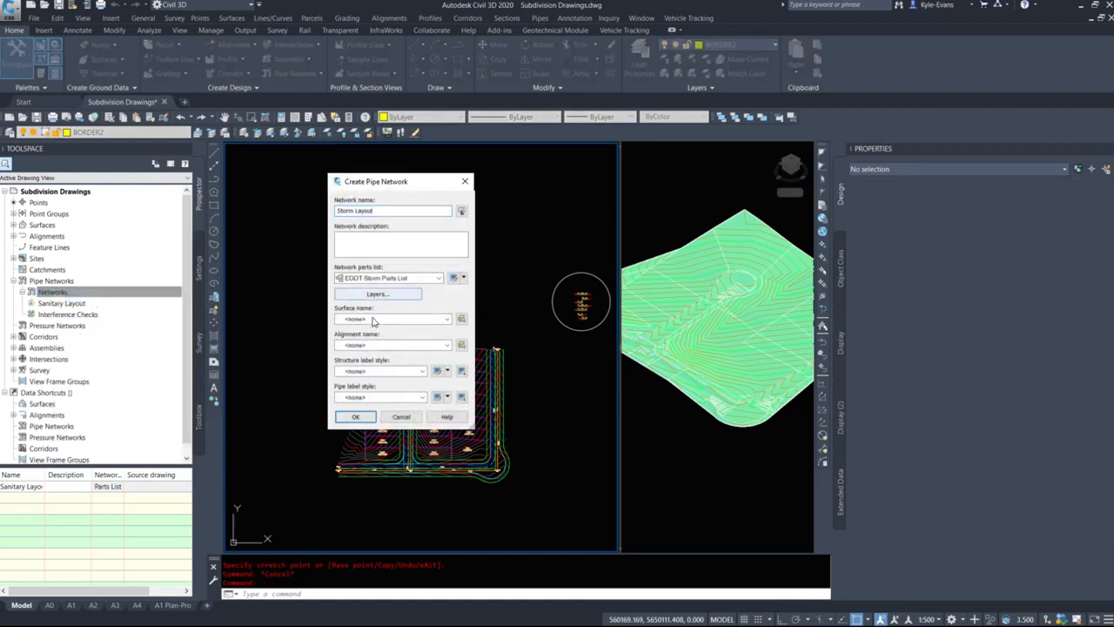
Step: Set the new network's surface to Lot Grading Surface and its alignment to Main Through Road
click(374, 320)
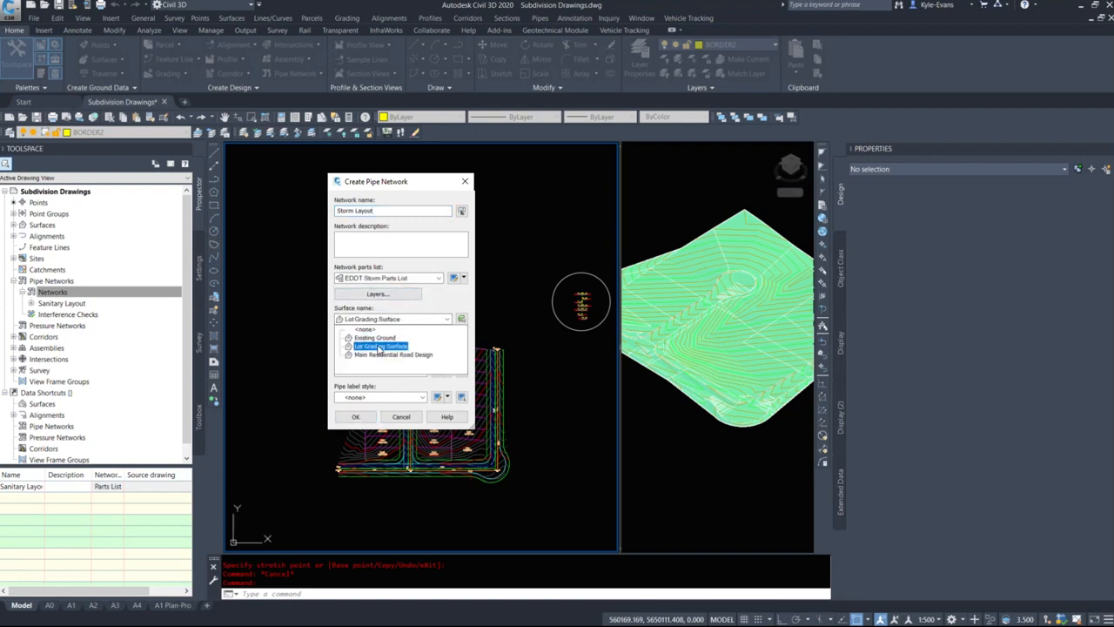
click(379, 348)
click(383, 346)
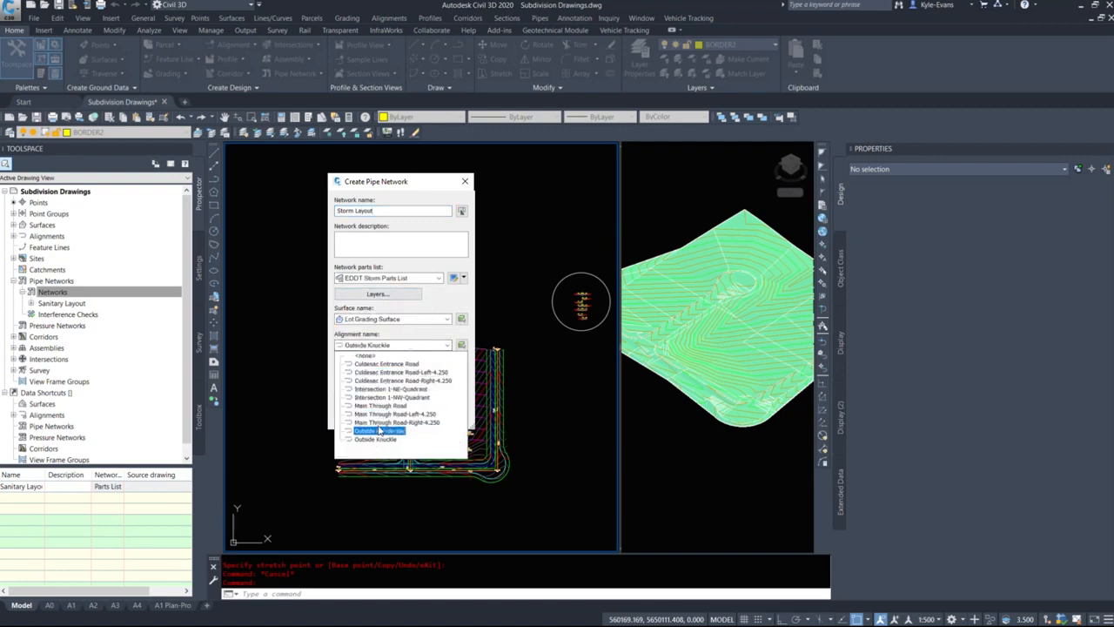
click(379, 406)
Step: Assign EDDT Name Only Plan Labels (2.0mm) to structures and EDDT Pipe Label Plan Name Only (2.0mm) to pipes, and create the network
click(365, 371)
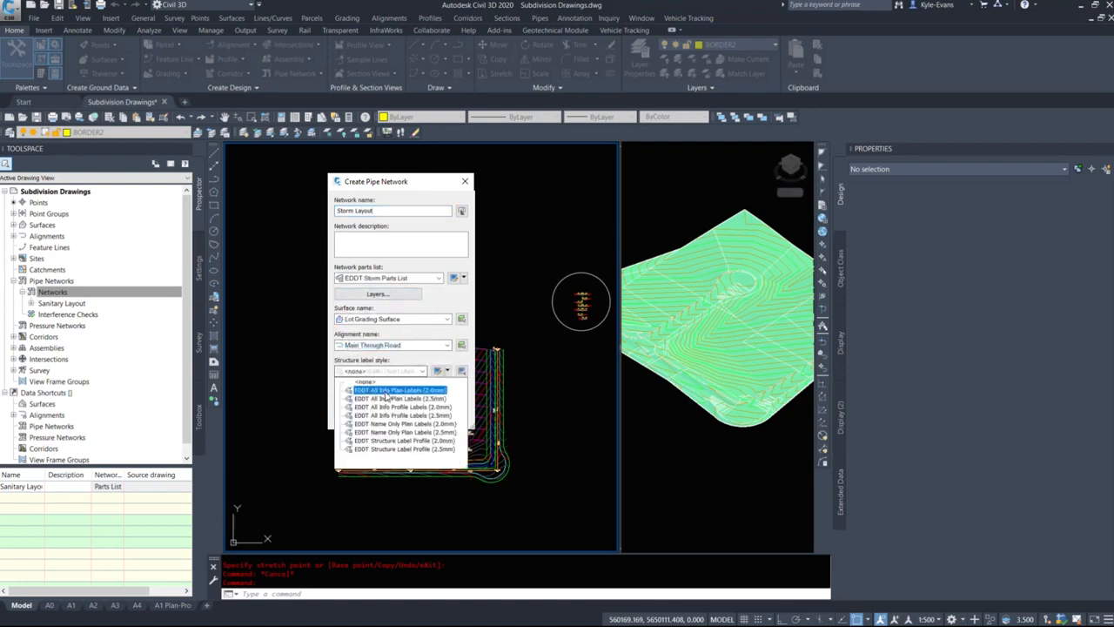
click(431, 426)
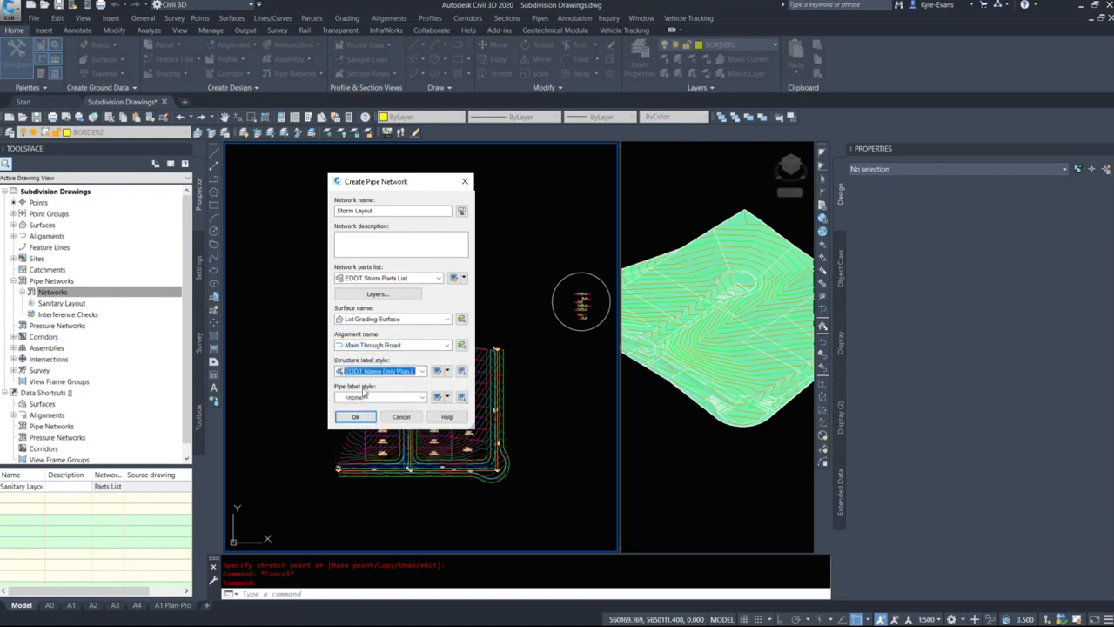
click(383, 397)
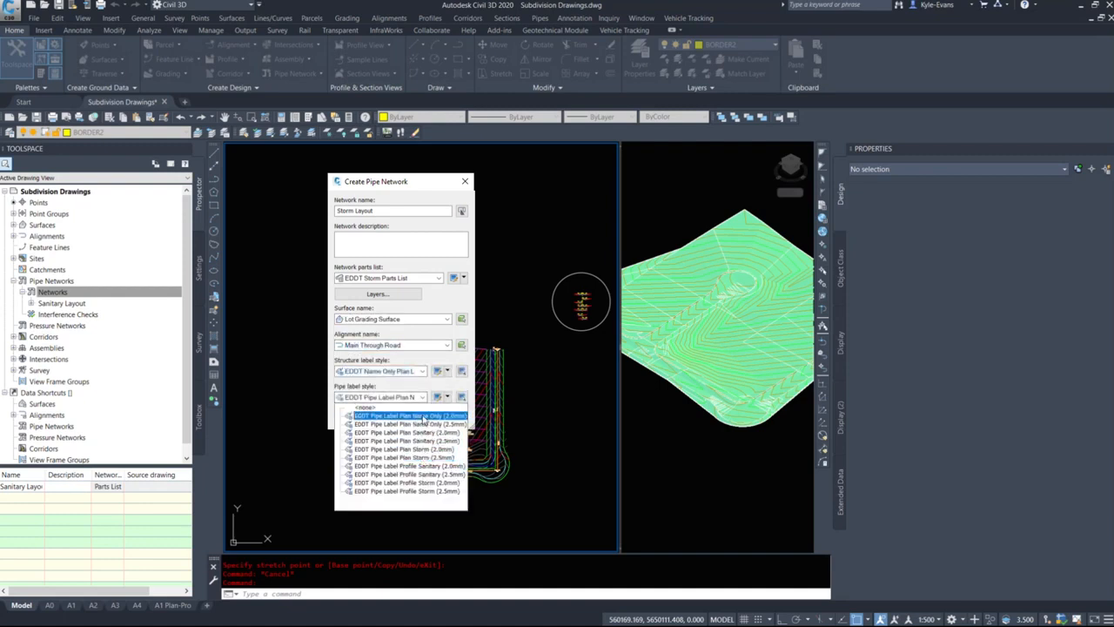
click(424, 417)
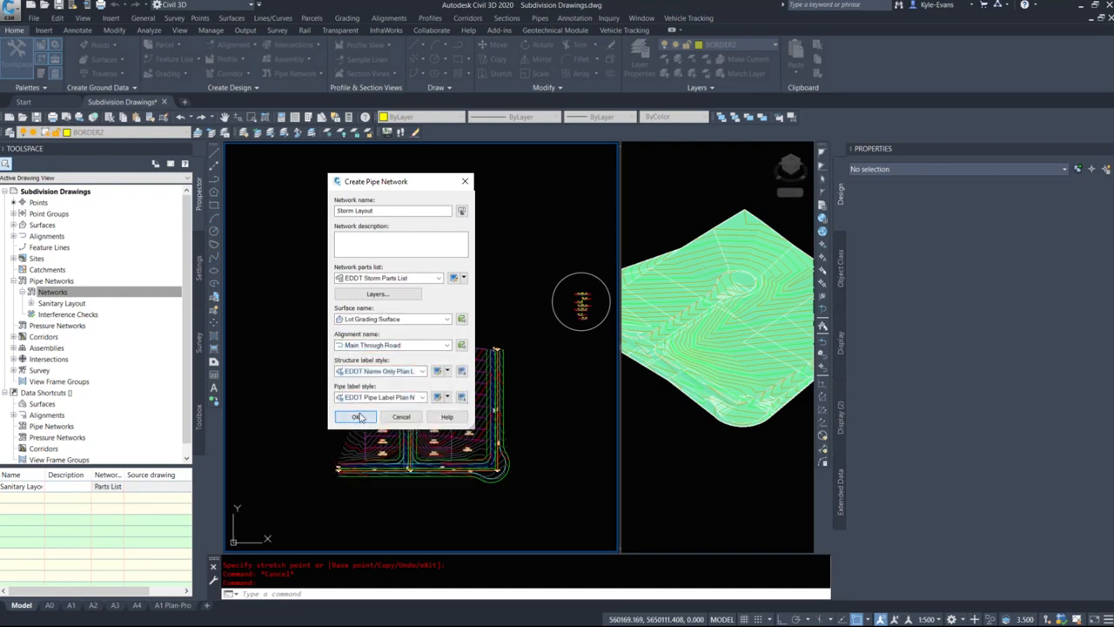
click(357, 417)
Step: Set the storm network's profile label styles to EDDT All Info Plan Labels (2.0mm) for structures and EDDT Pipe Label Profile Storm (2.0mm) for pipes
click(238, 153)
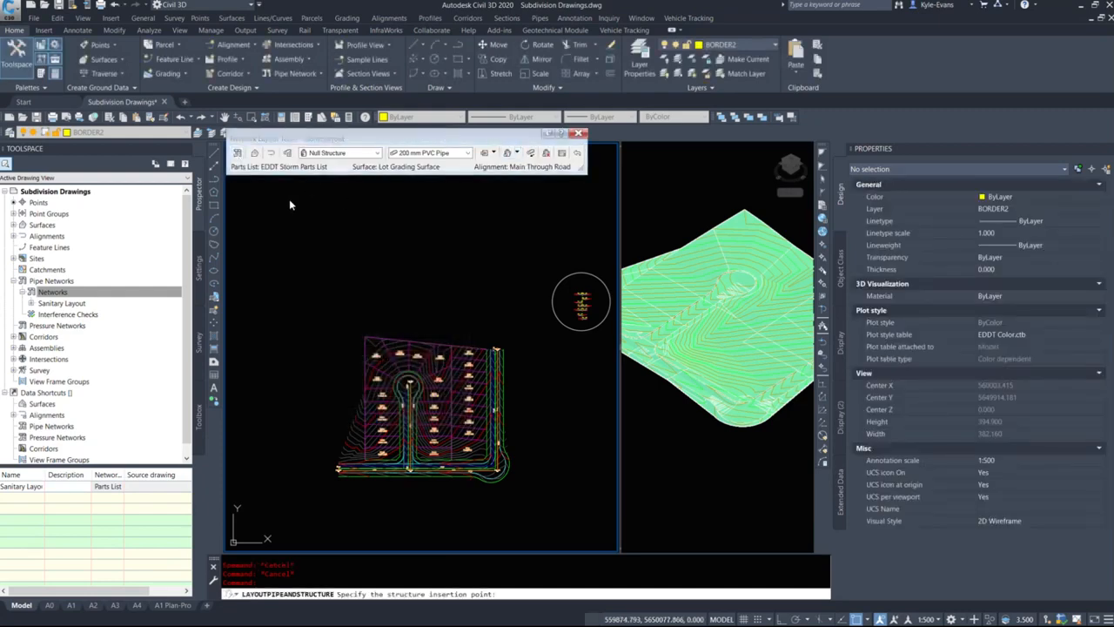
click(384, 168)
click(383, 205)
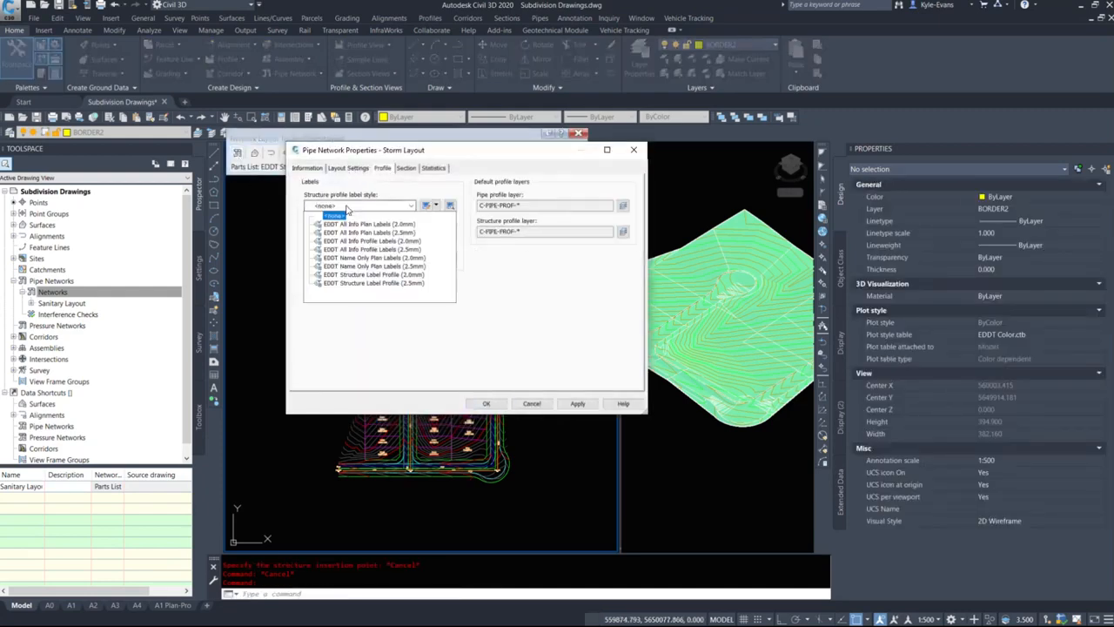
click(393, 225)
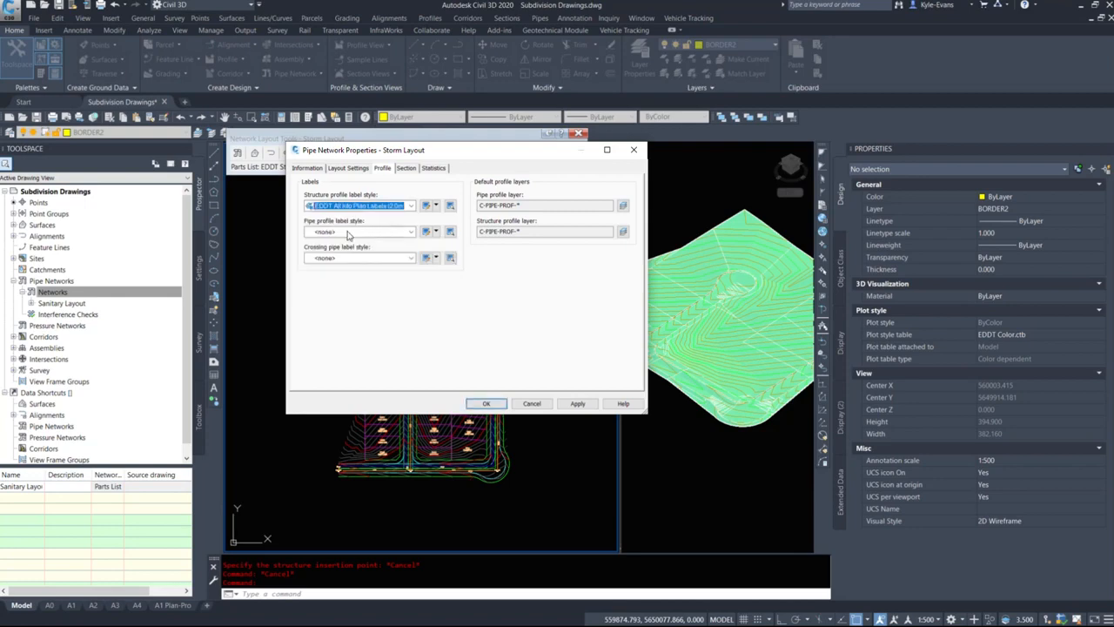
click(352, 232)
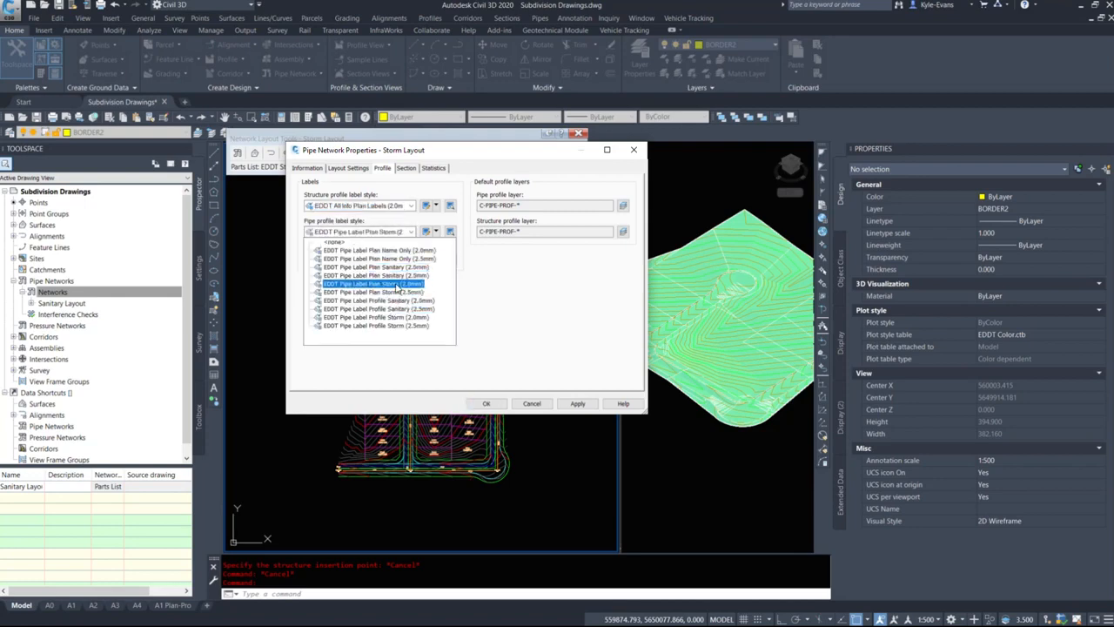
click(394, 319)
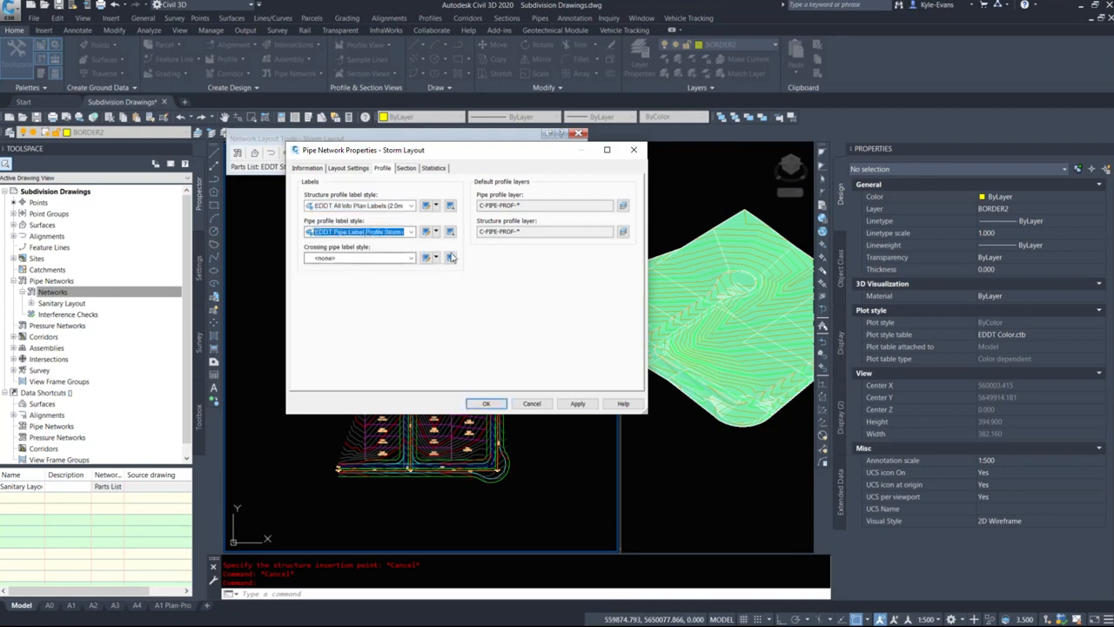
click(487, 404)
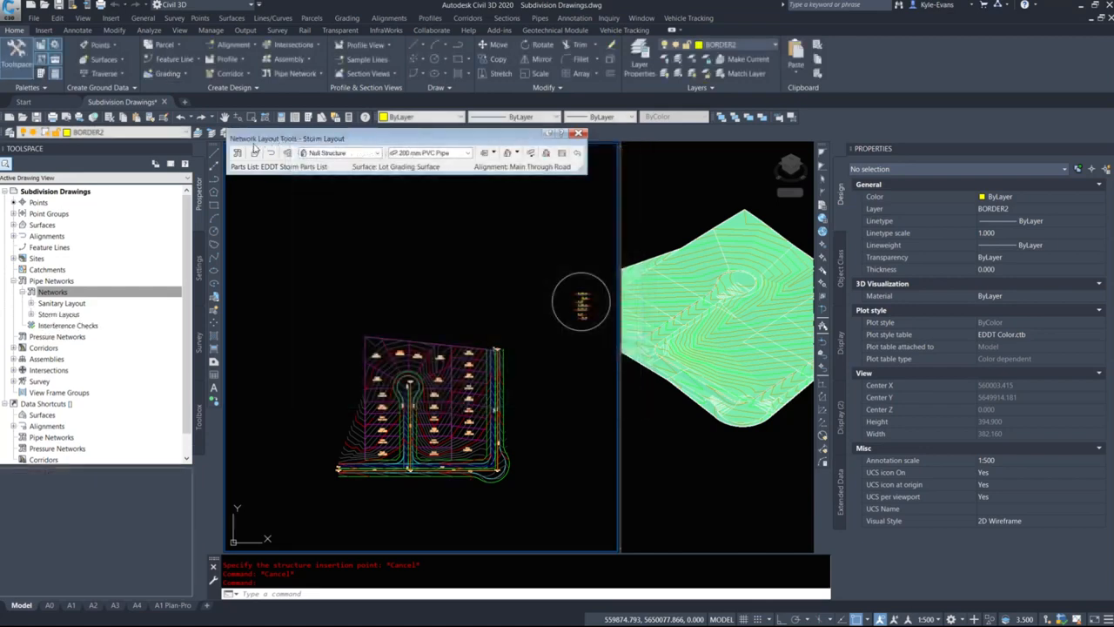
Step: Choose Manhole as the storm layout's structure part and 450 mm Concrete Pipe as its pipe part
click(347, 155)
click(327, 148)
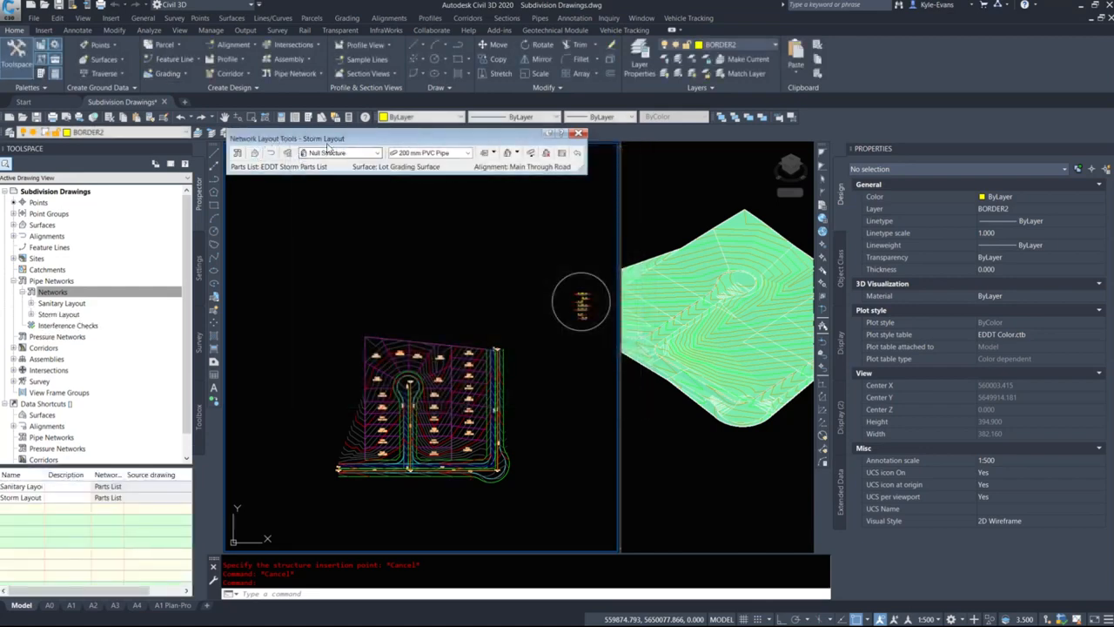
click(331, 152)
click(304, 189)
click(305, 180)
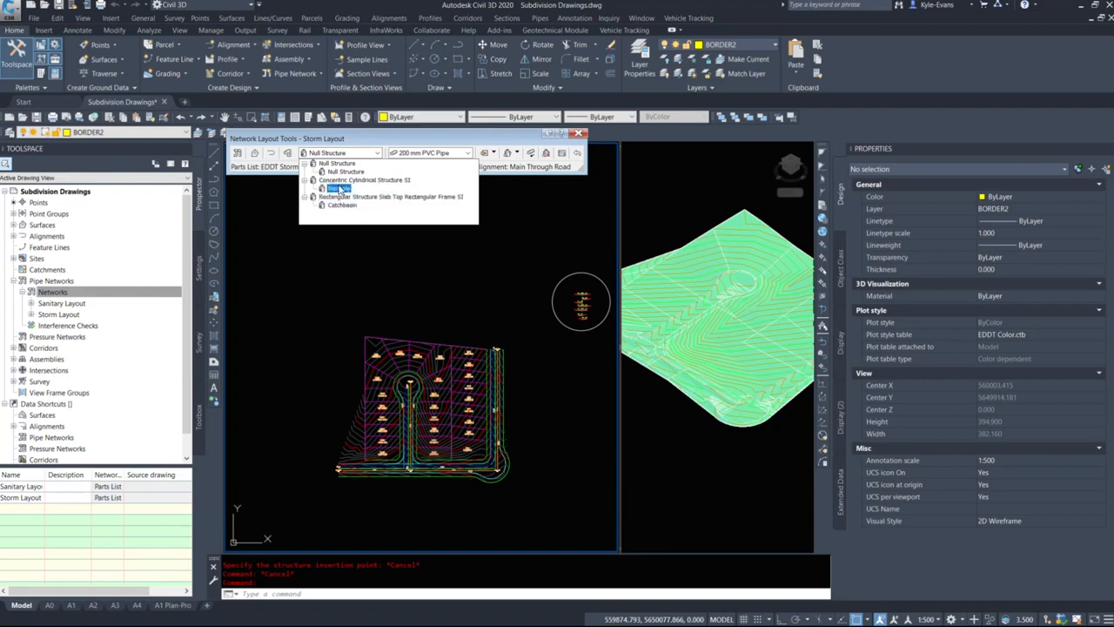
click(376, 144)
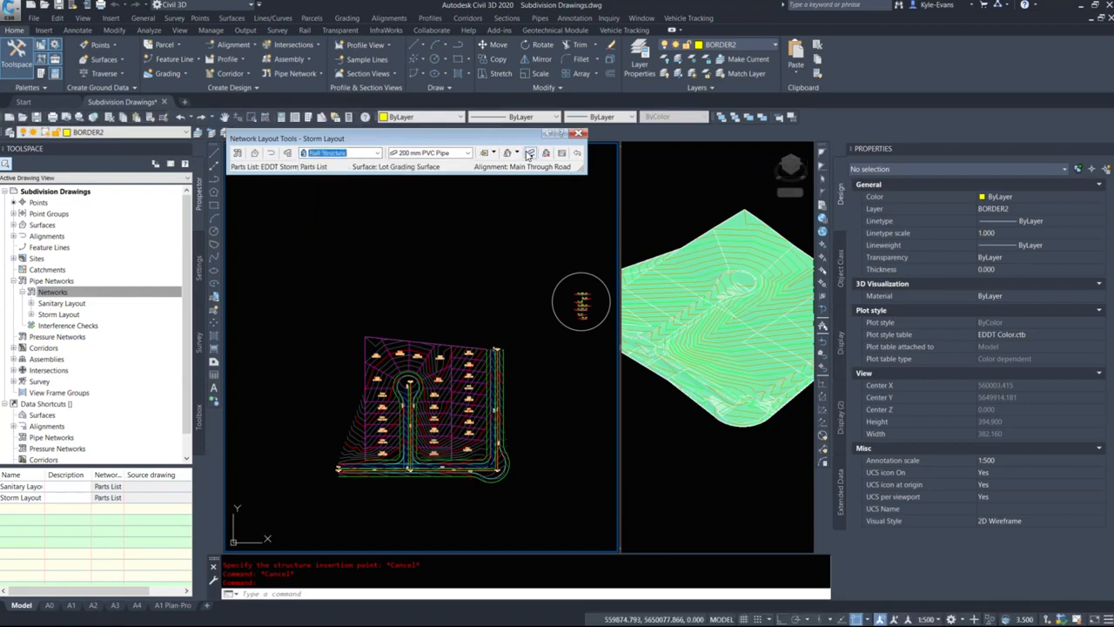
click(321, 153)
click(348, 182)
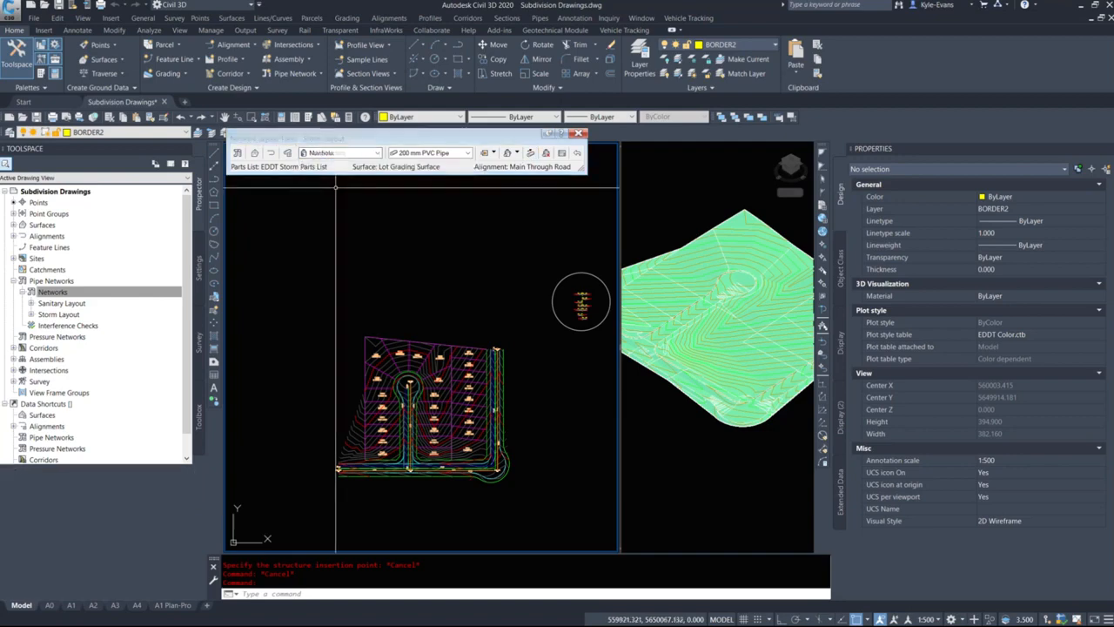
click(431, 153)
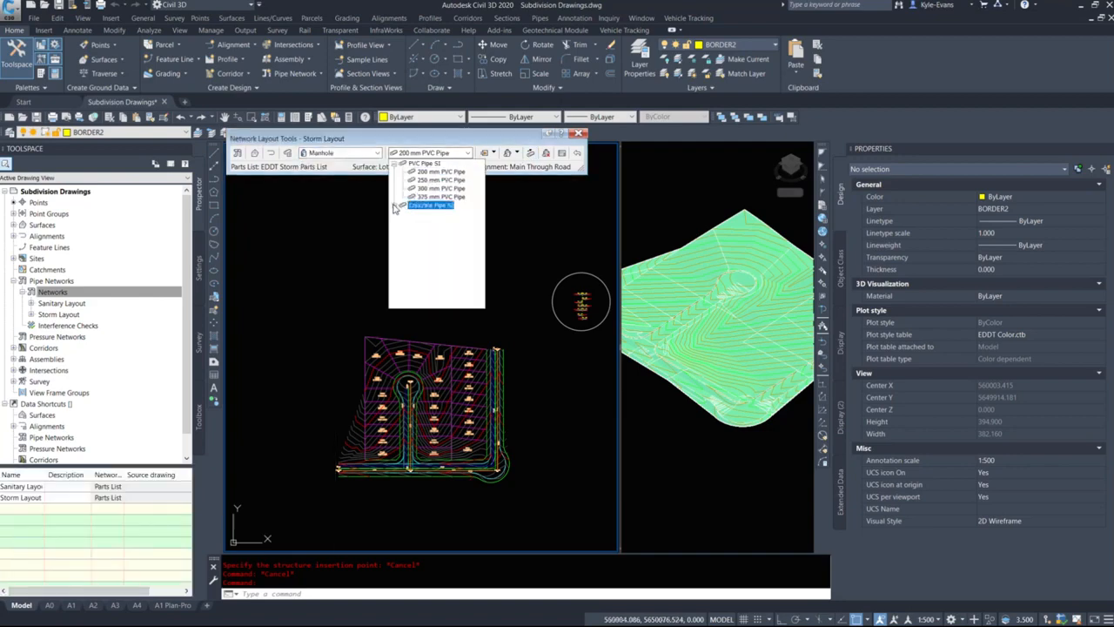
click(396, 206)
click(448, 214)
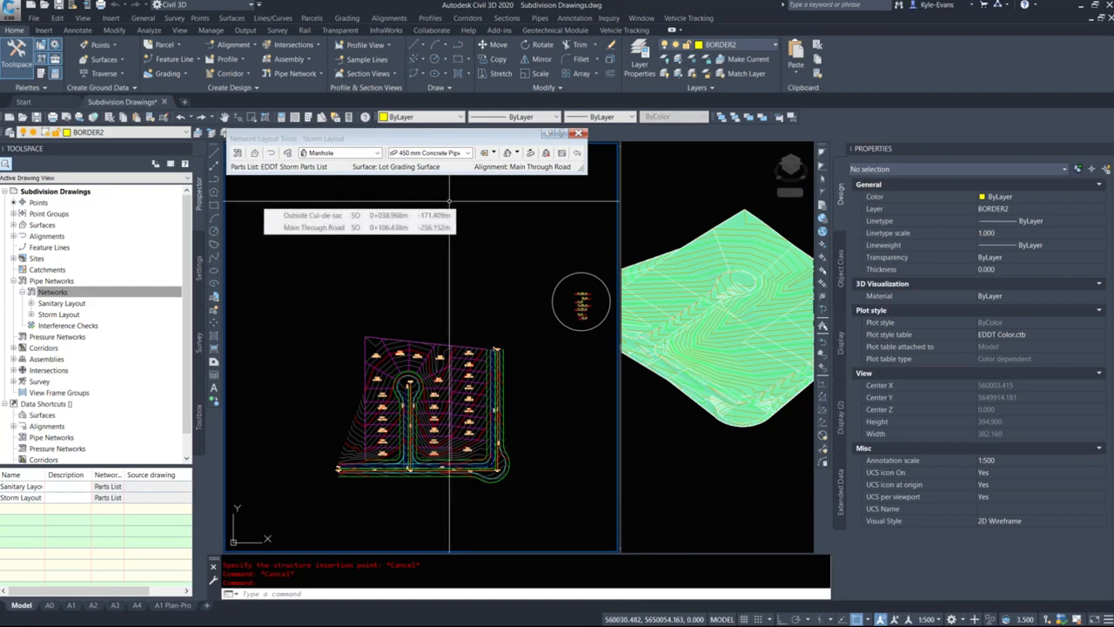
Step: Start a pipes and structures run with a manhole at the storm line's west endpoint, near station 0+000 of the main through road
click(516, 154)
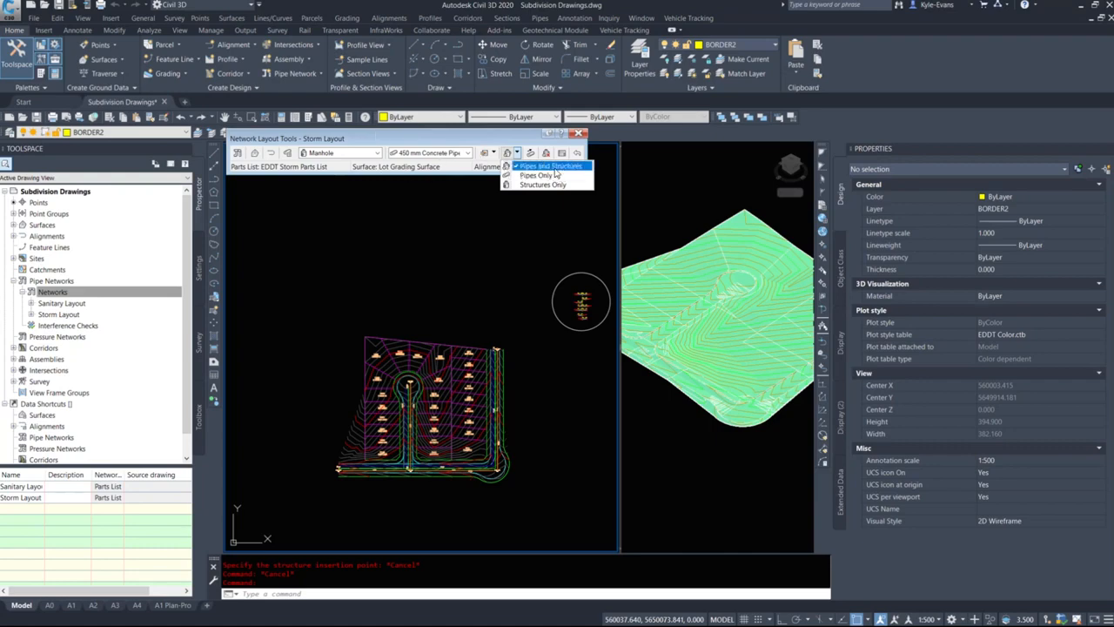
click(548, 166)
scroll(313, 465, up, 6)
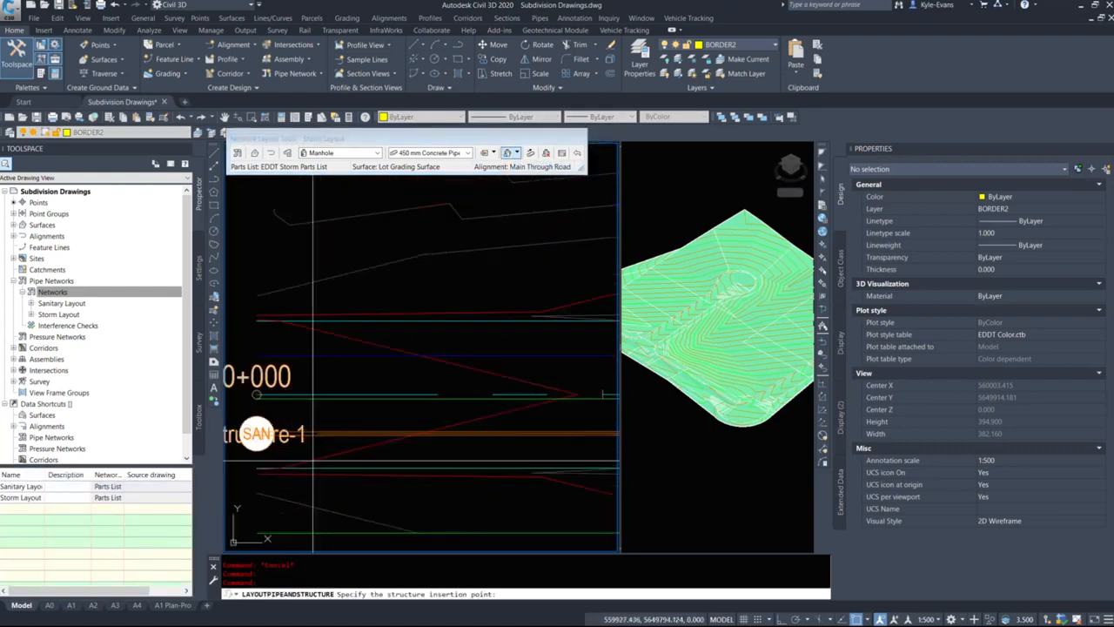
scroll(306, 460, up, 2)
shift+right_click(291, 398)
click(306, 340)
click(250, 371)
scroll(292, 459, down, 7)
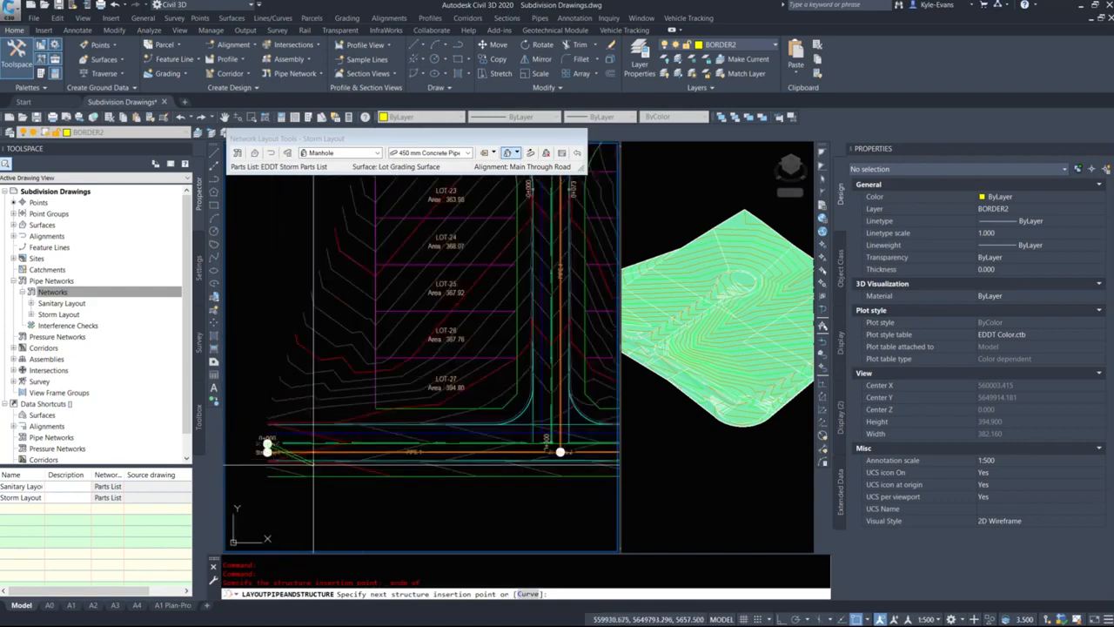
Step: Run a 450 mm concrete pipe east to a manhole at the road line's endpoint in the cul-de-sac road intersection
shift+right_click(436, 475)
click(471, 296)
middle_drag(540, 454, 412, 438)
scroll(421, 435, up, 8)
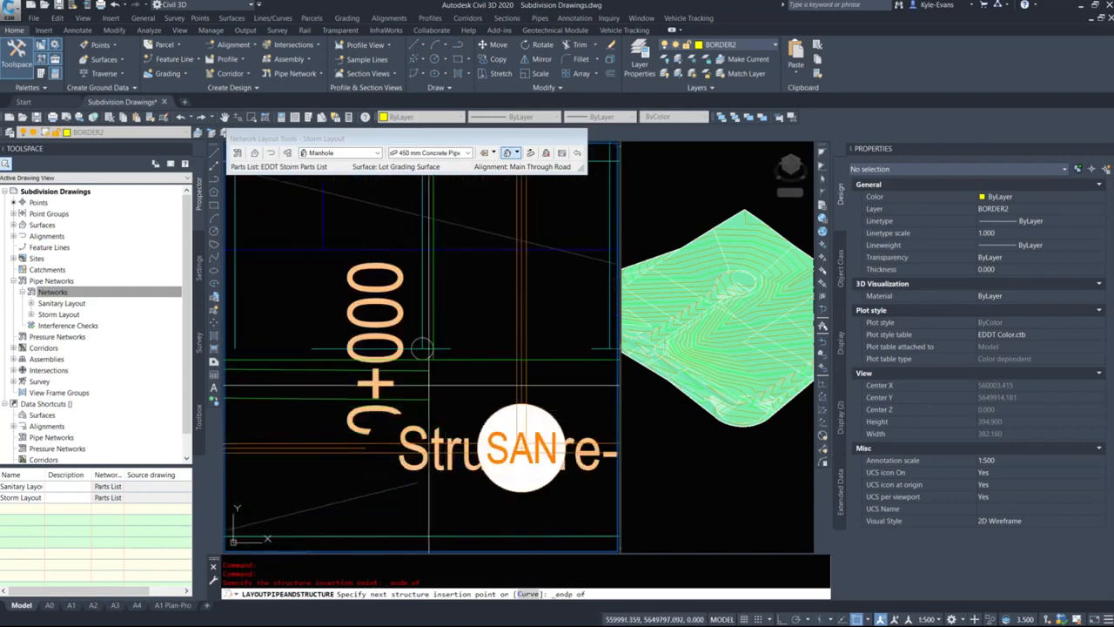
click(422, 349)
scroll(338, 435, down, 6)
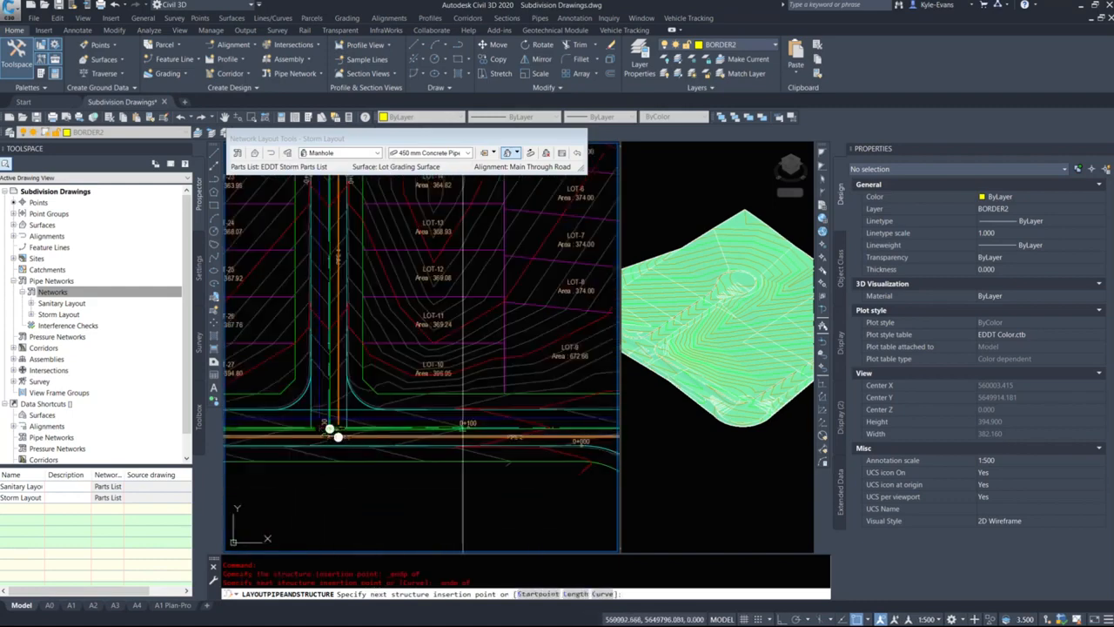
Step: Continue the 450 mm concrete storm pipe east to a manhole at the line's endpoint in the road's corner knuckle
middle_drag(552, 438, 108, 441)
shift+right_click(268, 431)
click(298, 268)
scroll(248, 423, up, 4)
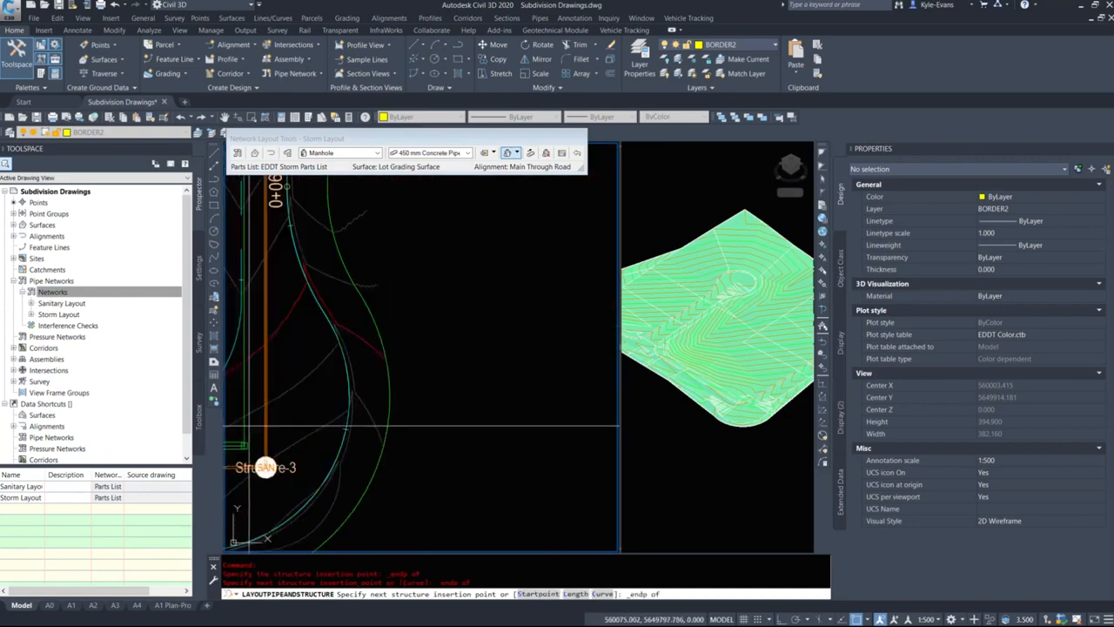
click(265, 468)
Step: Continue the storm run north to a manhole at the line's endpoint near station 0+259 of the main through road, and end the run
scroll(294, 462, down, 5)
scroll(409, 403, up, 3)
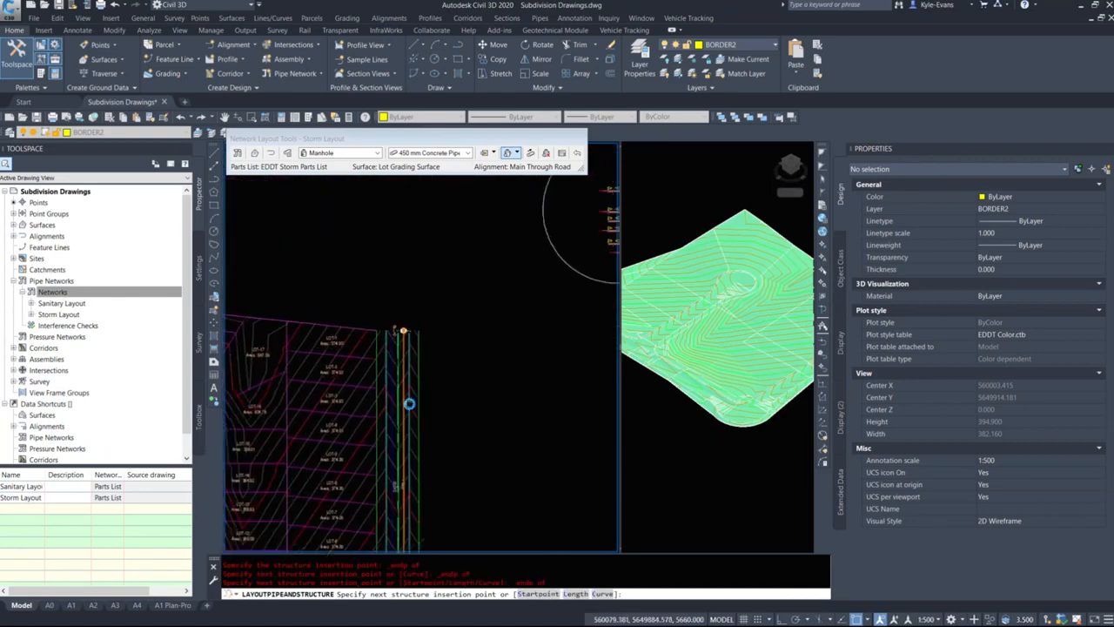
scroll(393, 337, up, 6)
shift+right_click(393, 337)
click(423, 406)
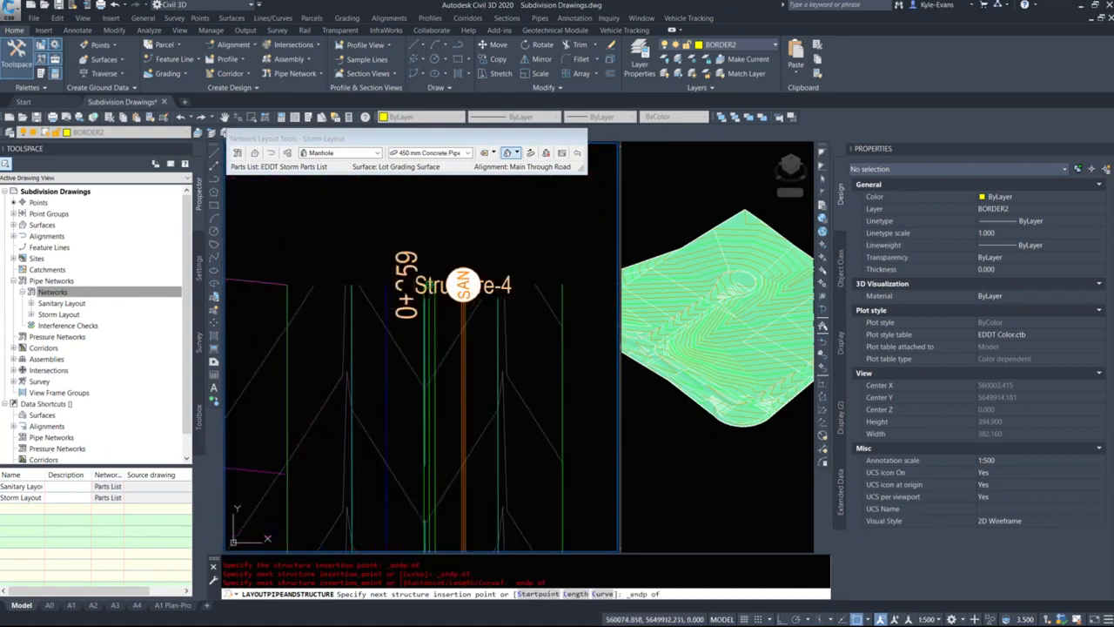
click(428, 286)
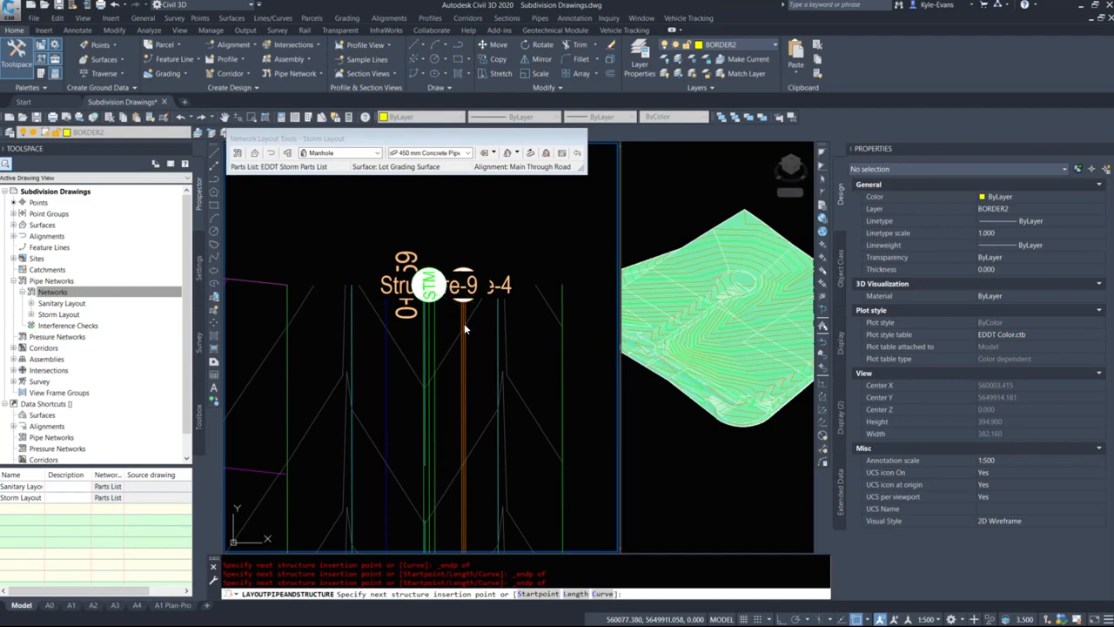
key(Escape)
key(Escape)
Step: Set the storm layout's reference alignment to Culdesac Entrance Road
scroll(482, 288, down, 8)
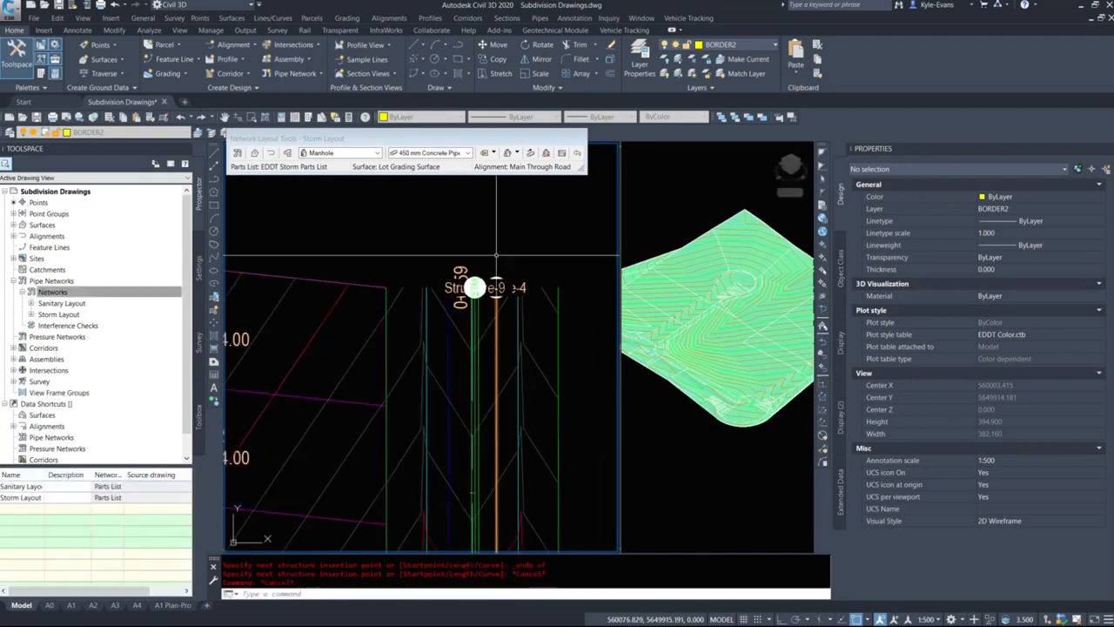
scroll(395, 296, up, 8)
scroll(394, 296, up, 5)
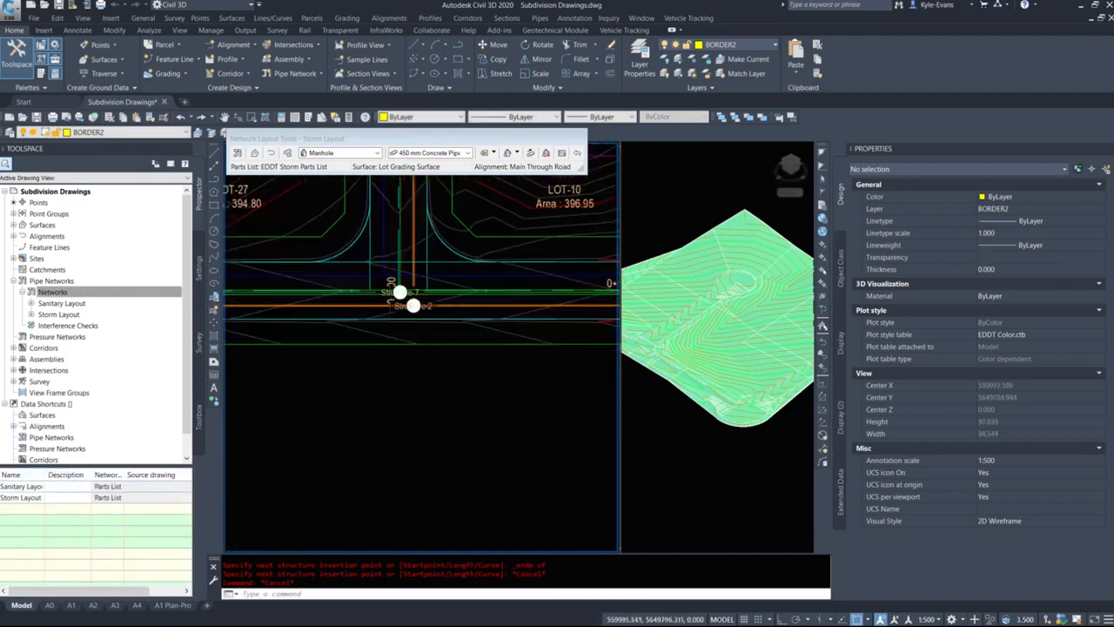
click(273, 153)
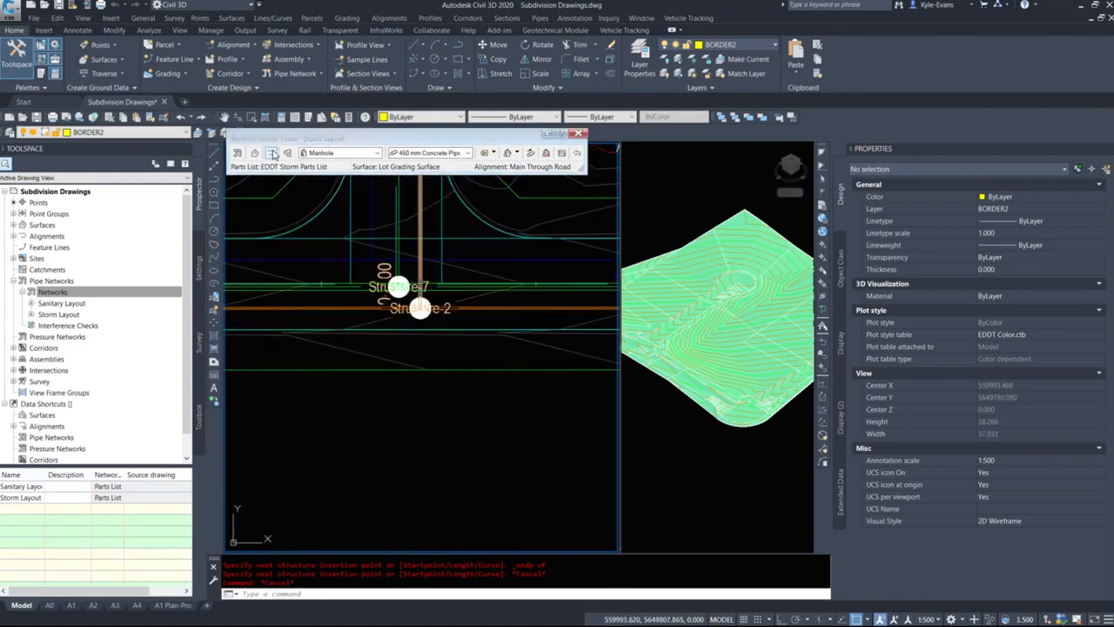
click(466, 122)
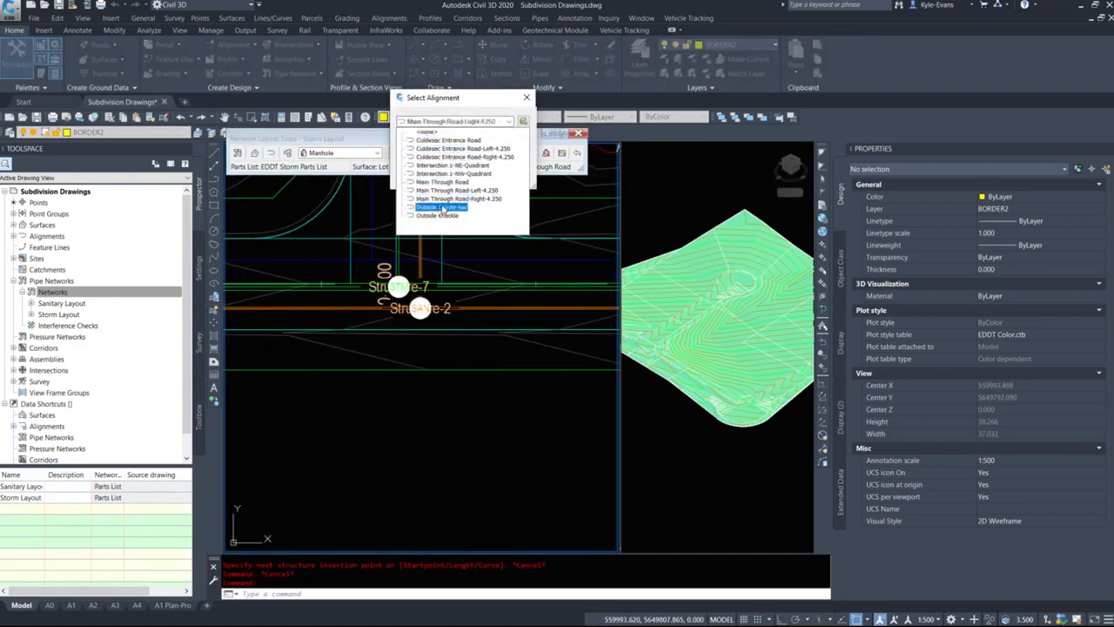
click(438, 141)
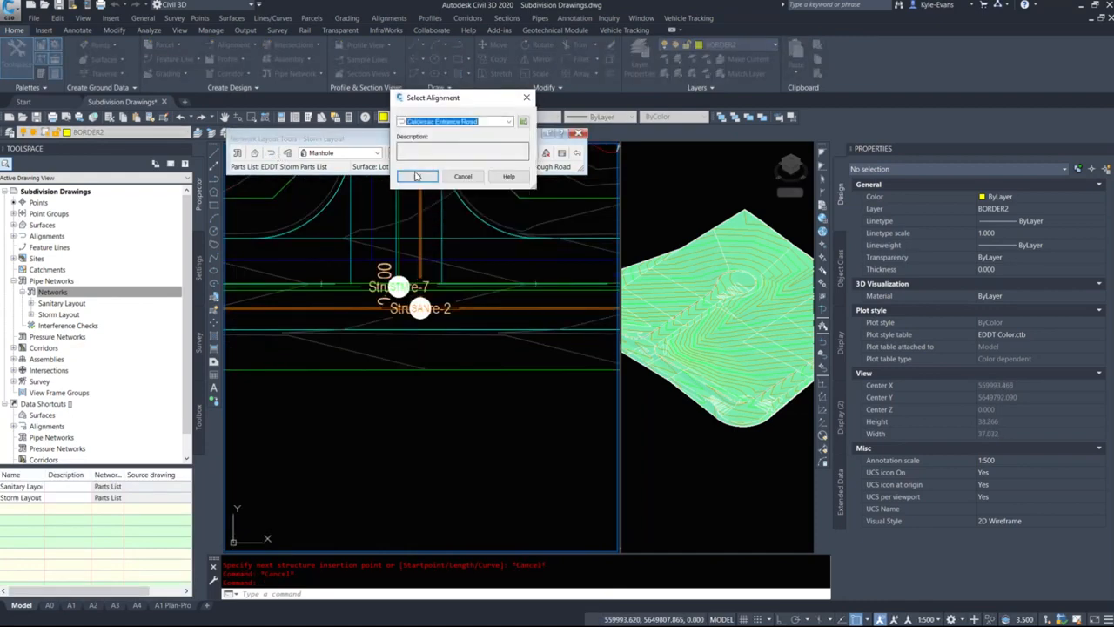
click(417, 176)
Step: Run a 450 mm concrete pipe from the intersection's storm manhole north to a manhole at the cul-de-sac line's endpoint near station 0+079
click(505, 155)
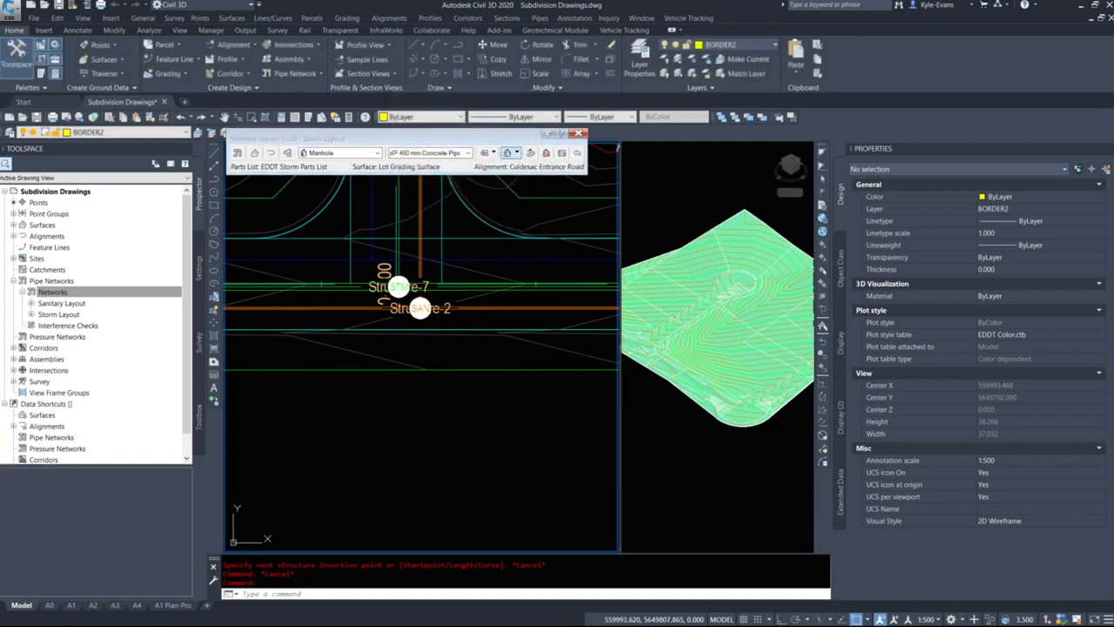
scroll(414, 274, up, 5)
scroll(392, 321, down, 8)
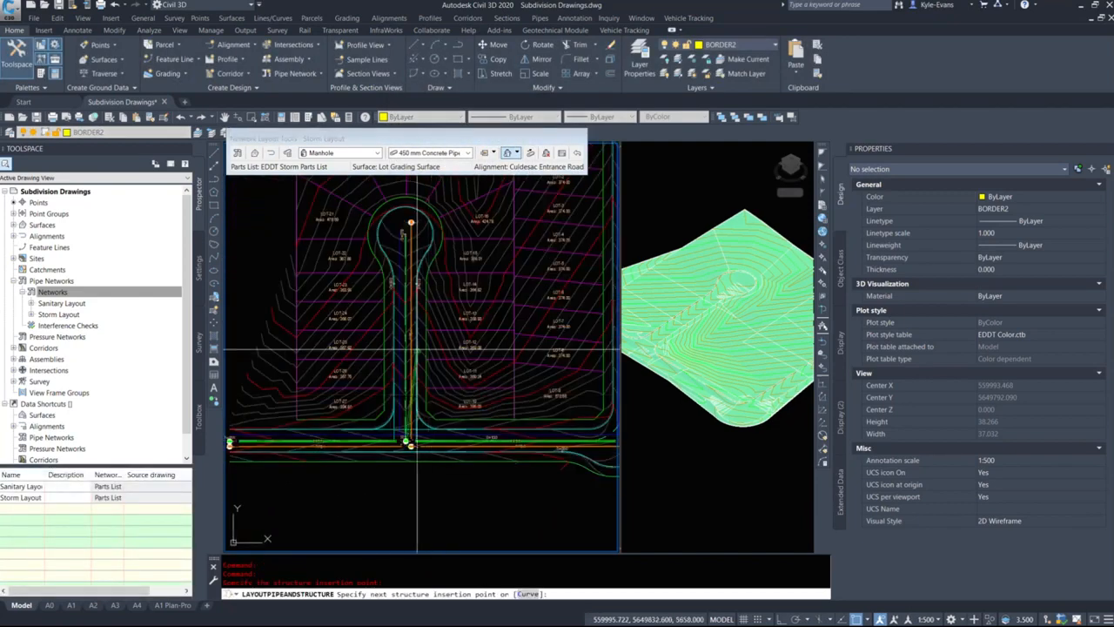
middle_drag(413, 228, 413, 255)
scroll(411, 262, up, 6)
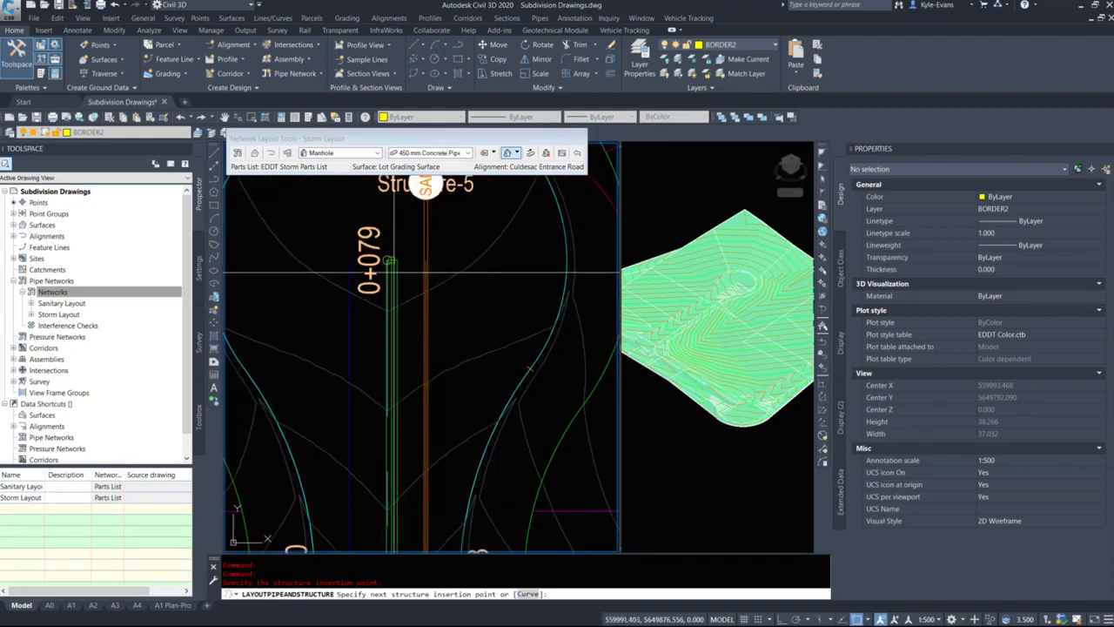
click(390, 259)
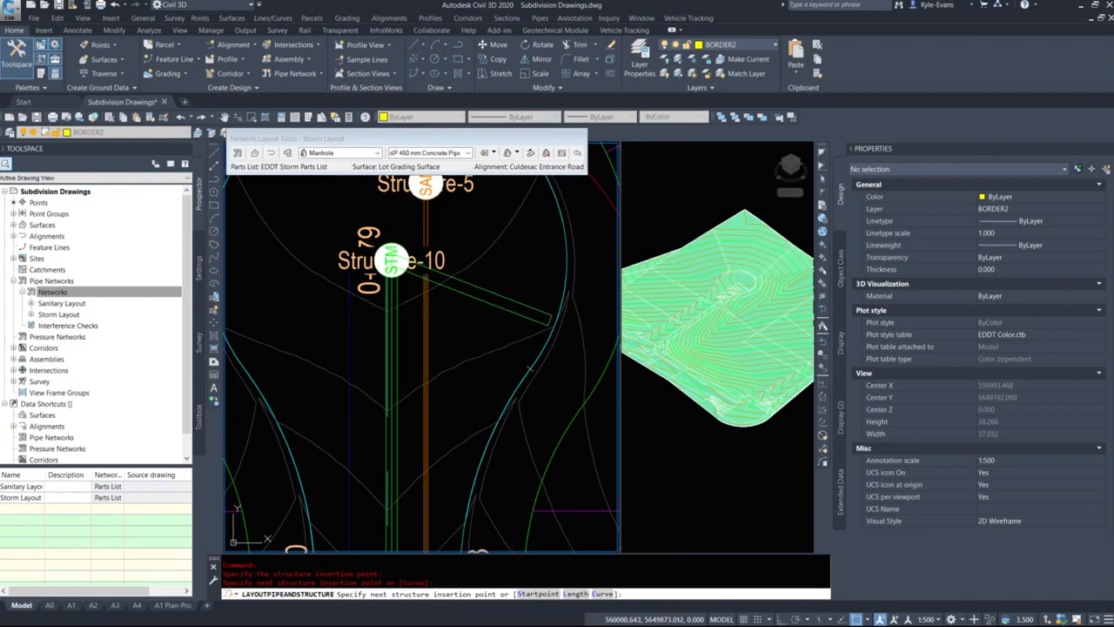
scroll(500, 339, down, 2)
key(Escape)
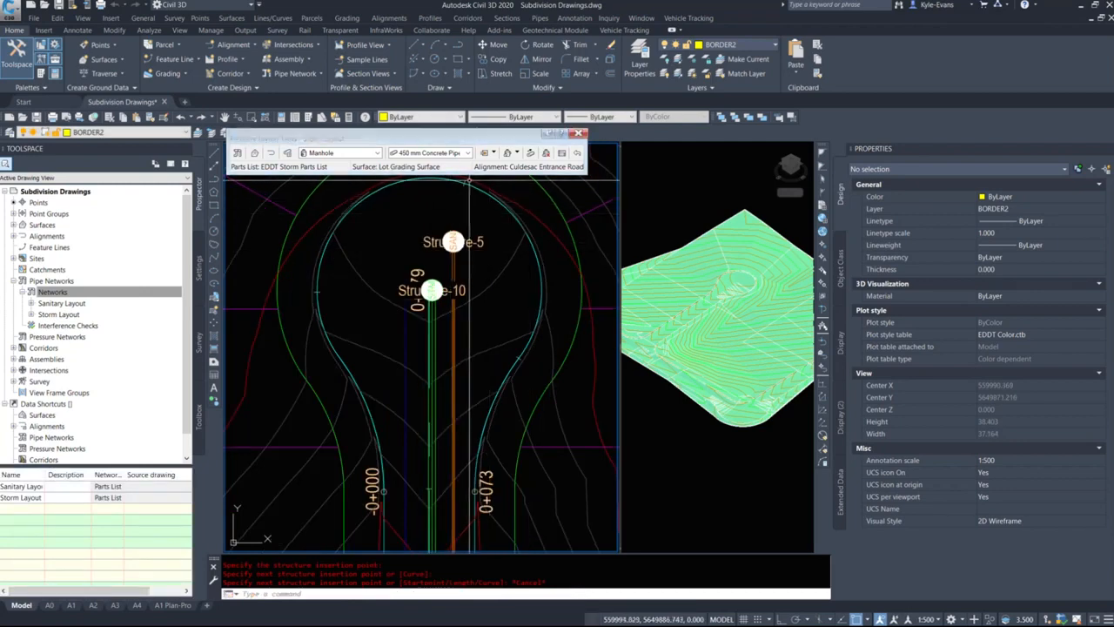
Step: Examine the storm and sanitary lines along the cul-de-sac road between the bulb and the main road intersection
scroll(430, 281, down, 2)
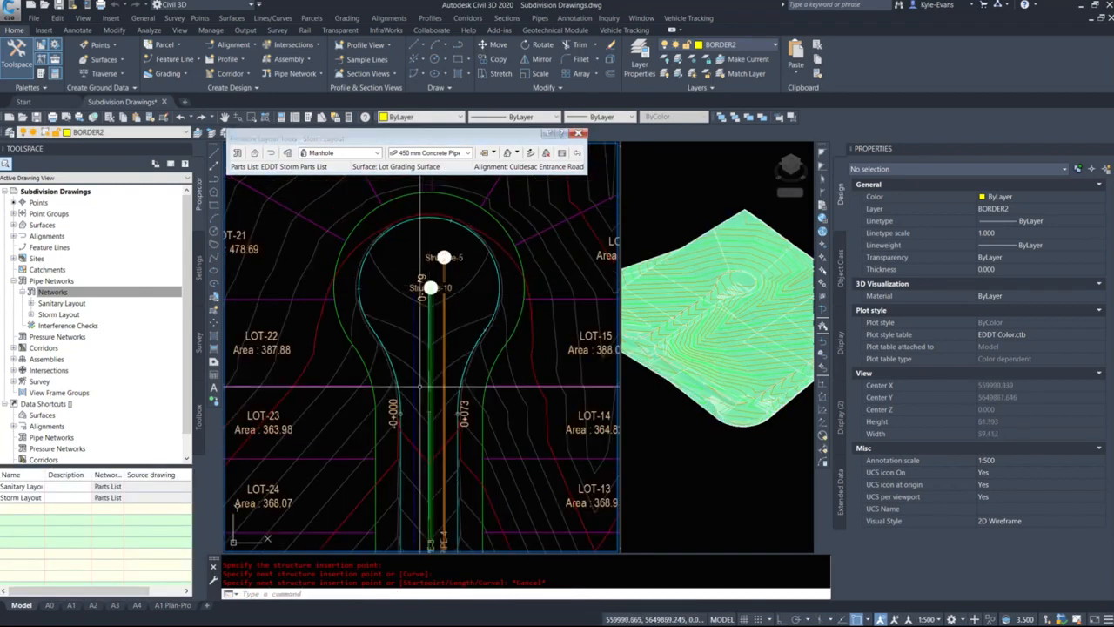
middle_drag(432, 441, 392, 225)
middle_drag(394, 491, 394, 226)
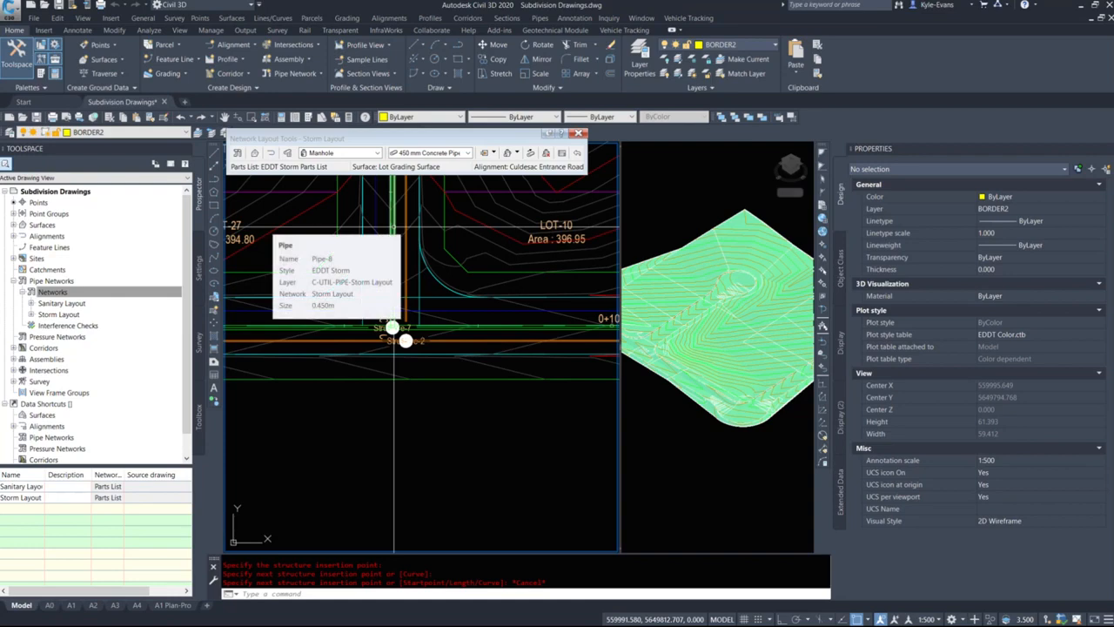
middle_drag(572, 256, 560, 387)
middle_drag(511, 259, 483, 440)
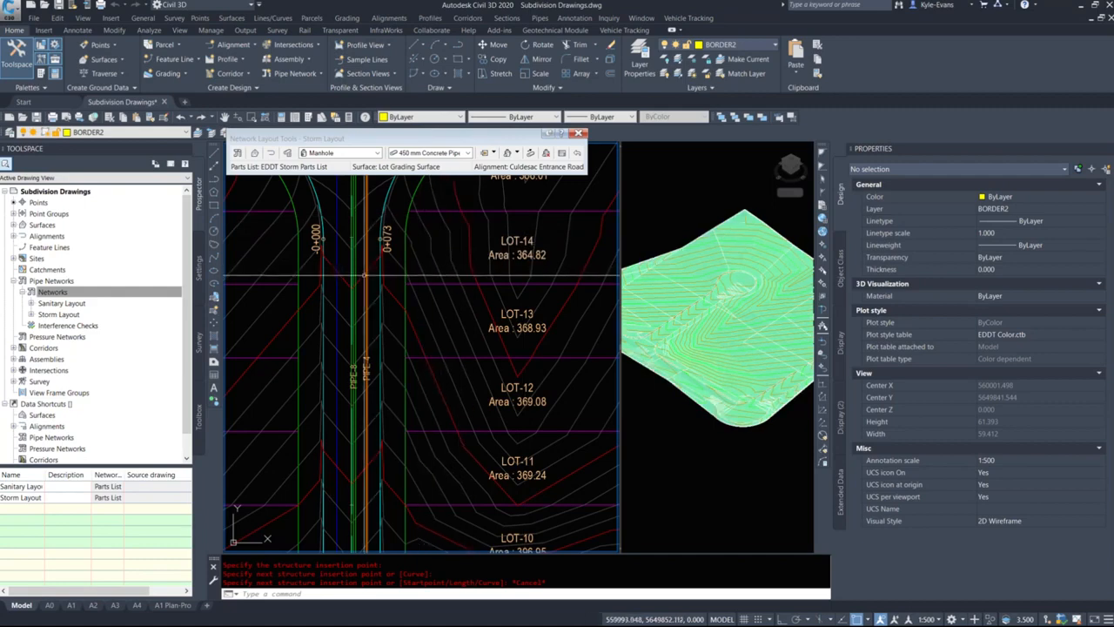
middle_drag(476, 308, 492, 438)
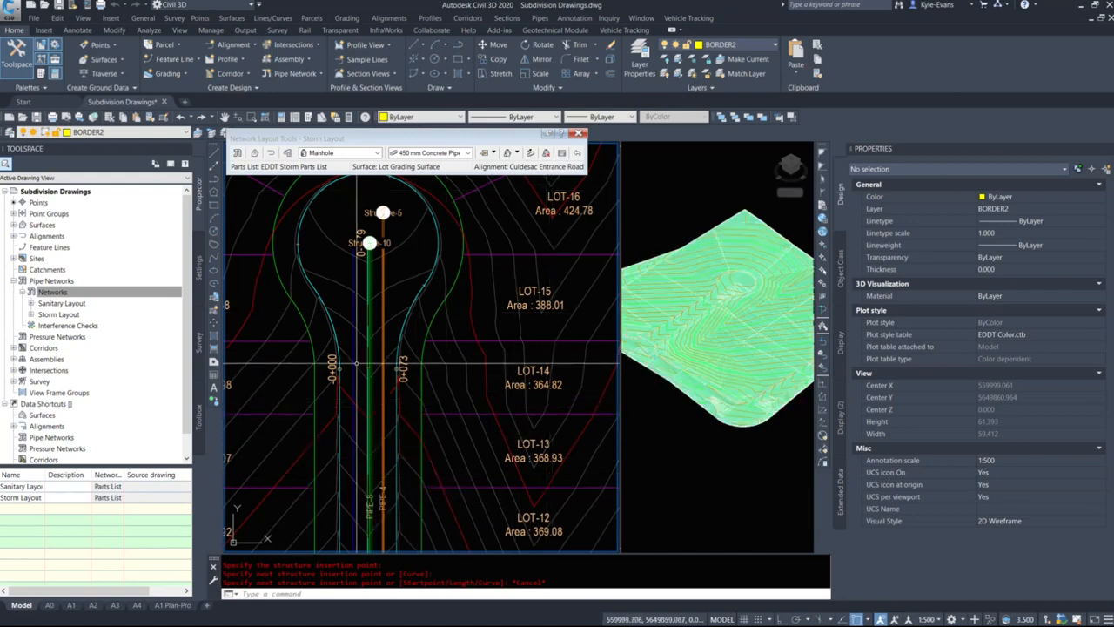
scroll(443, 405, down, 6)
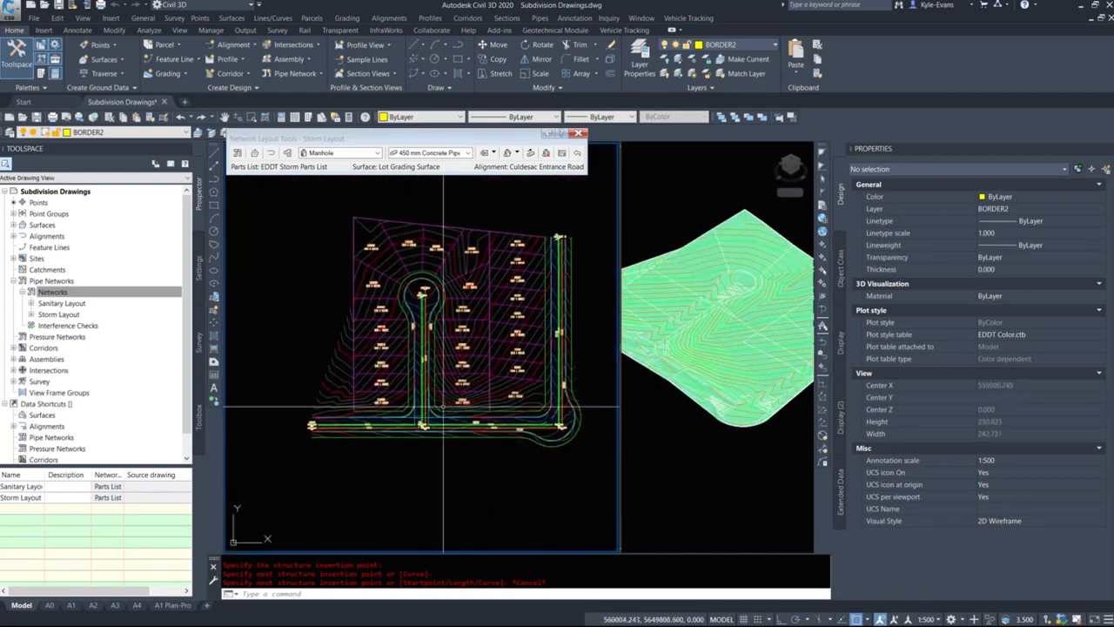
Step: Choose Catchbasin as the storm layout's structure part and 250 mm PVC Pipe as its pipe part
scroll(443, 405, up, 5)
click(357, 155)
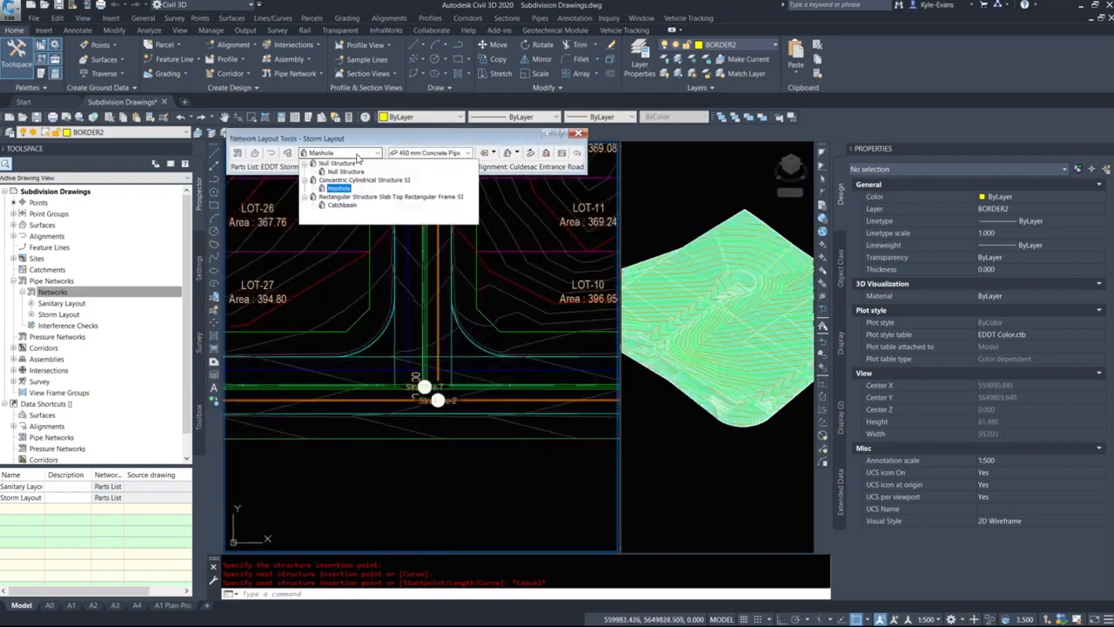
click(339, 205)
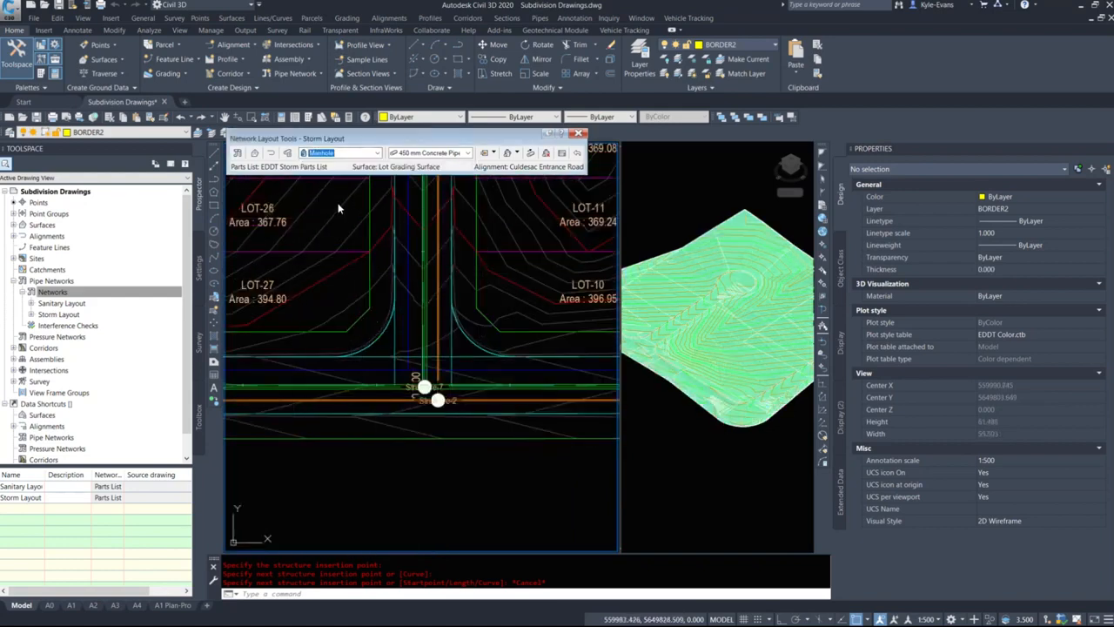
click(442, 154)
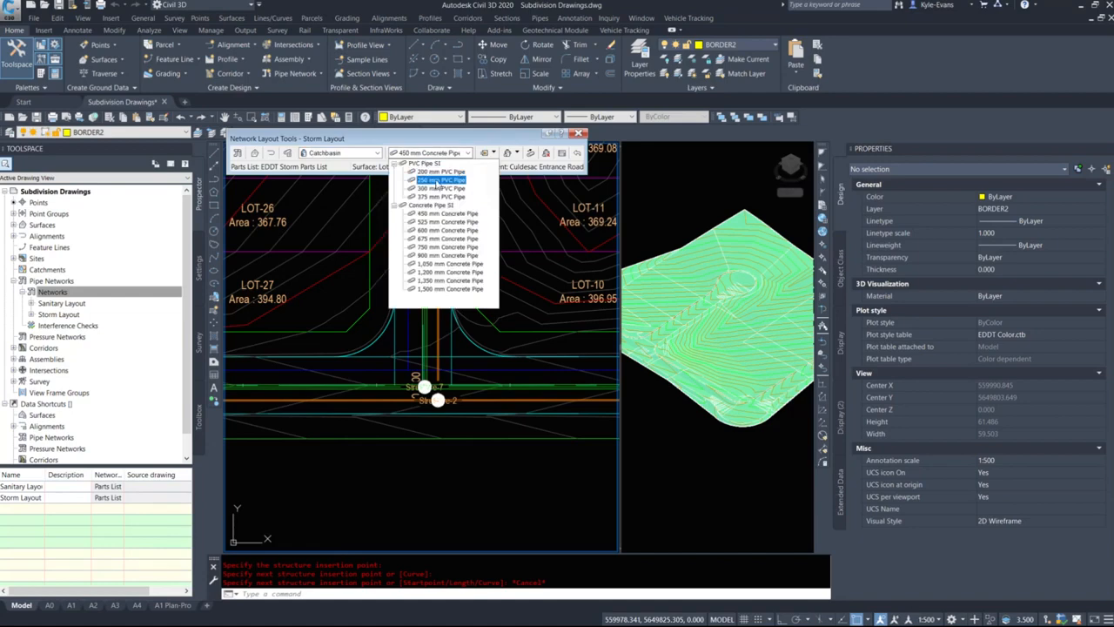
click(441, 180)
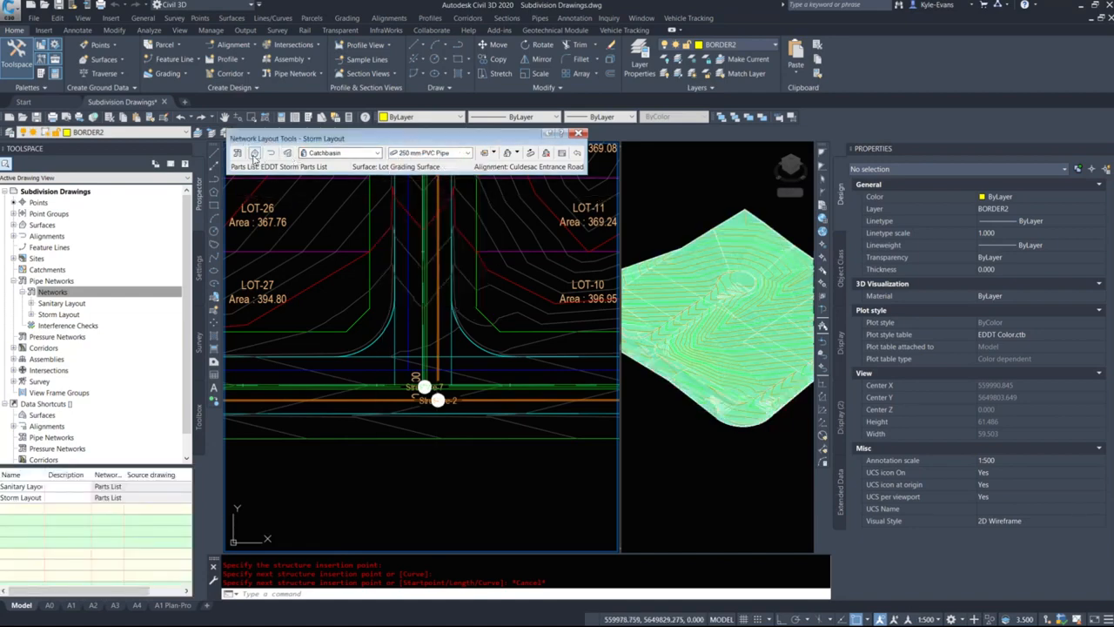
Step: Set the storm layout's reference alignment to Main Through Road
click(270, 154)
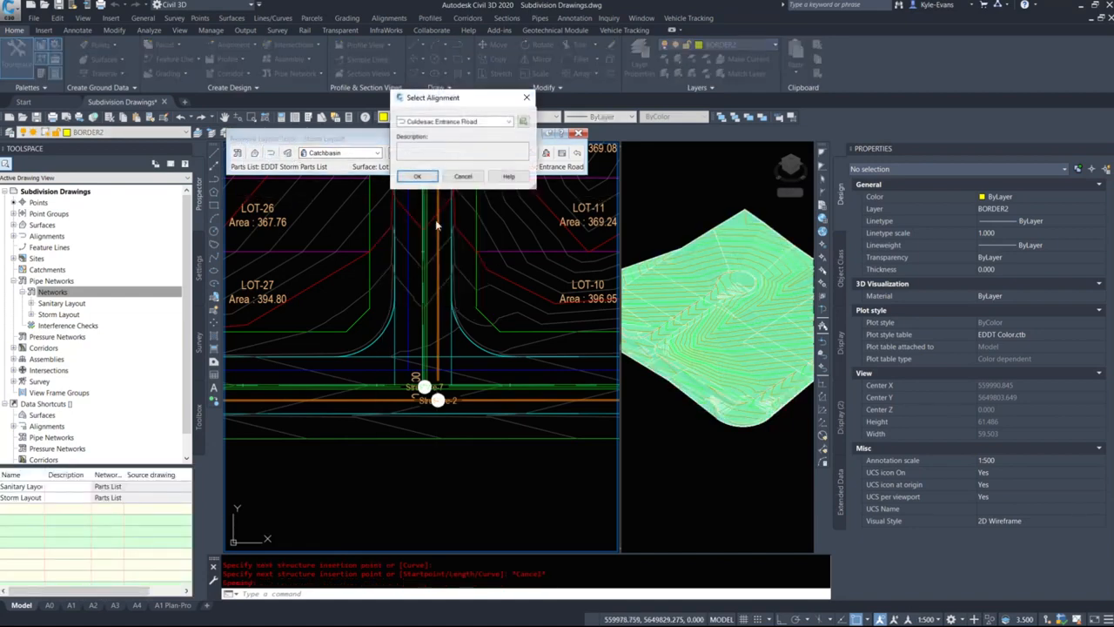
click(449, 122)
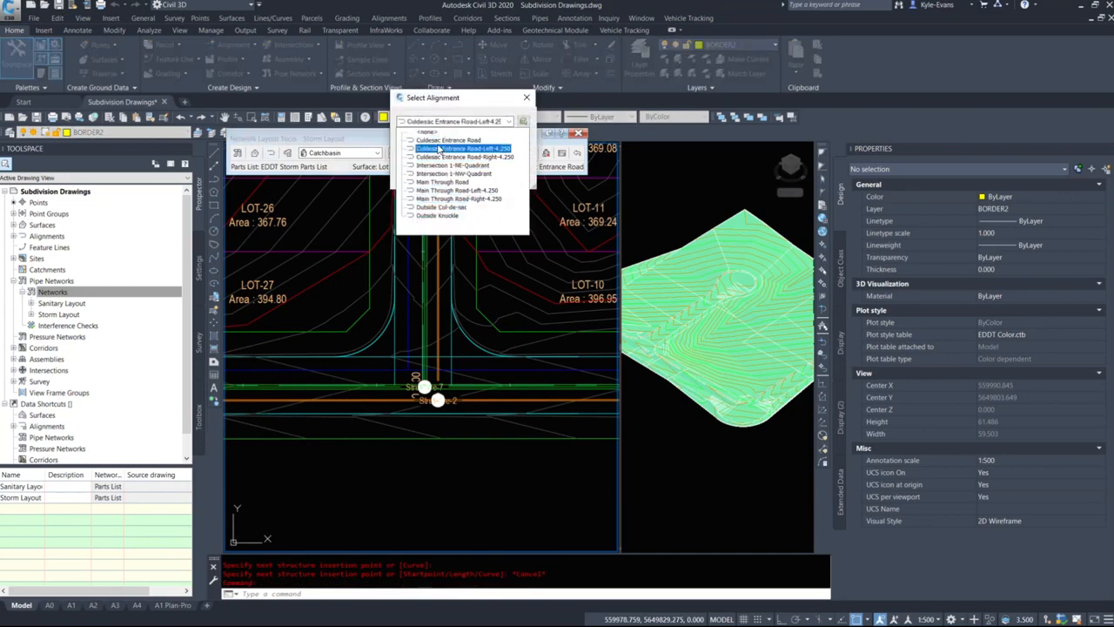
click(444, 182)
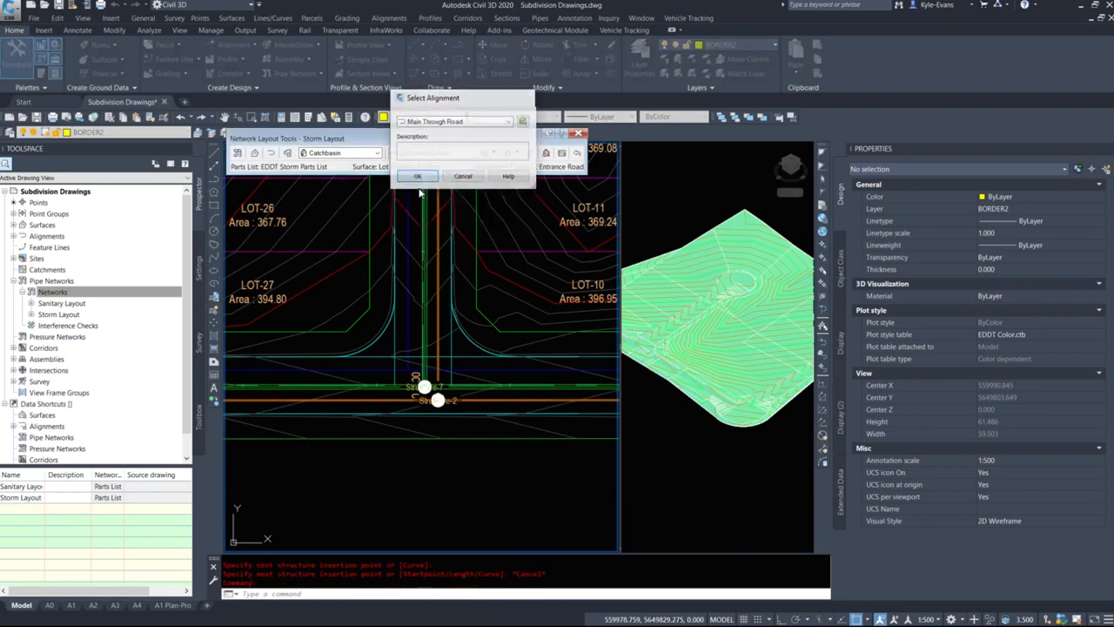
click(426, 174)
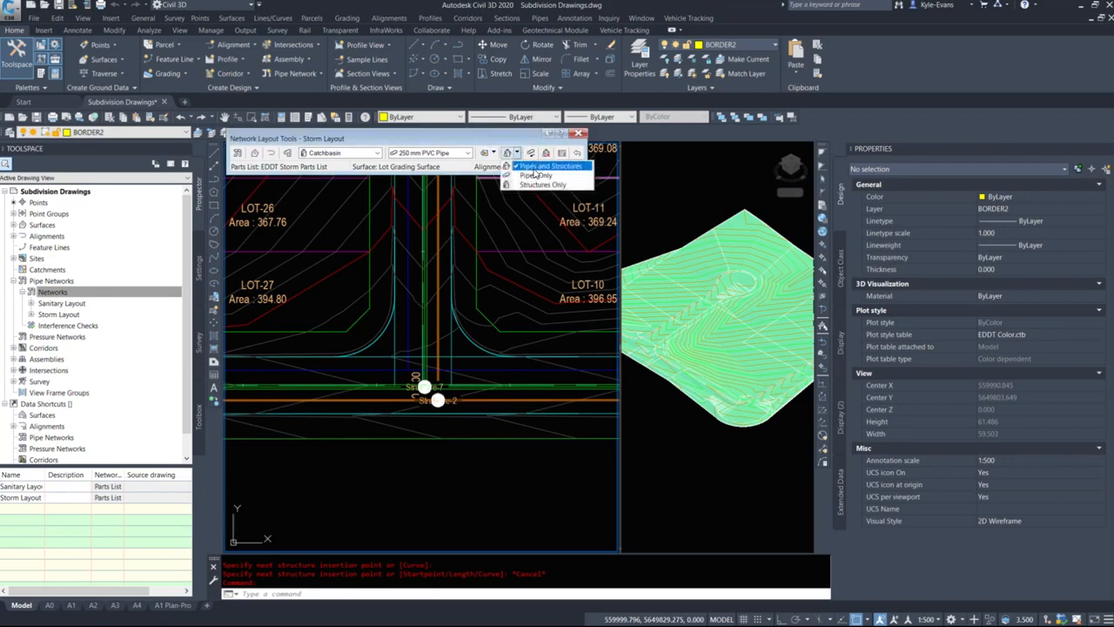
Step: Place a catchbasin on the intersection's east curb return and connect it to the storm manhole with a 250 mm PVC pipe
click(535, 168)
scroll(468, 391, up, 6)
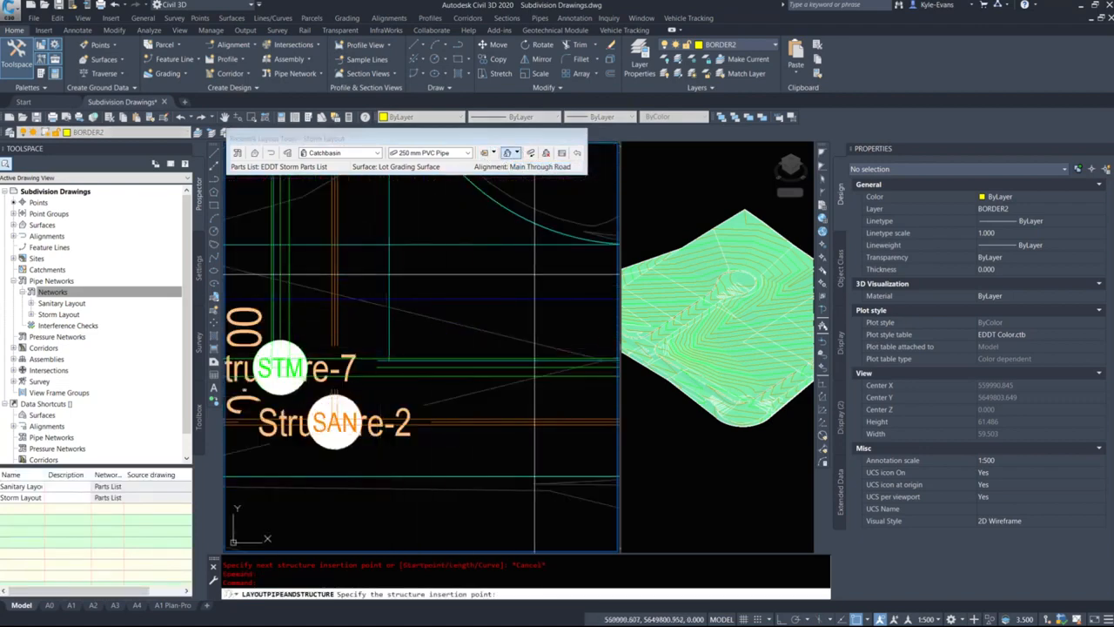
middle_drag(534, 275, 458, 357)
shift+right_click(472, 308)
key(r)
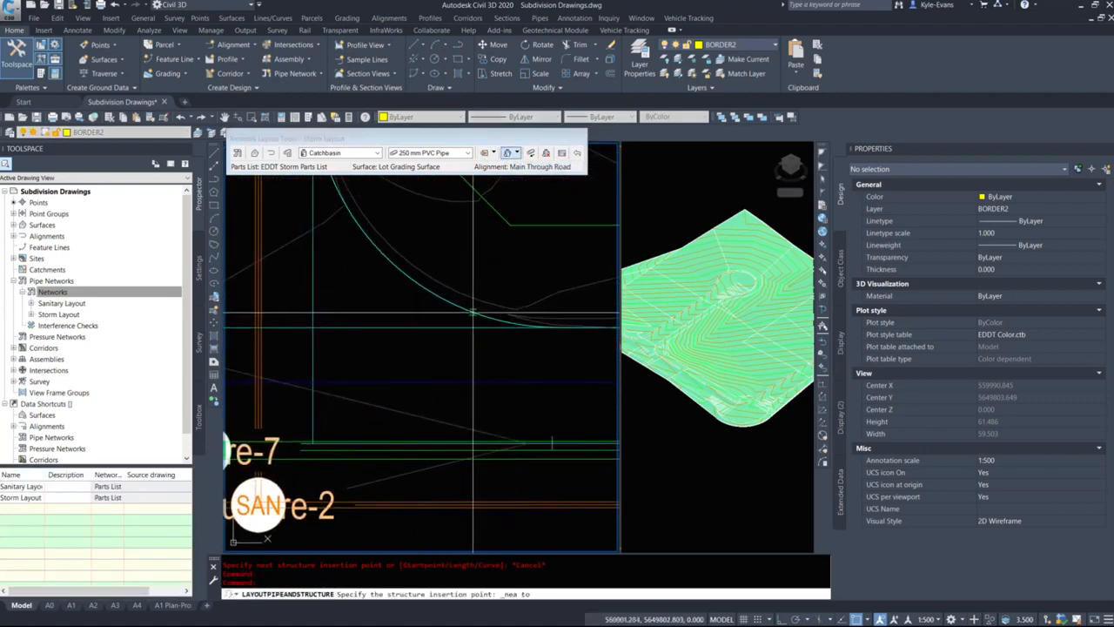
click(473, 312)
scroll(472, 312, down, 3)
scroll(397, 323, up, 5)
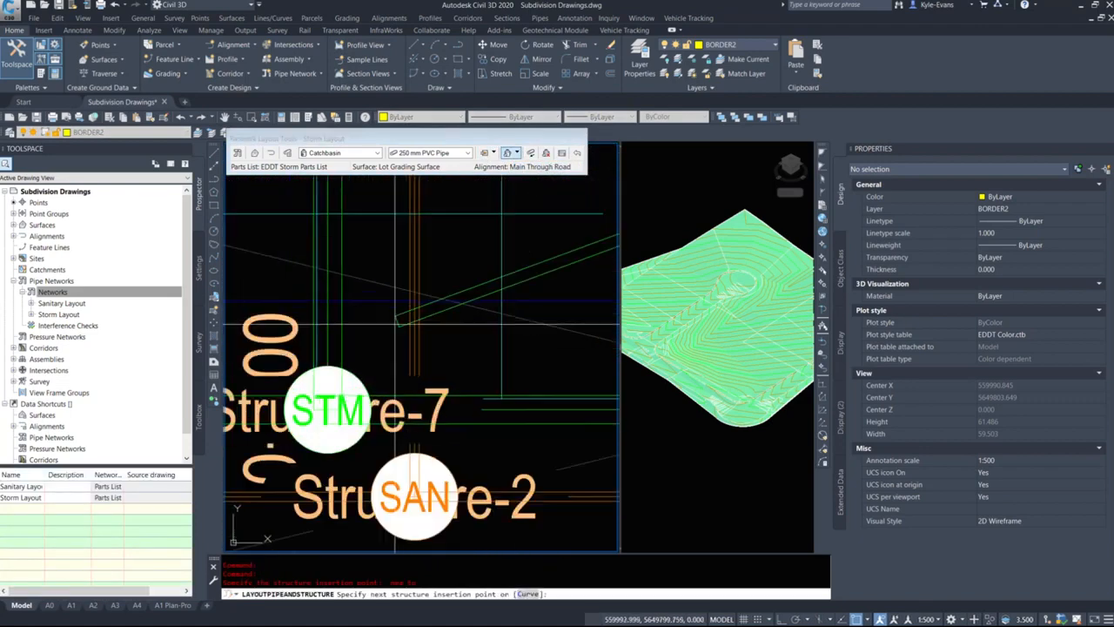
click(364, 374)
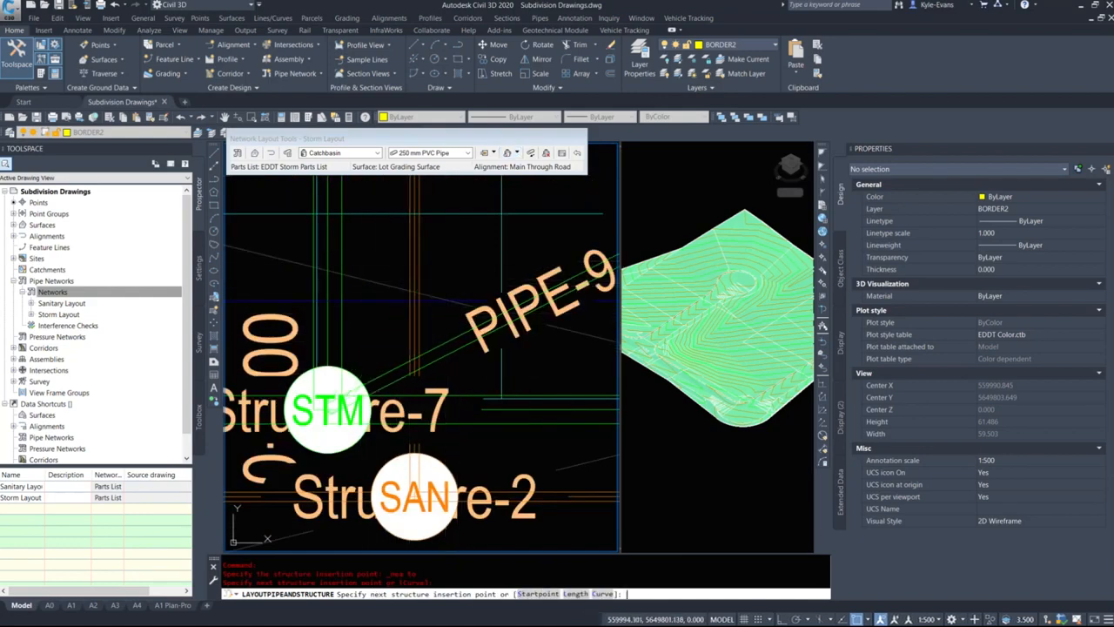
key(Return)
scroll(427, 346, down, 7)
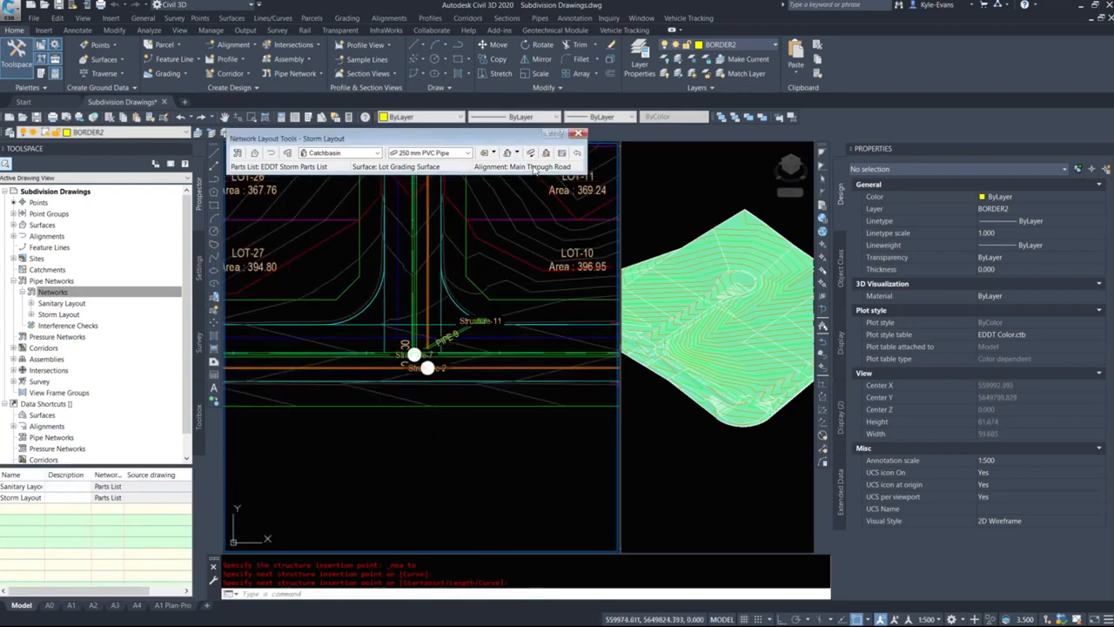
Step: Place a catchbasin at the end of the intersection's west curb return and connect it to the storm manhole with a 250 mm PVC pipe
click(502, 153)
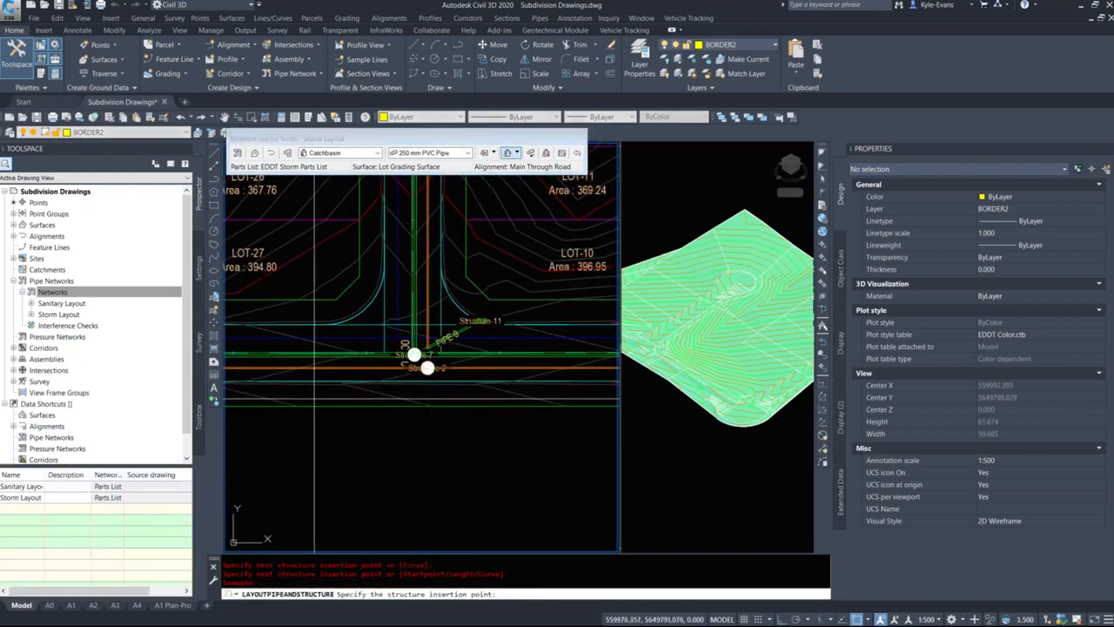
middle_drag(275, 392, 319, 438)
shift+right_click(322, 418)
key(e)
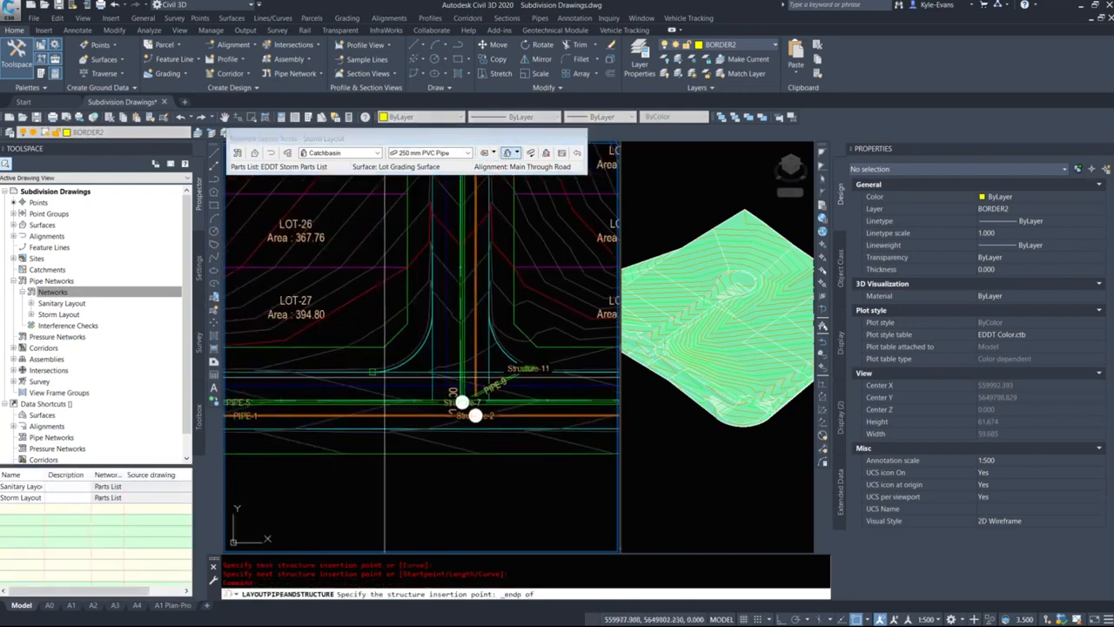
scroll(381, 376, up, 6)
click(338, 352)
scroll(392, 335, down, 4)
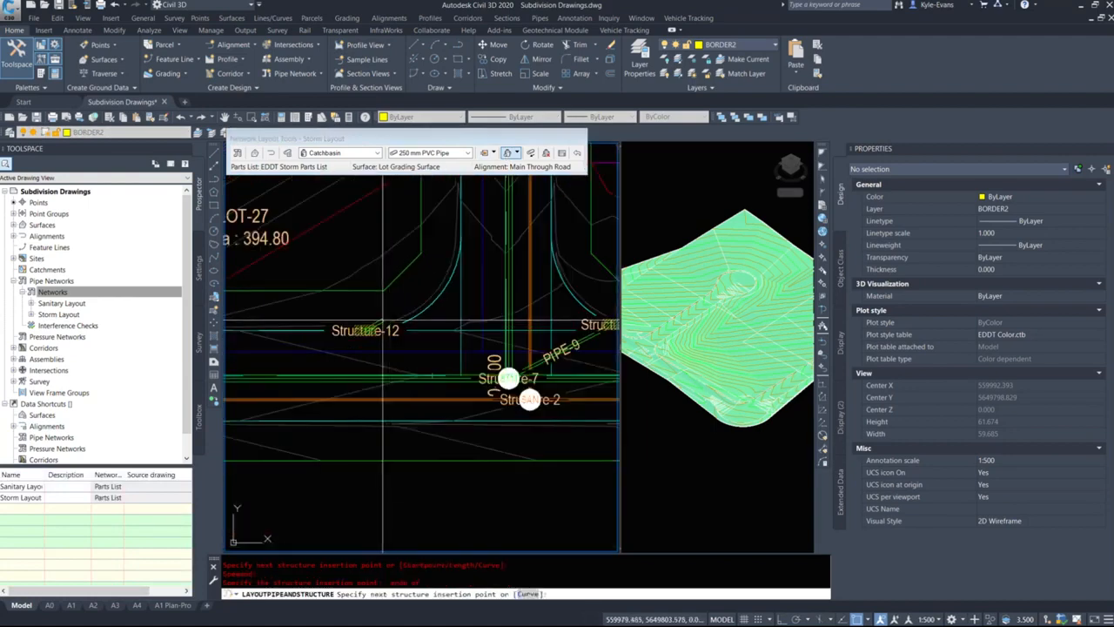
scroll(500, 370, up, 6)
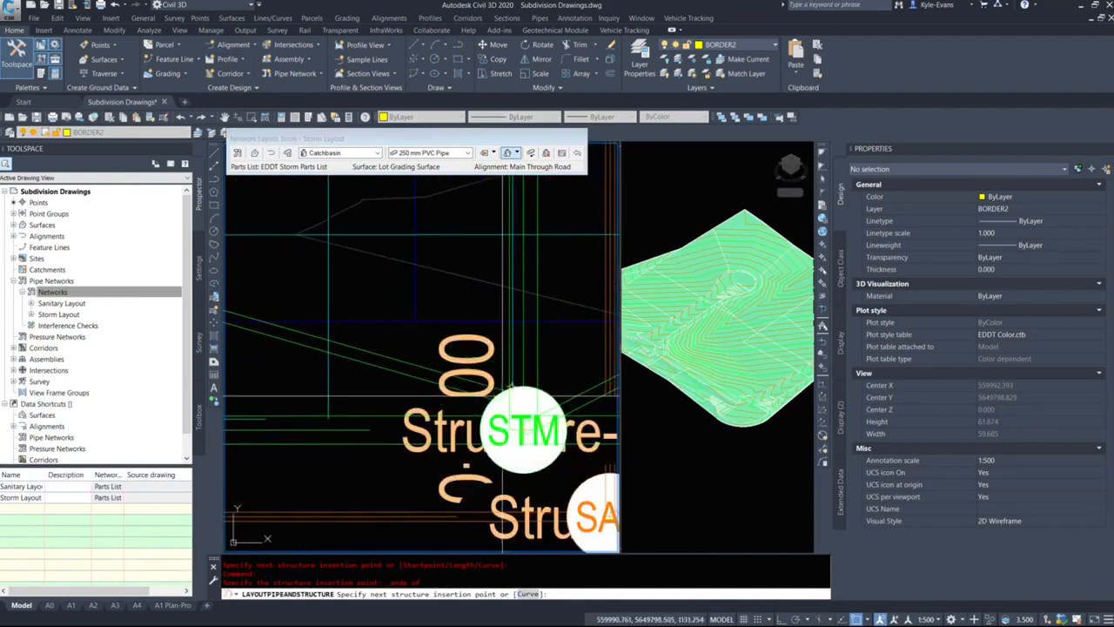
scroll(503, 388, up, 3)
scroll(406, 378, down, 5)
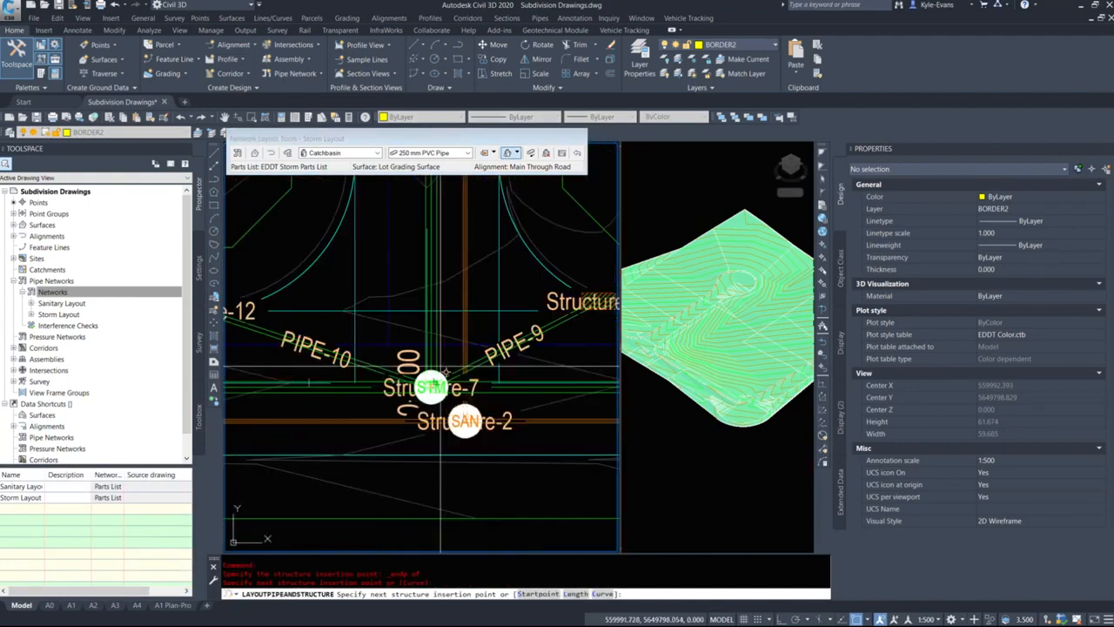
key(Escape)
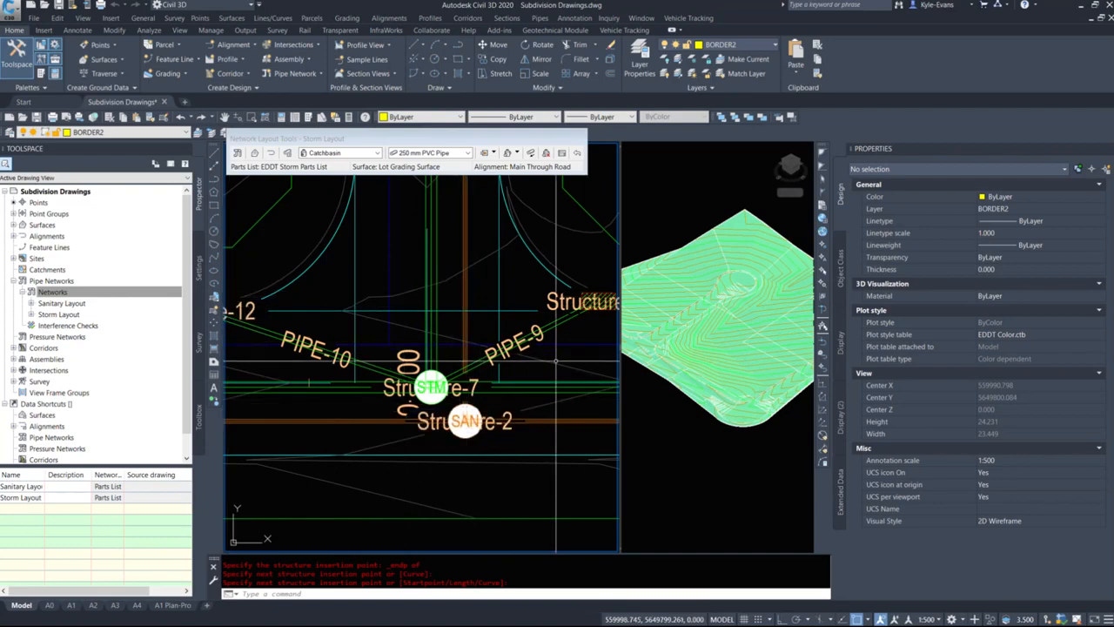
Step: Place a catchbasin on the outer curb at the southeast road knuckle and connect it to the knuckle's storm manhole with a 250 mm PVC pipe
scroll(424, 390, down, 8)
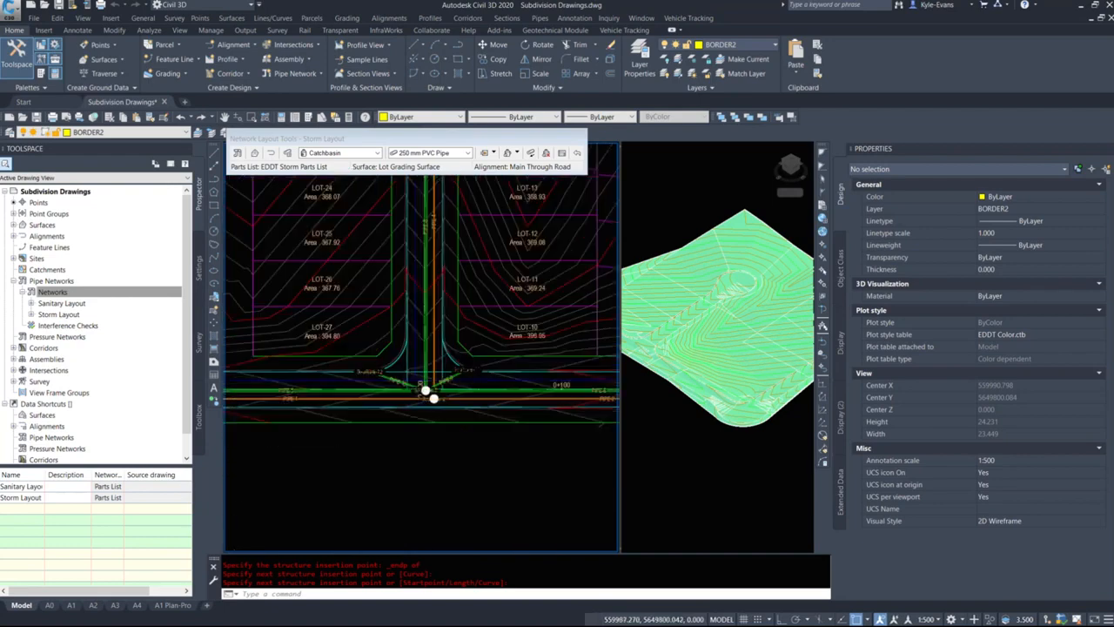
middle_drag(519, 461, 261, 386)
scroll(438, 315, up, 4)
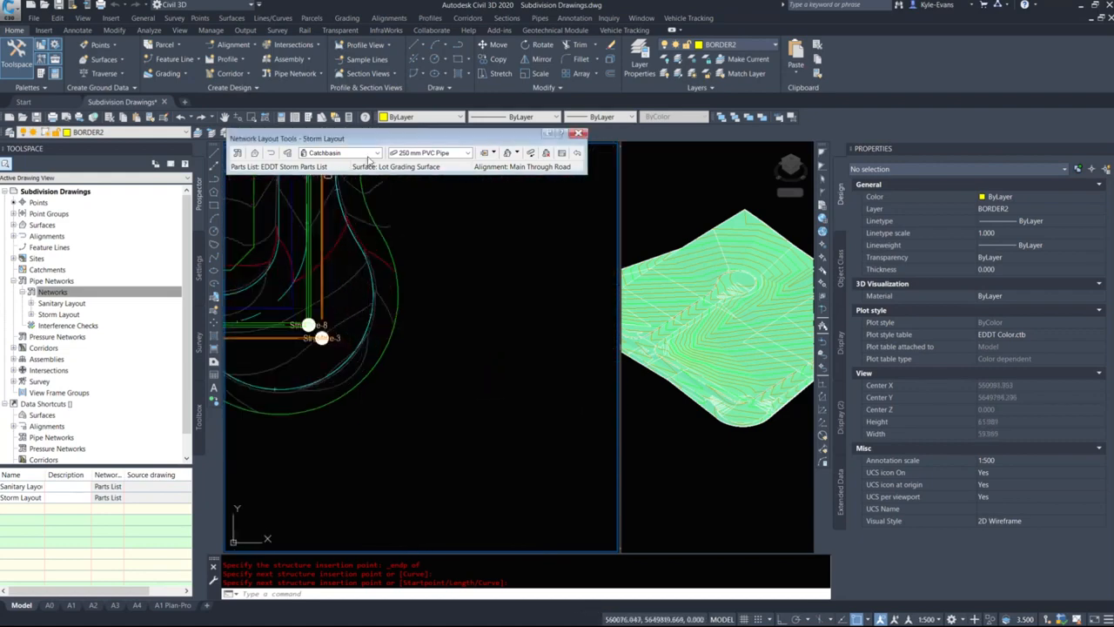
click(507, 152)
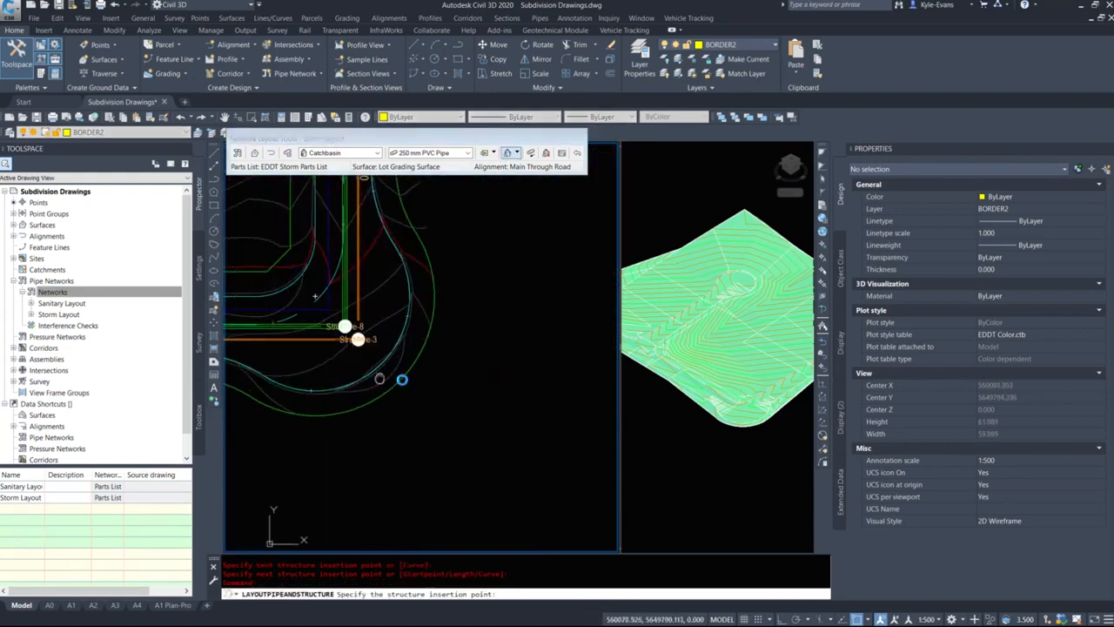
scroll(409, 366, up, 5)
shift+right_click(439, 338)
click(464, 561)
click(435, 331)
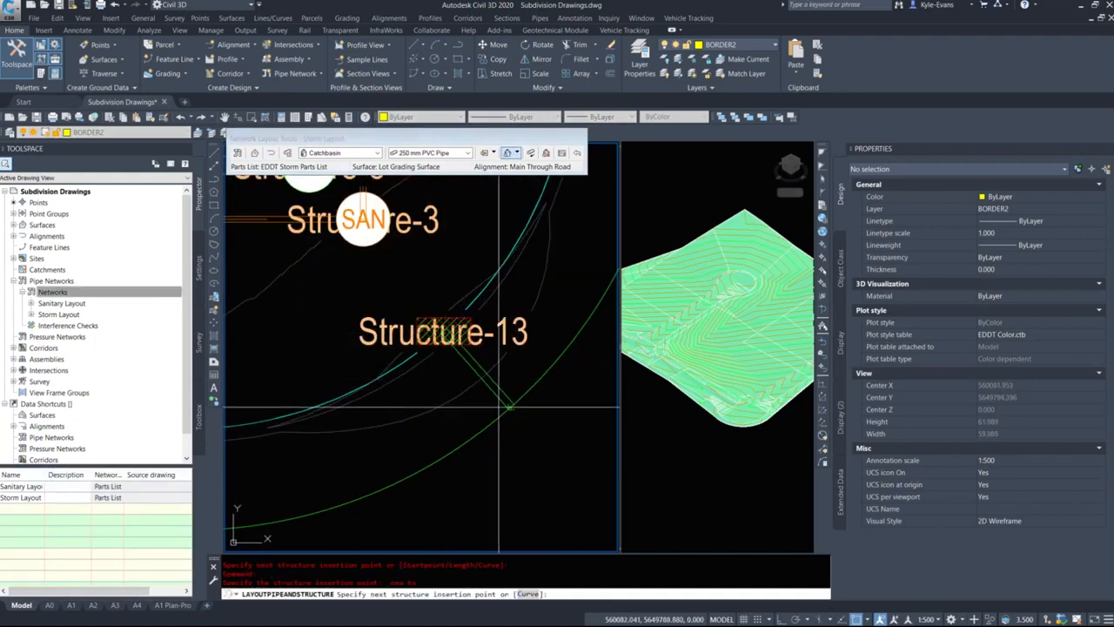
middle_drag(313, 250, 363, 351)
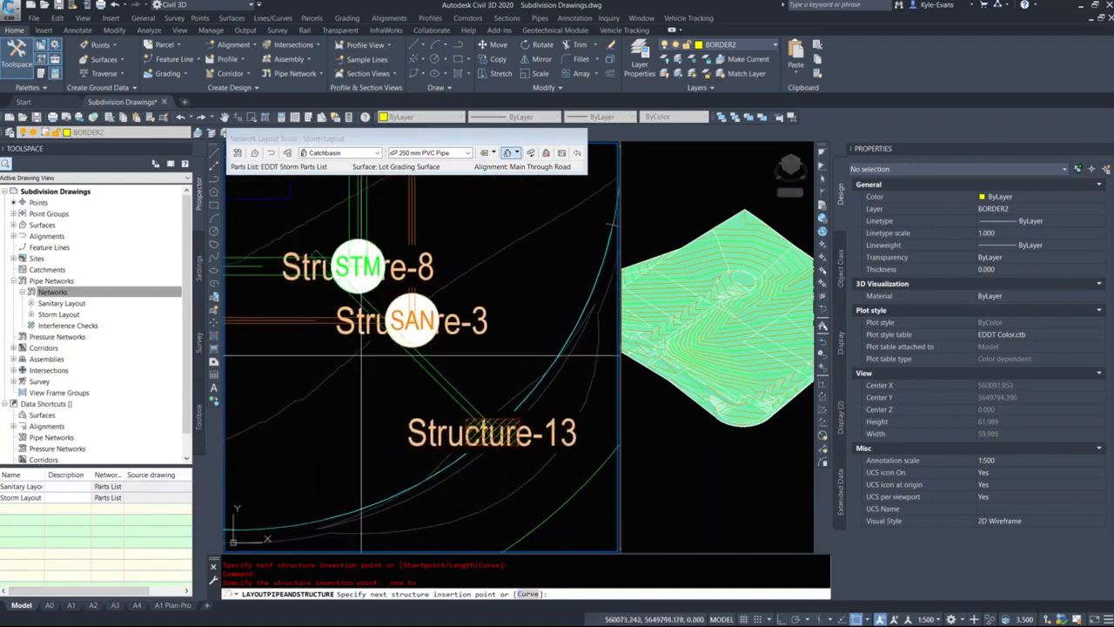
click(357, 267)
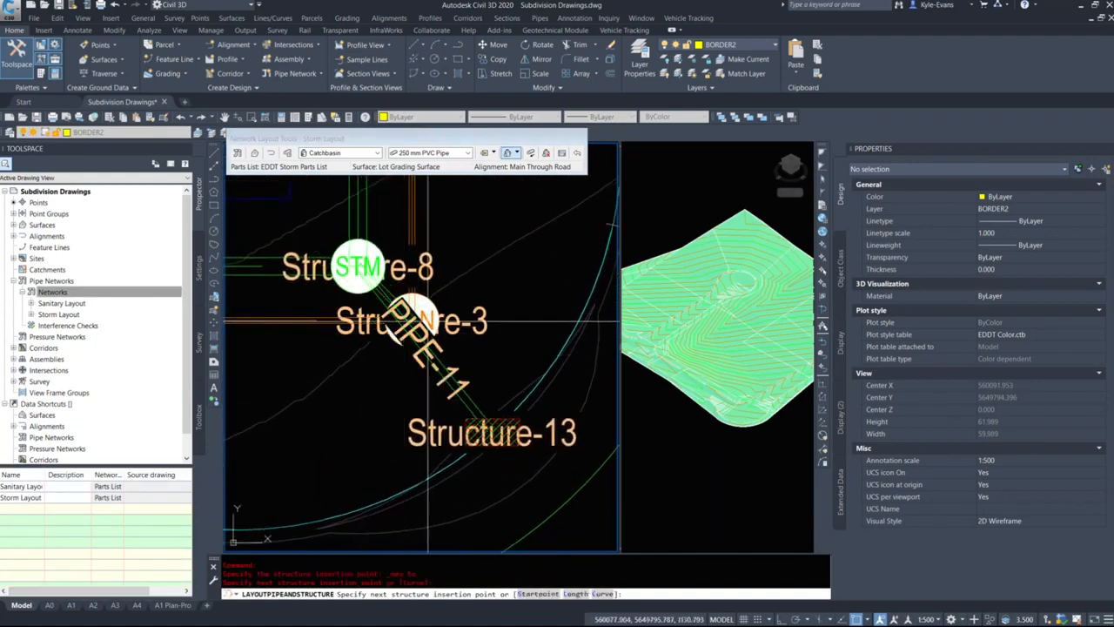
key(Escape)
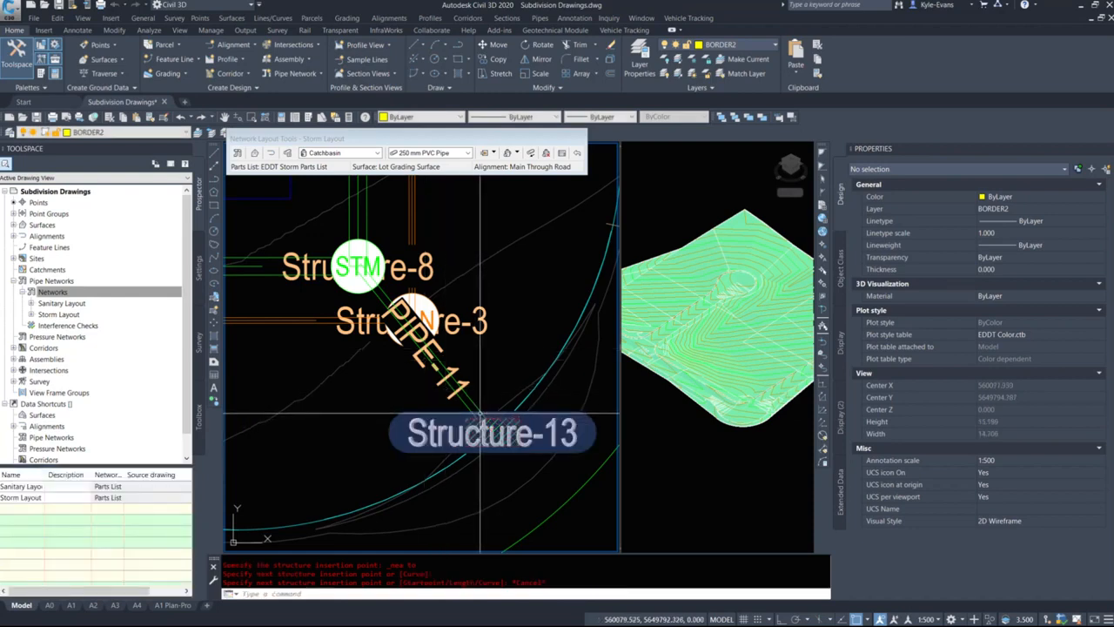
Step: Place a catchbasin on the inner curb just west of the knuckle bend and connect it to the same storm manhole with a 250 mm PVC pipe
middle_drag(249, 232, 392, 311)
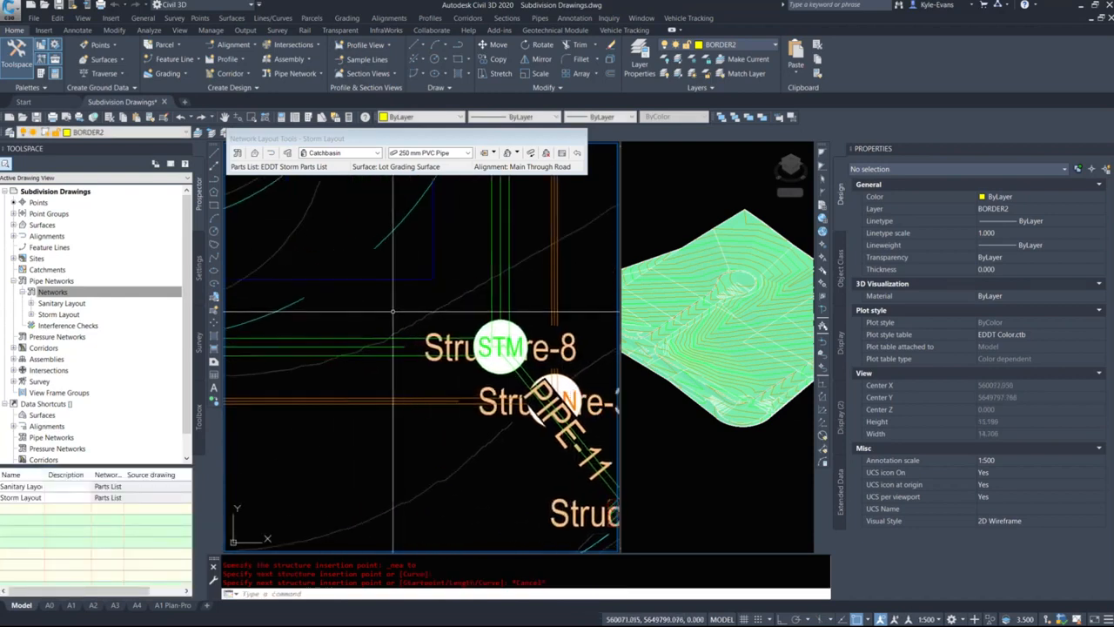
click(507, 153)
scroll(418, 323, up, 3)
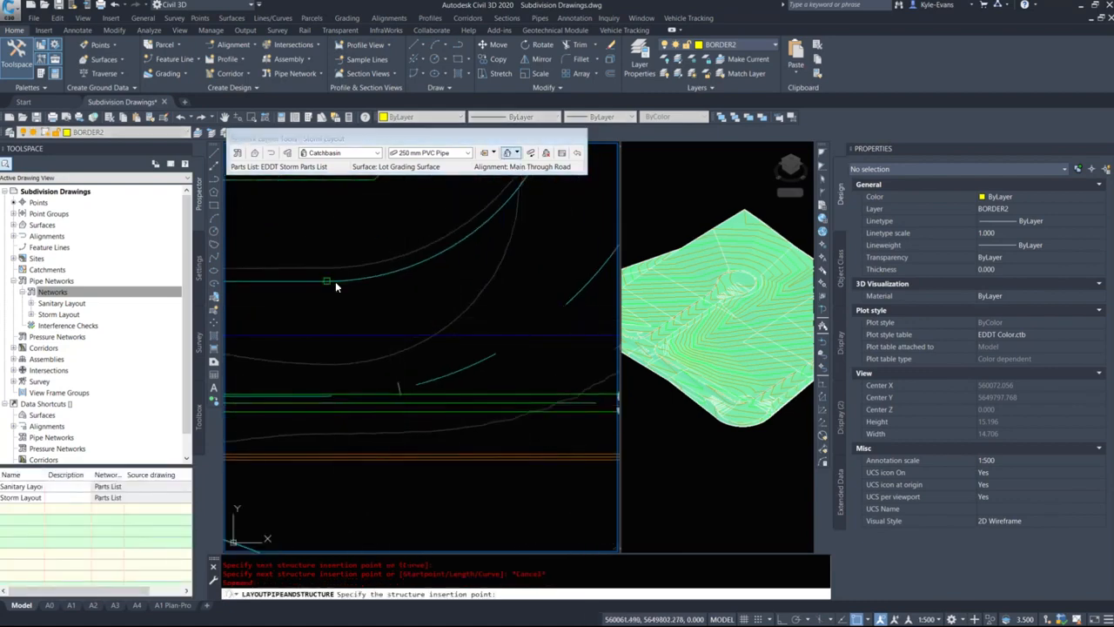
shift+right_click(335, 282)
key(r)
click(333, 281)
scroll(338, 271, down, 4)
scroll(465, 313, up, 4)
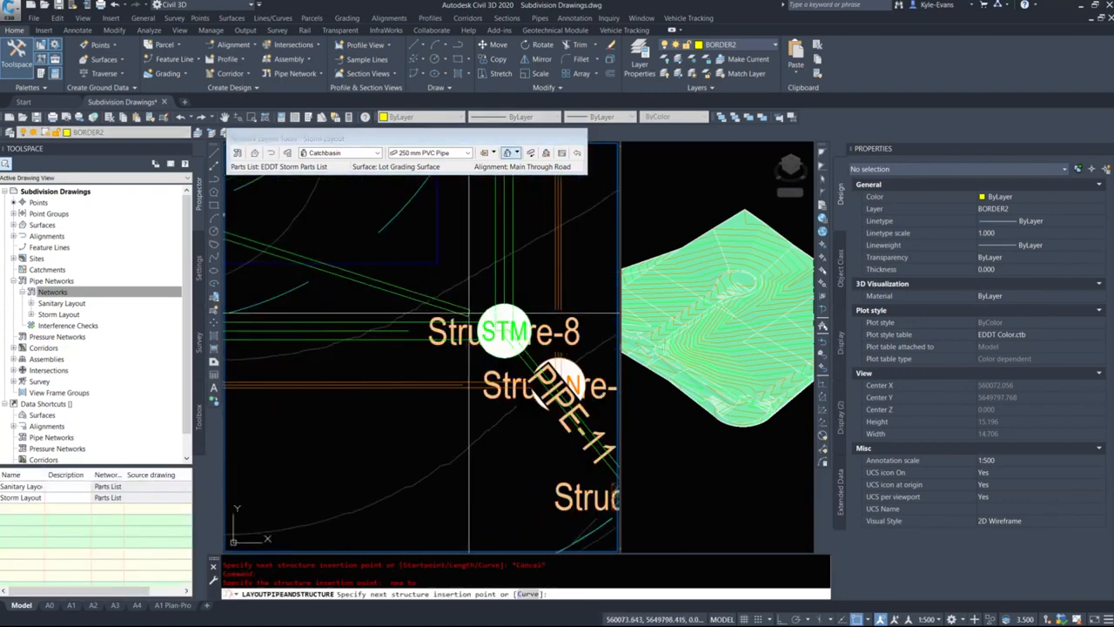
click(470, 313)
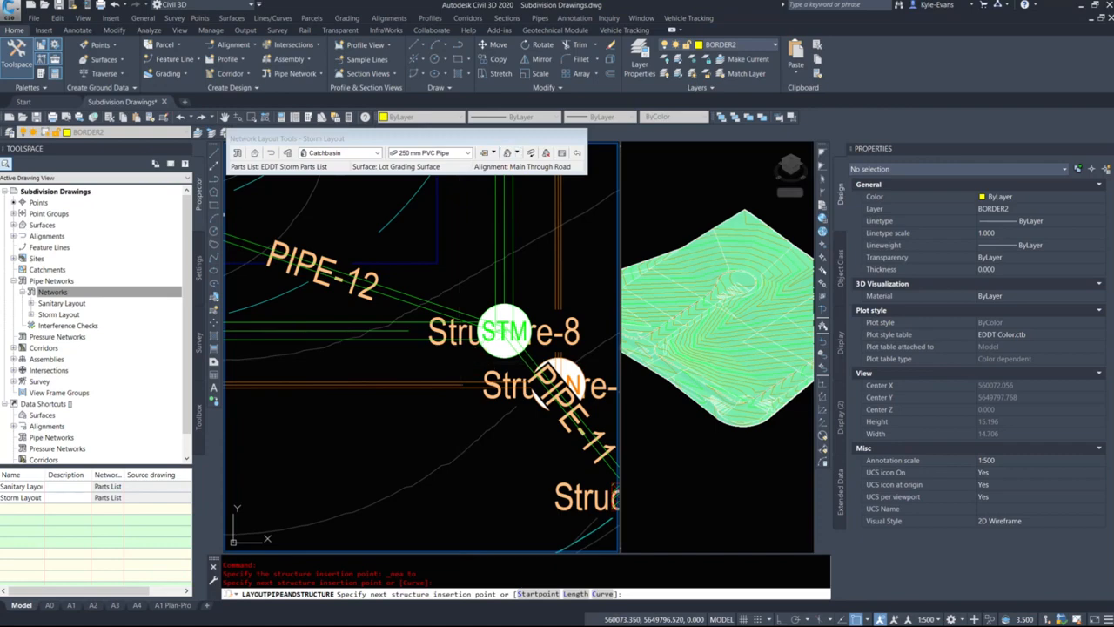
key(Escape)
Step: Move the low-point PVI of the Outside Knuckle design profile back along its incoming grade to about station 0+021
middle_drag(482, 385, 299, 296)
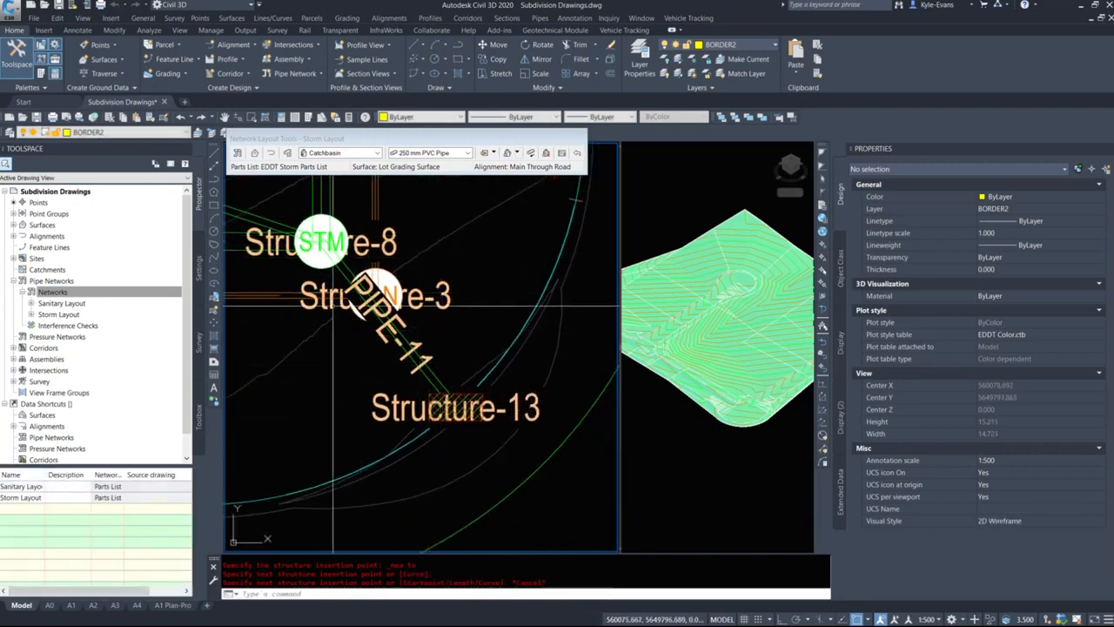
scroll(332, 304, down, 5)
scroll(370, 291, up, 3)
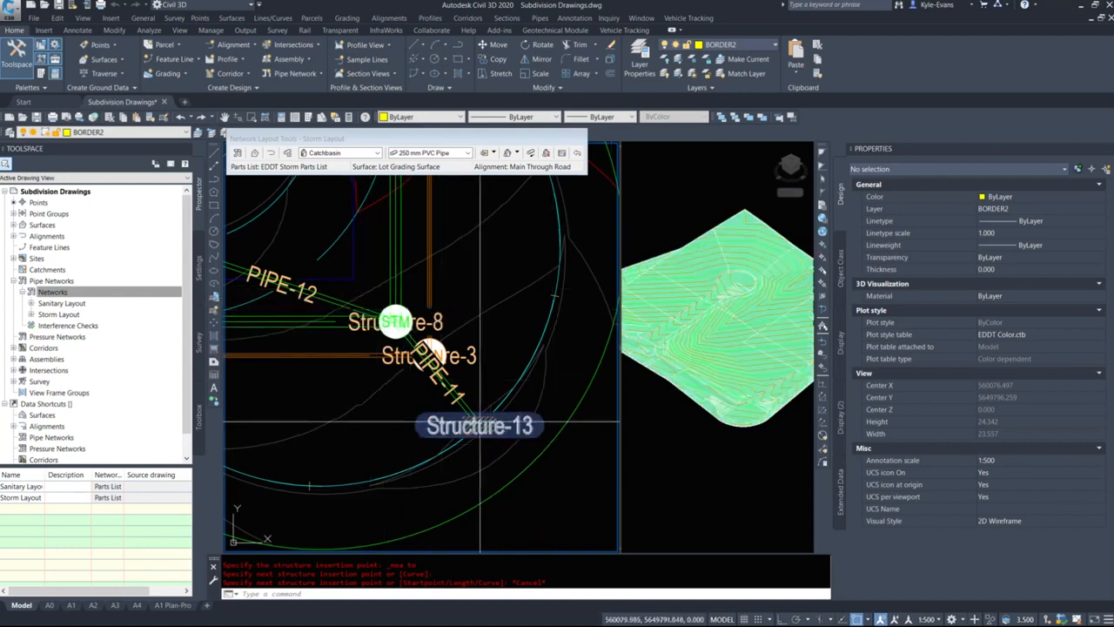
middle_drag(478, 424, 565, 373)
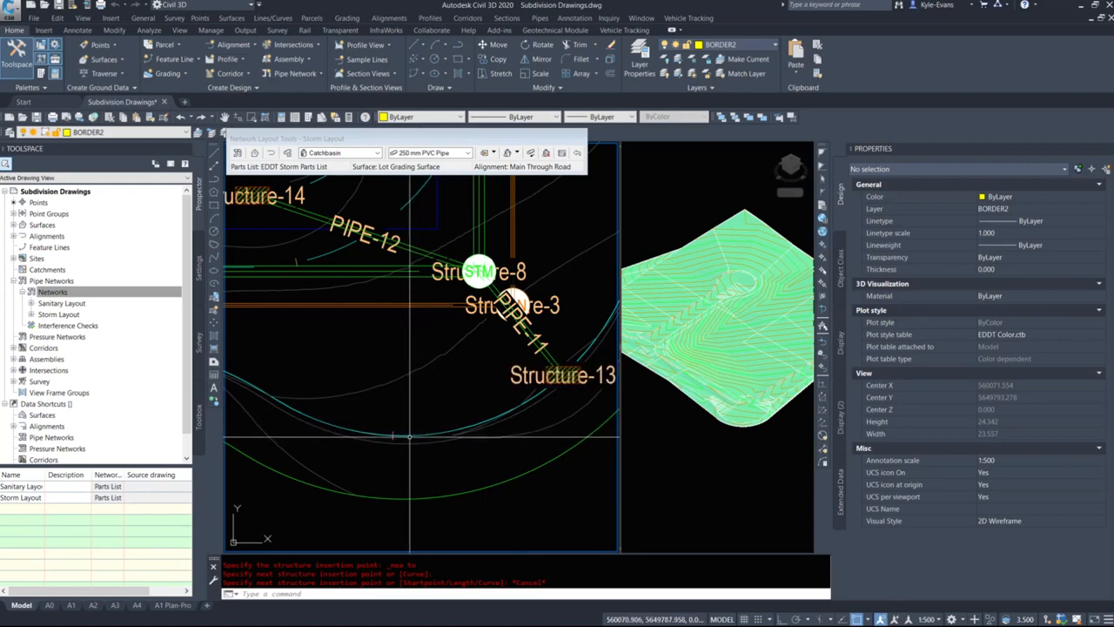
scroll(410, 436, down, 15)
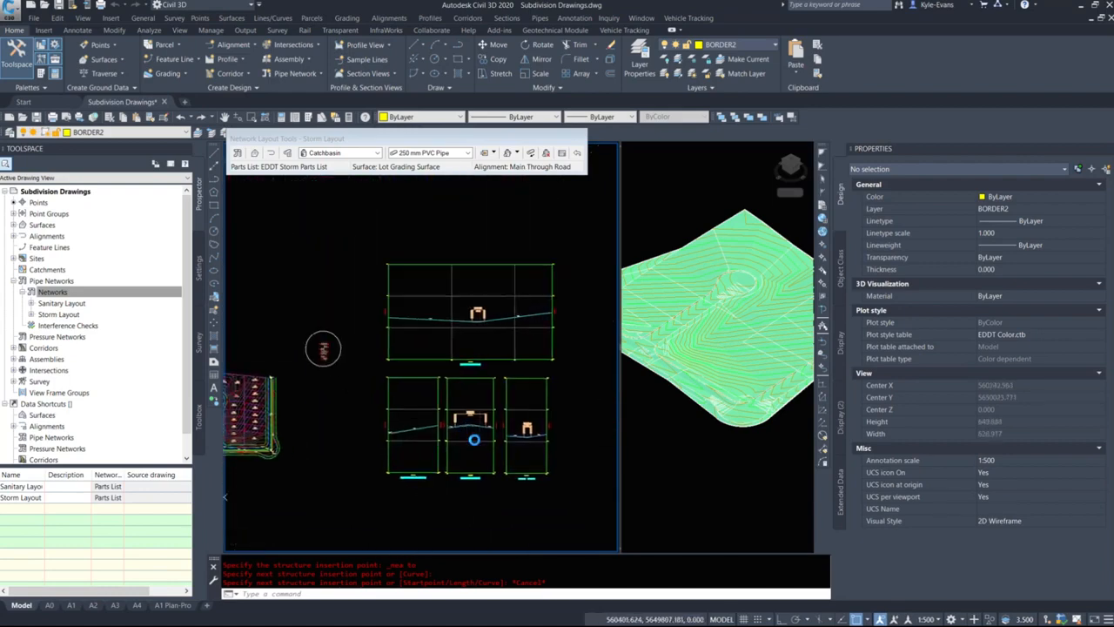
scroll(556, 427, up, 15)
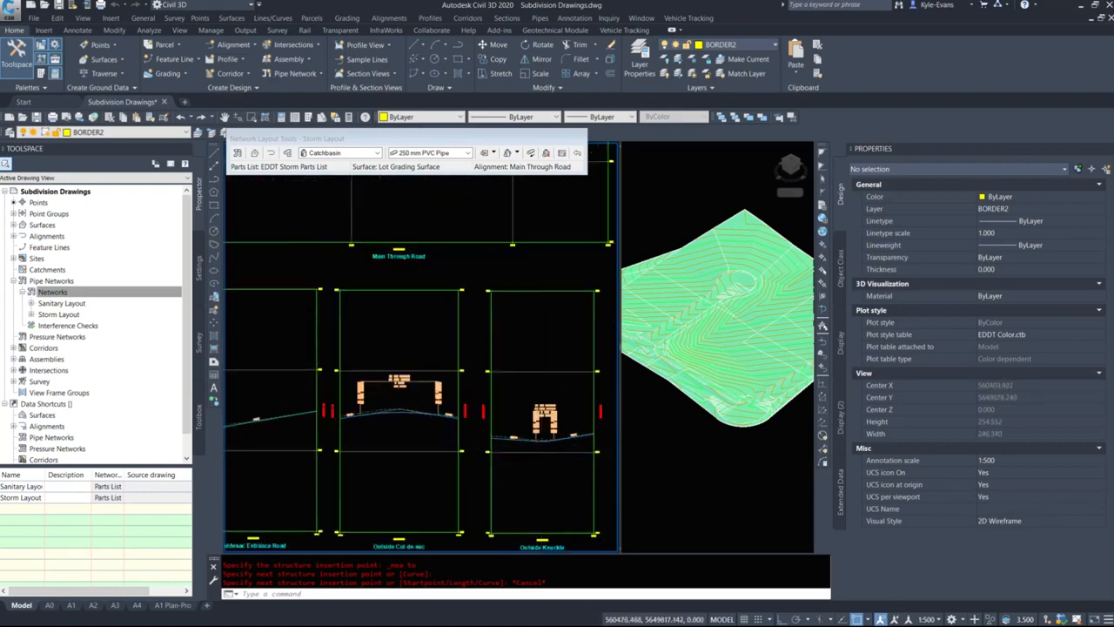
click(556, 427)
scroll(540, 427, down, 8)
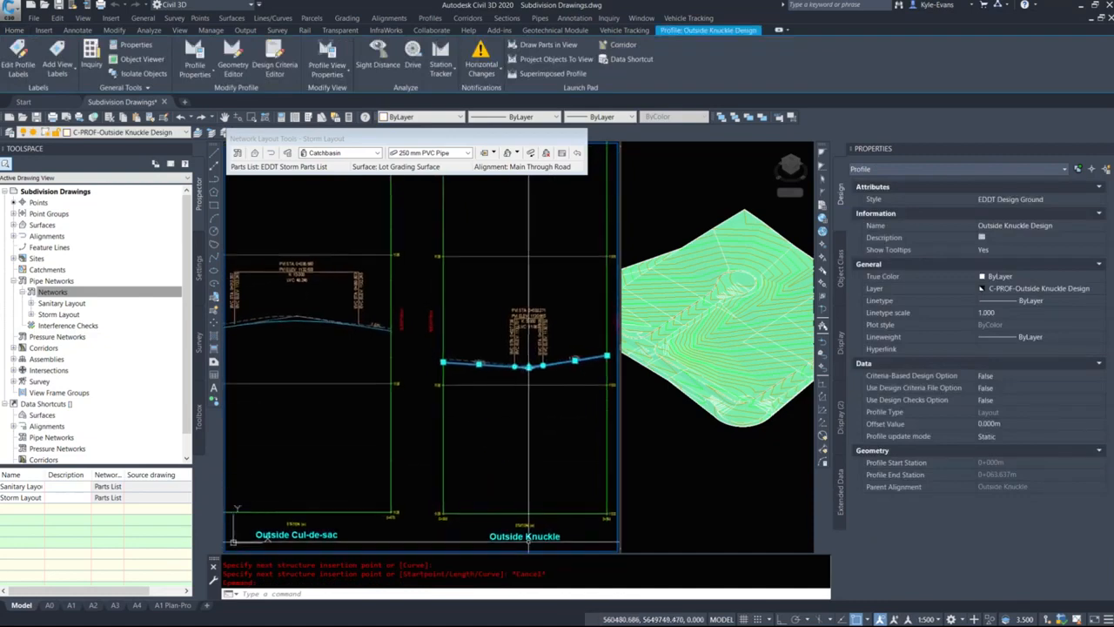
scroll(528, 538, up, 10)
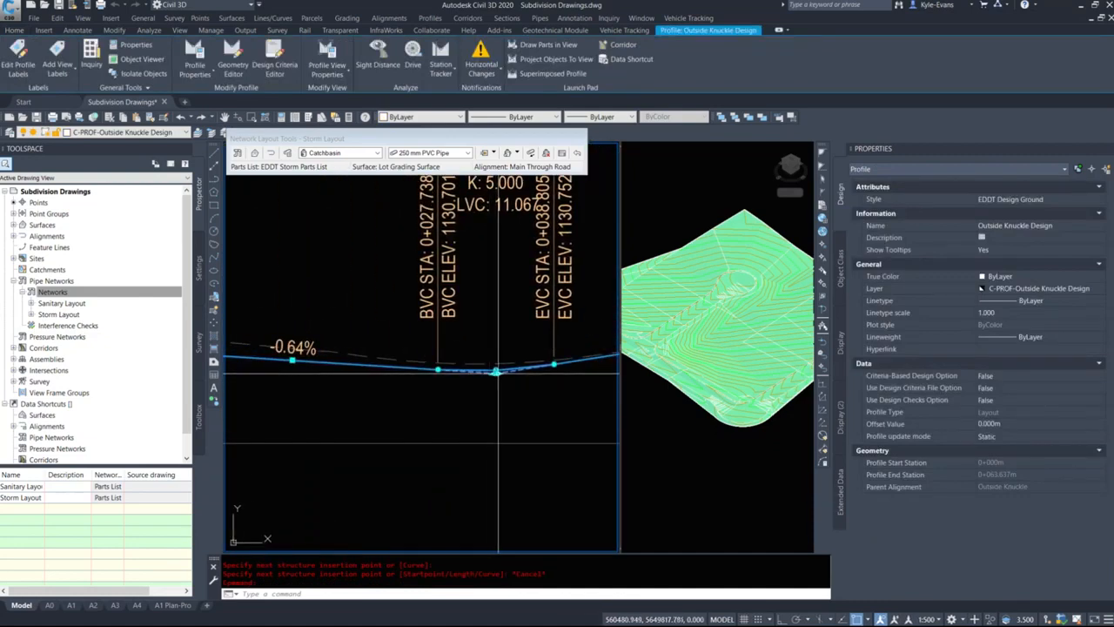
click(496, 372)
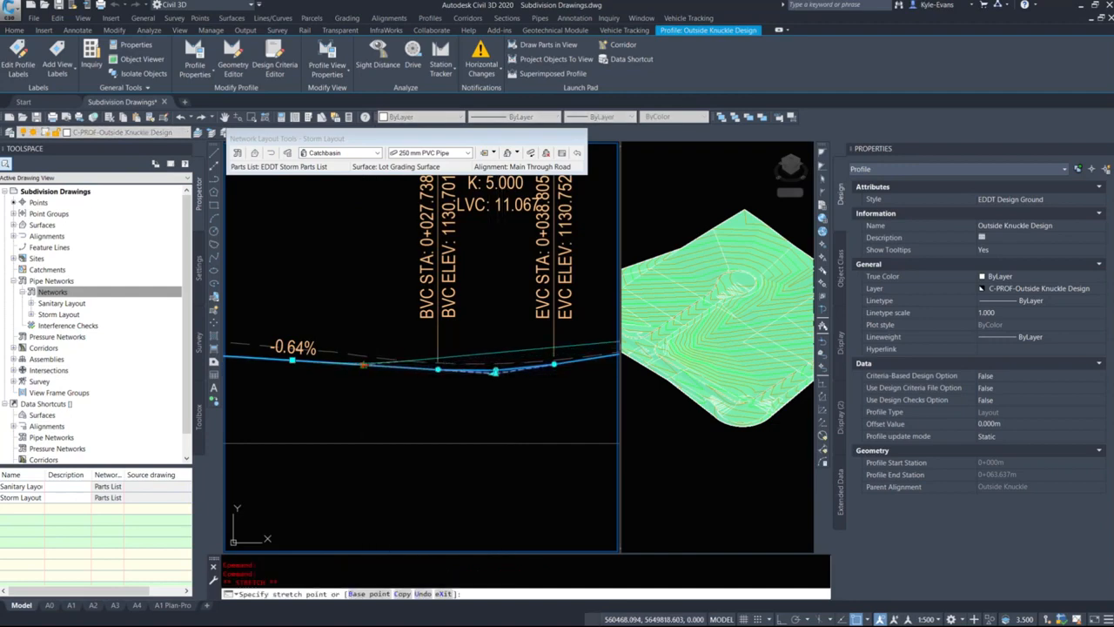
click(364, 364)
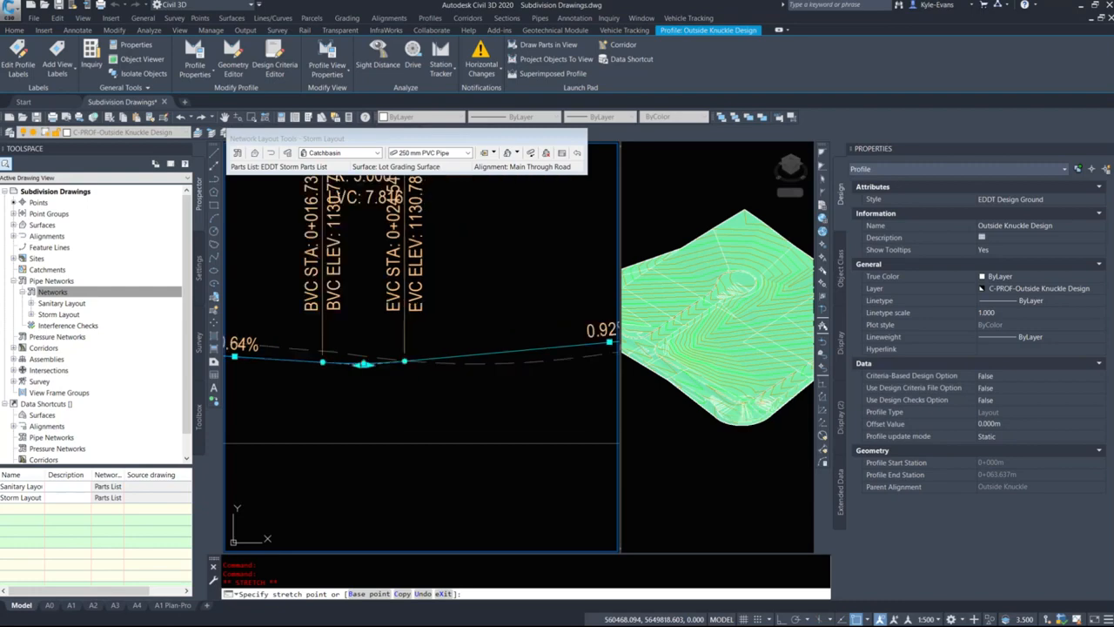
key(Escape)
Step: Move the knuckle's outer catchbasin southwest along the outer curb to match the shifted low point, keeping it on the curb line
scroll(496, 390, down, 5)
scroll(501, 337, down, 6)
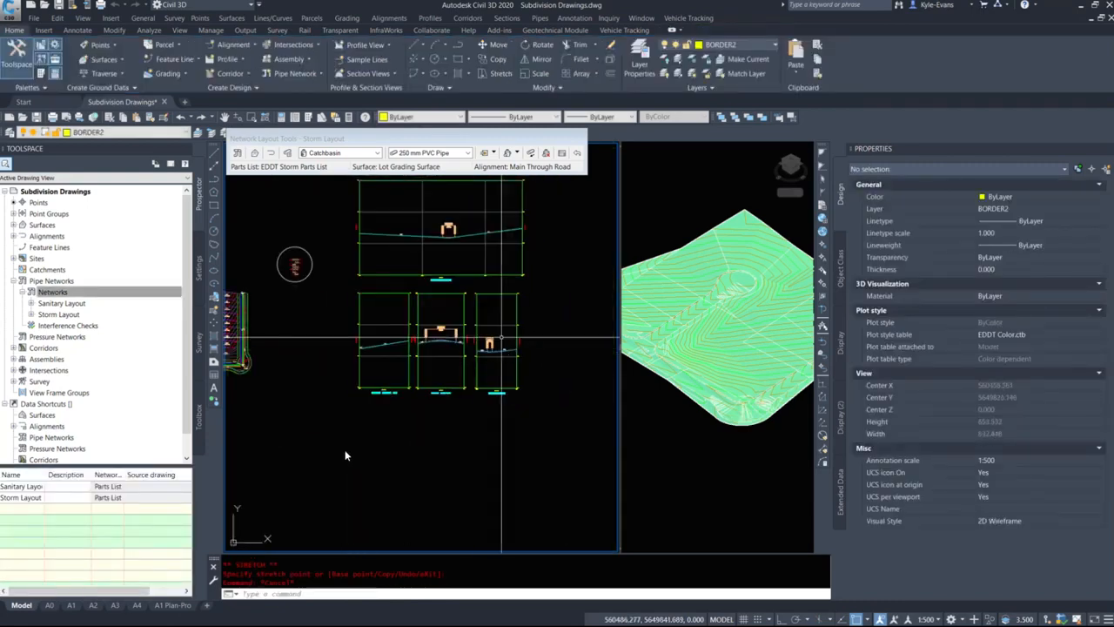
middle_drag(346, 455, 651, 256)
scroll(571, 250, up, 7)
middle_drag(574, 253, 455, 298)
scroll(487, 313, up, 8)
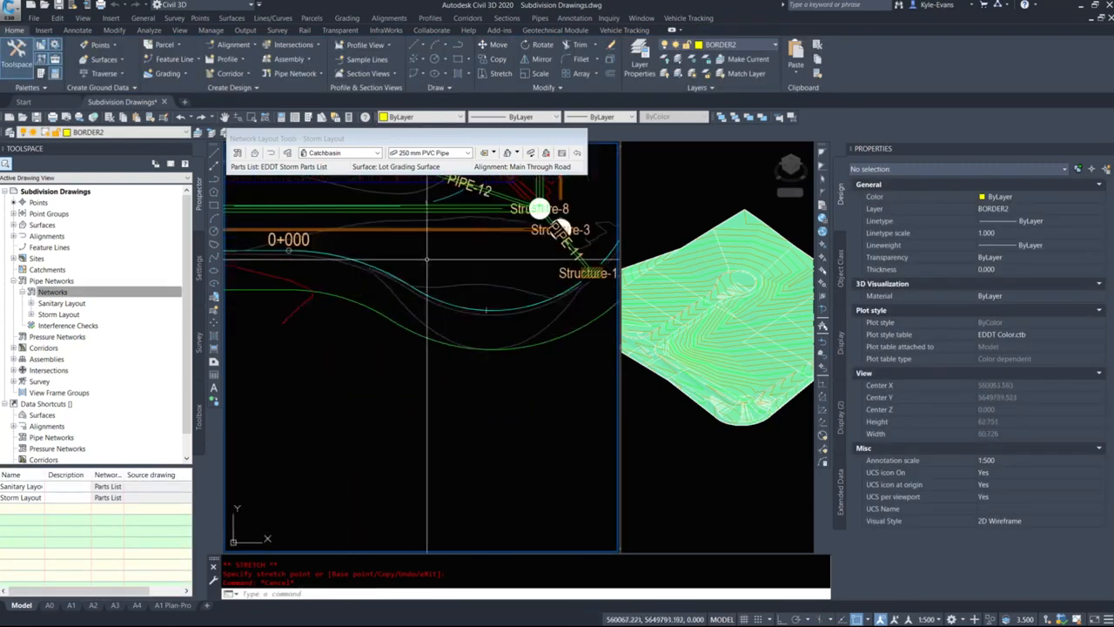
scroll(505, 330, up, 6)
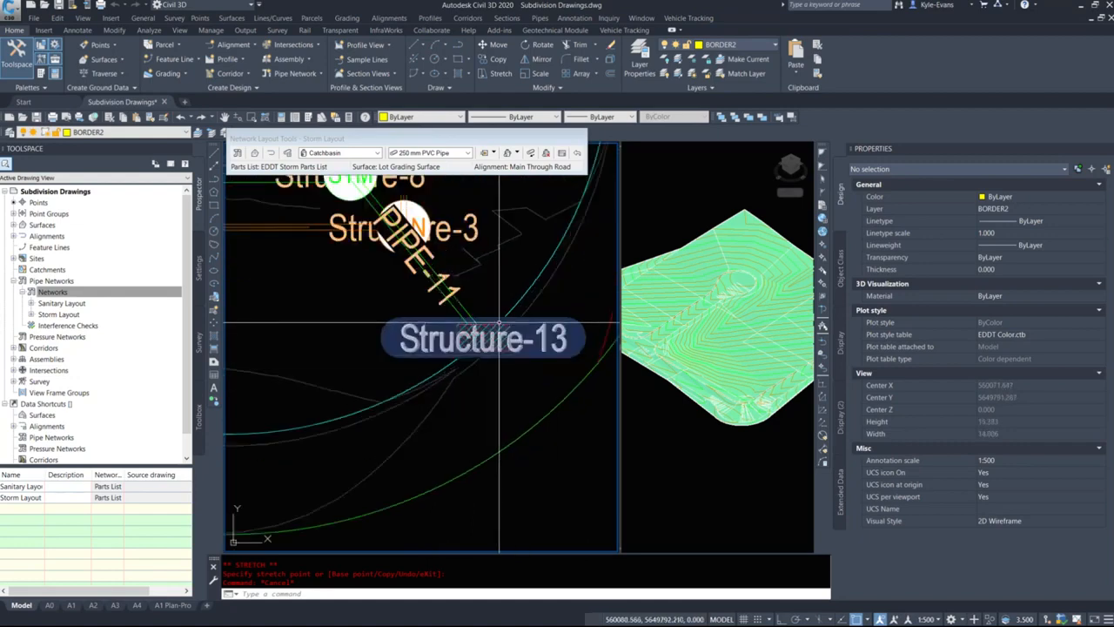
click(515, 334)
scroll(544, 311, down, 4)
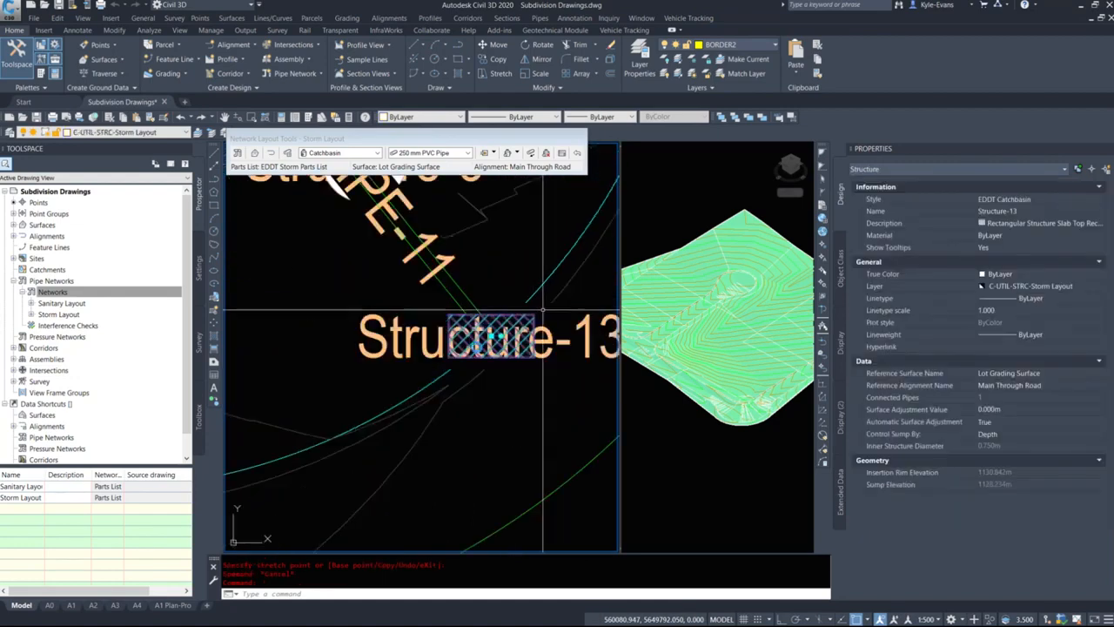
click(492, 338)
middle_drag(322, 470, 543, 421)
middle_drag(438, 418, 520, 398)
shift+right_click(400, 405)
click(422, 376)
click(328, 420)
scroll(461, 414, down, 4)
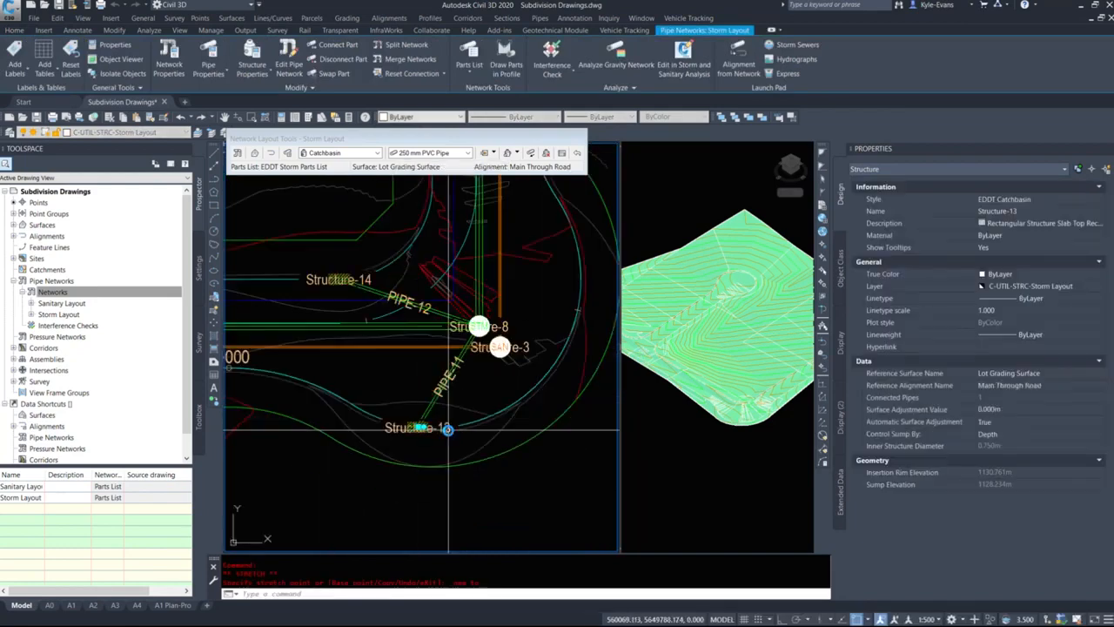
key(Escape)
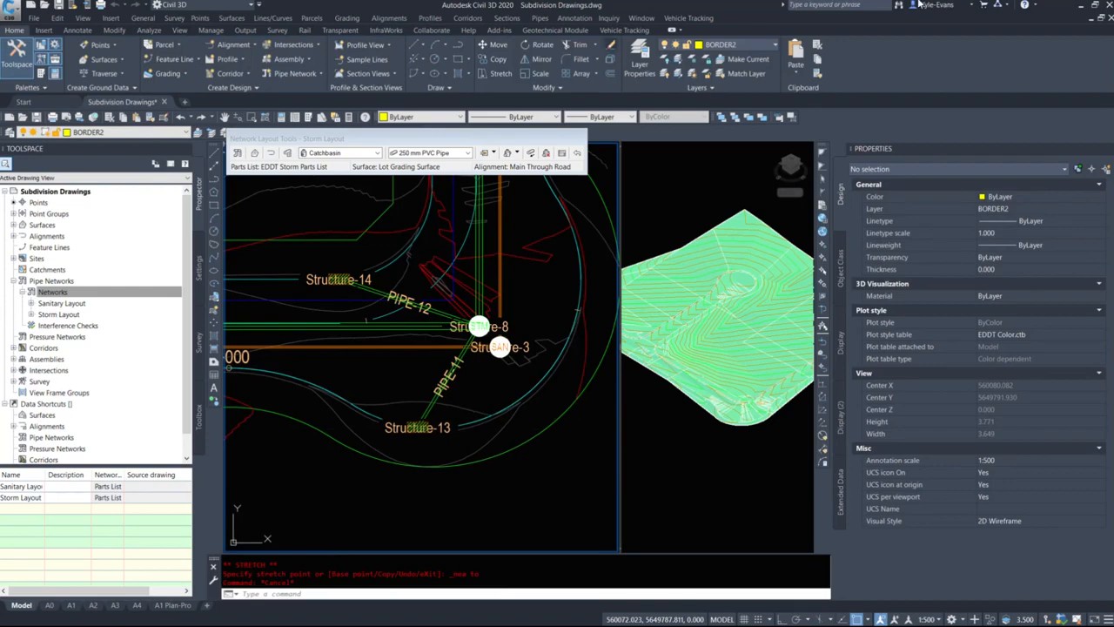
Step: Rebuild the Main Residential Road corridor and select the Lot Grading Surface near the knuckle
double_click(46, 349)
right_click(82, 358)
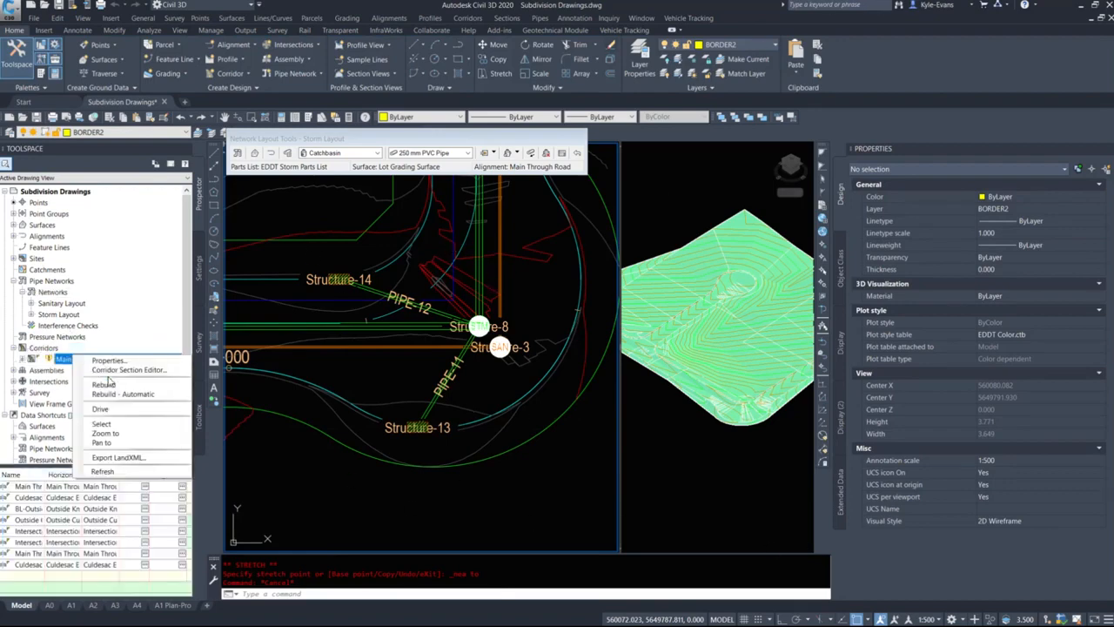
click(105, 384)
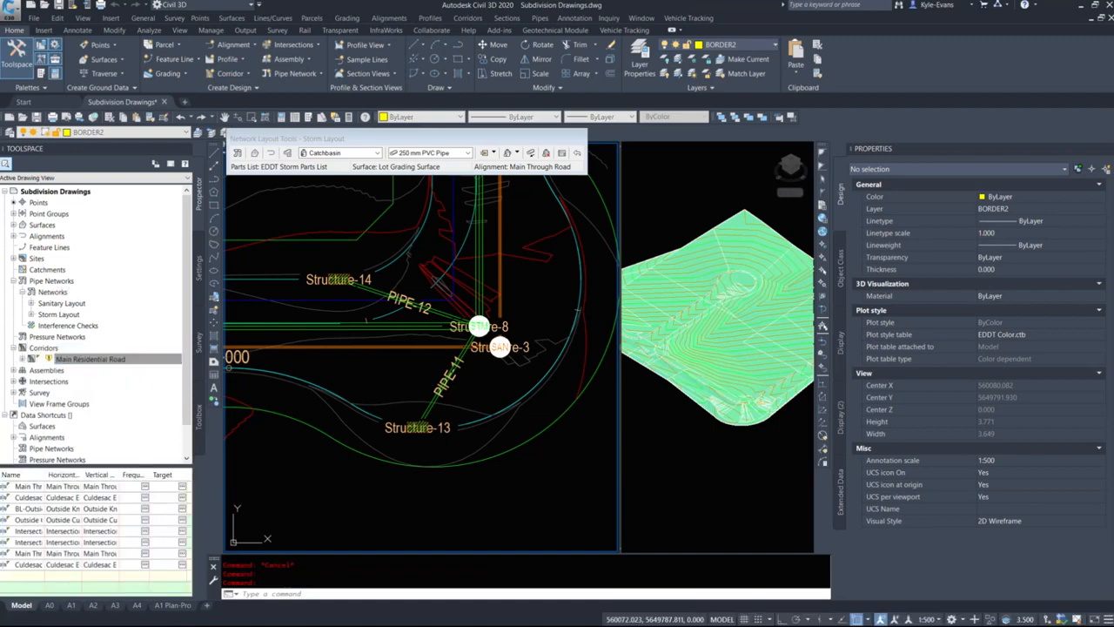
click(527, 244)
scroll(557, 310, up, 3)
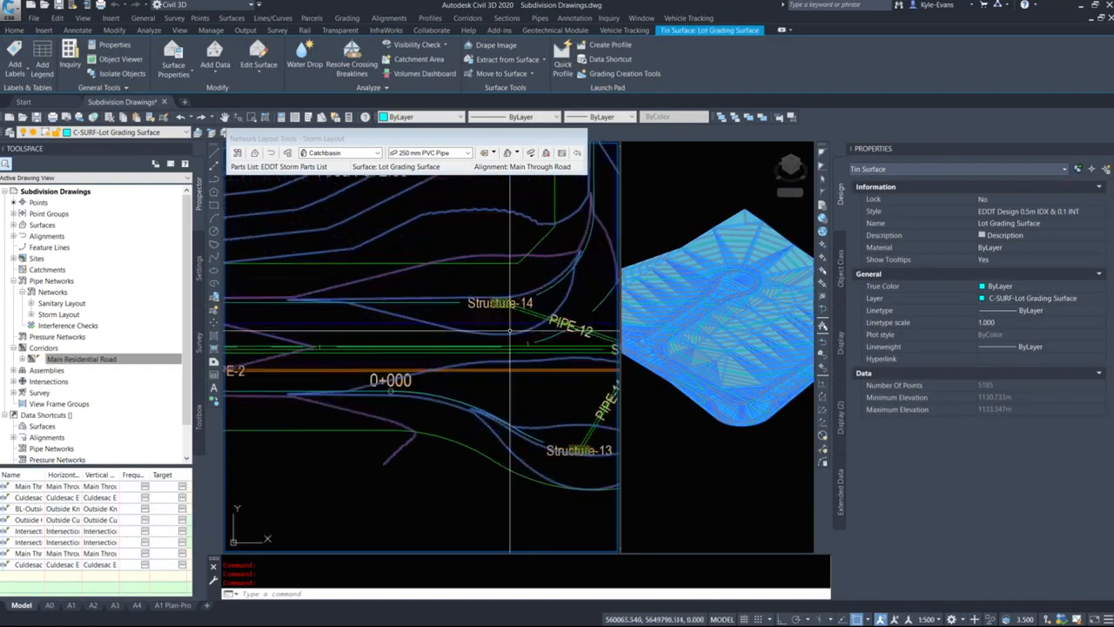
Step: Trace water drop paths on the Lot Grading Surface toward the inner and outer catchbasins at the knuckle
key(Escape)
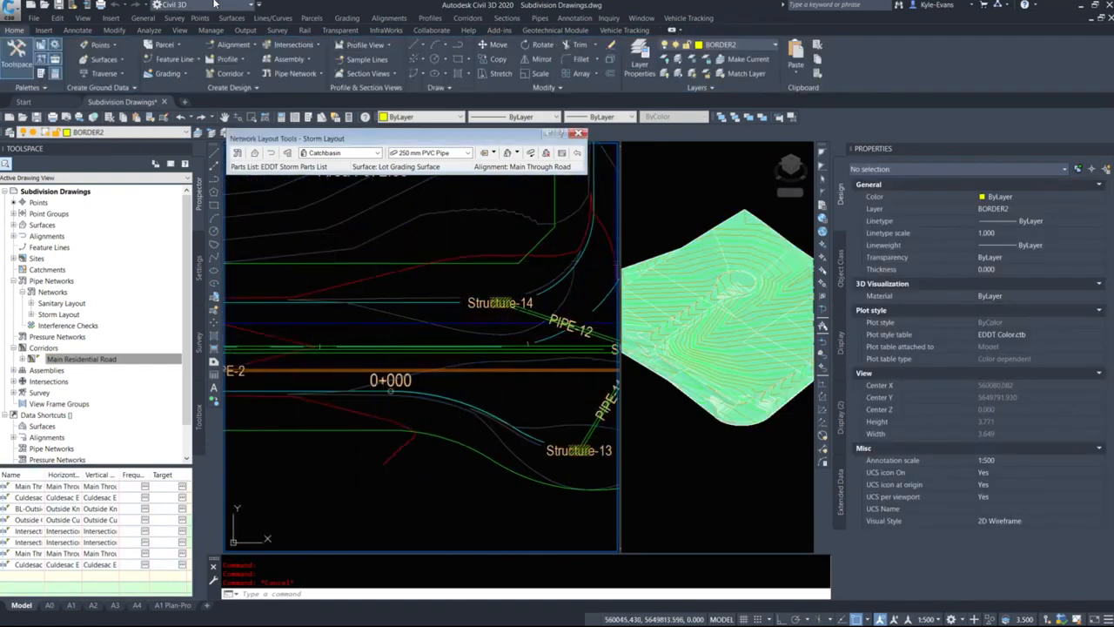
click(232, 18)
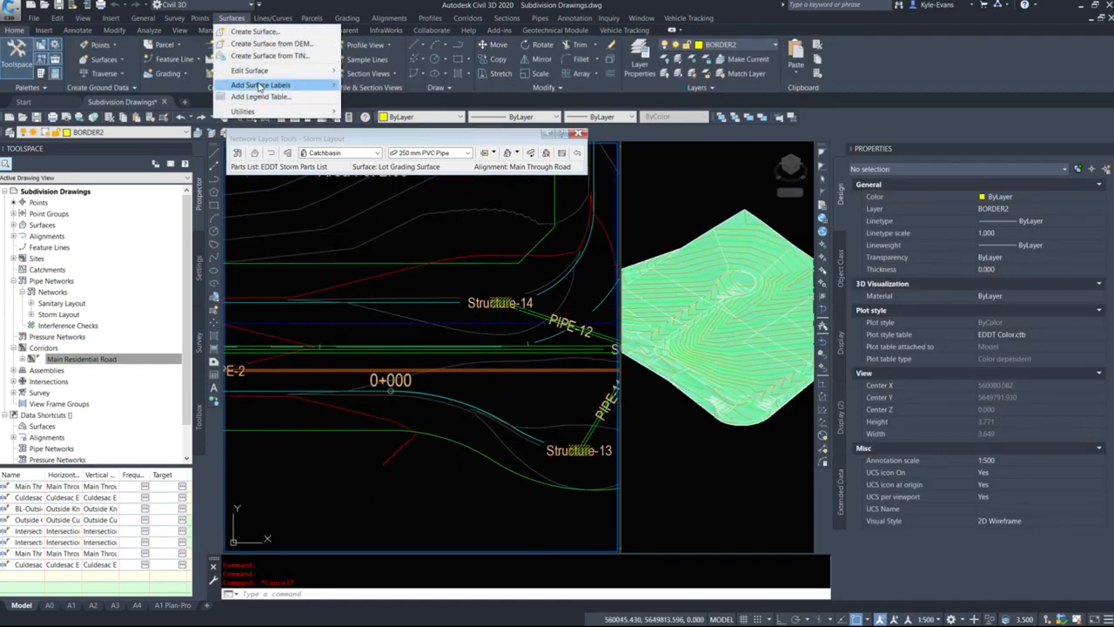
mouse_move(261, 112)
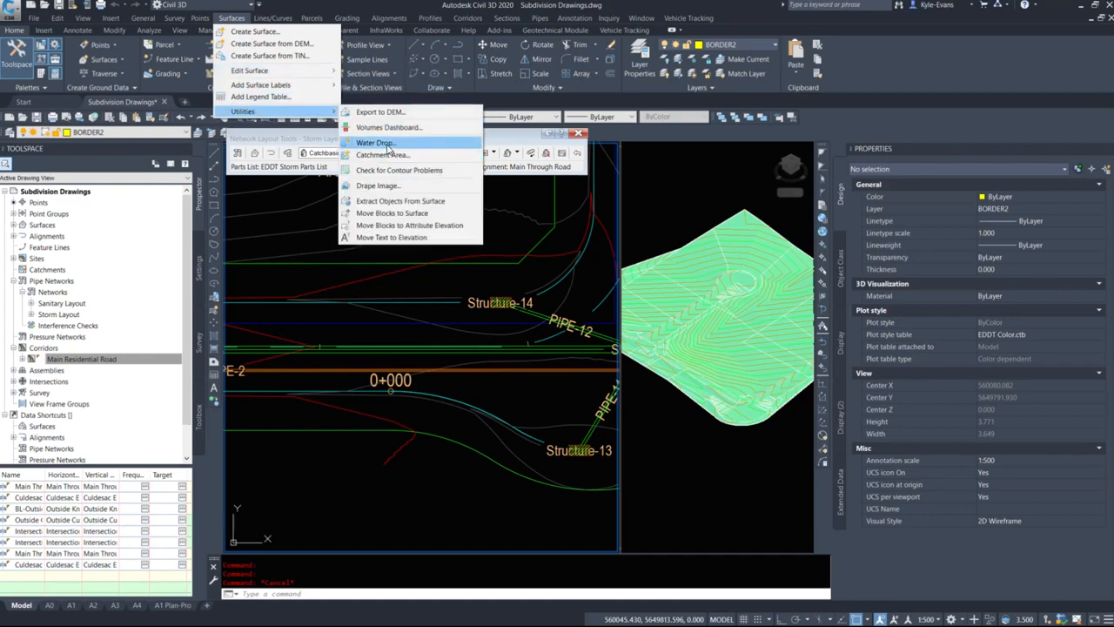
click(376, 143)
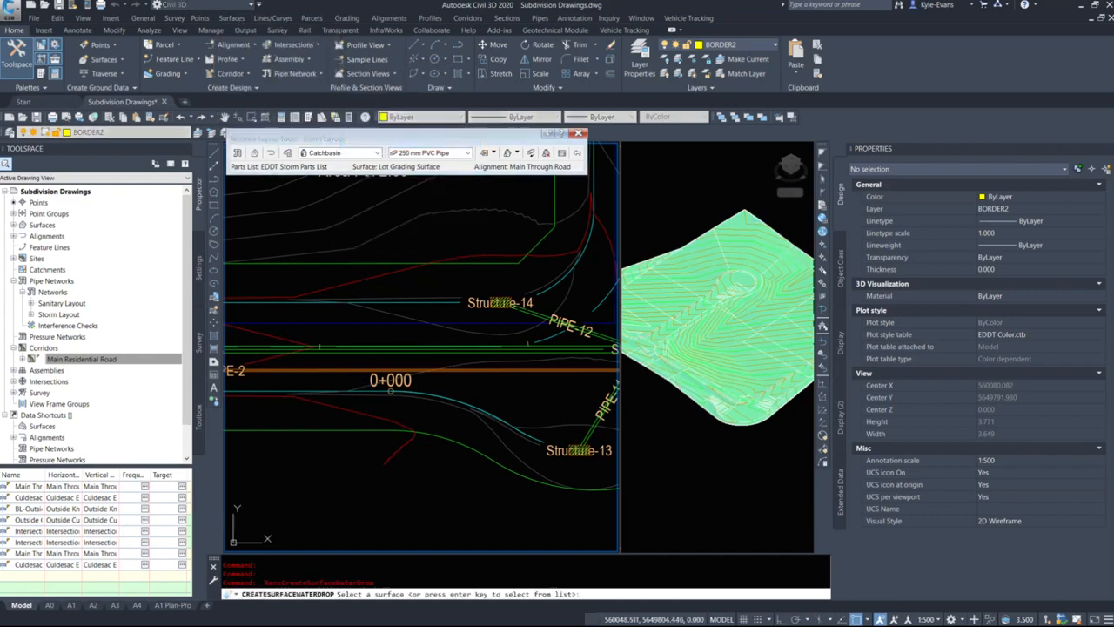
click(361, 271)
click(232, 264)
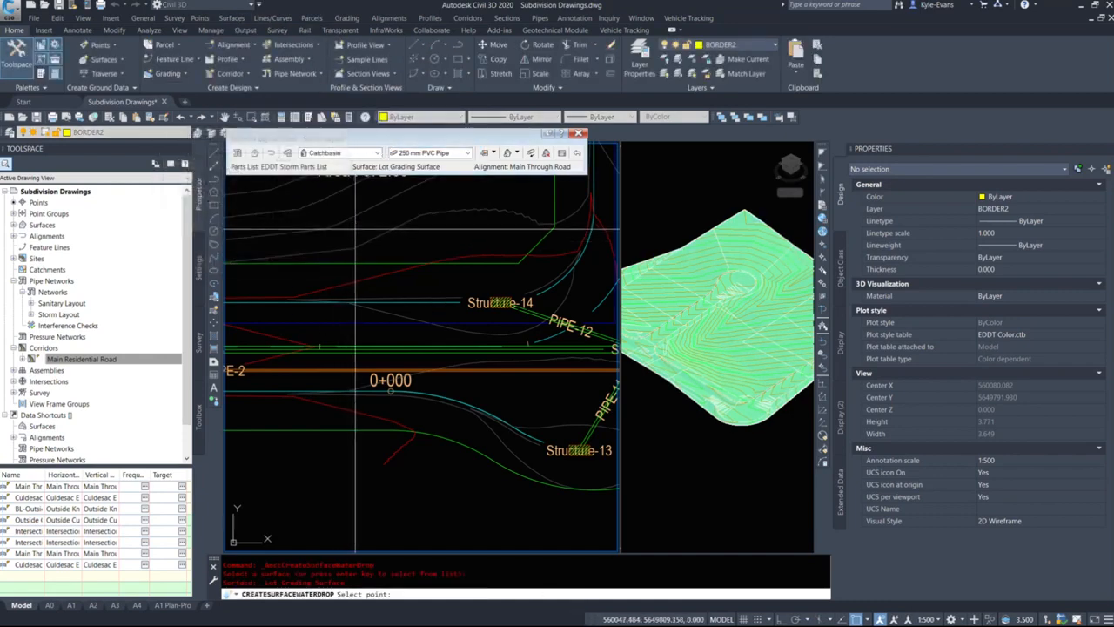
scroll(463, 263, up, 2)
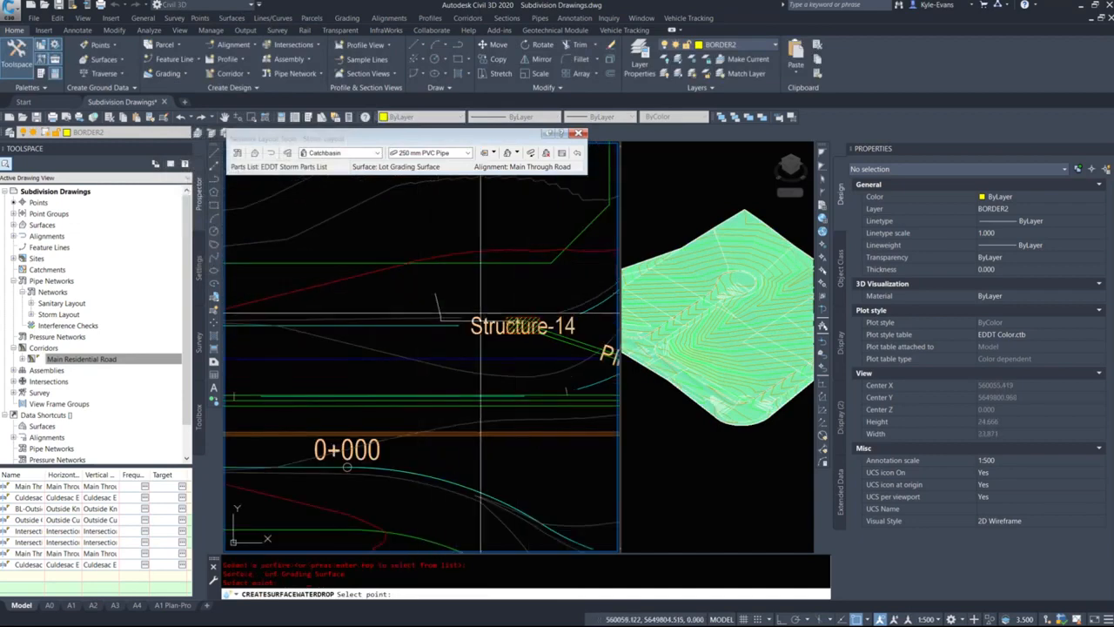
middle_drag(520, 499, 440, 224)
scroll(435, 322, up, 2)
middle_drag(472, 398, 375, 344)
scroll(375, 345, up, 2)
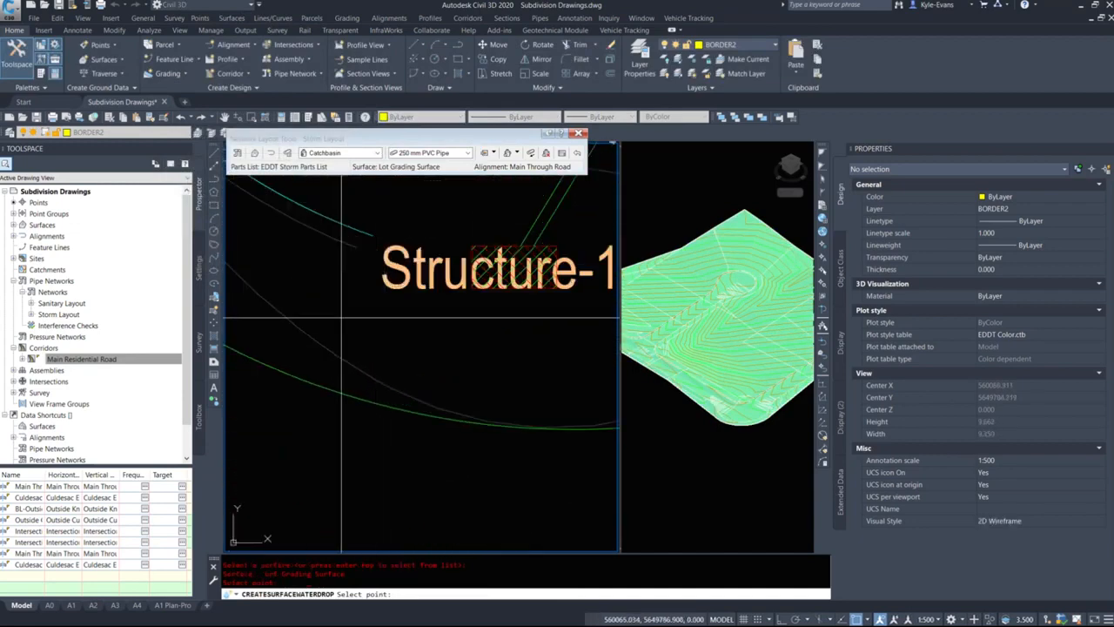
Step: Trace a water drop path on the Lot Grading Surface toward the catchbasin just west of the cul-de-sac intersection
scroll(568, 340, down, 5)
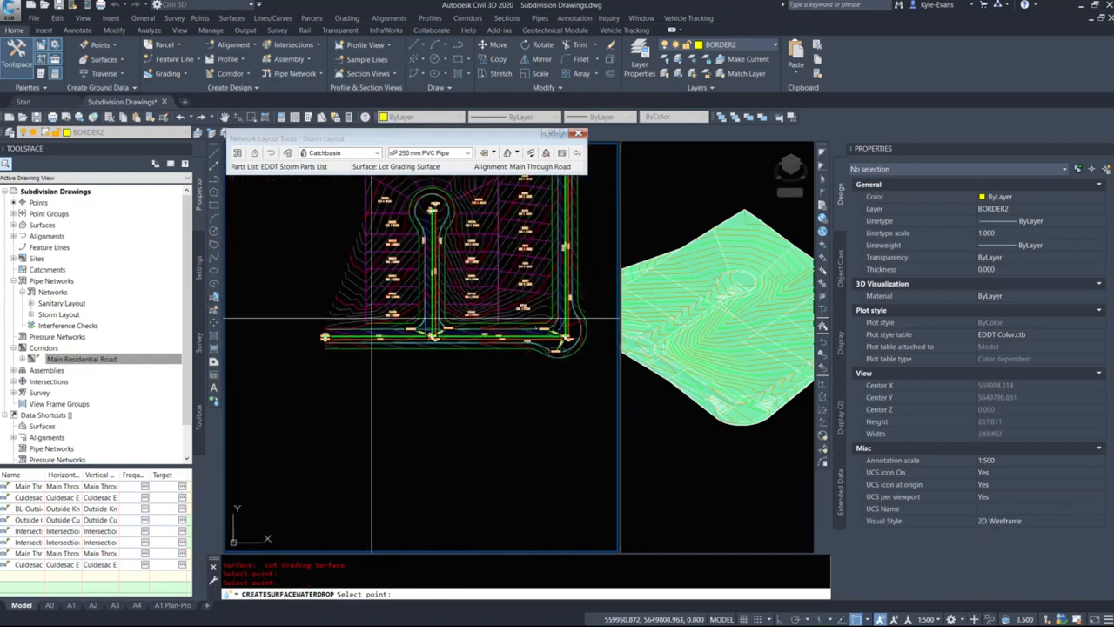
scroll(441, 222, up, 10)
mouse_move(312, 258)
middle_down()
mouse_move(441, 271)
mouse_move(427, 260)
middle_up()
scroll(493, 300, down, 5)
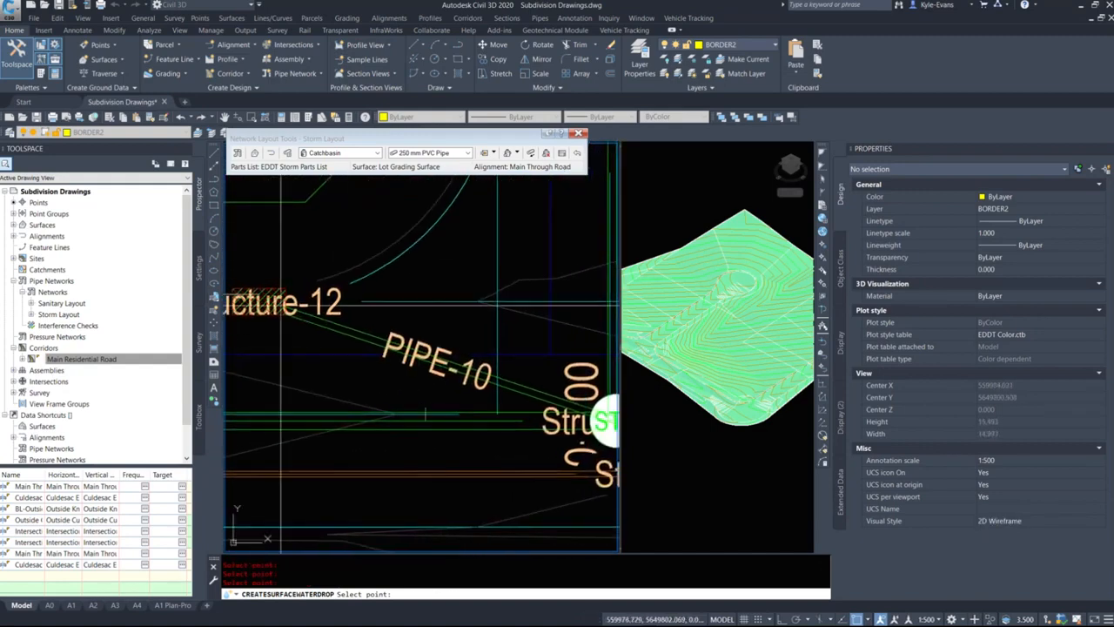
key(Escape)
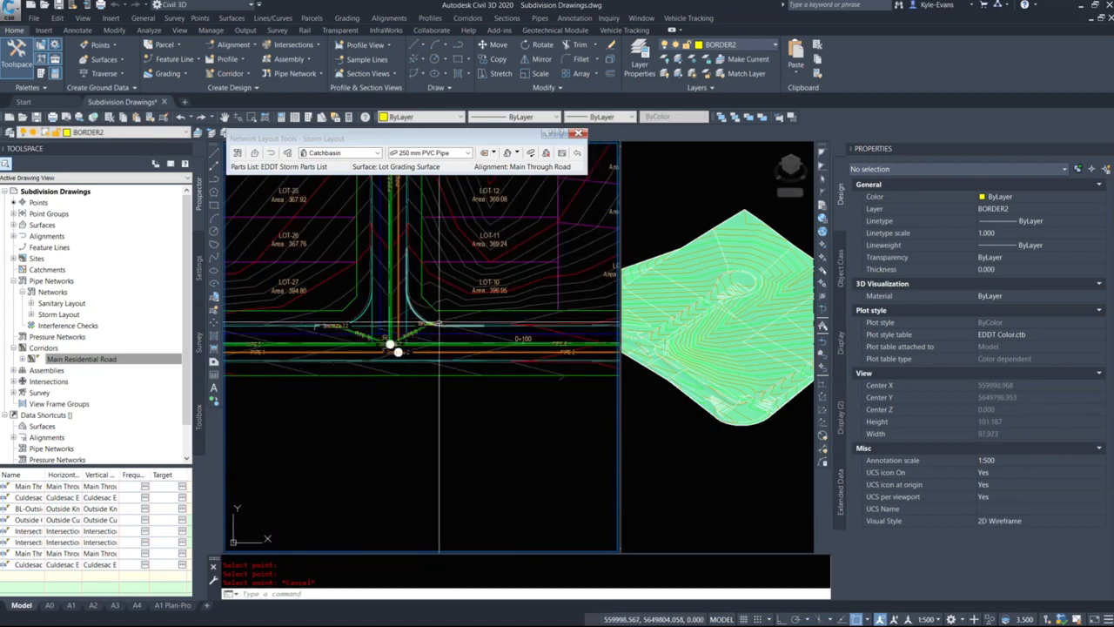
Step: Move the knuckle's outer catchbasin, Structure-13, onto the endpoint of its water drop path
scroll(445, 333, up, 5)
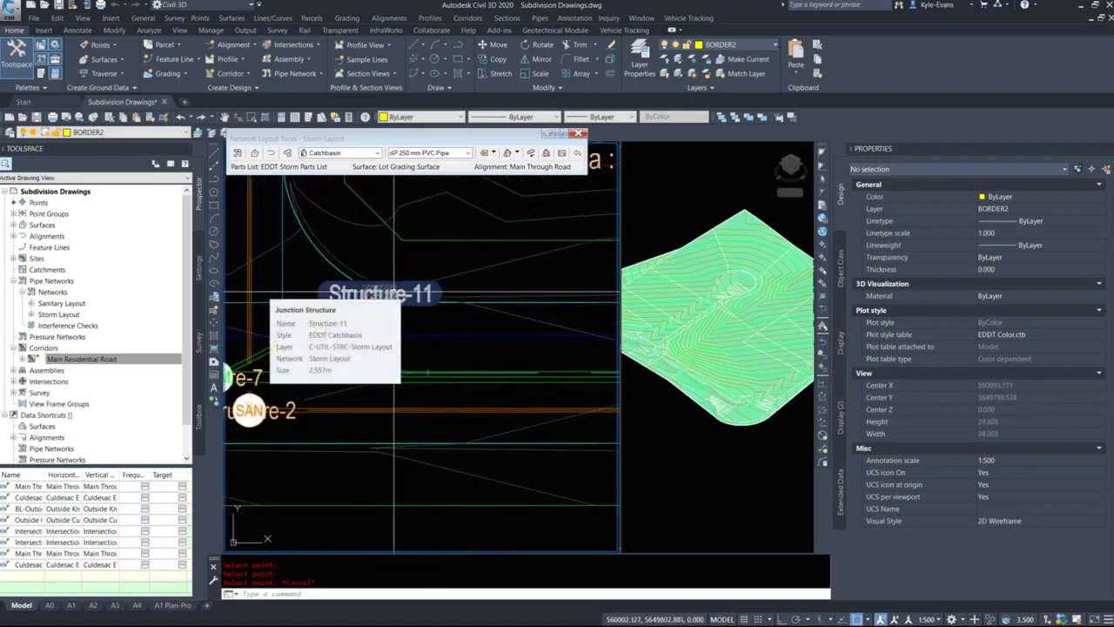
scroll(427, 372, down, 5)
scroll(338, 330, up, 8)
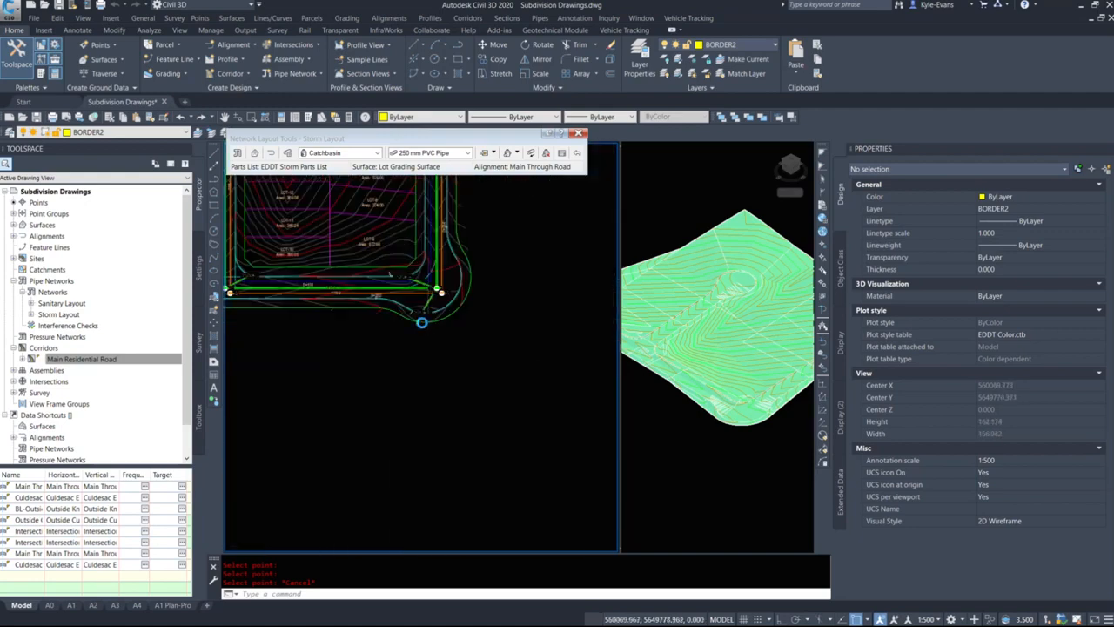
scroll(387, 252, up, 4)
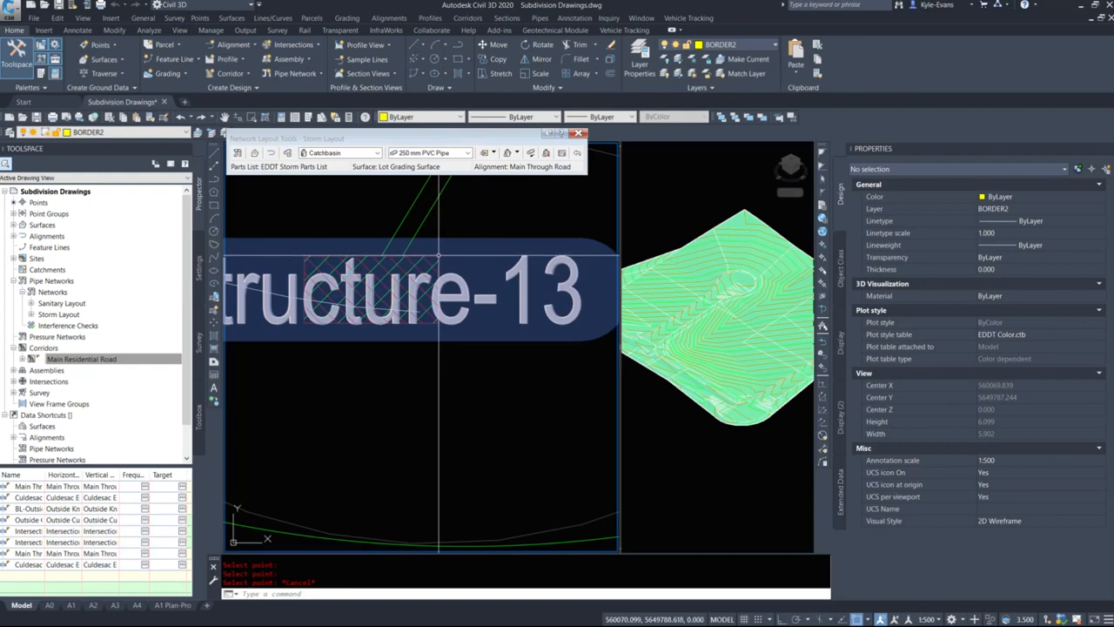
key(Escape)
click(290, 353)
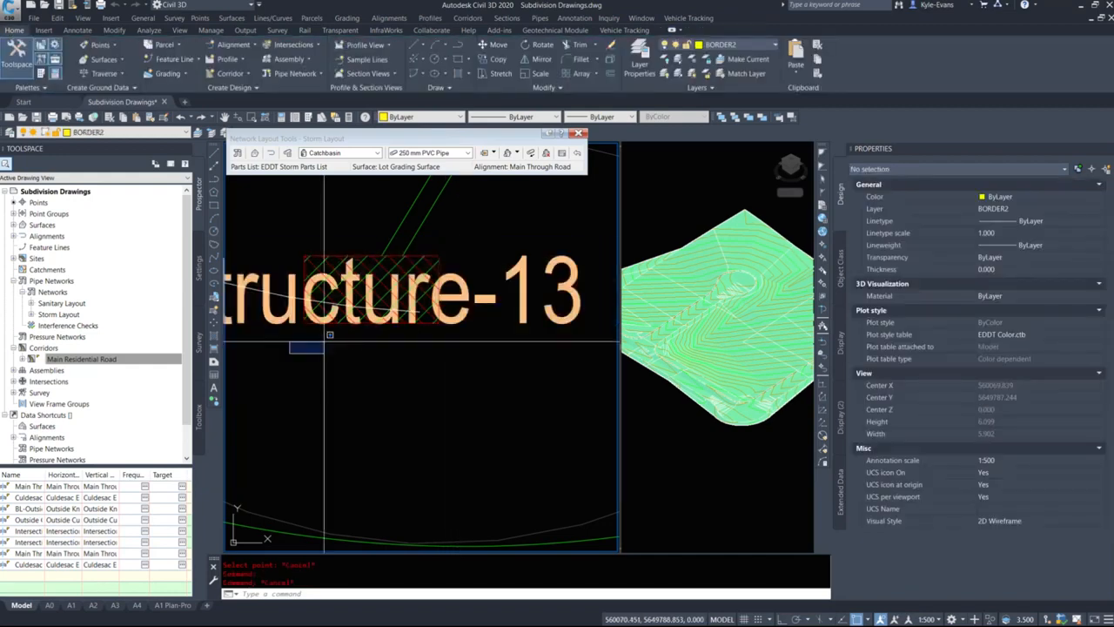
click(526, 229)
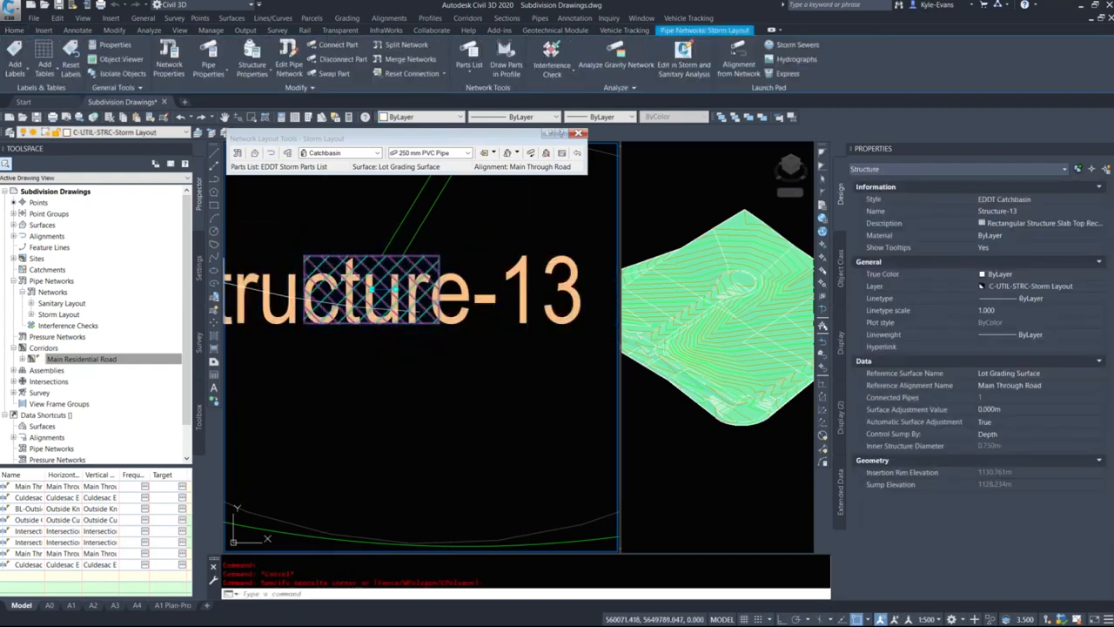
middle_drag(485, 474, 502, 520)
click(389, 335)
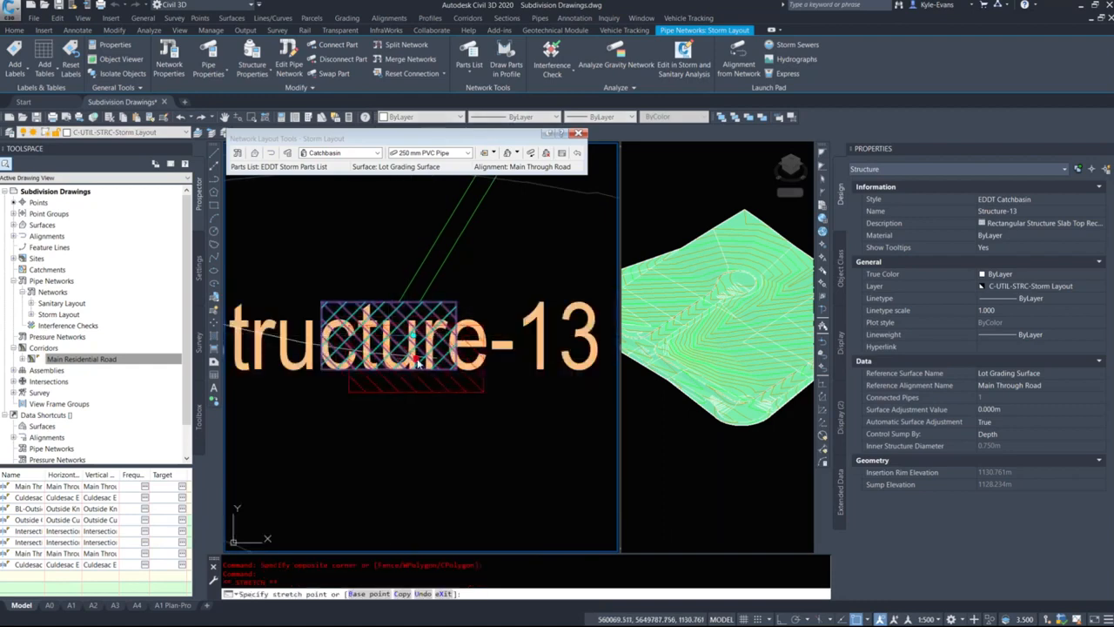
shift+right_click(414, 358)
click(442, 422)
scroll(443, 362, up, 5)
scroll(348, 305, down, 8)
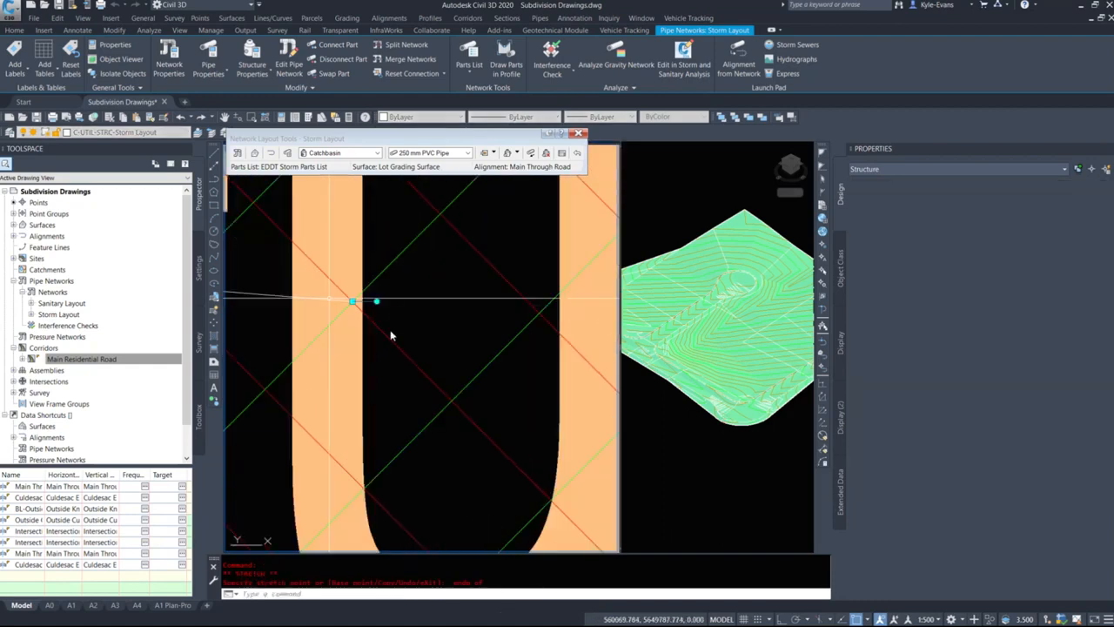
key(Escape)
Step: Snap the knuckle's inner catchbasin, Structure-14, to the endpoint of the nearby water drop path
scroll(357, 365, down, 5)
scroll(335, 333, up, 8)
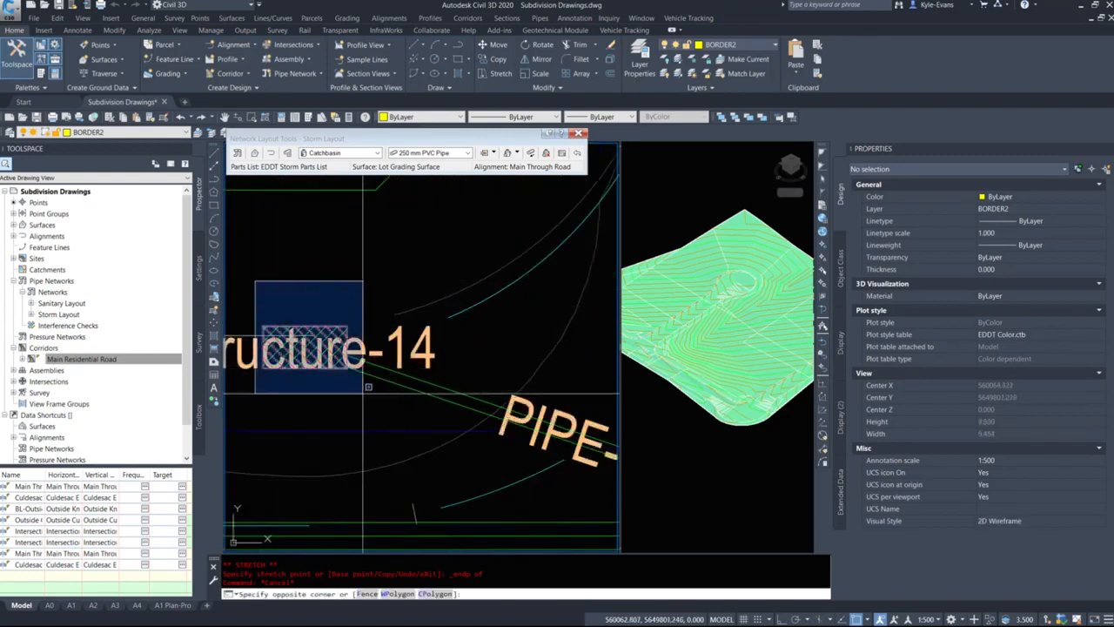
click(362, 391)
click(306, 339)
shift+right_click(306, 340)
click(335, 402)
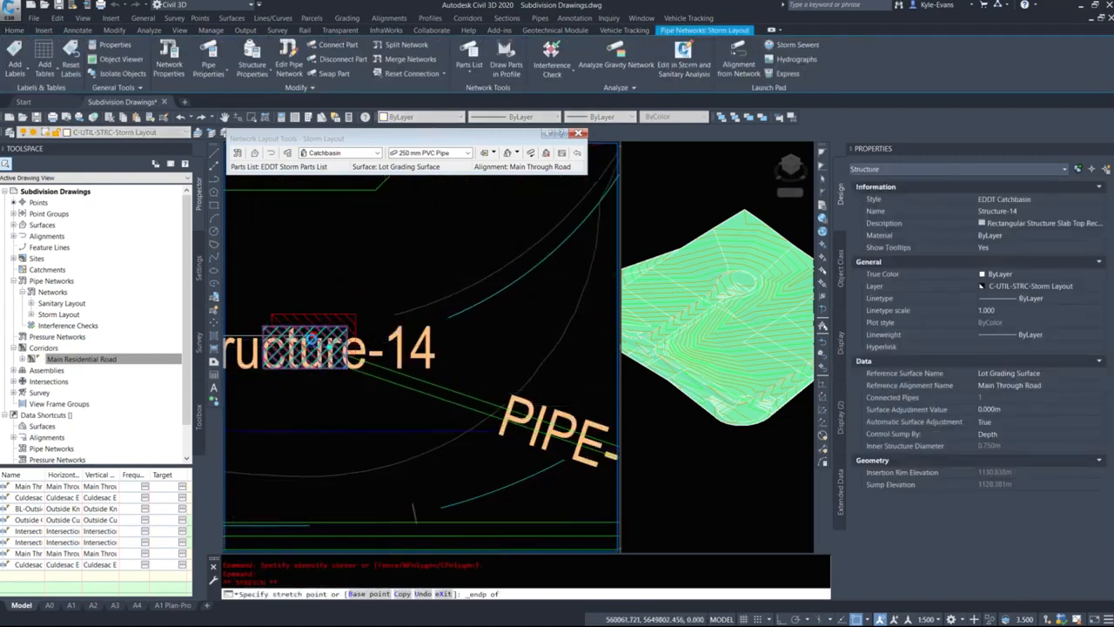
scroll(315, 343, up, 5)
click(340, 312)
scroll(522, 320, down, 10)
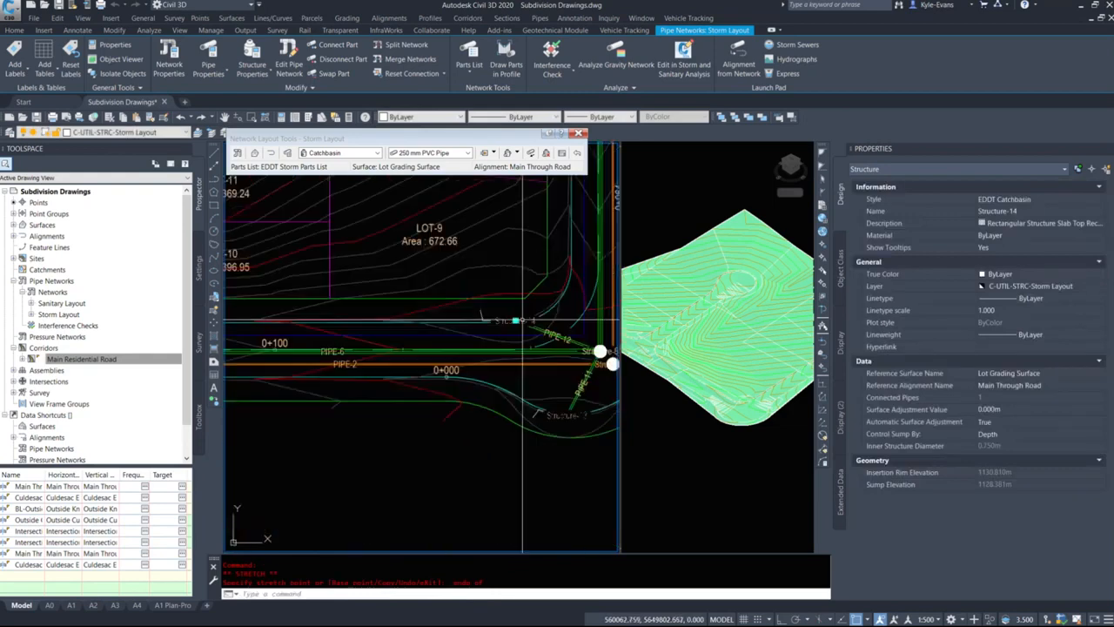
key(Escape)
Step: Relocate Structure-12, the catchbasin west of the cul-de-sac intersection, to the endpoint of its water drop path
middle_drag(379, 353, 679, 365)
middle_drag(323, 313, 462, 321)
scroll(353, 347, up, 6)
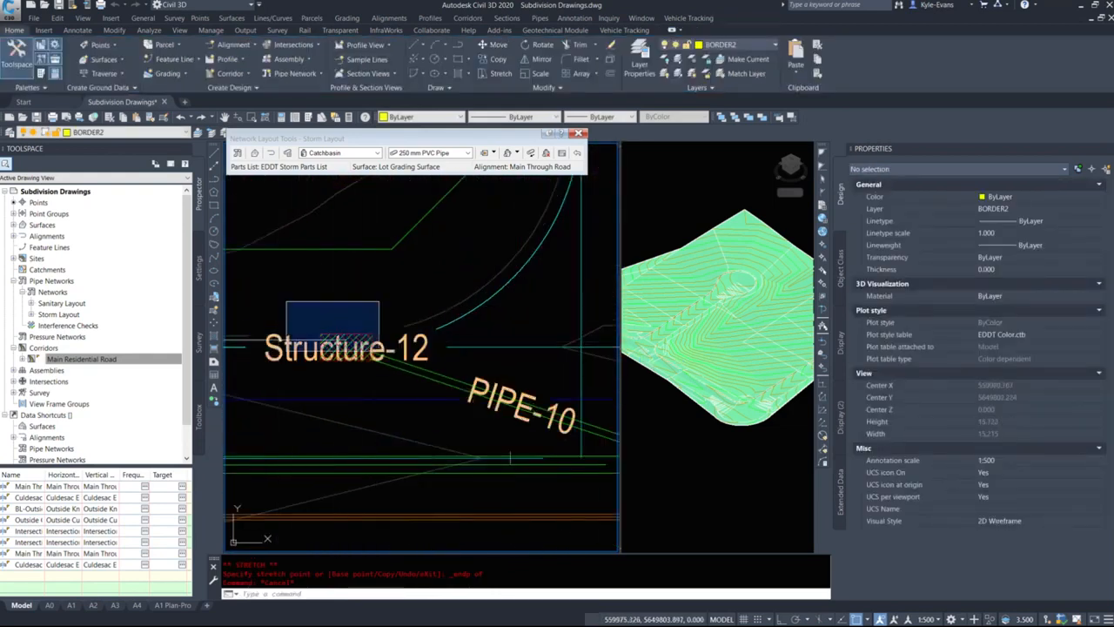
click(449, 383)
click(347, 347)
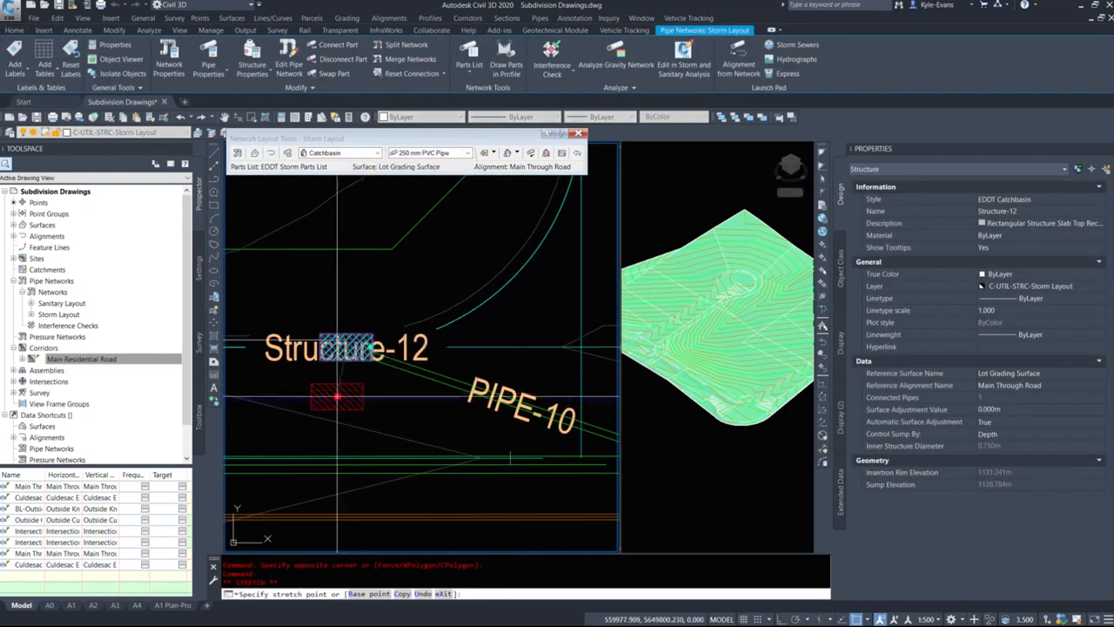
scroll(338, 397, up, 10)
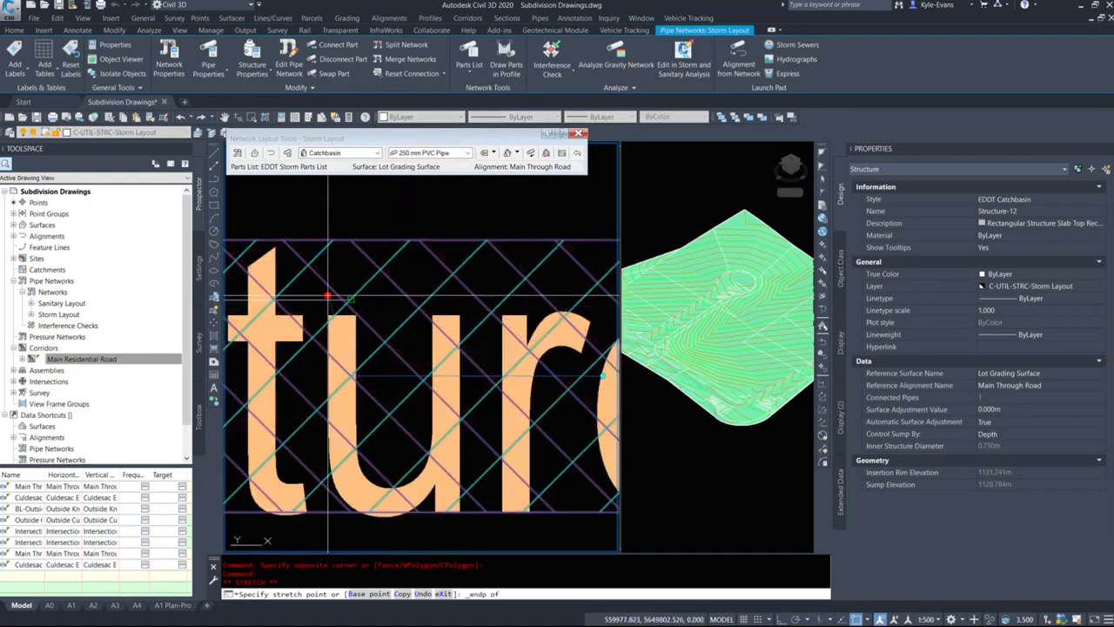
click(329, 298)
scroll(400, 330, down, 4)
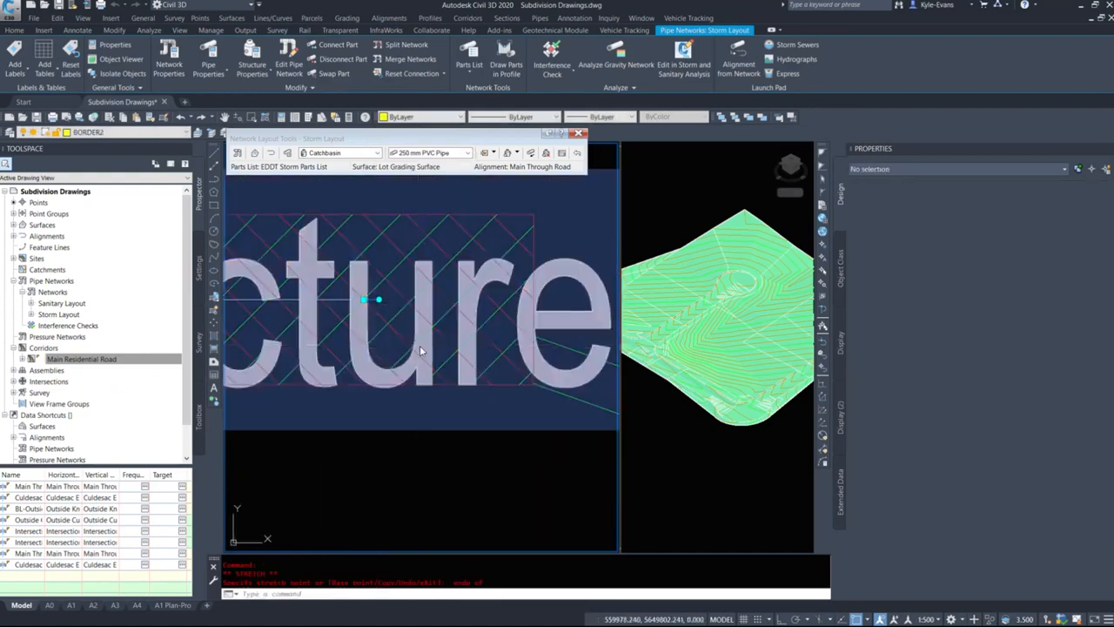
key(Escape)
Step: Examine the contours and catchbasin locations along the main road, at the cul-de-sac intersection and around the knuckle
scroll(364, 353, down, 3)
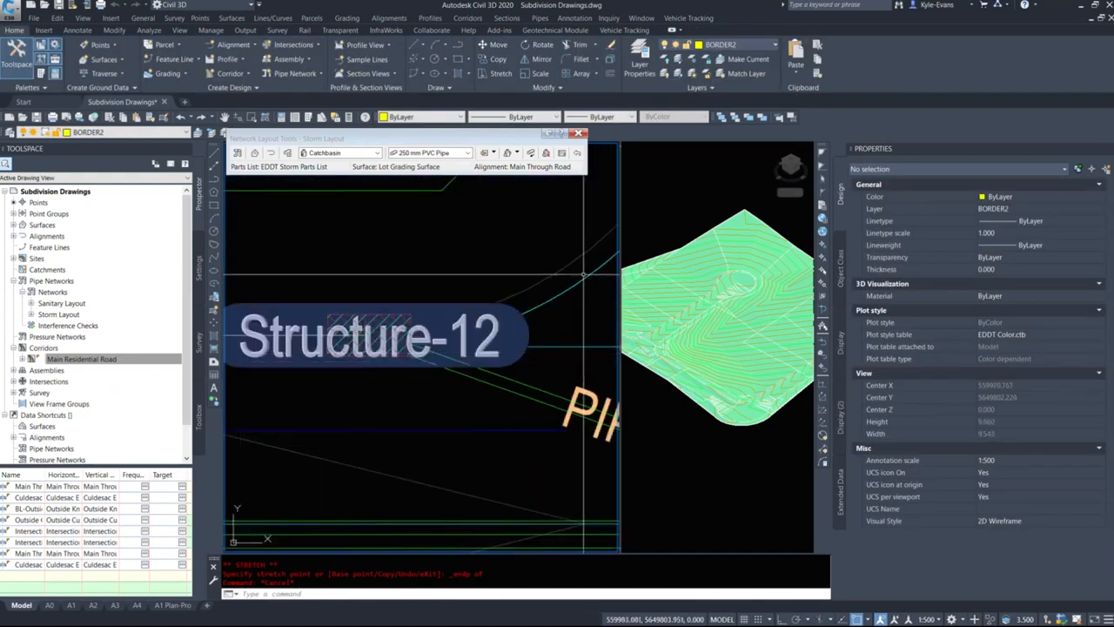
scroll(473, 331, down, 5)
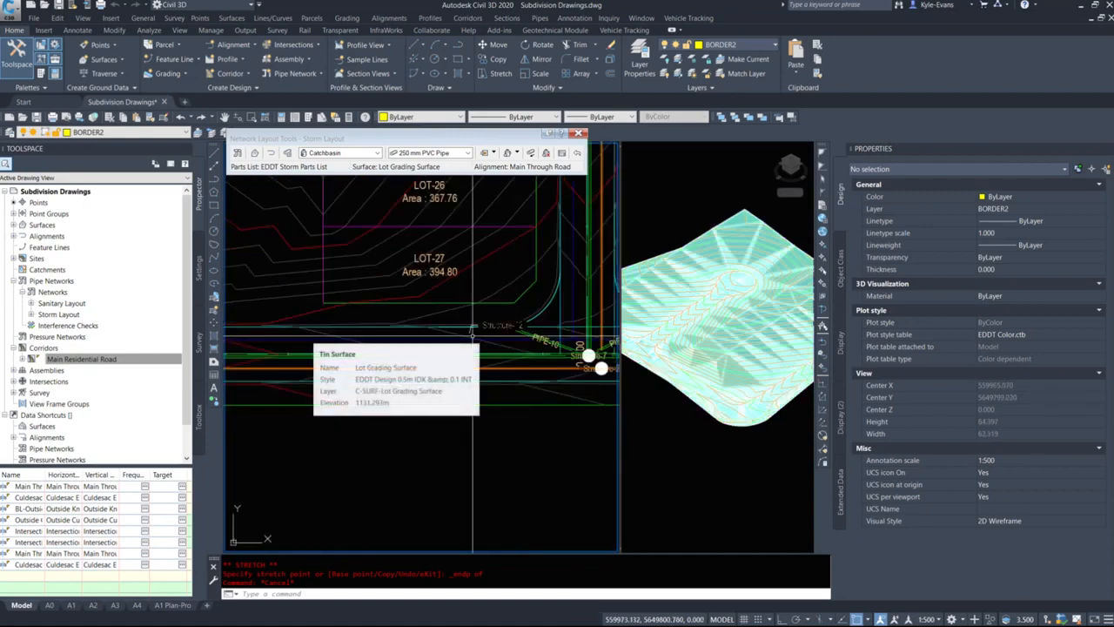
scroll(479, 417, down, 6)
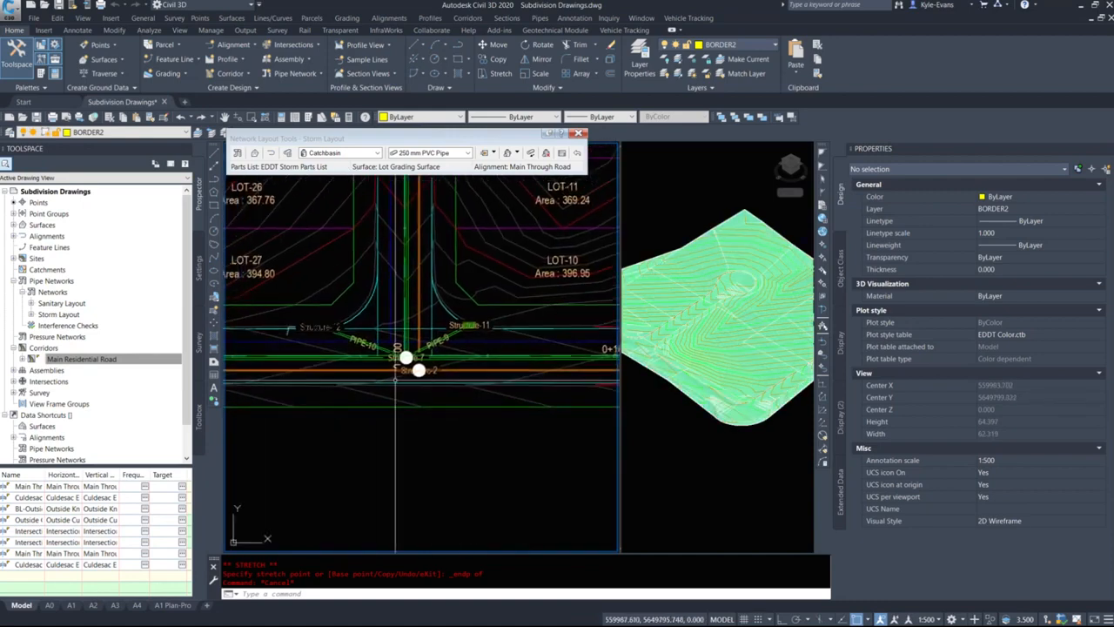
scroll(333, 405, up, 5)
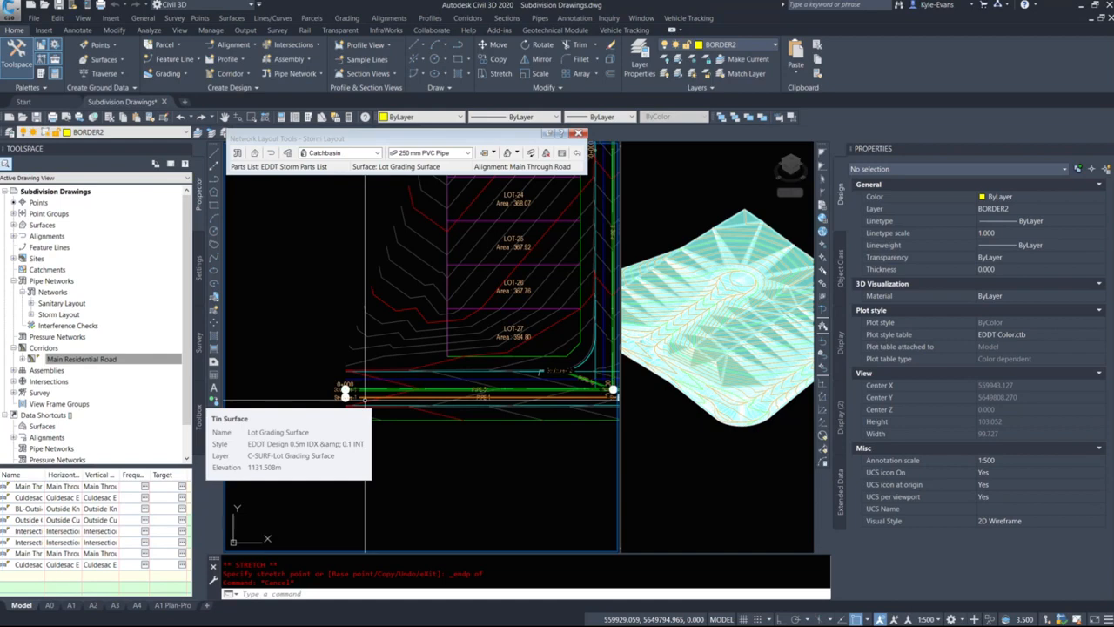
scroll(443, 461, down, 6)
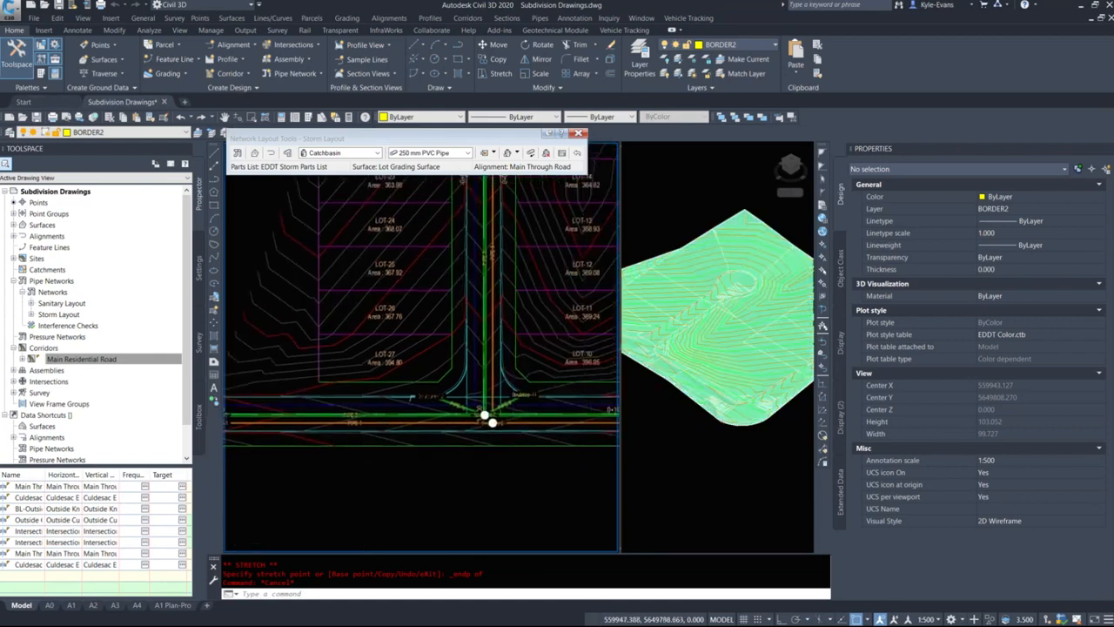
scroll(432, 409, up, 5)
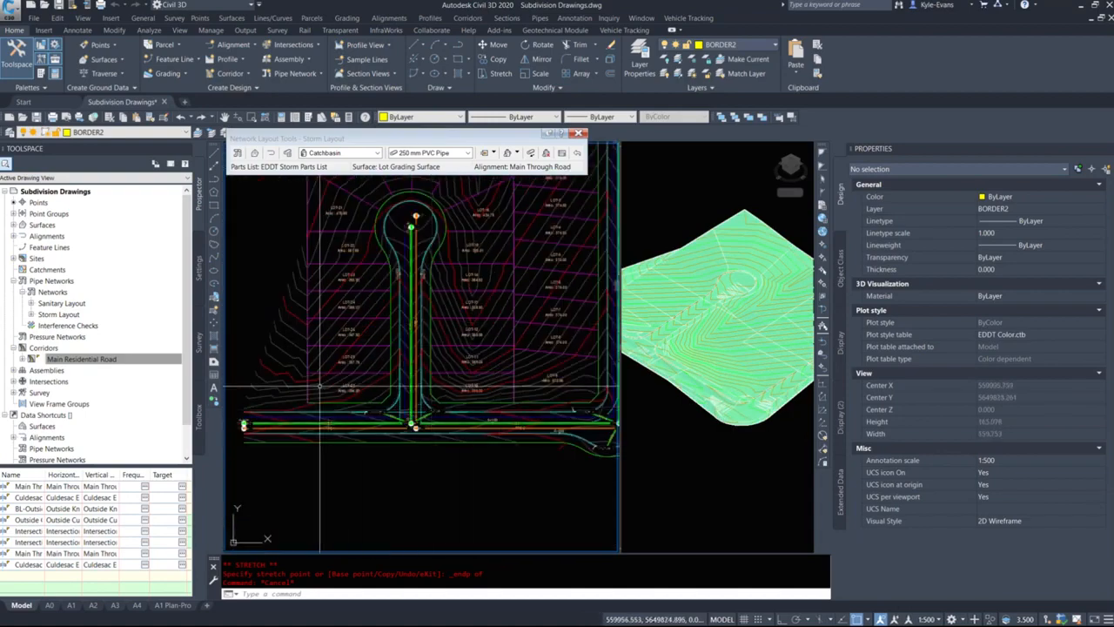
scroll(370, 322, up, 5)
scroll(451, 448, down, 2)
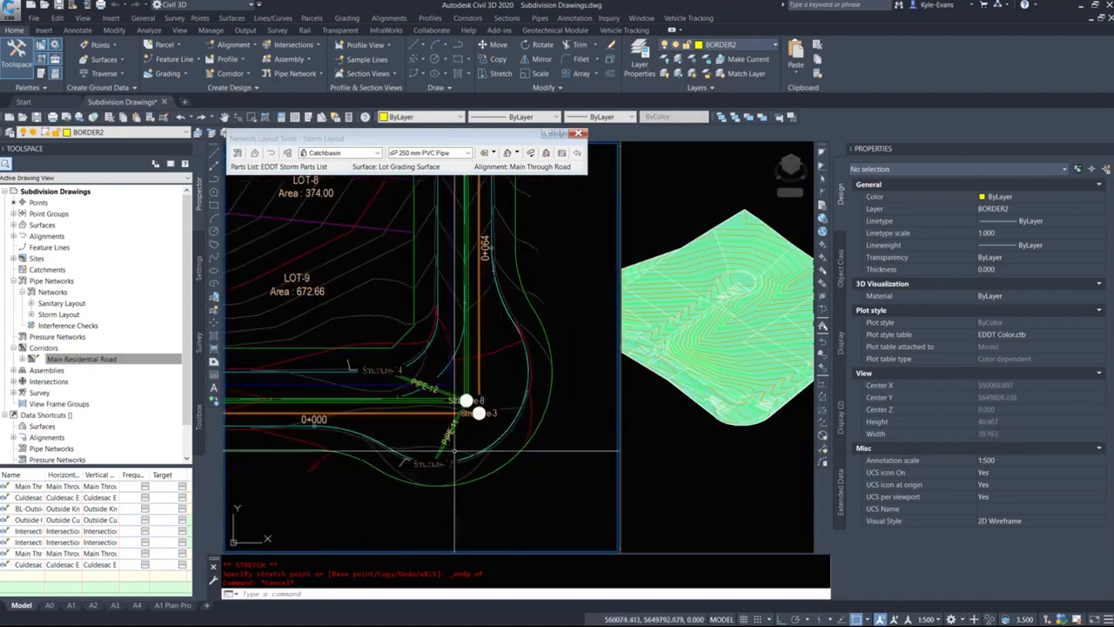
middle_drag(446, 477, 446, 562)
middle_drag(359, 533, 463, 592)
middle_drag(406, 545, 612, 461)
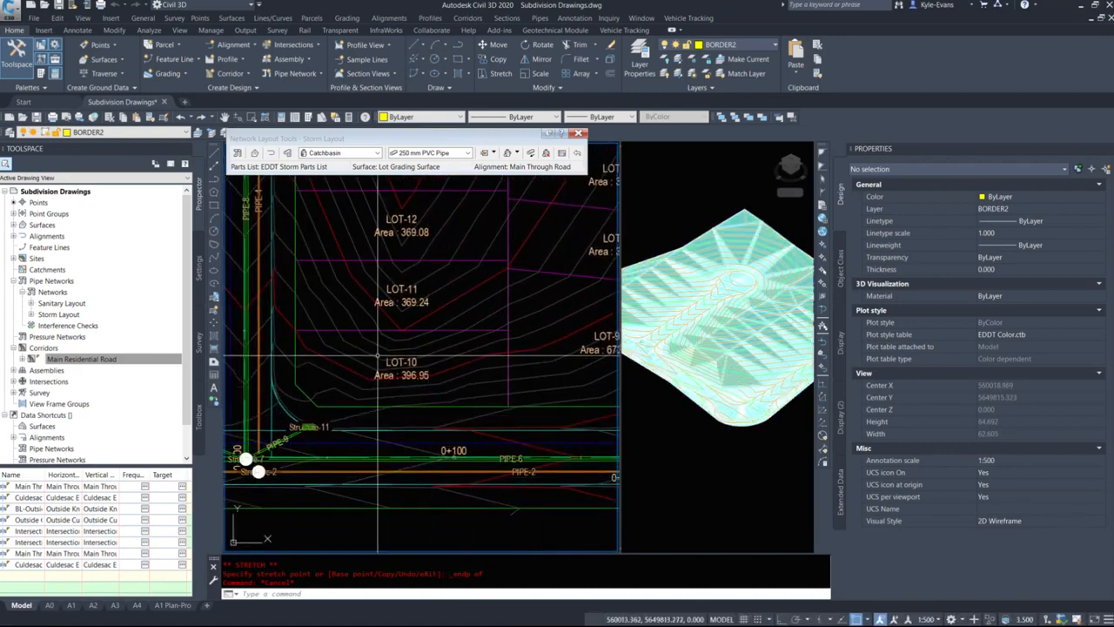